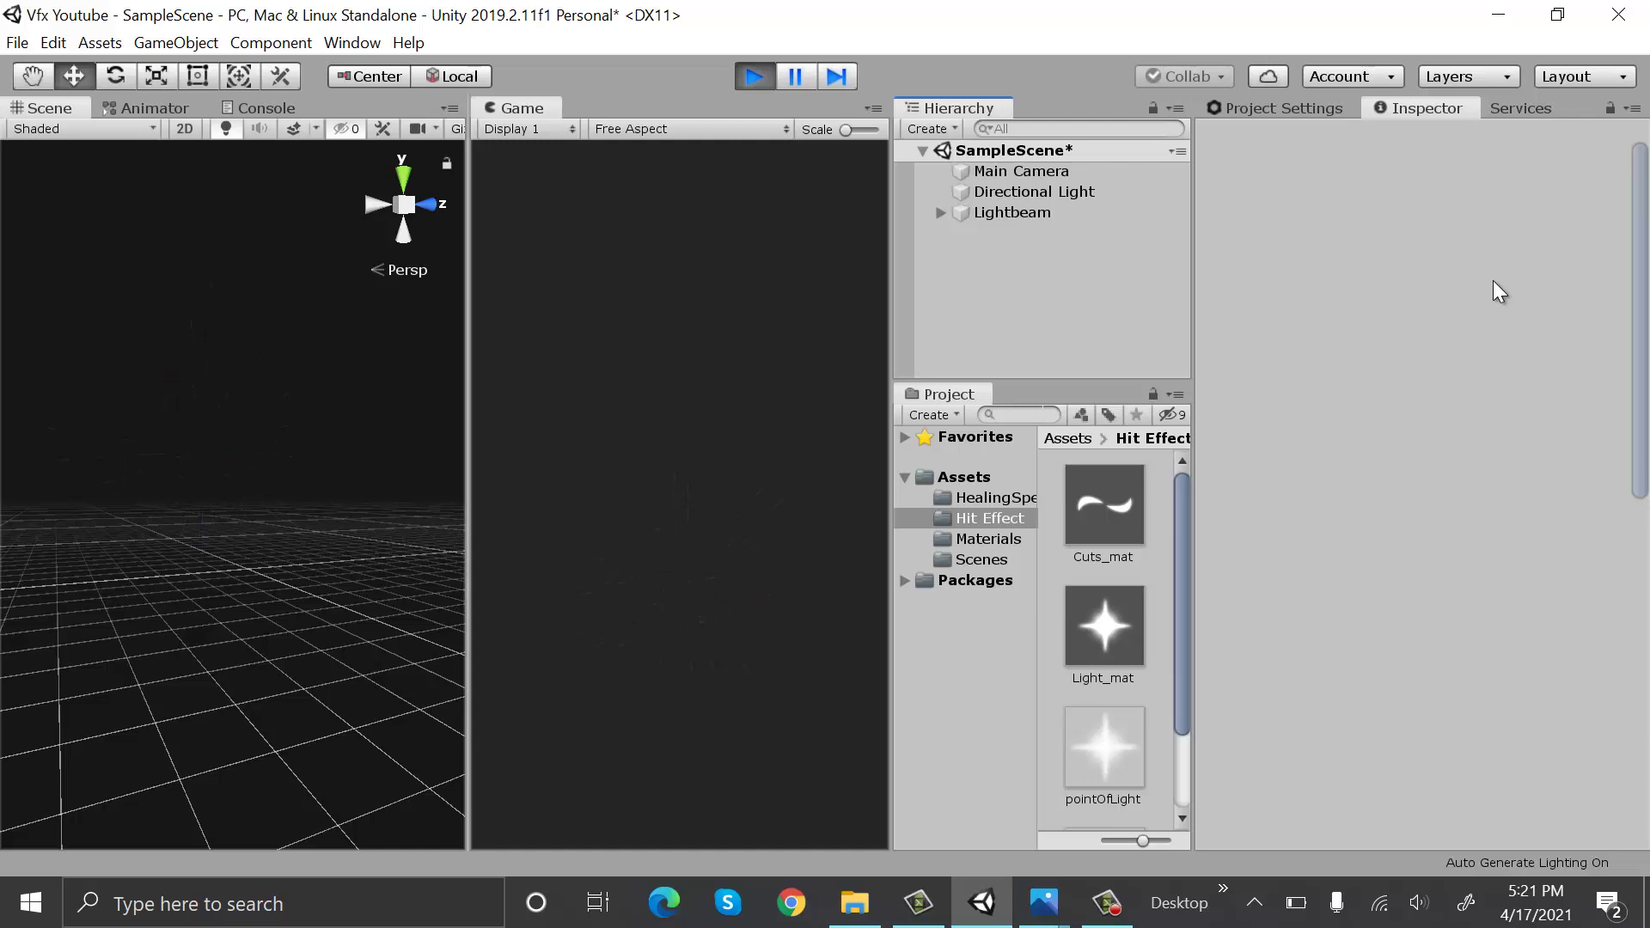
Exit play mode and add a new particle system to SampleScene
left_click(761, 72)
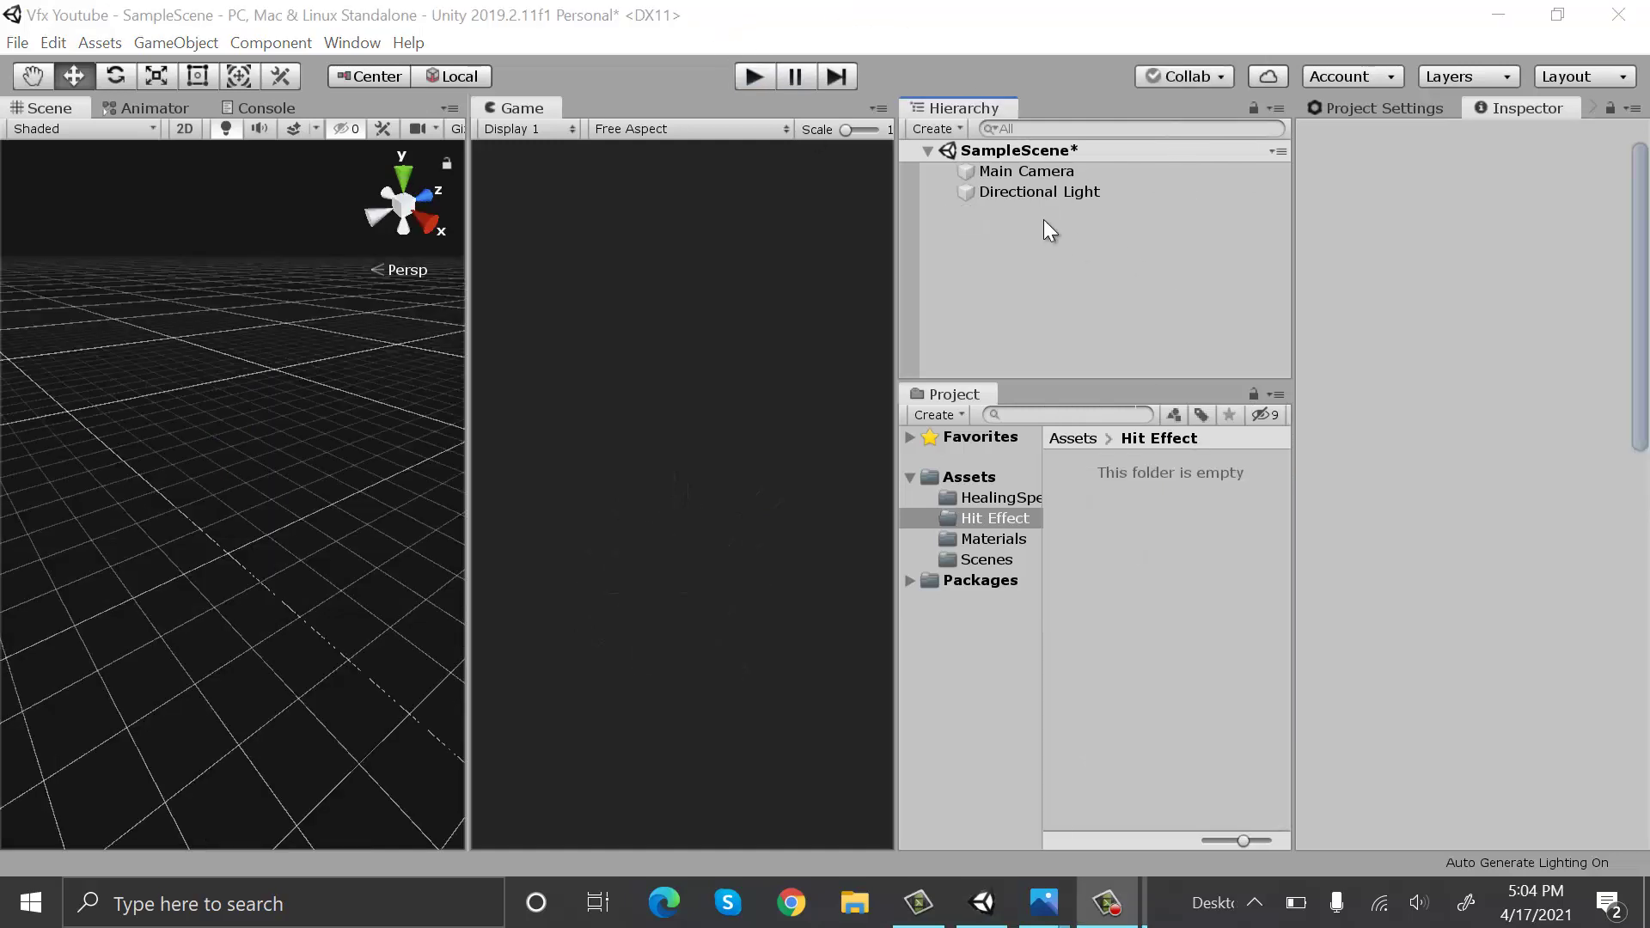
right_click(1045, 221)
mouse_move(1210, 518)
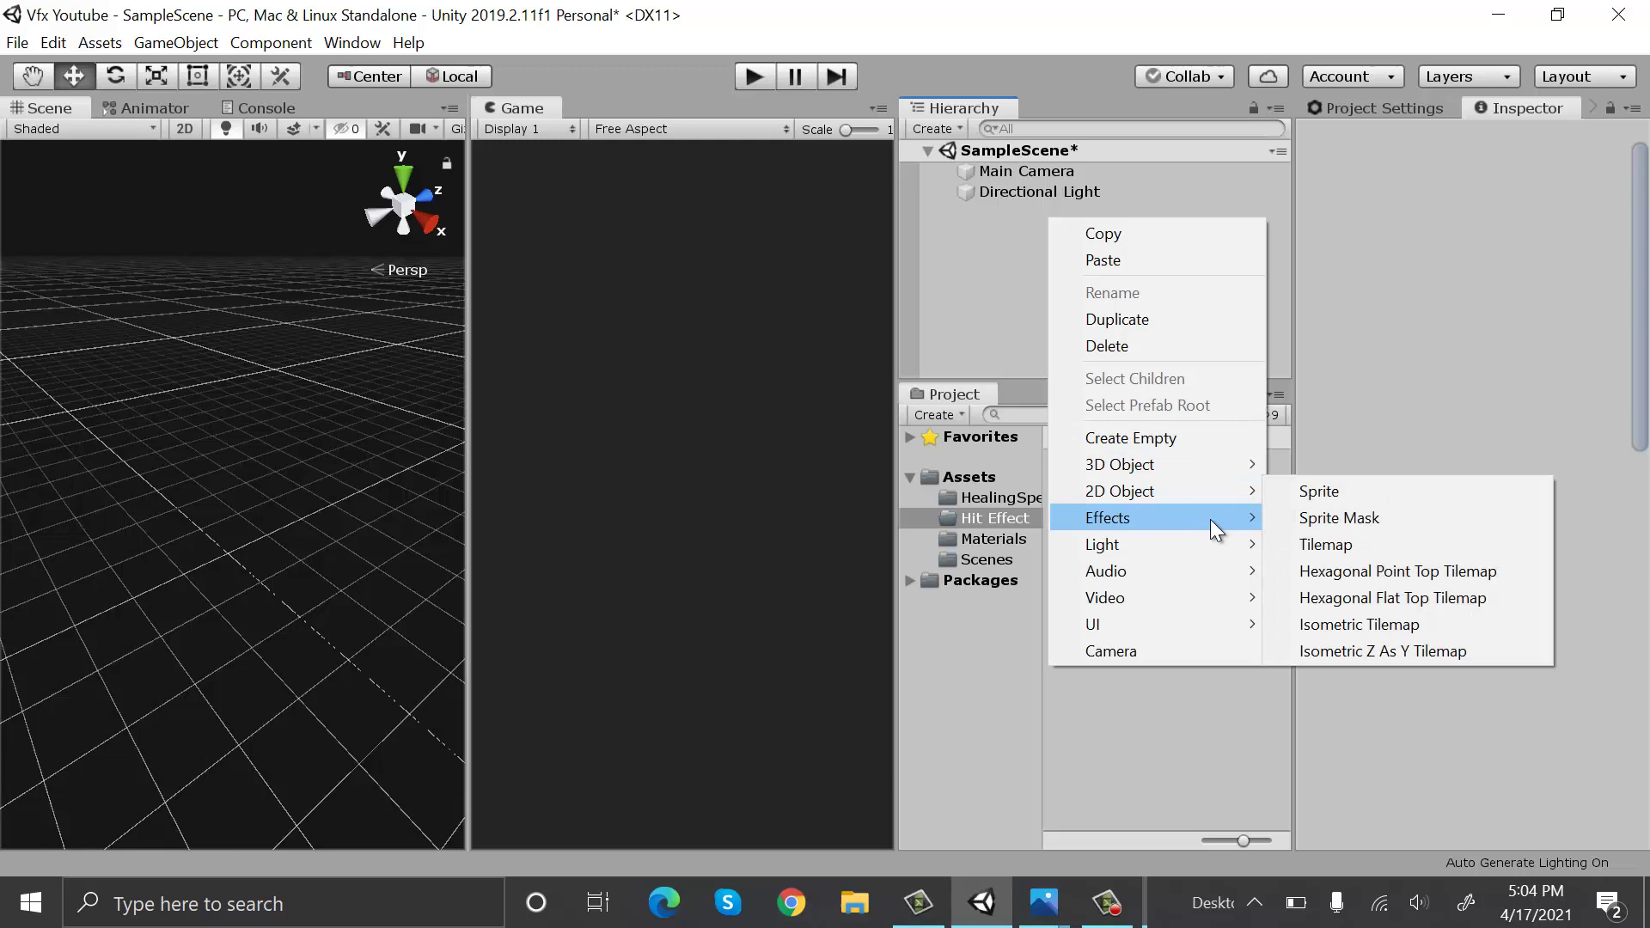
left_click(1336, 518)
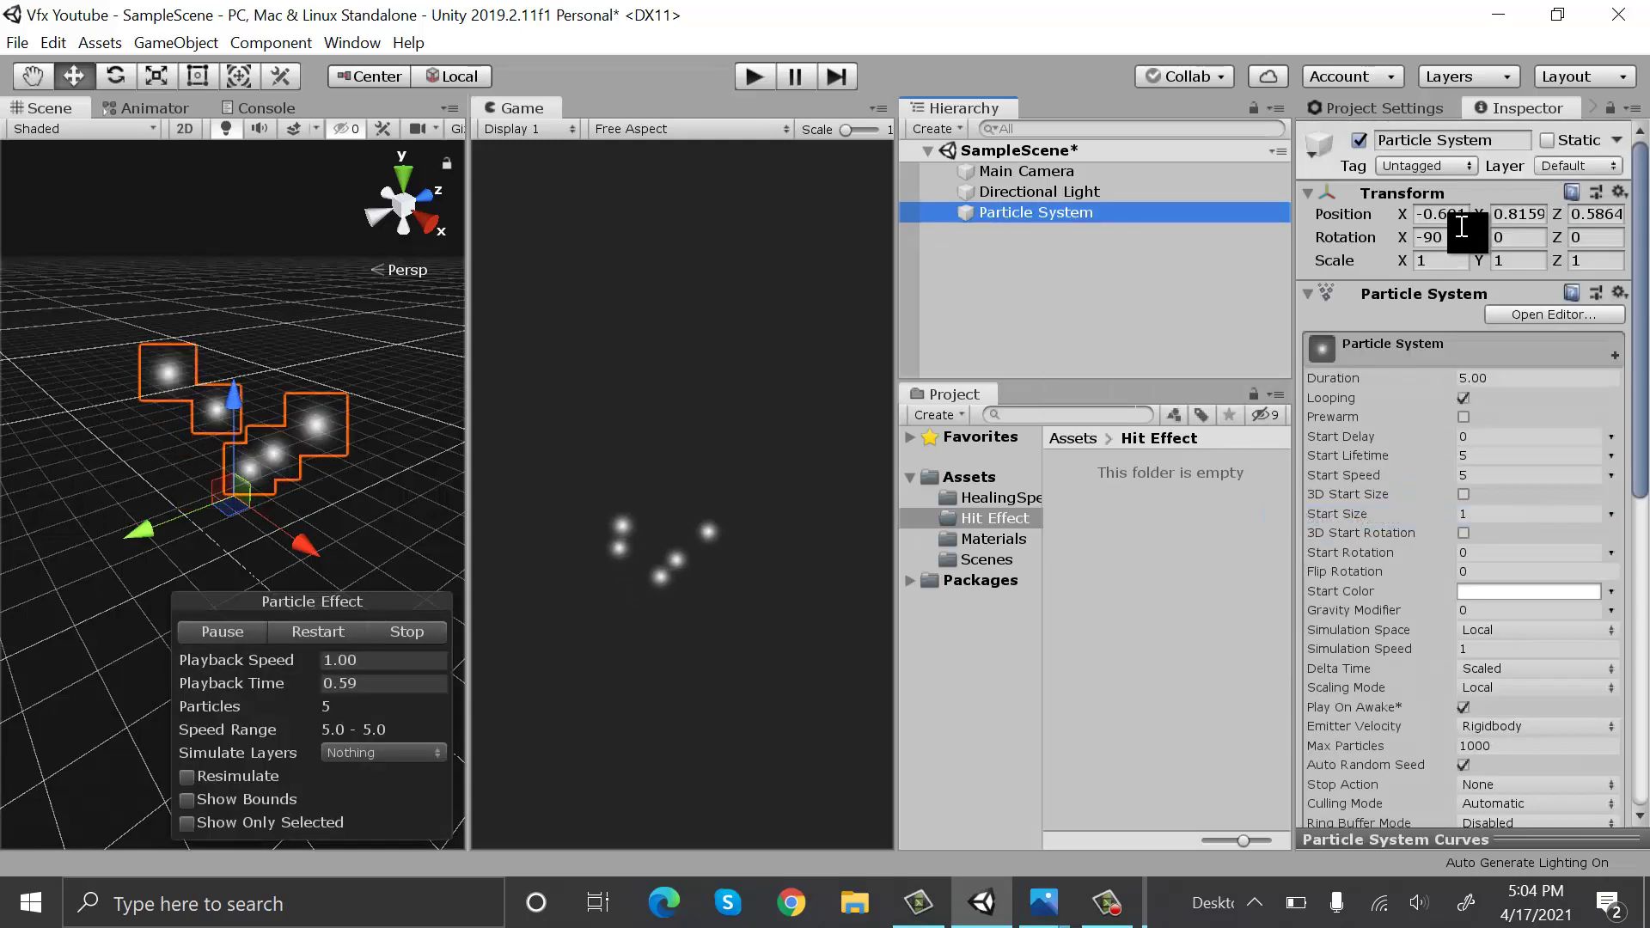
Rename the particle system as Lightbeam and reset its transform
left_click(1504, 141)
type("Li")
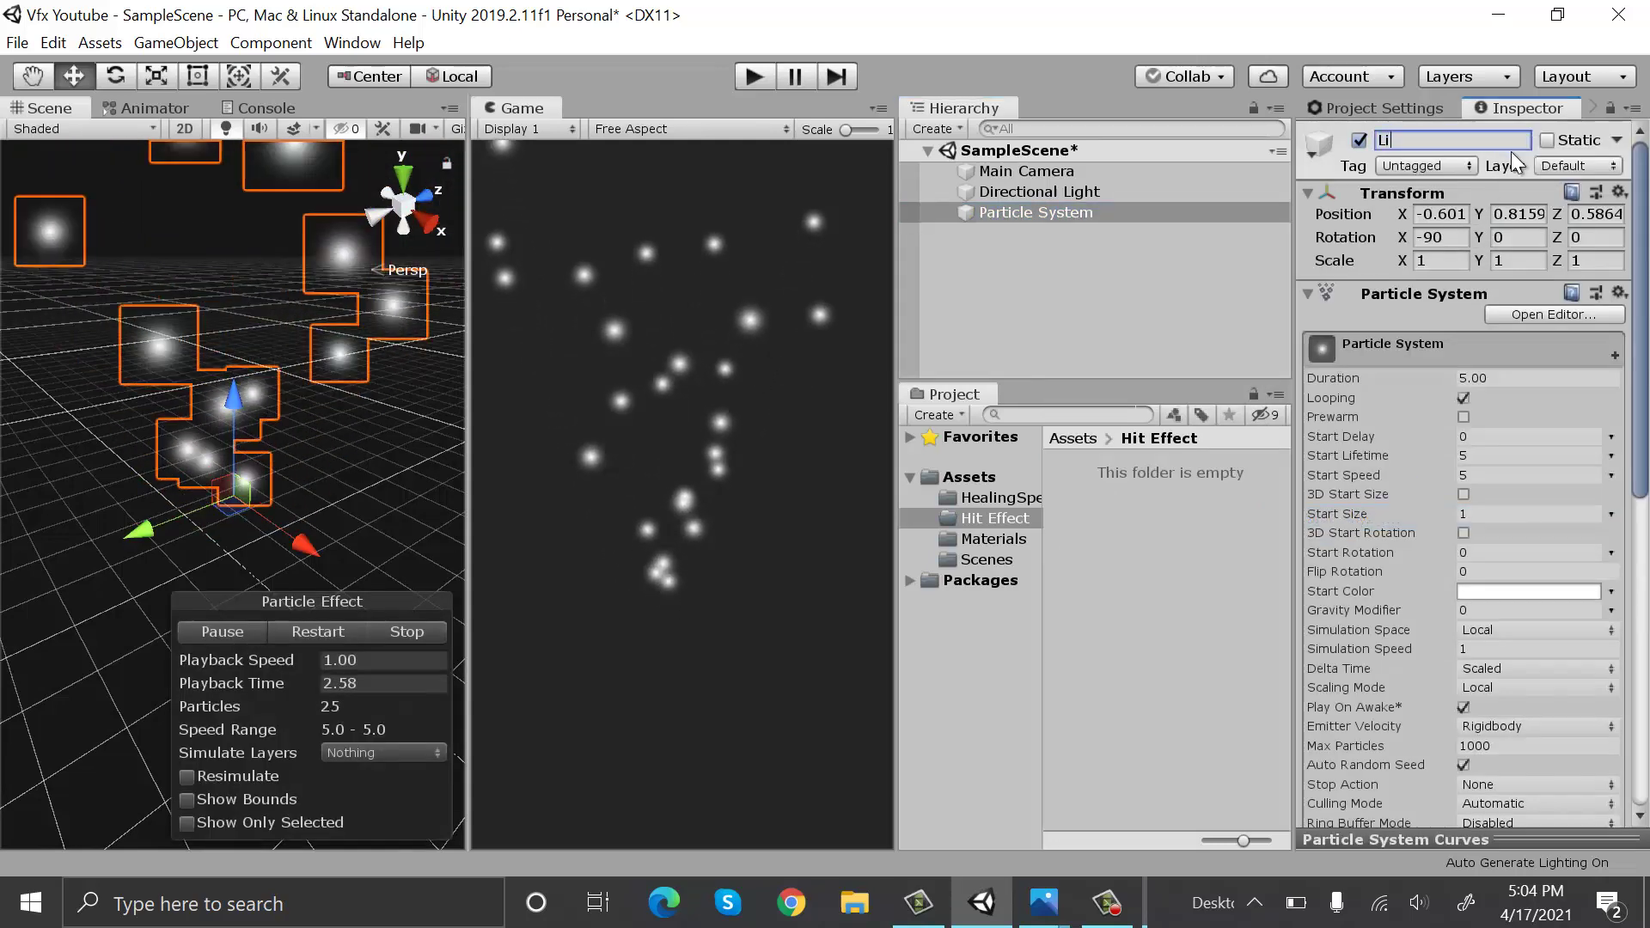
type("ghtbeam")
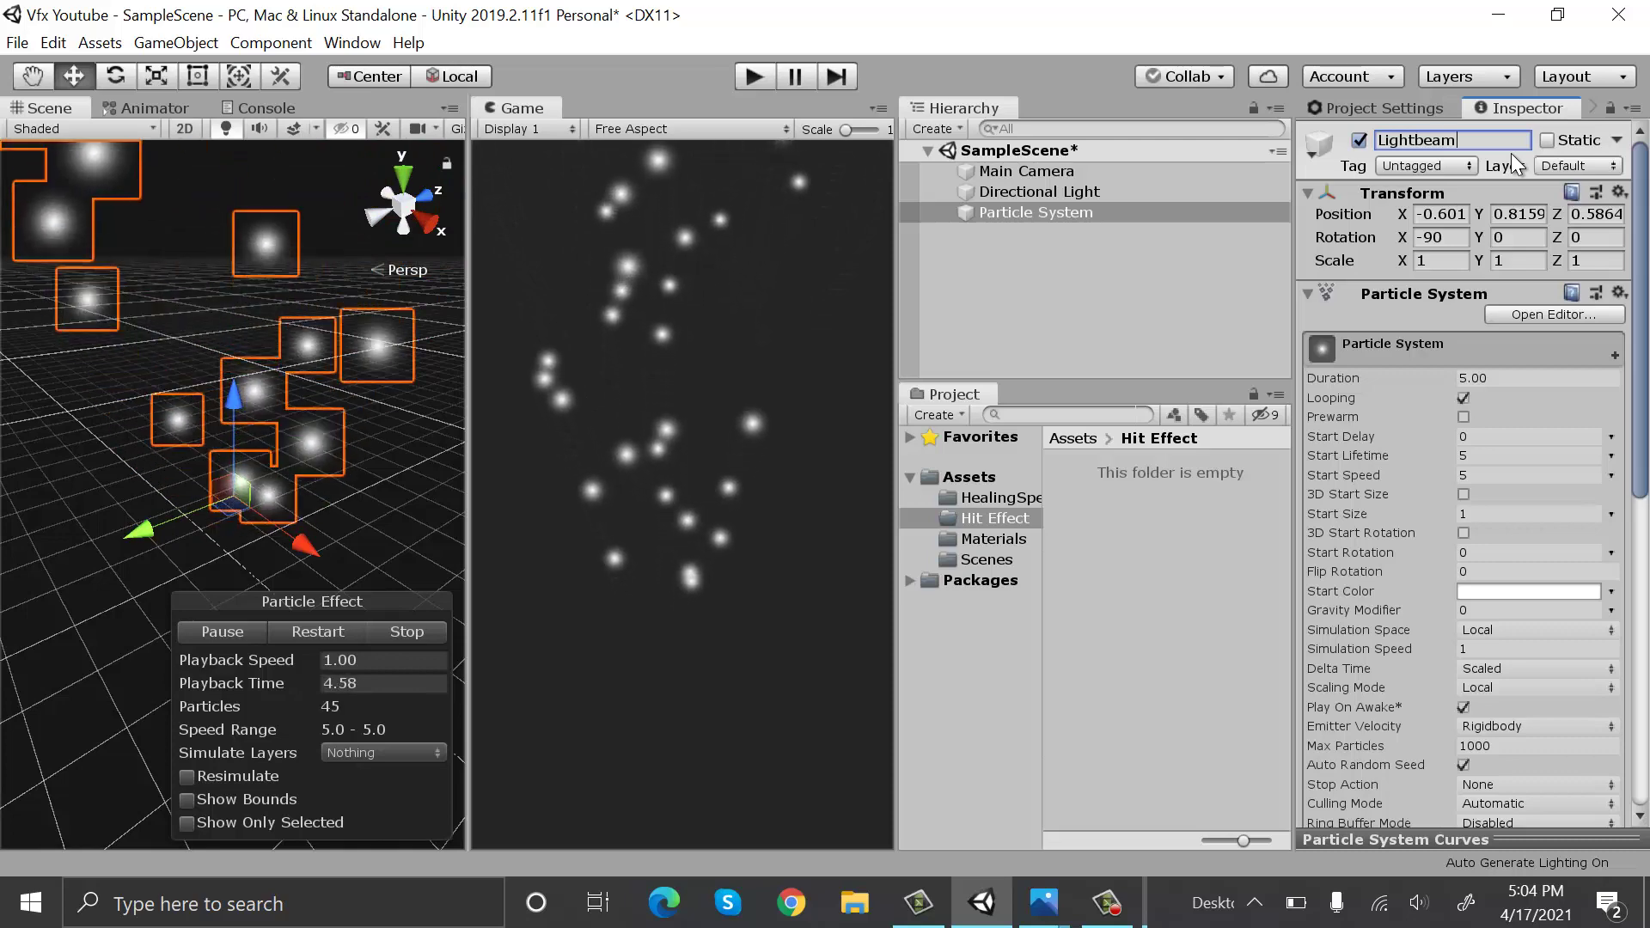
key("Return")
right_click(1585, 219)
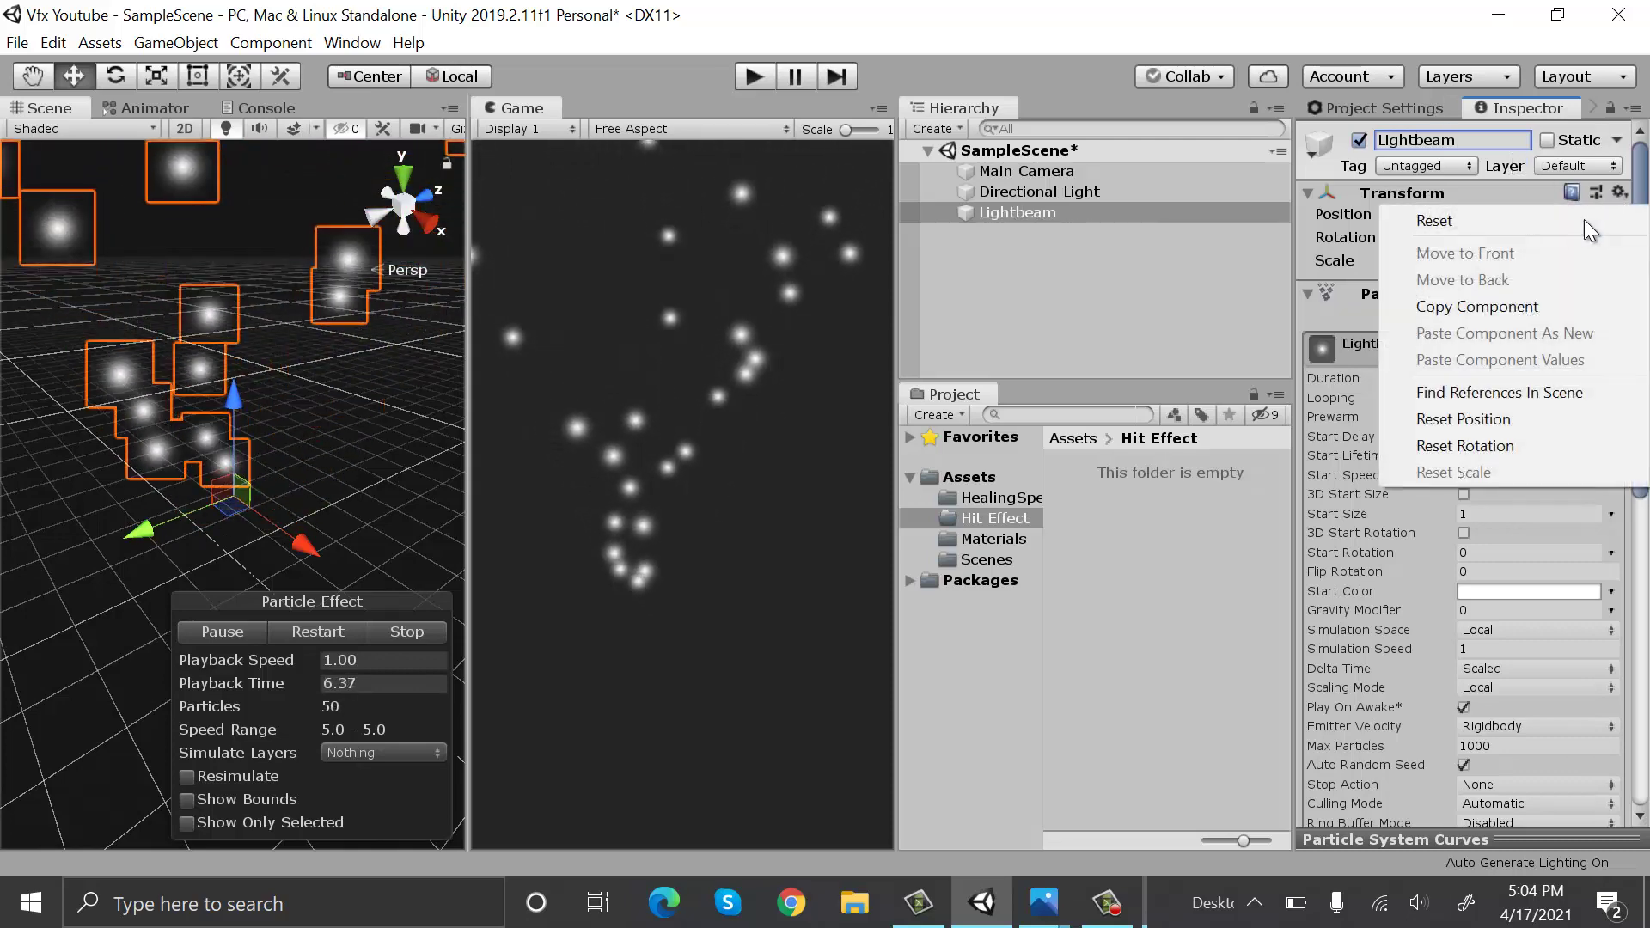
left_click(1580, 224)
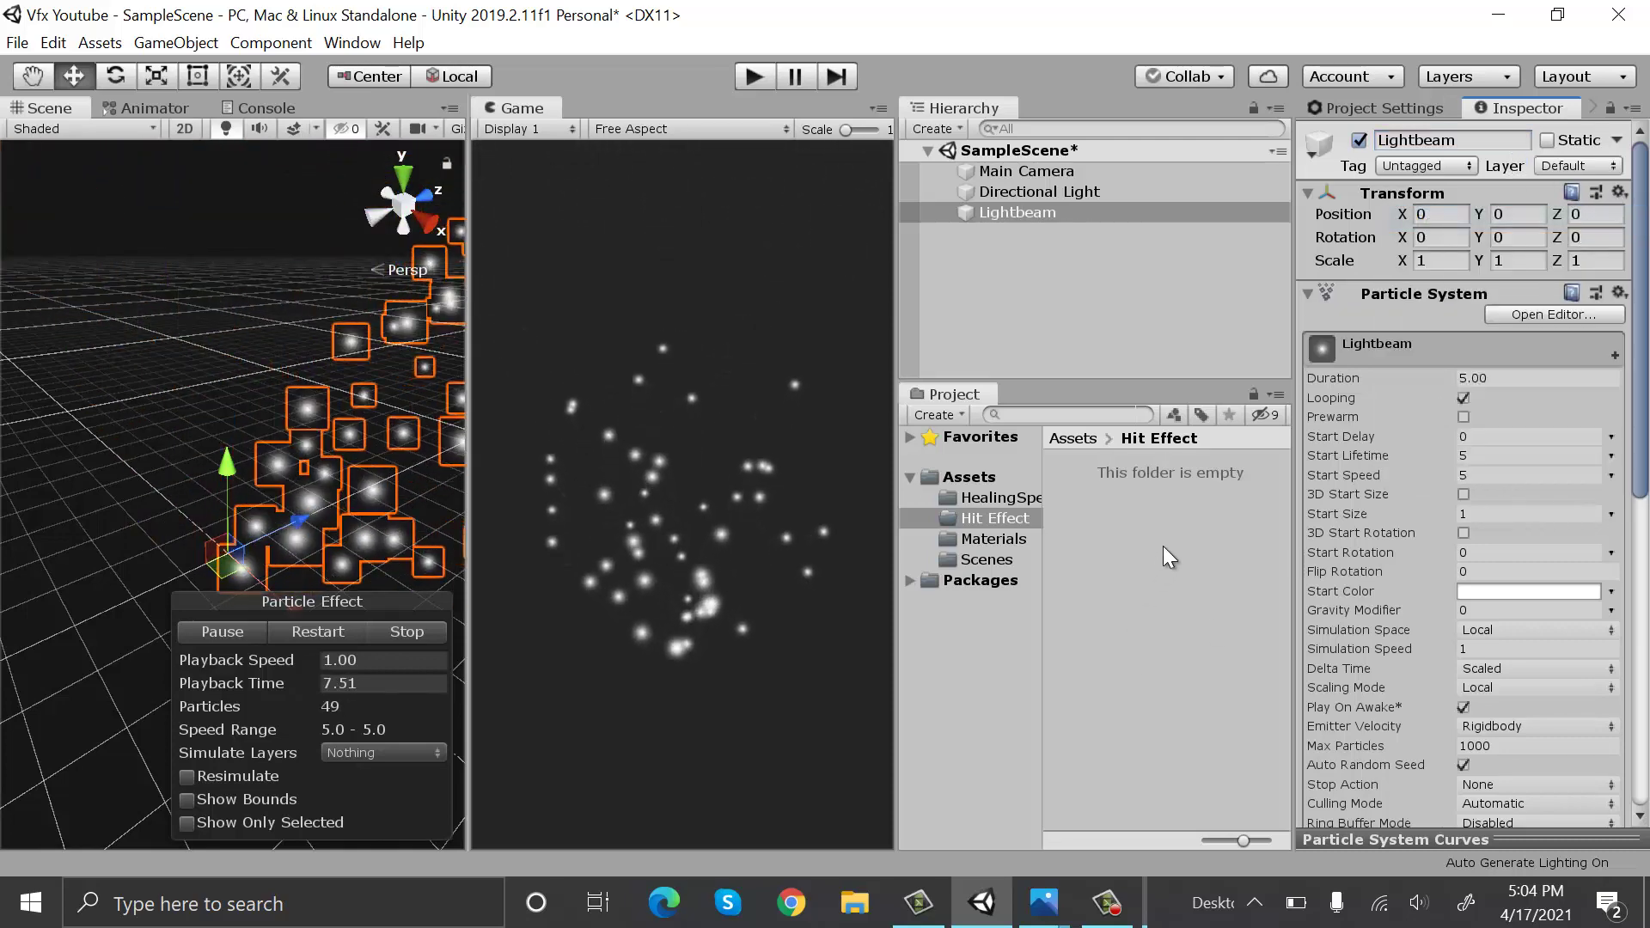
Create a new material named Light_mat in the Hit Effect folder
right_click(1143, 510)
mouse_move(1214, 338)
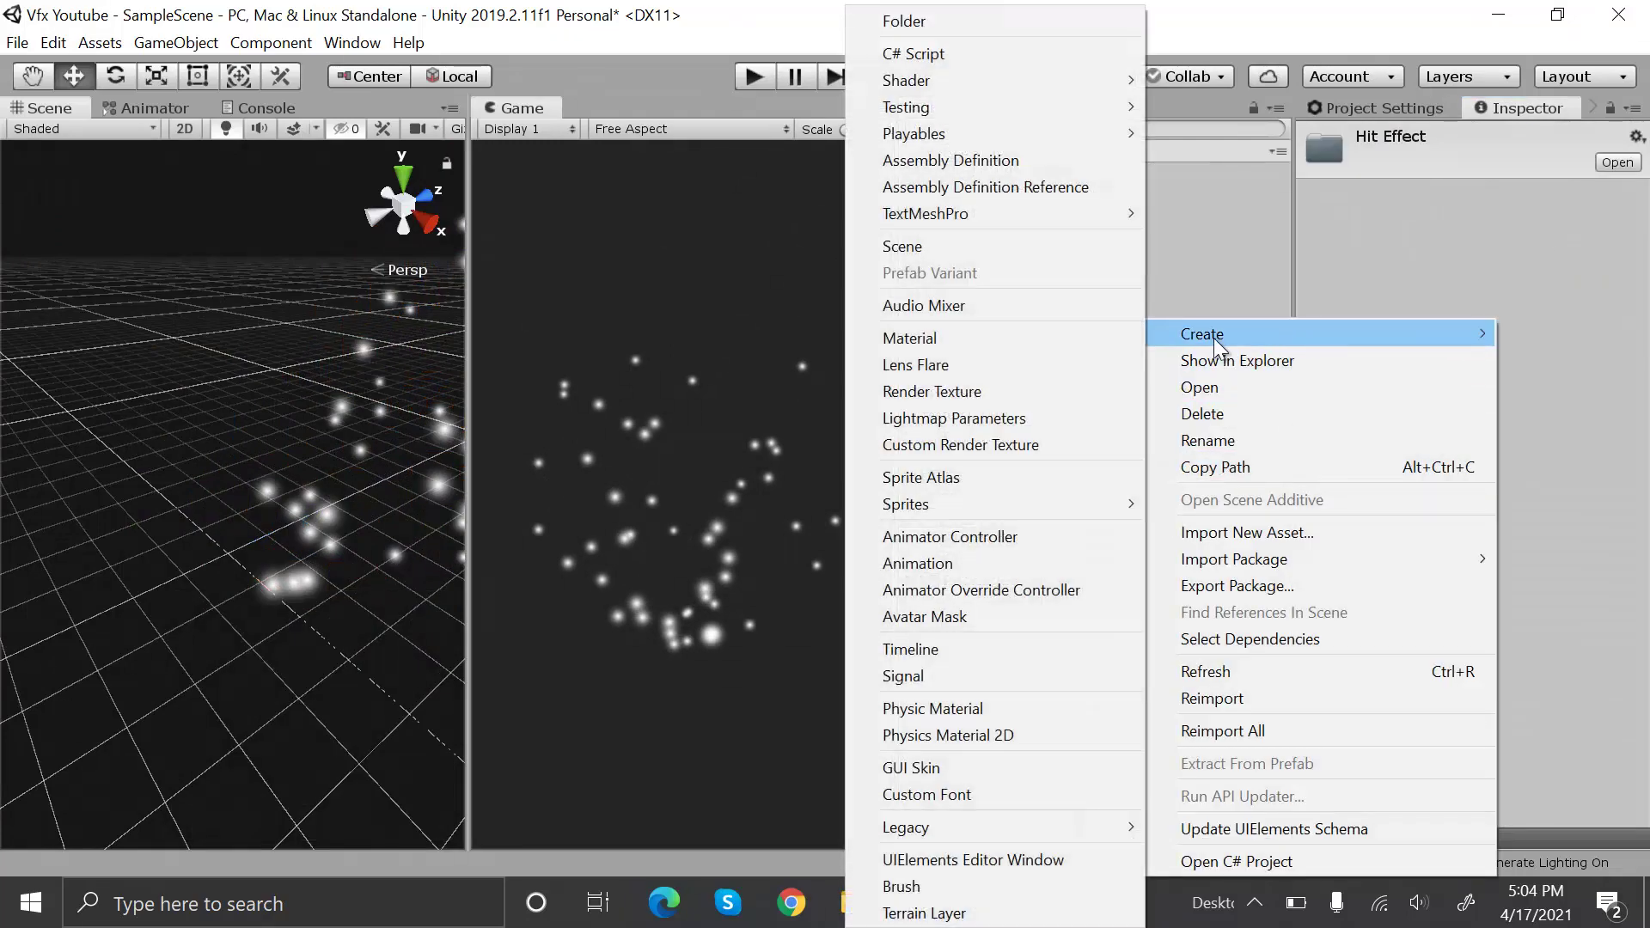
left_click(1059, 345)
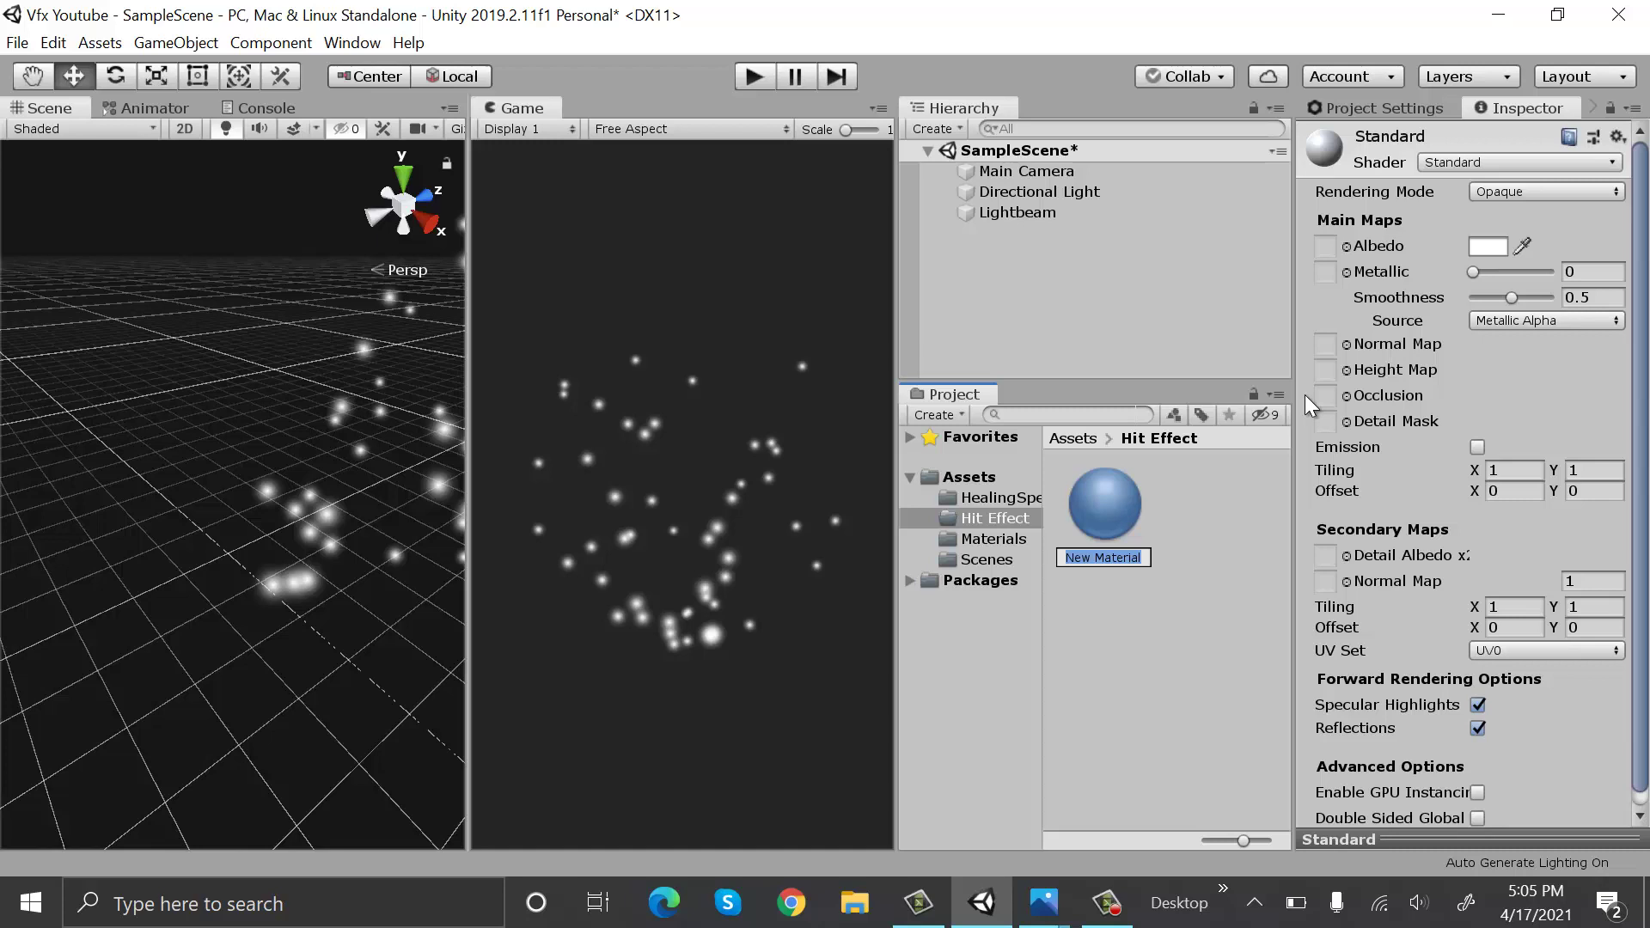
type("Light_mat")
key("Return")
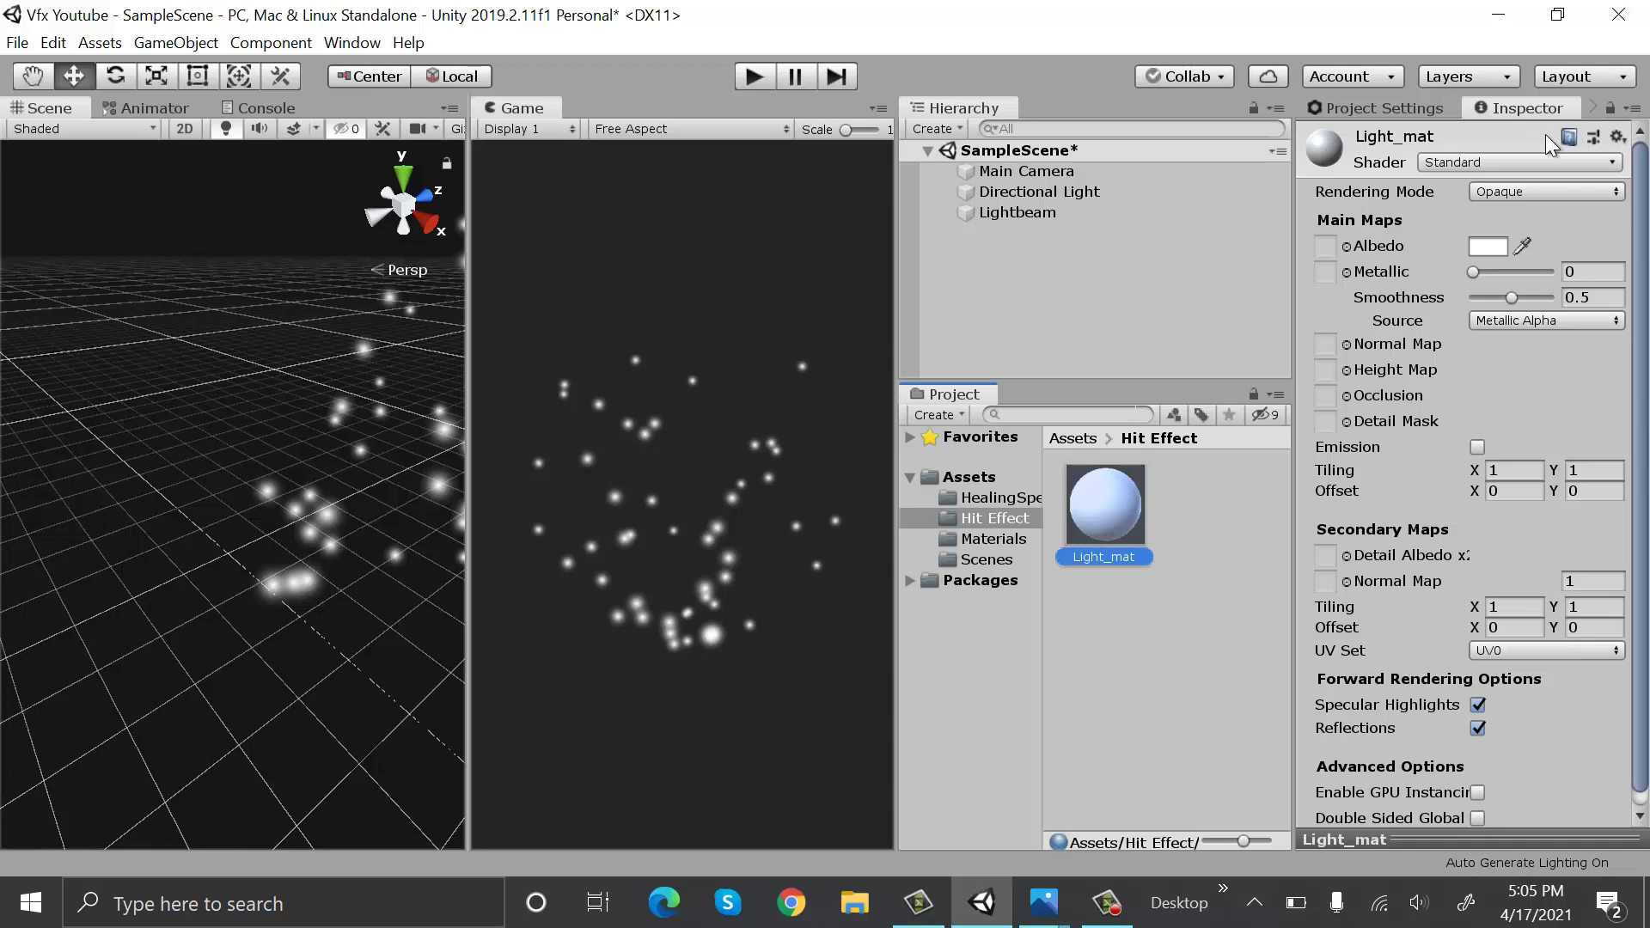
Change the Light_mat shader to Legacy Shaders/Particles/Additive
left_click(1576, 163)
left_click(1497, 554)
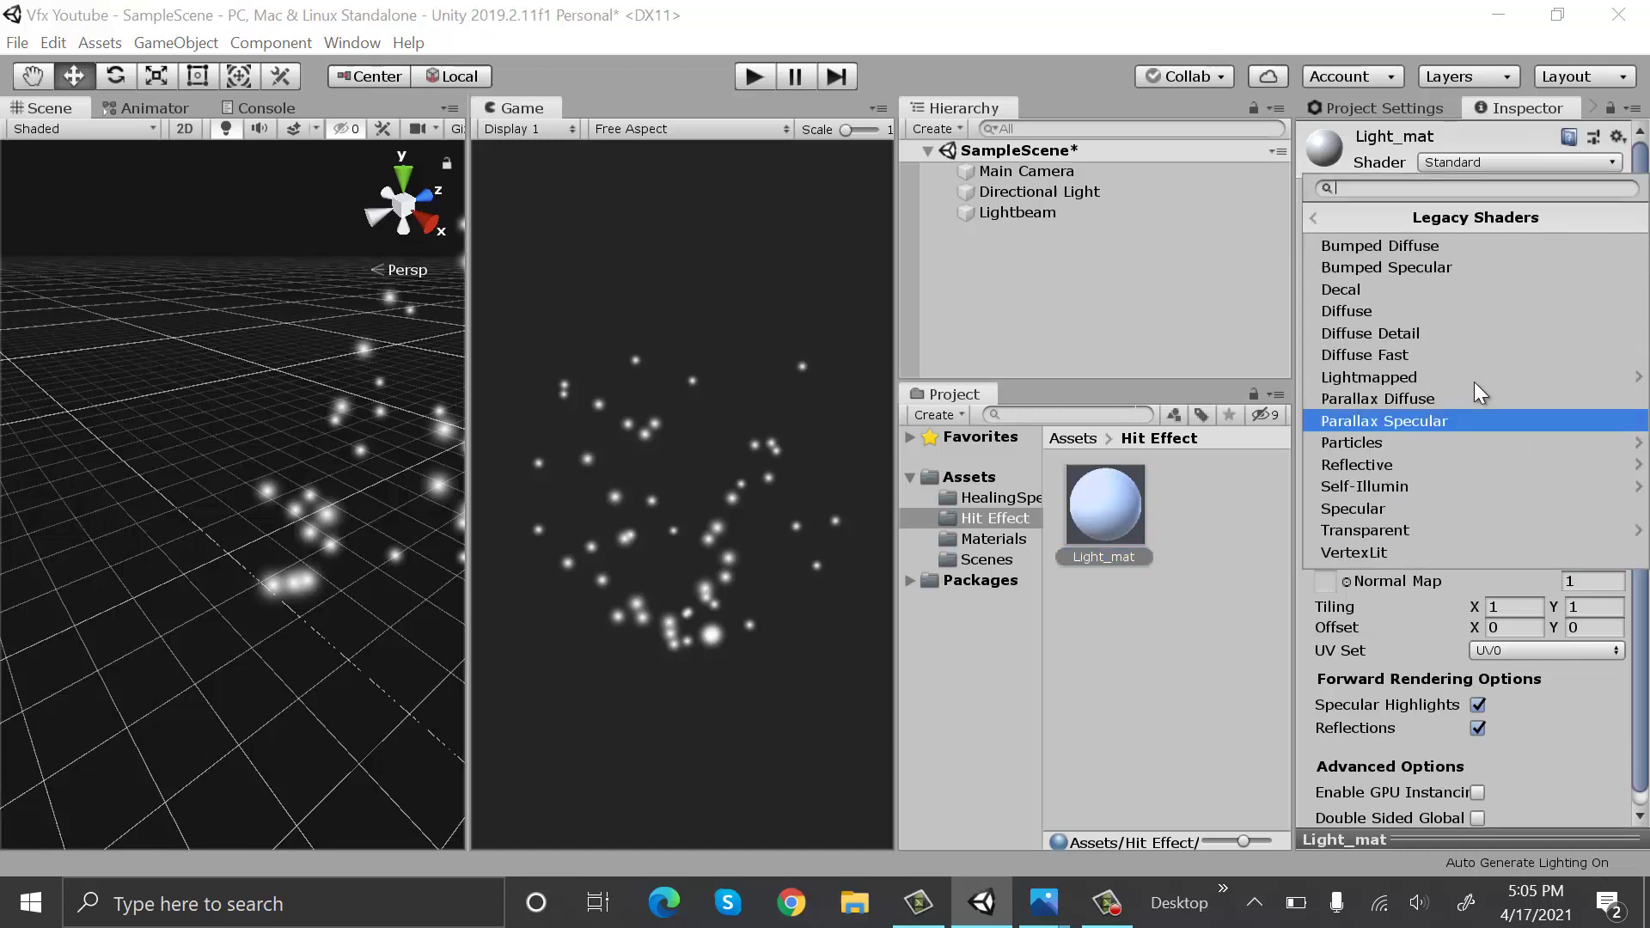
left_click(1462, 442)
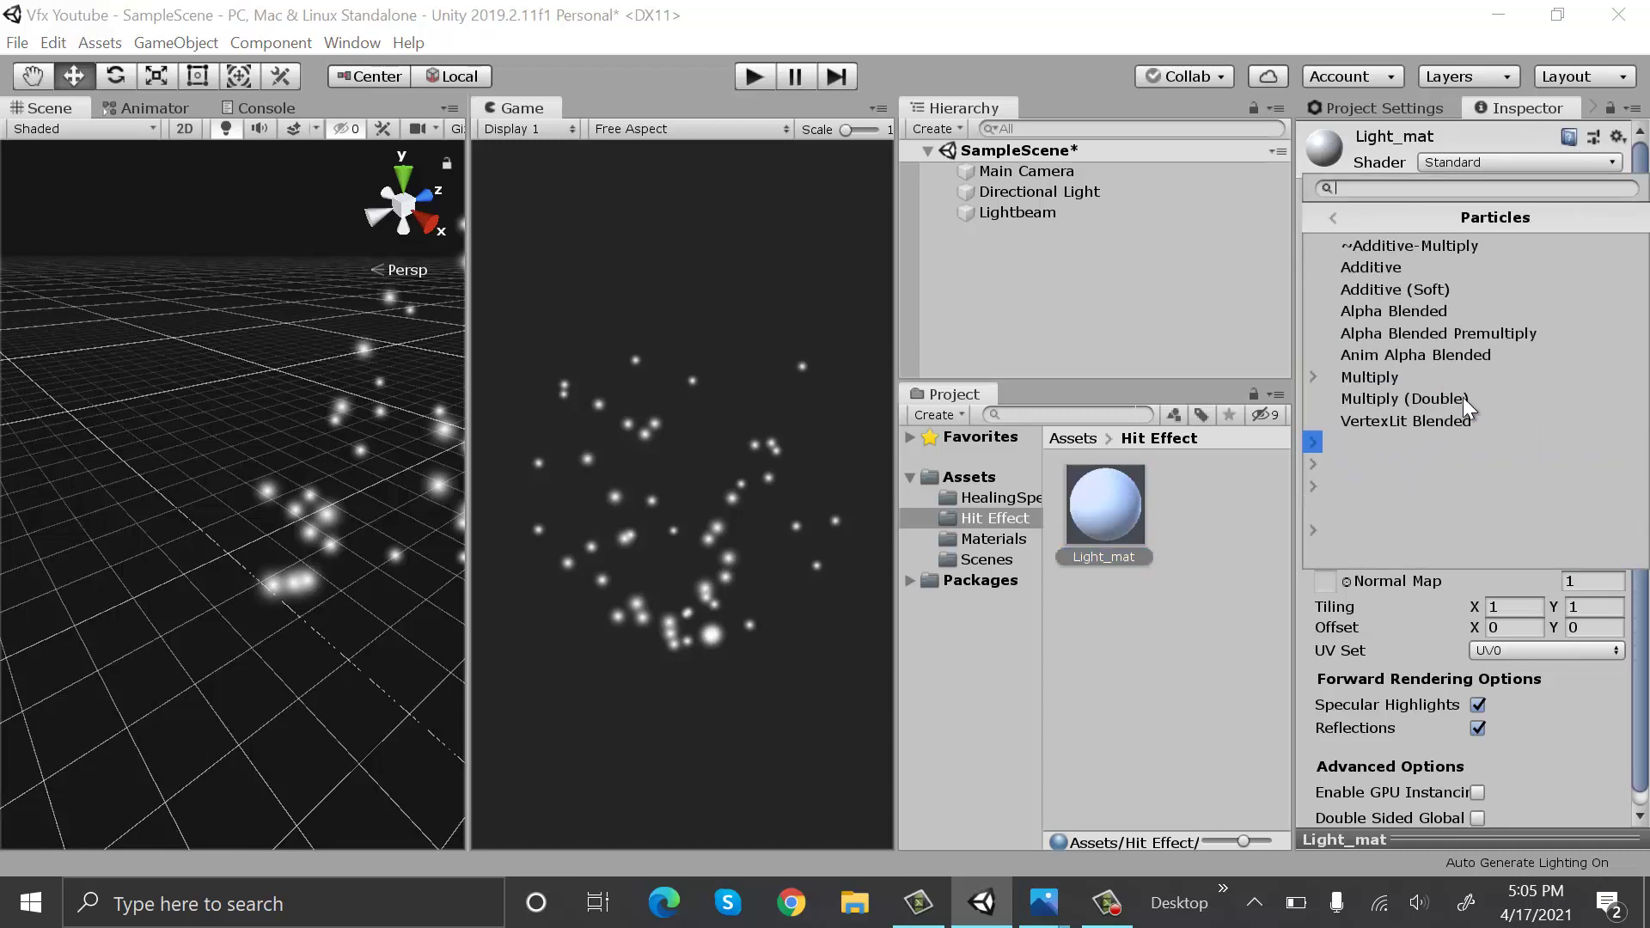
left_click(1476, 266)
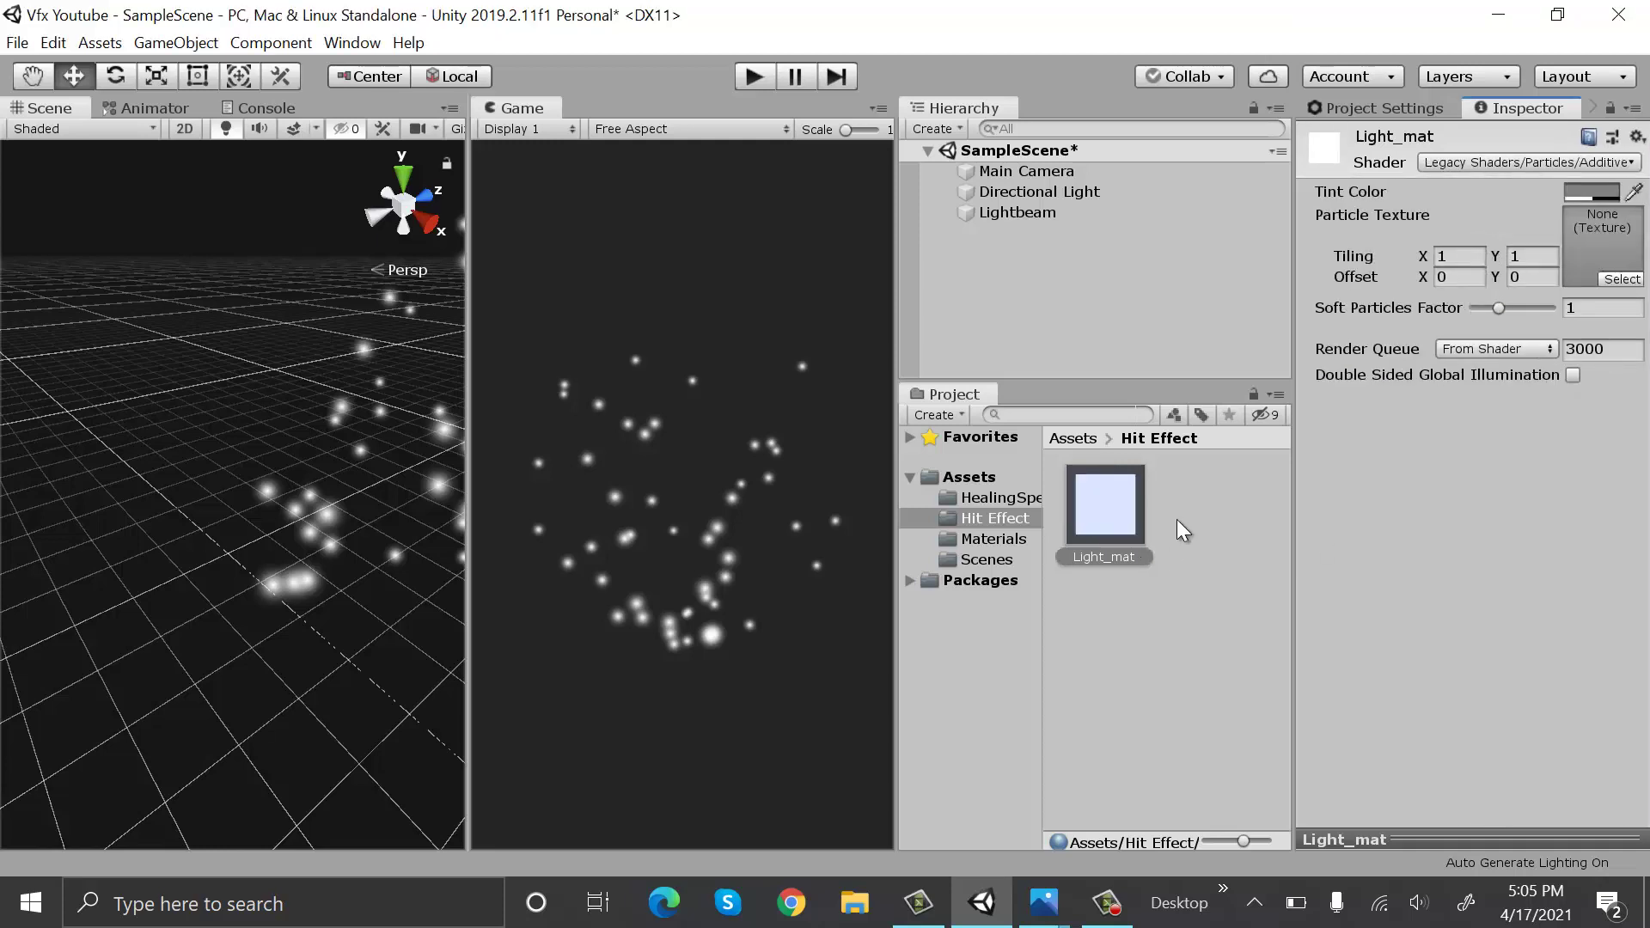
Duplicate Light_mat and rename the copy as Cuts_mat
left_click(1120, 532)
key("ctrl+d")
right_click(1218, 531)
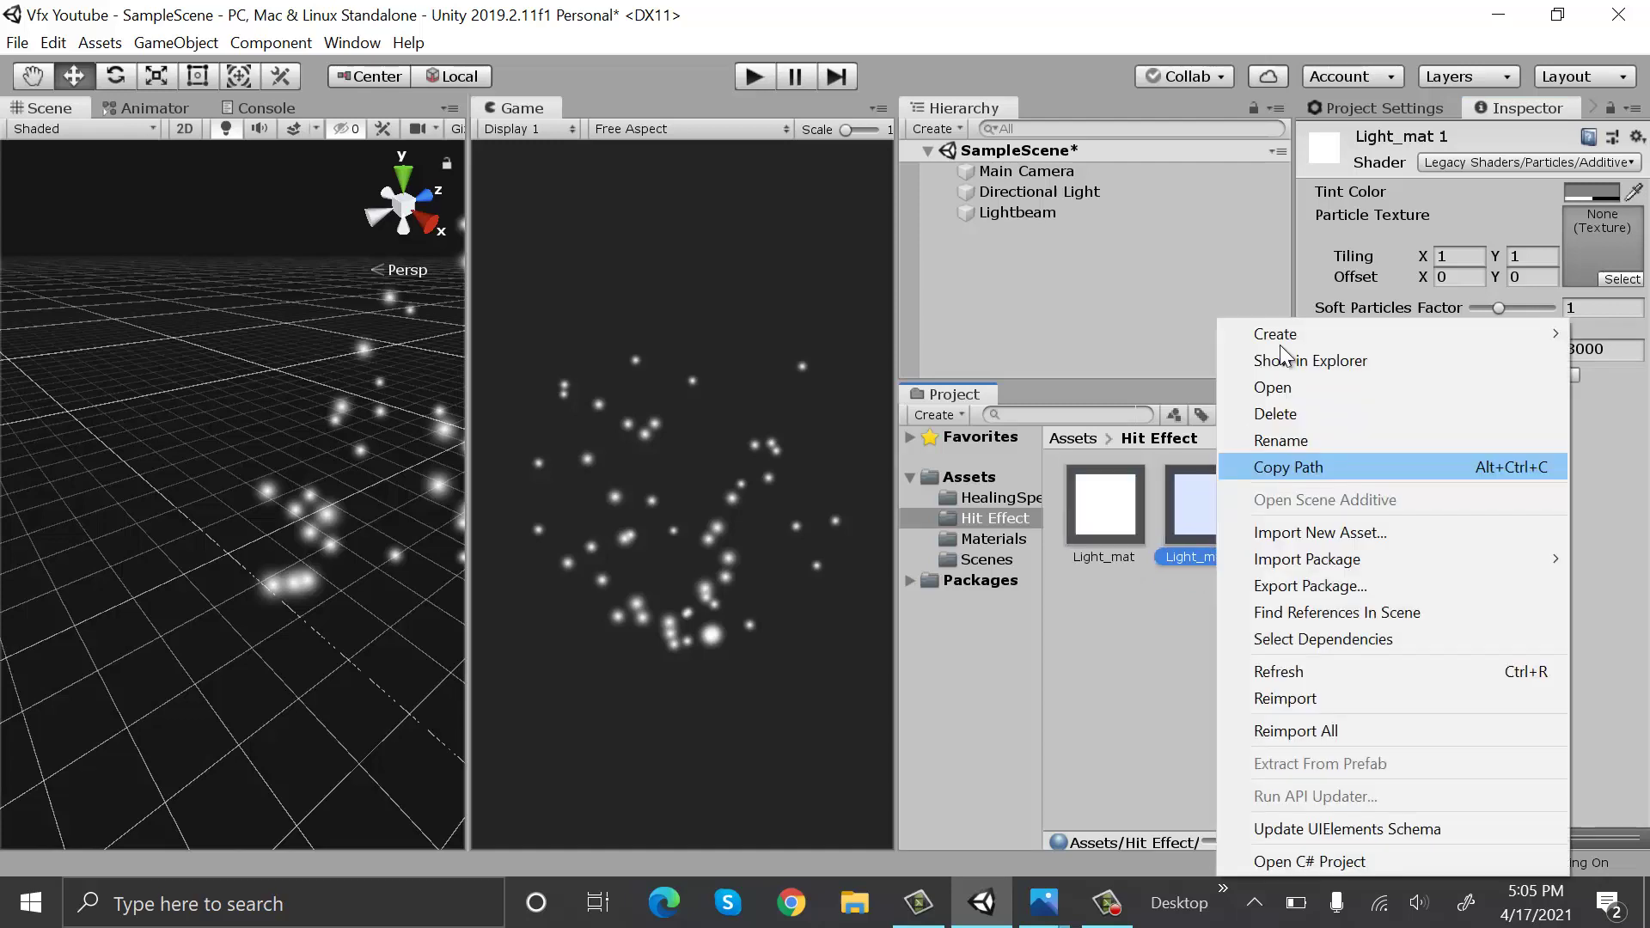
left_click(1332, 434)
type("C")
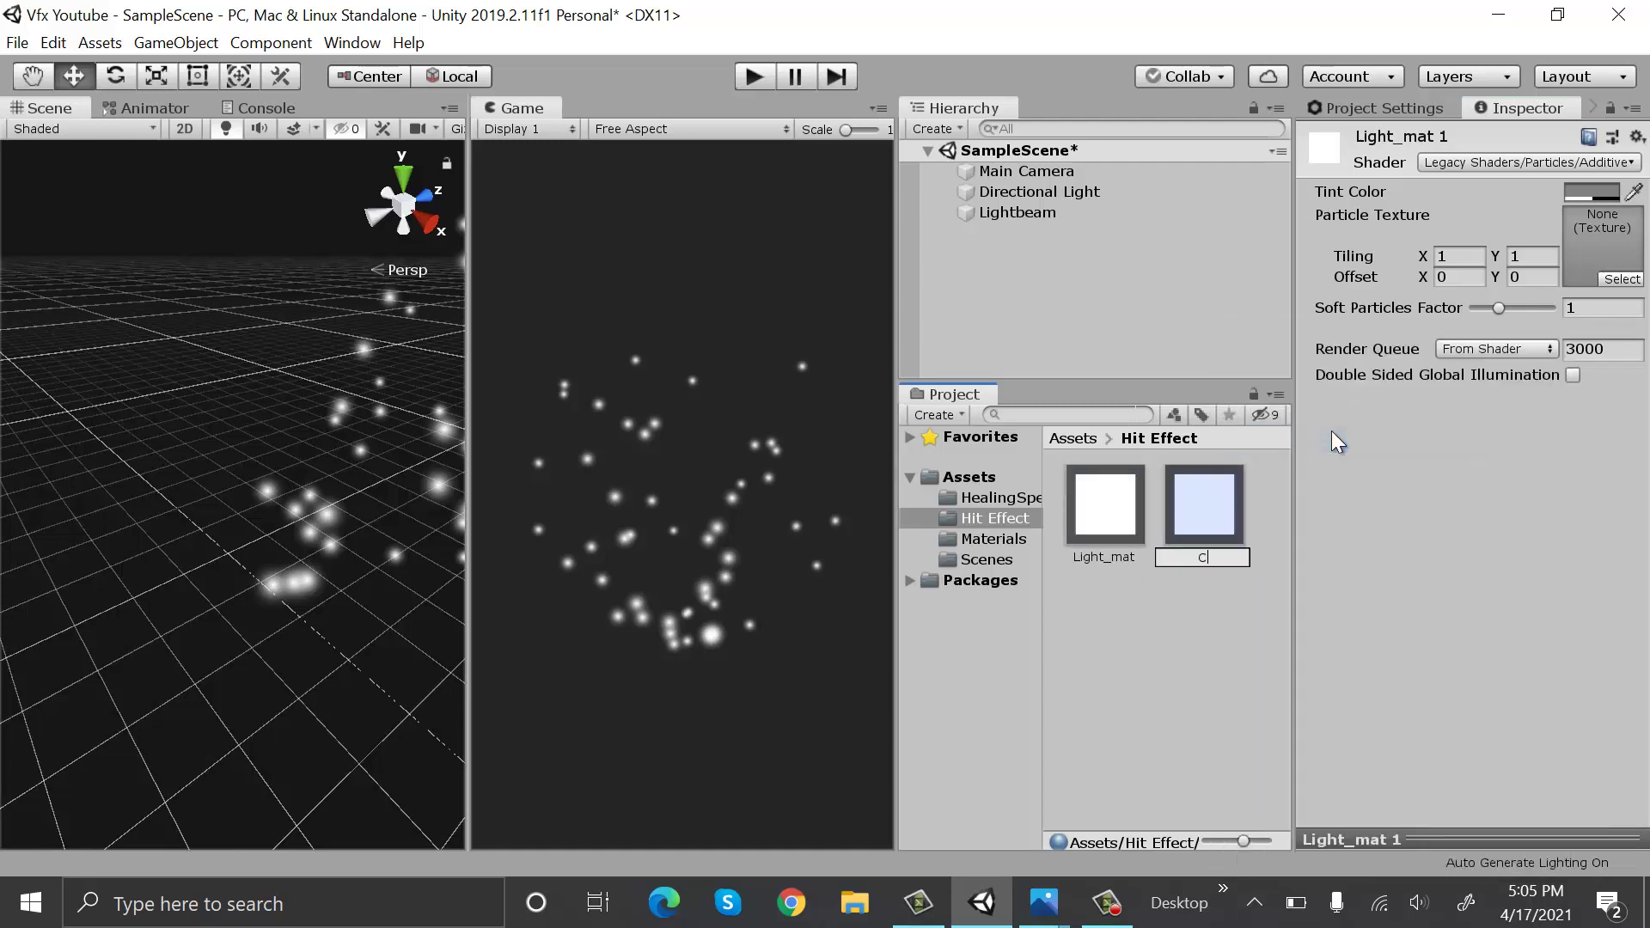
type("uts_mat")
key("Return")
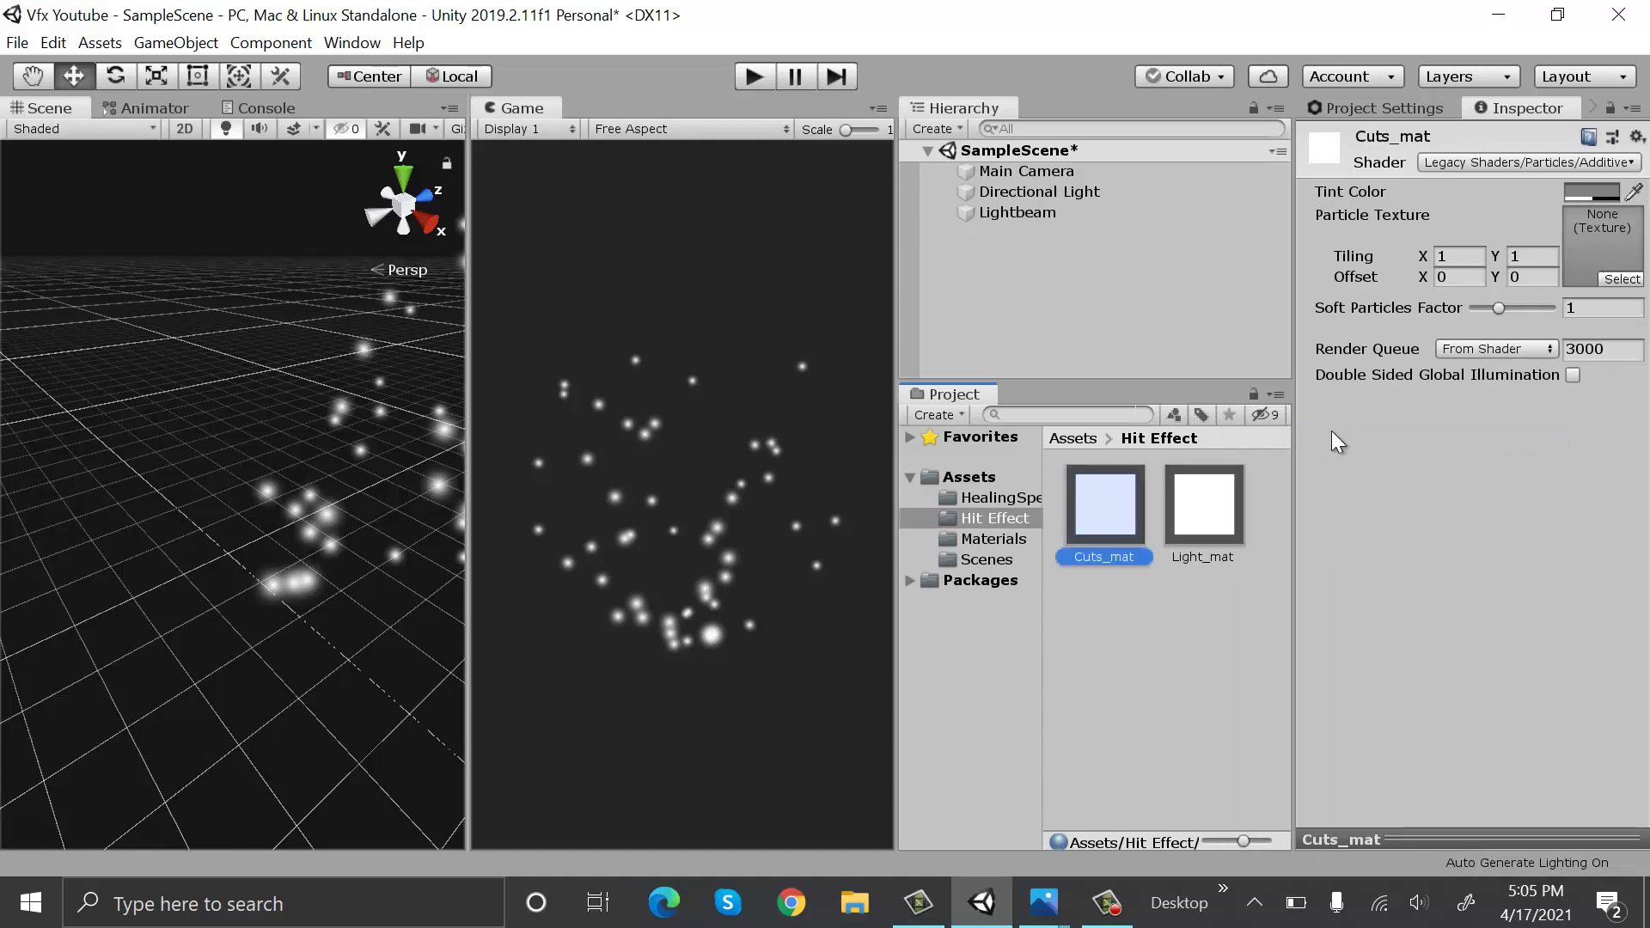
Import the pointOfLight and spell9.2 images from the desktop into the Hit Effect folder
mouse_move(1043, 903)
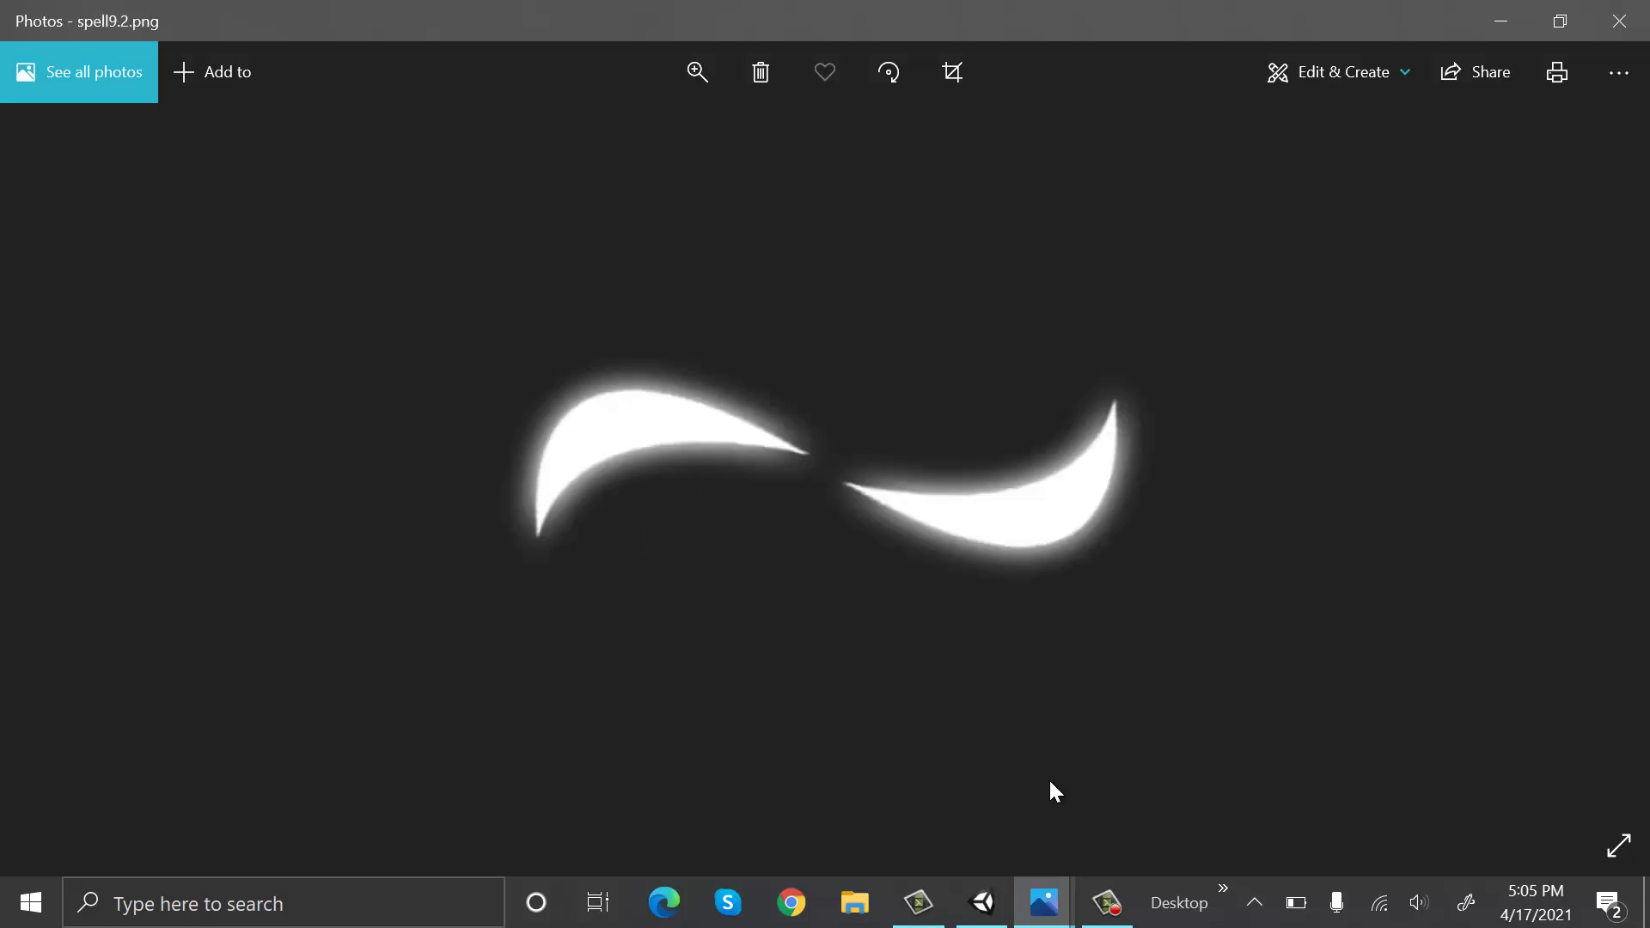
left_click(1646, 903)
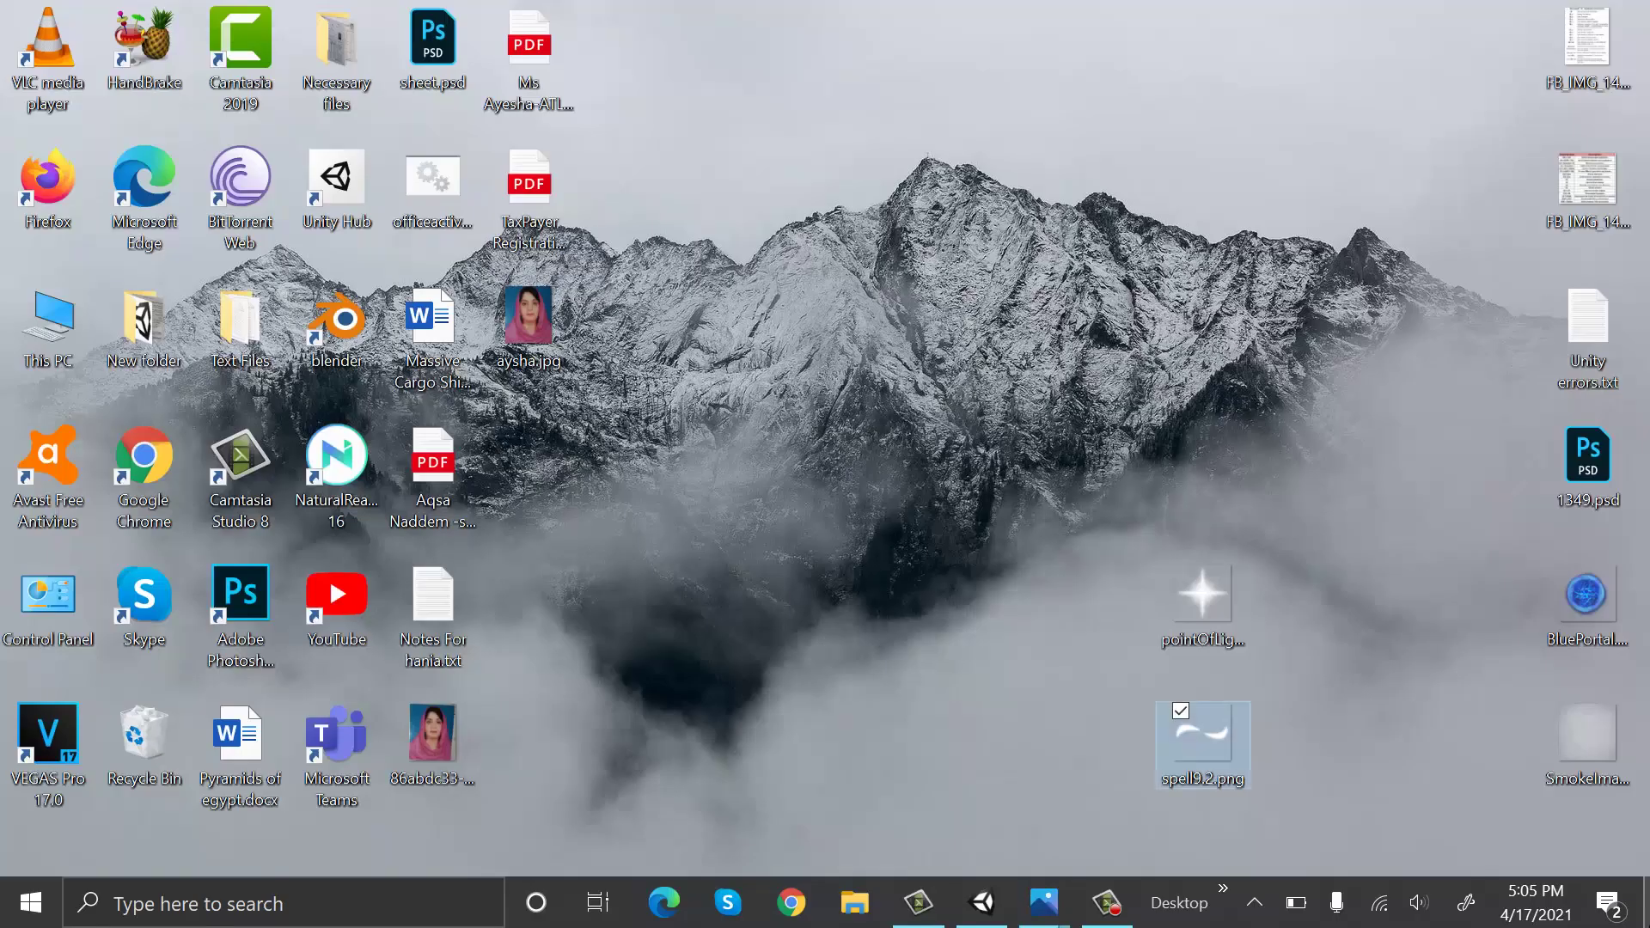
left_click_drag(1358, 788, 1110, 668)
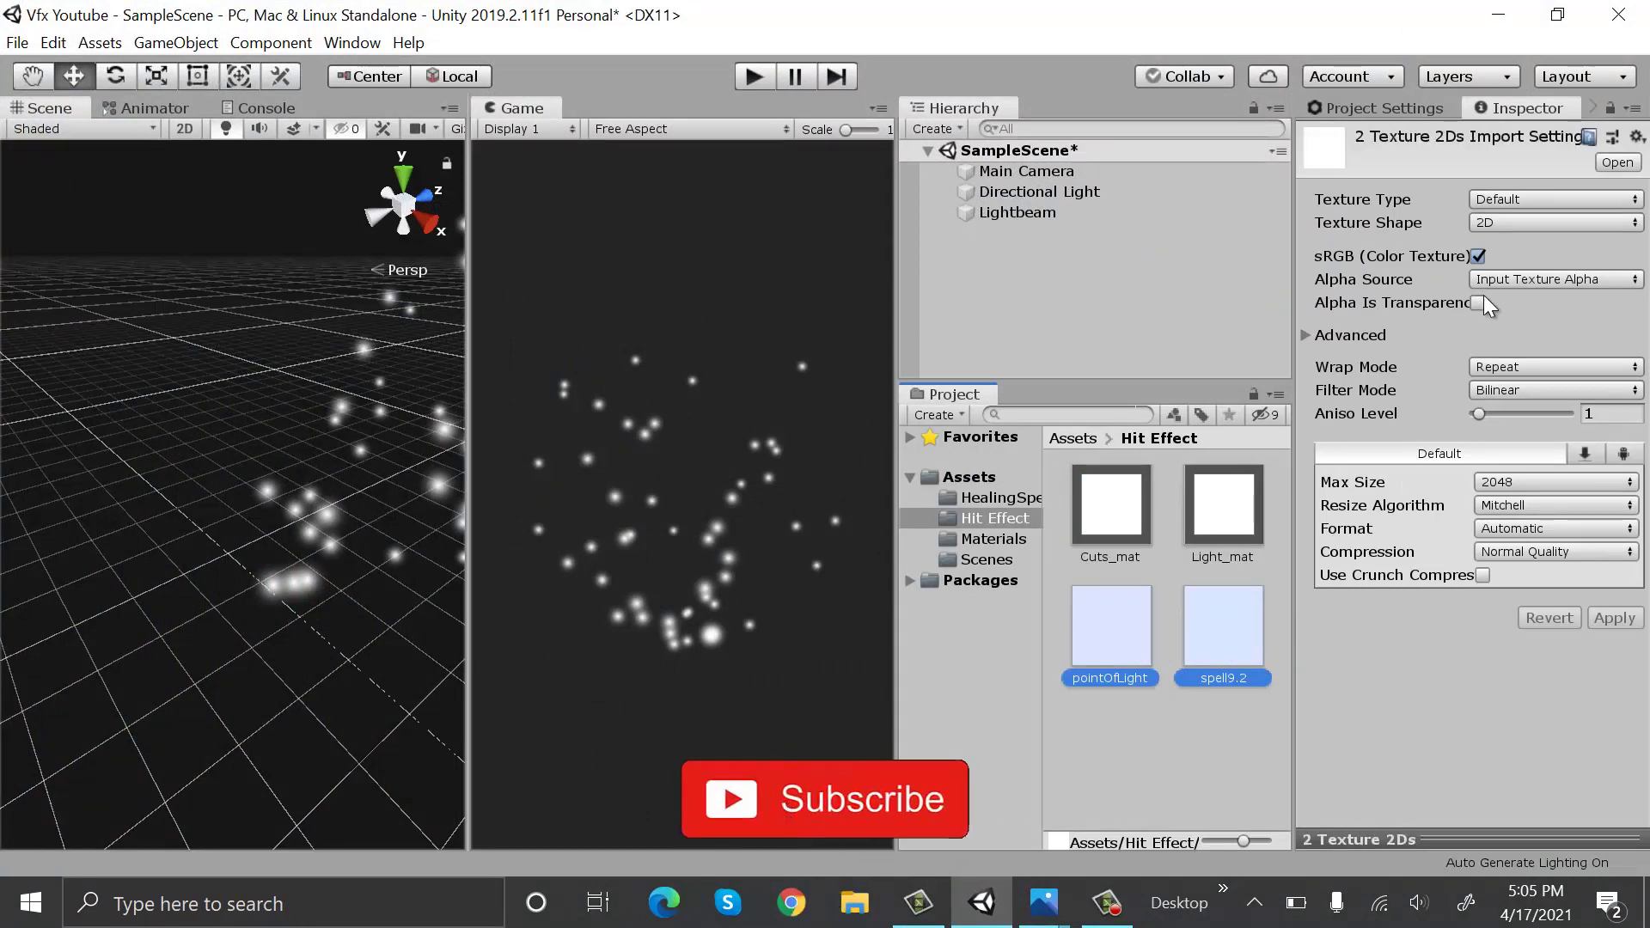
Enable Alpha Is Transparency for both imported textures and apply the import settings
left_click(1477, 302)
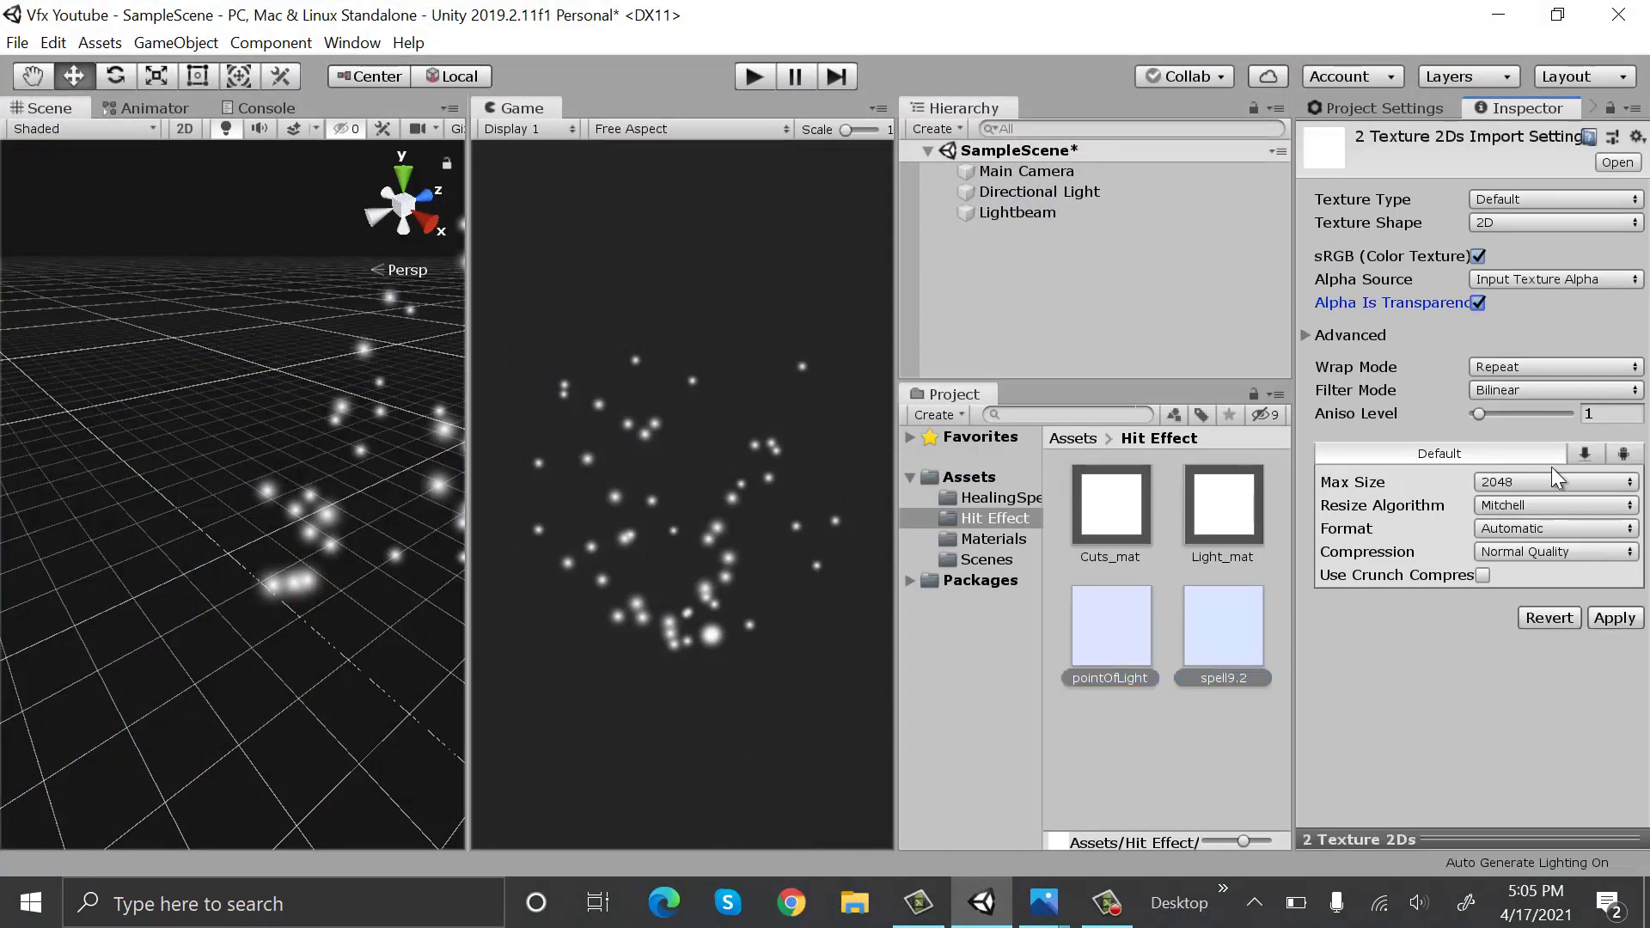
left_click(1633, 618)
left_click(1177, 772)
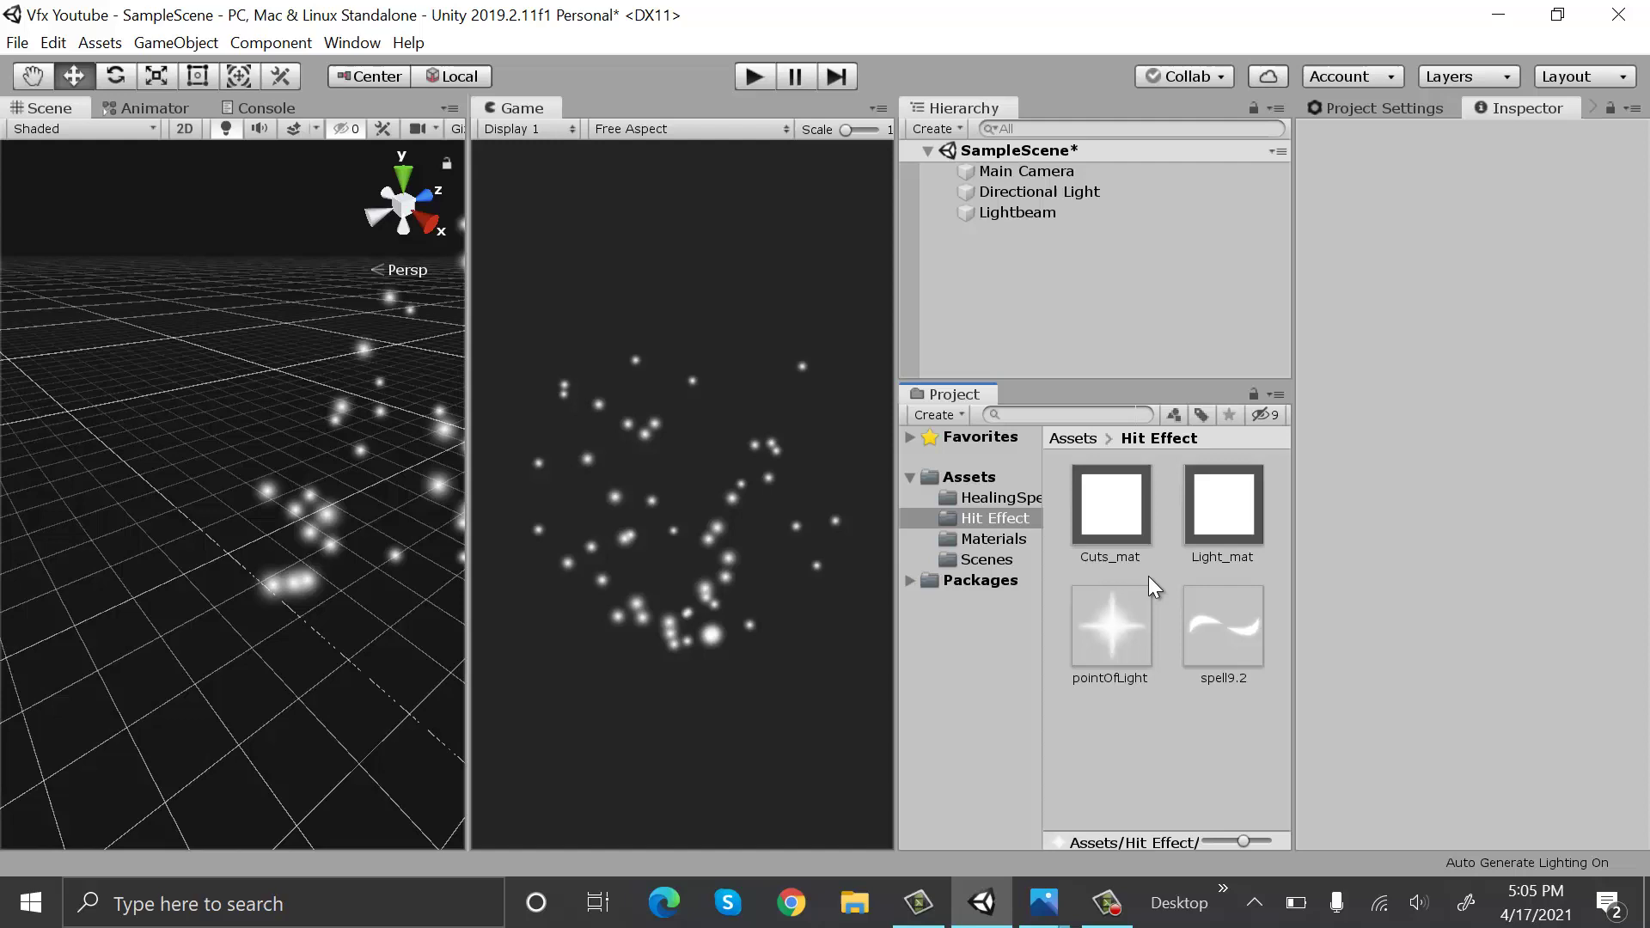
Assign spell9.2 as the particle texture of Cuts_mat and pointOfLight as that of Light_mat
left_click(1148, 500)
left_click_drag(1231, 641, 1603, 241)
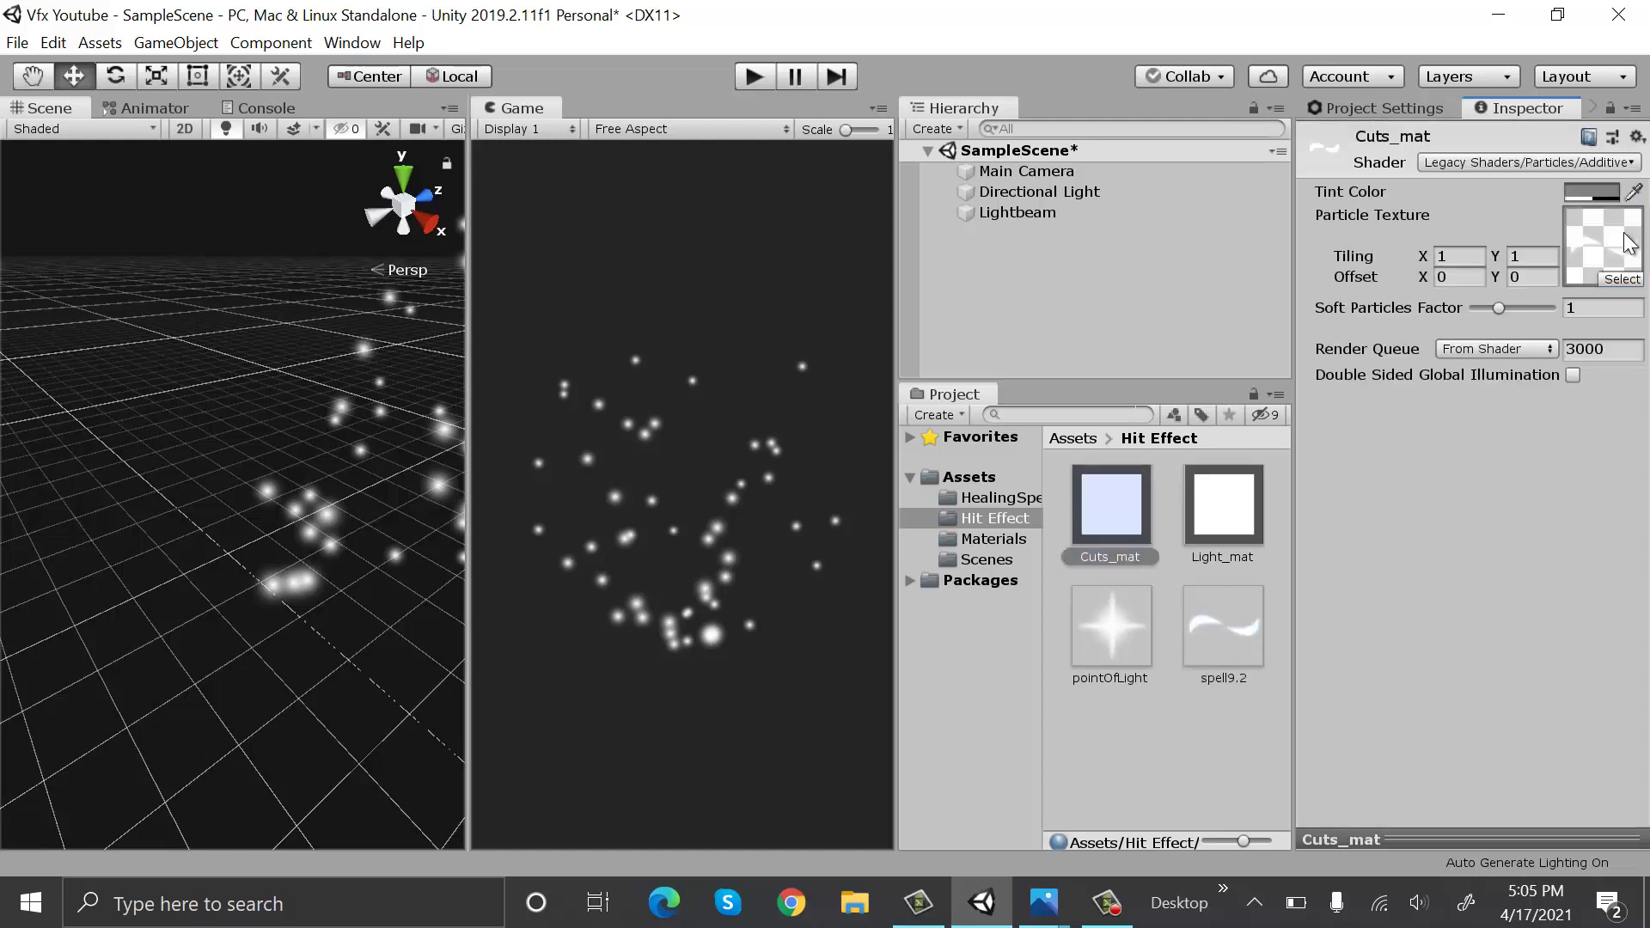
left_click(1236, 524)
left_click_drag(1147, 636, 1619, 260)
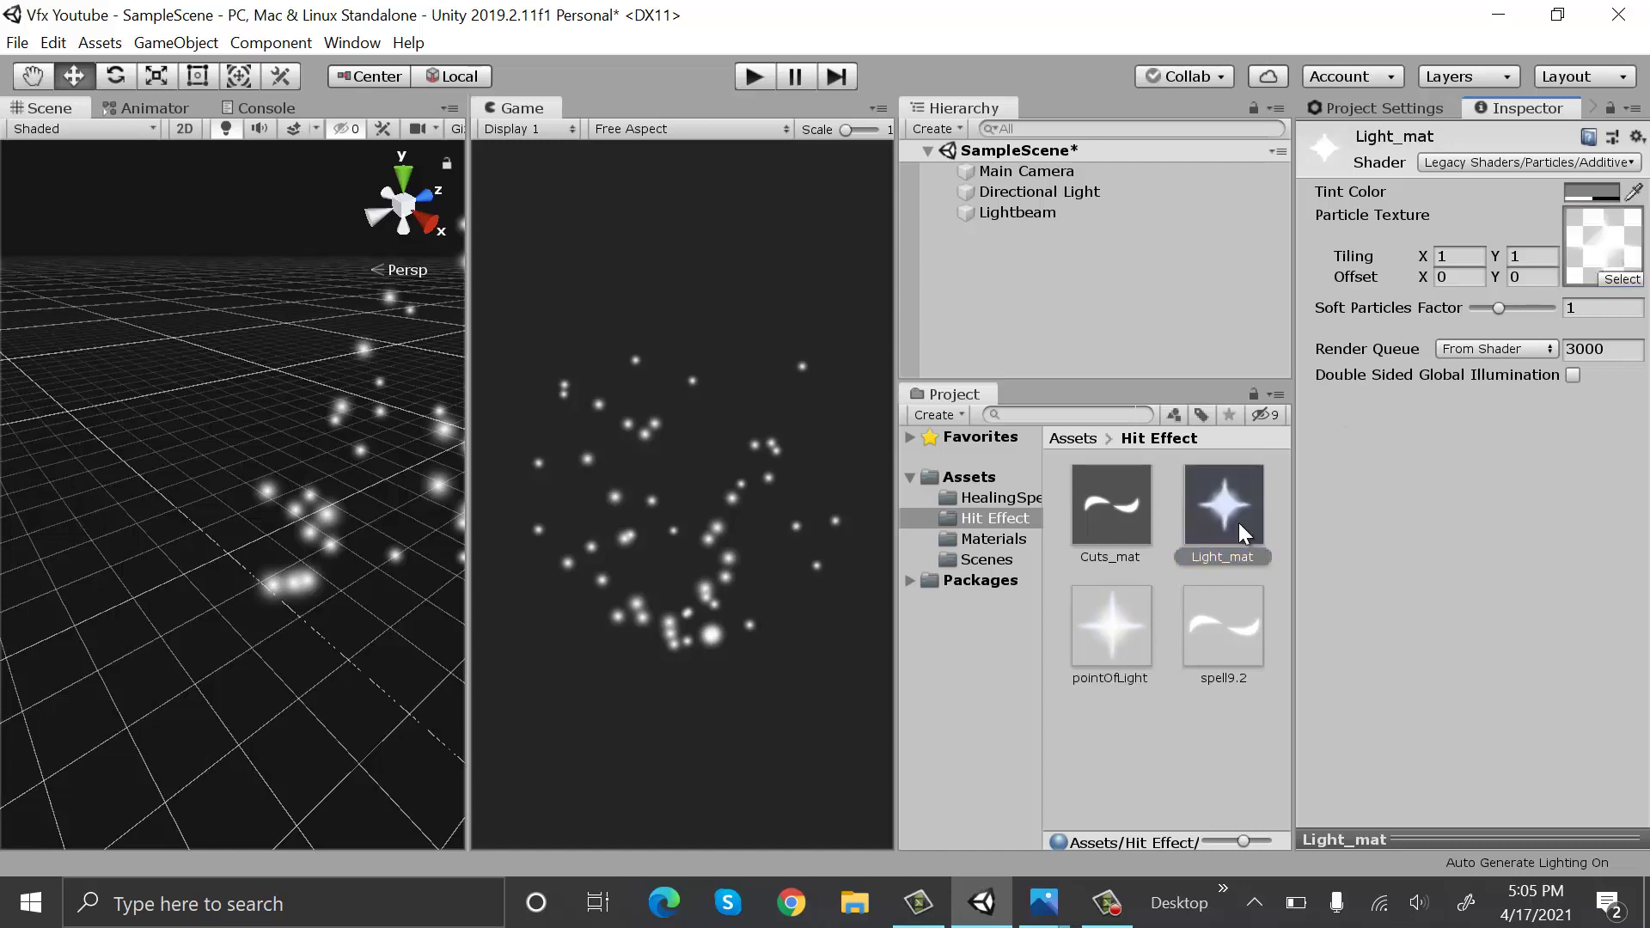
Apply Light_mat to the Lightbeam particle system and set its duration to 3
left_click_drag(1239, 522, 1034, 211)
left_click(1035, 212)
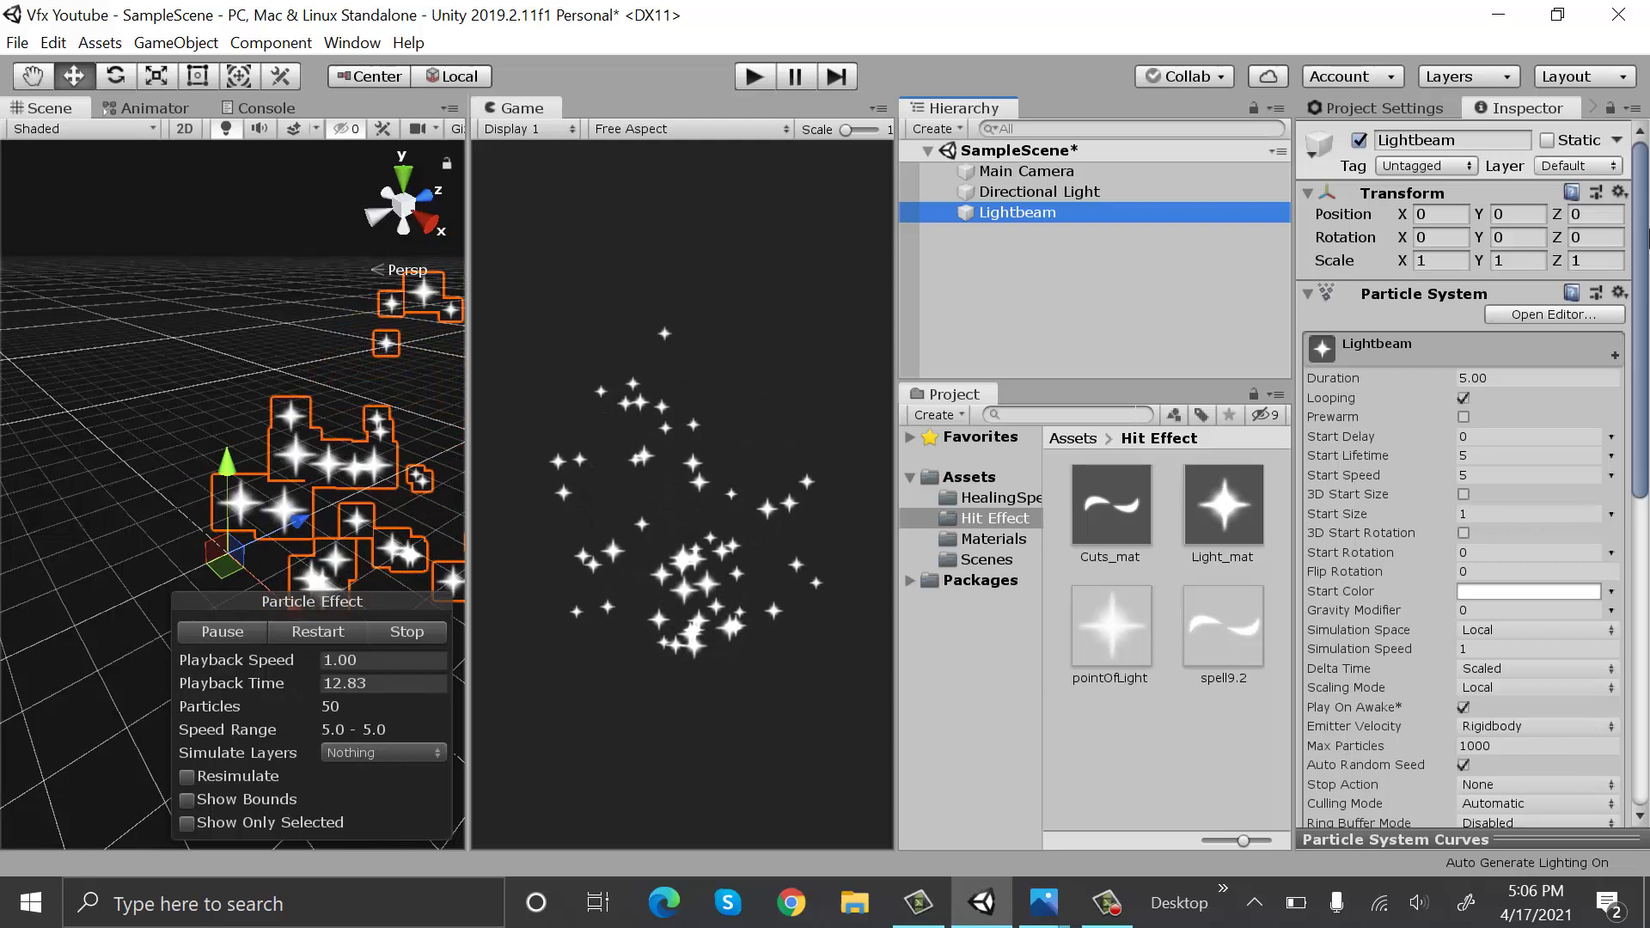
scroll(1544, 254, "down", 5)
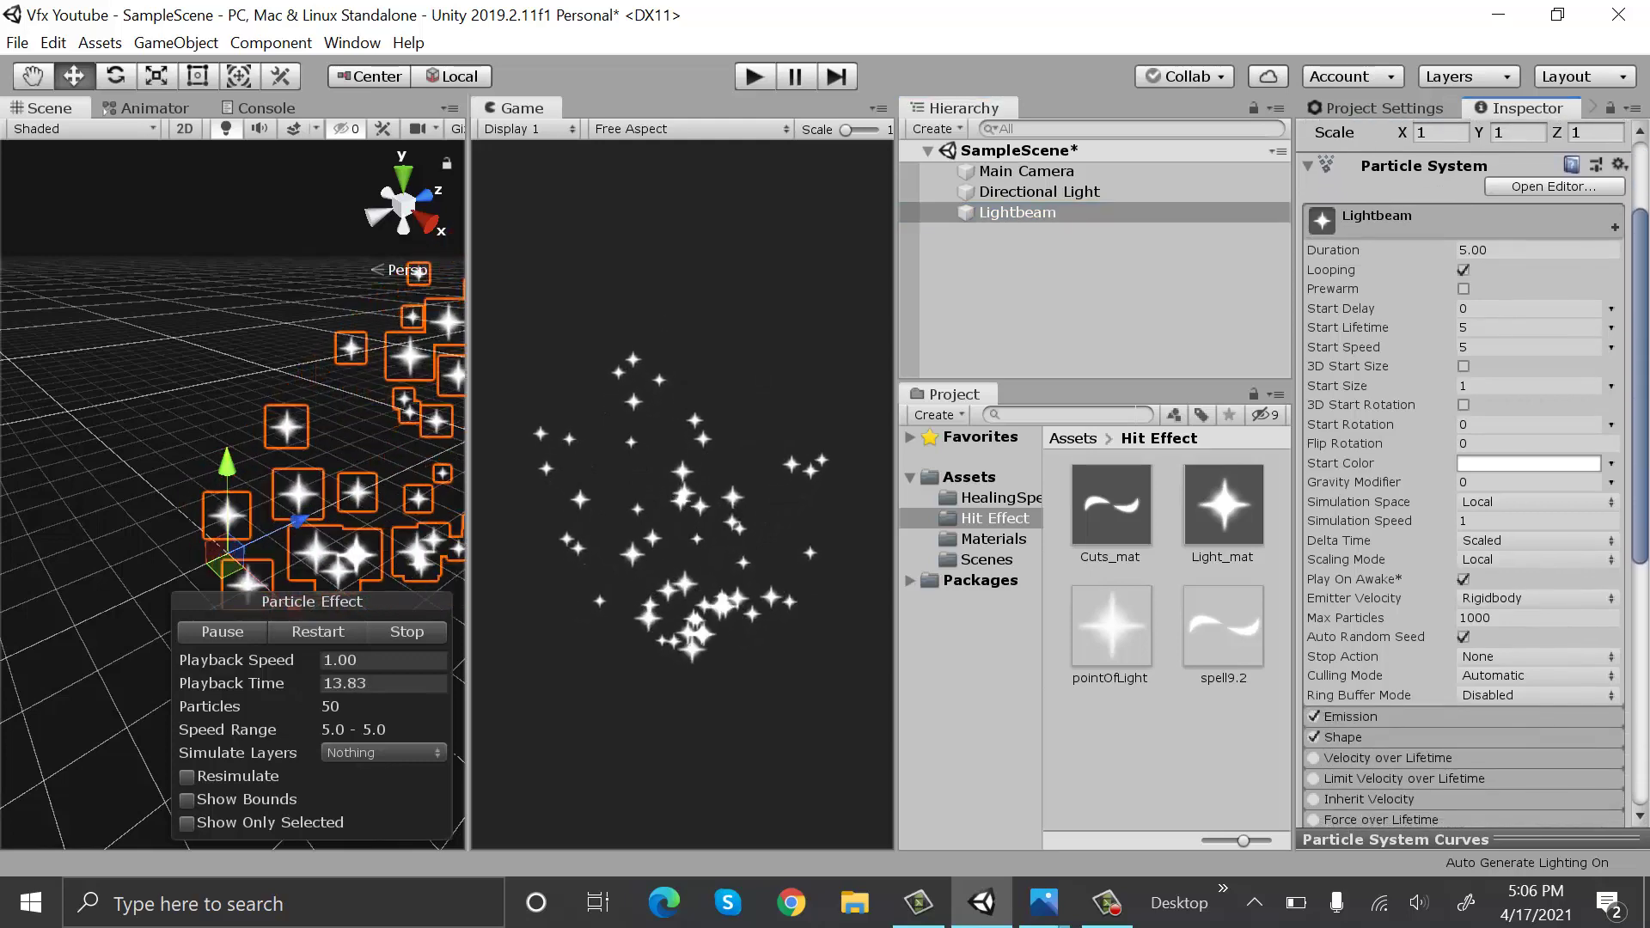
left_click(1545, 253)
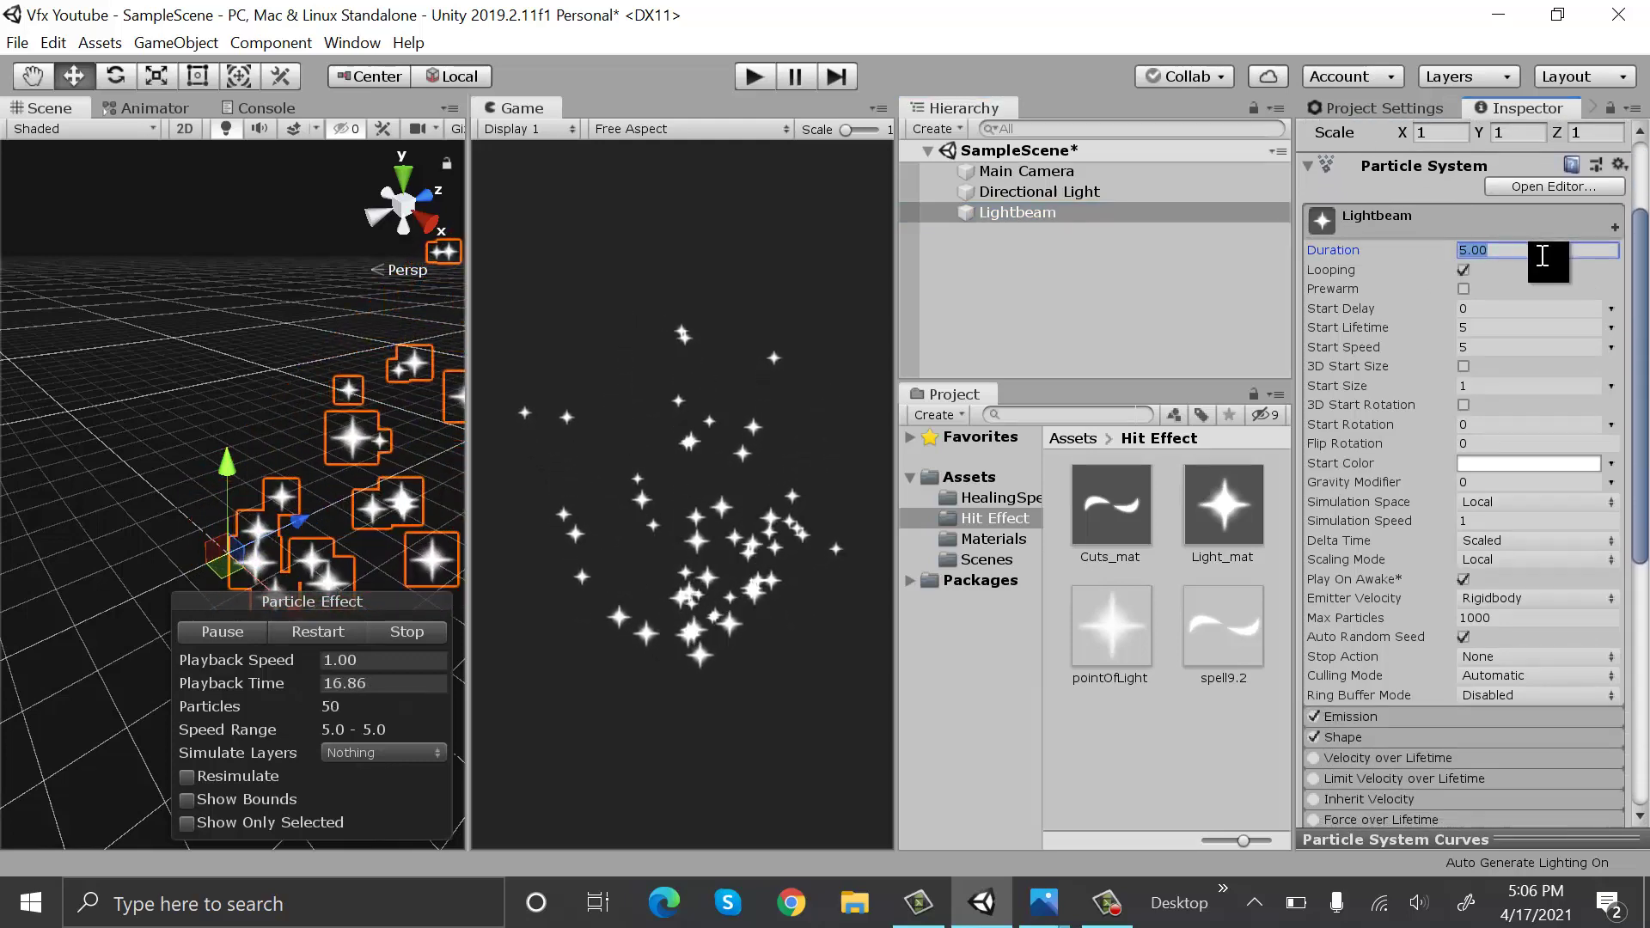
type("3")
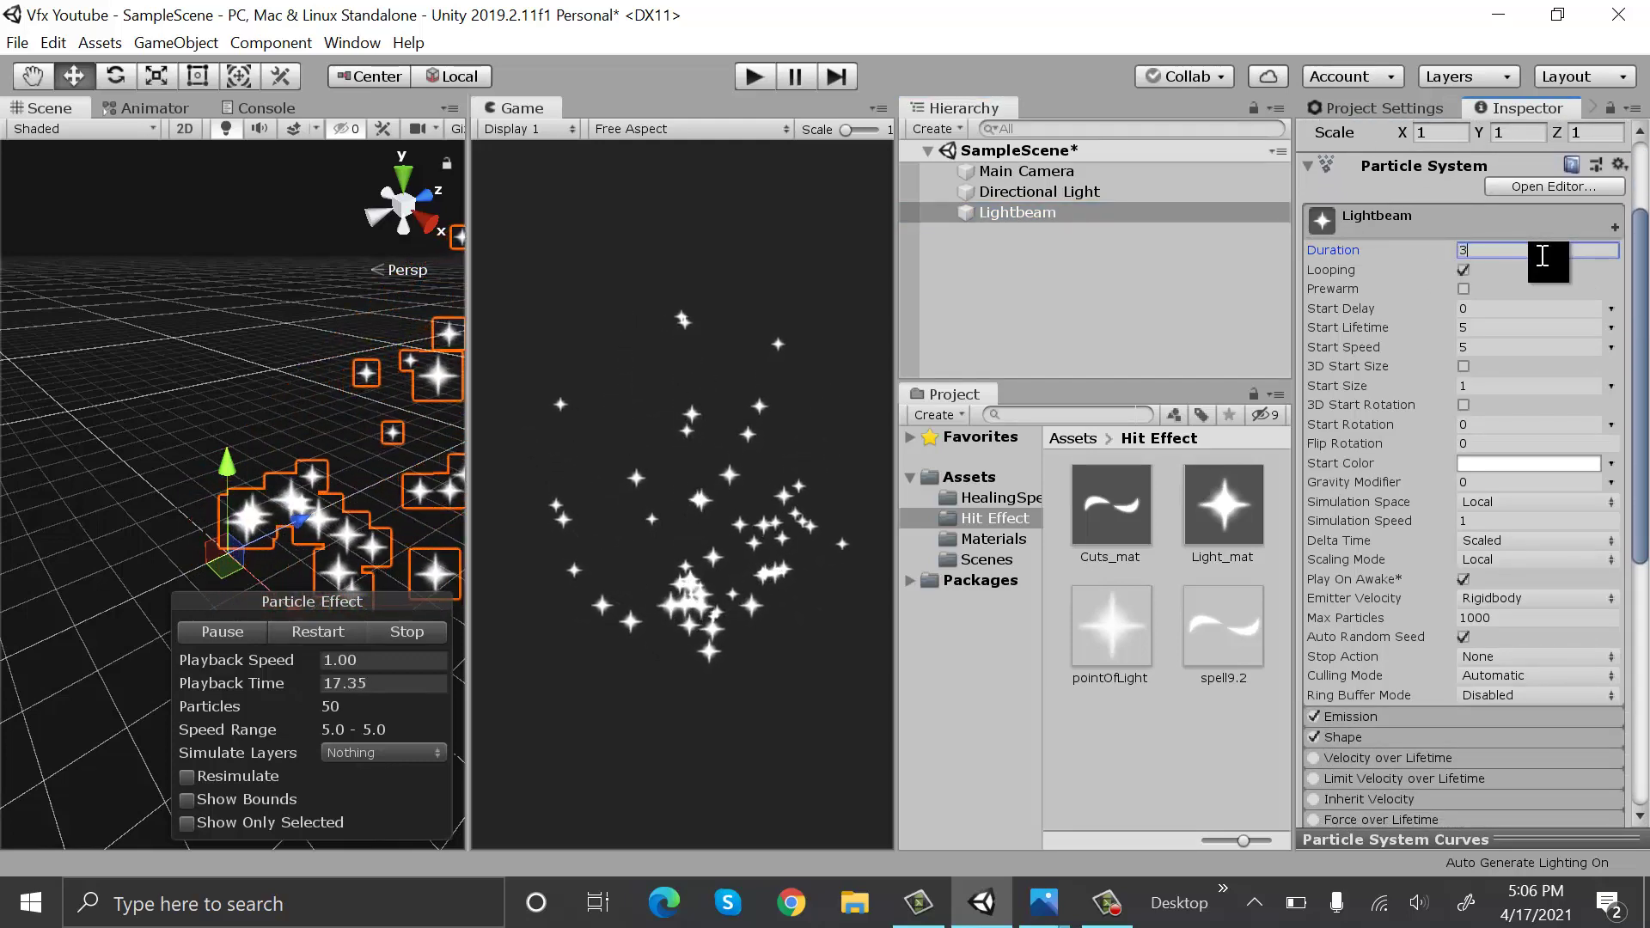
Set Lightbeam's start lifetime to random between two constants, 0.4 and 0.6
left_click(1612, 345)
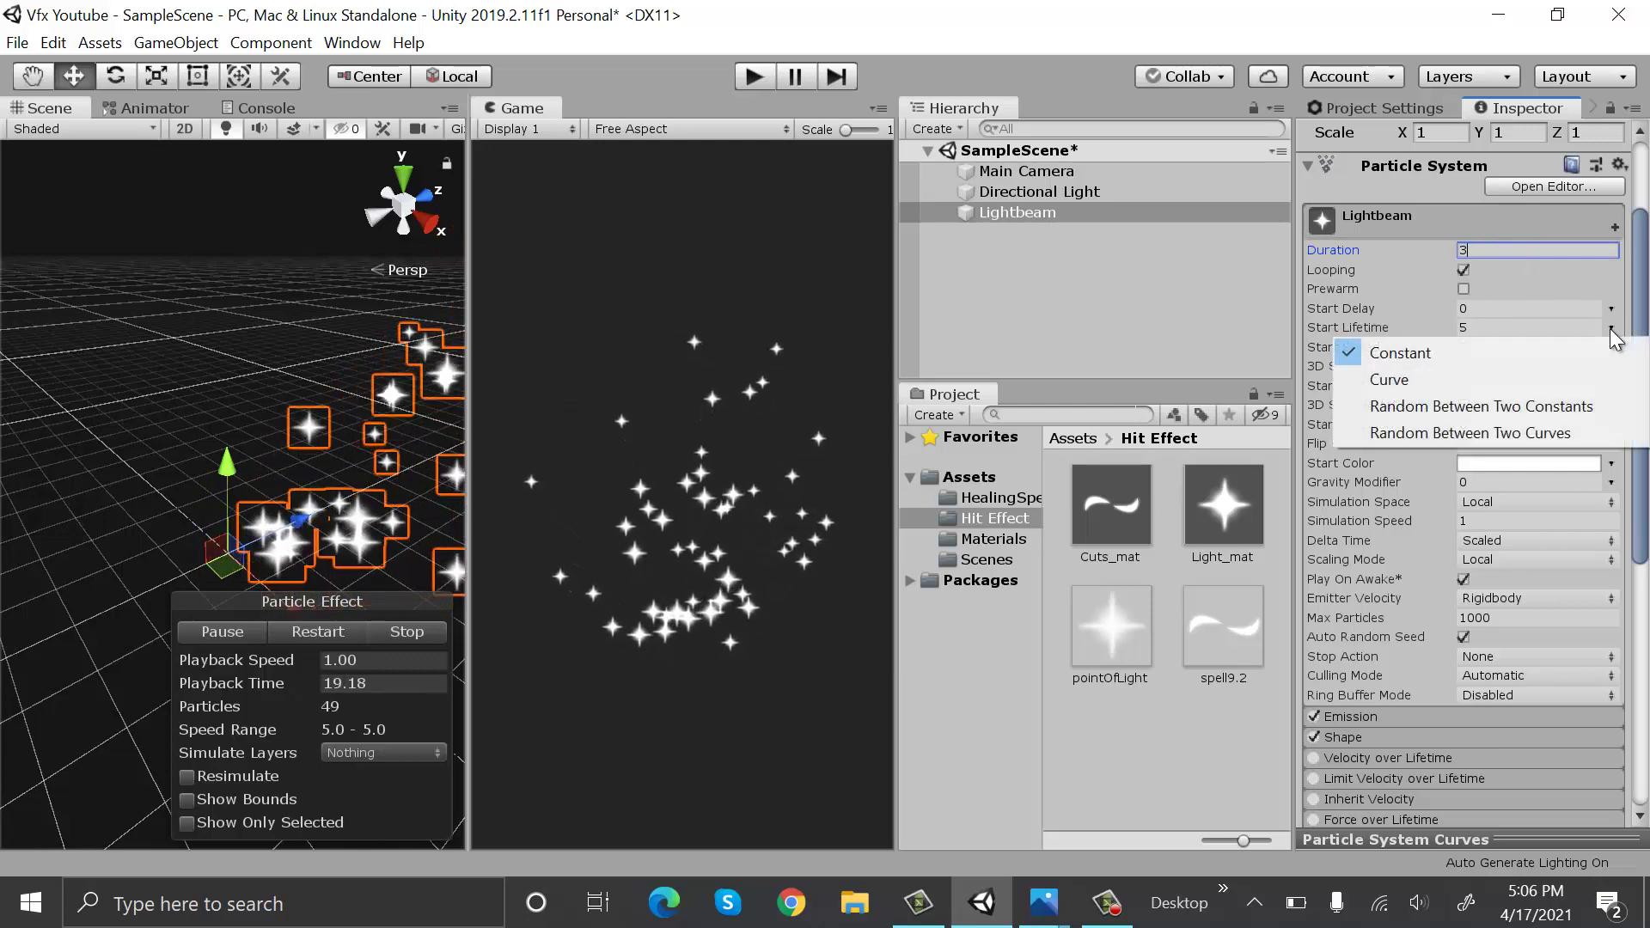
left_click(1569, 408)
left_click(1514, 330)
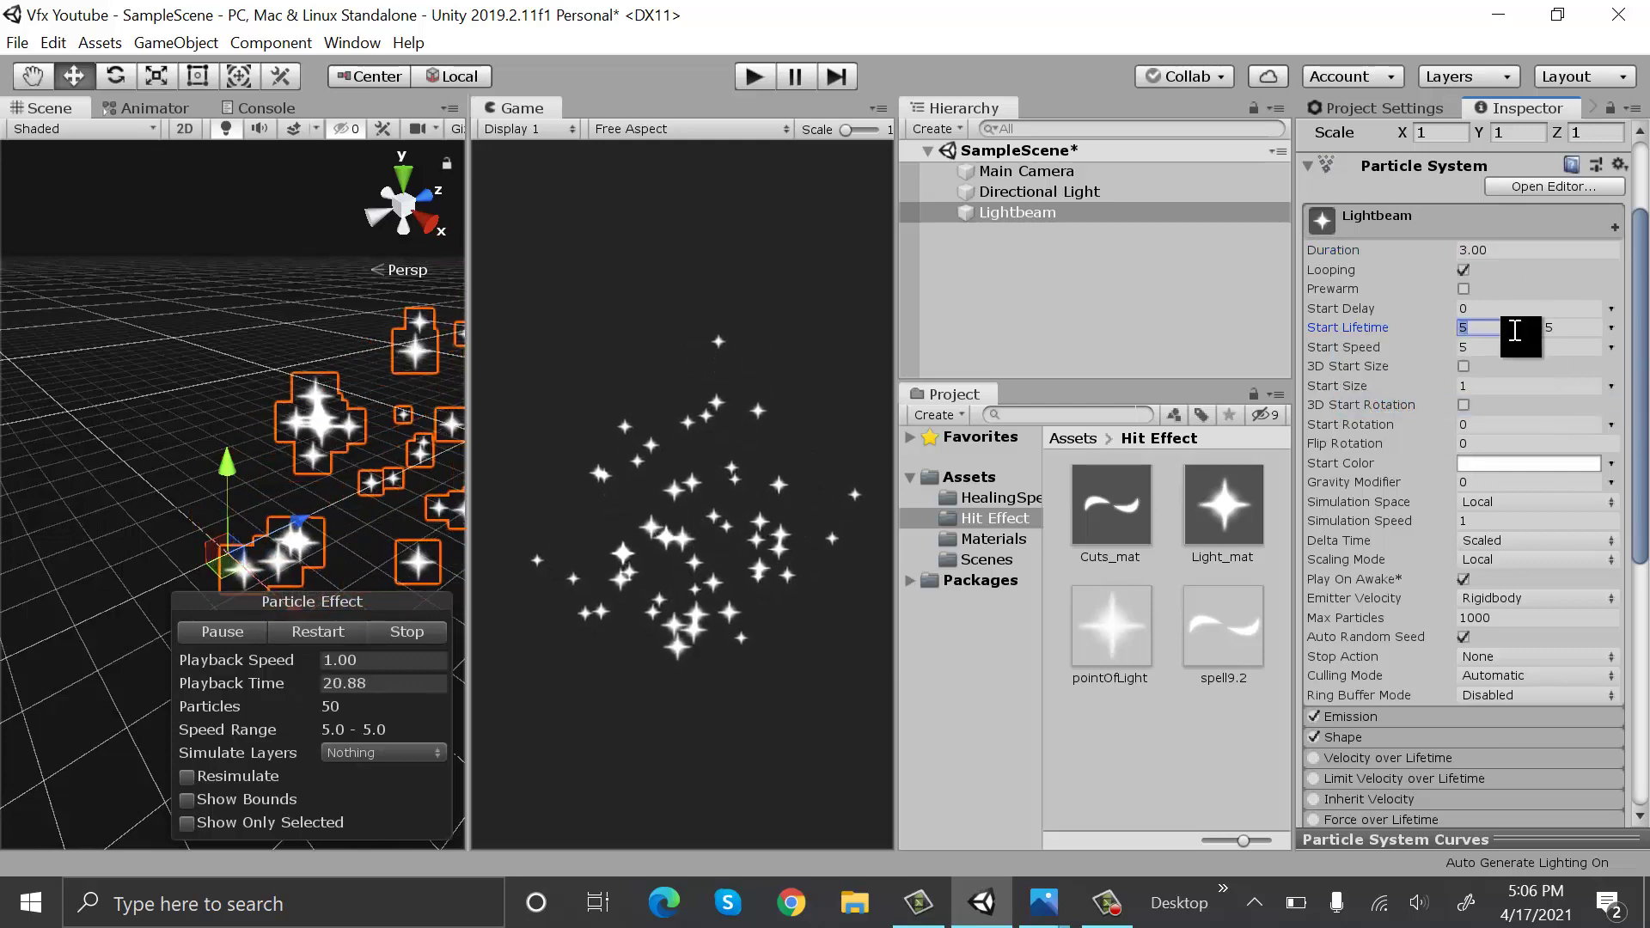
type("0.4")
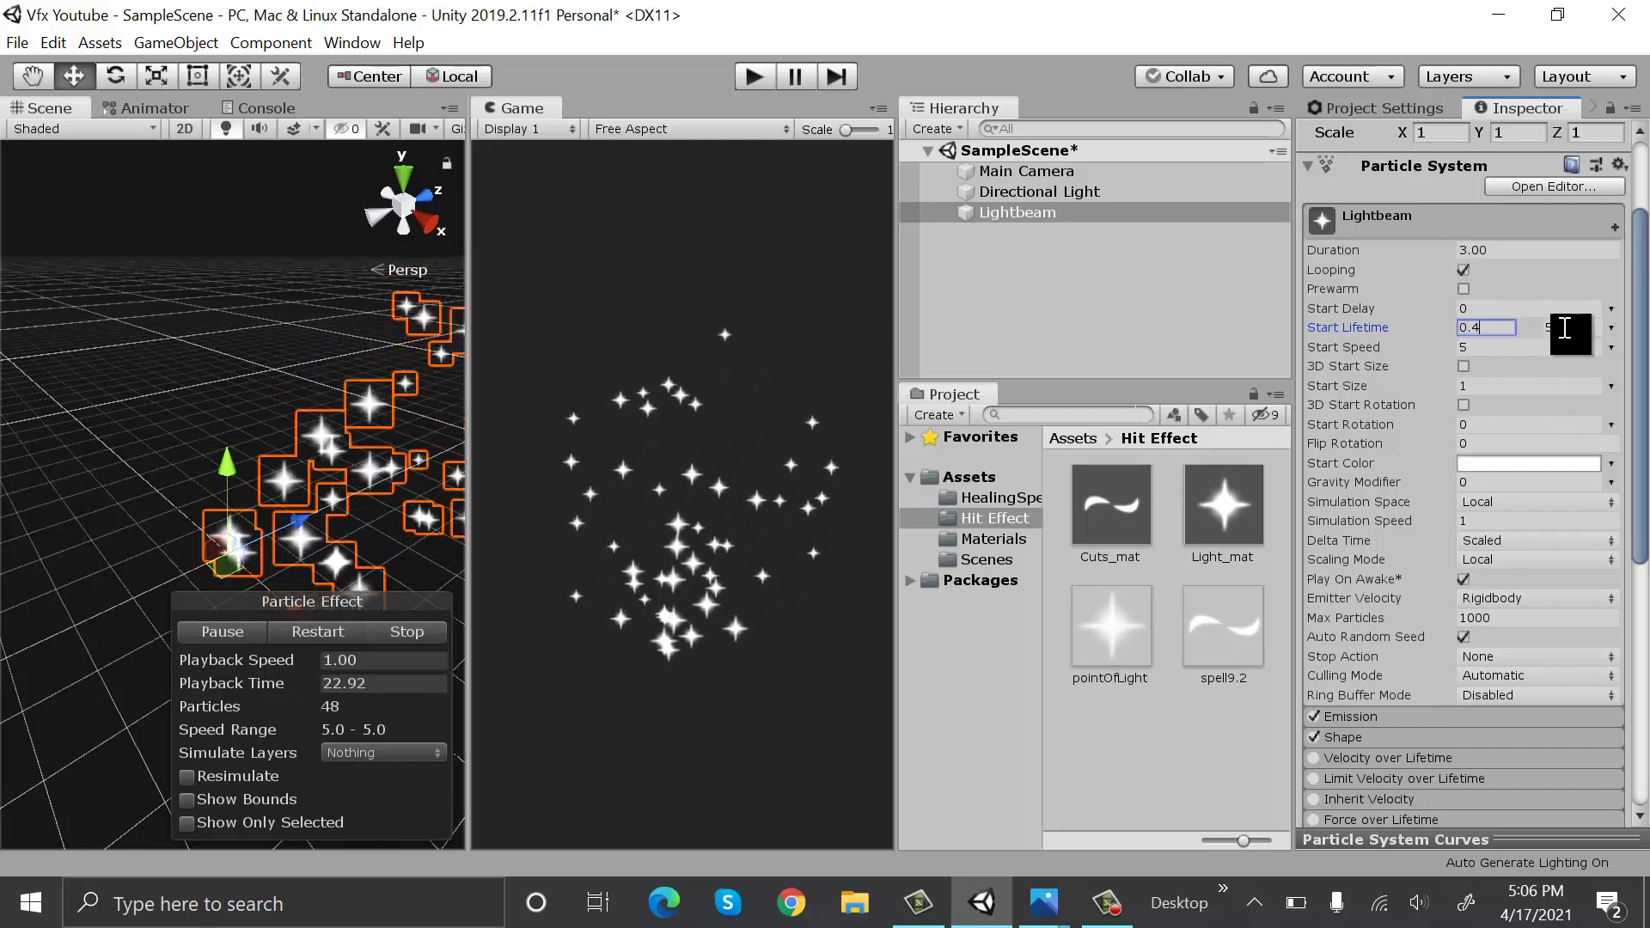
left_click(1570, 329)
type("0.")
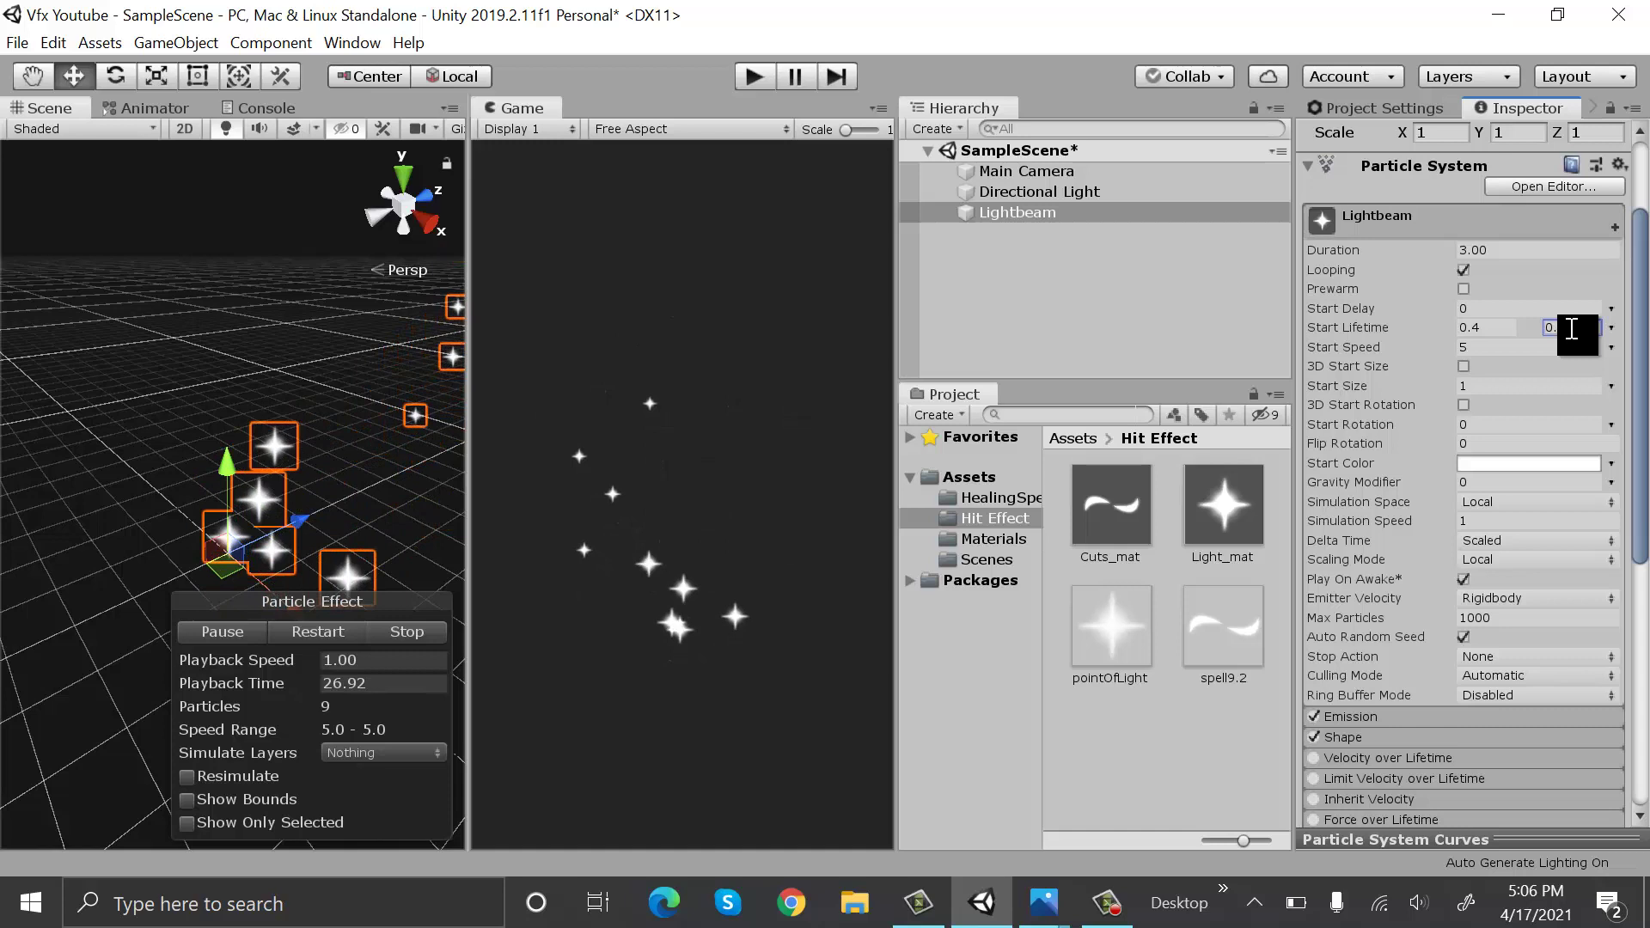
type("6")
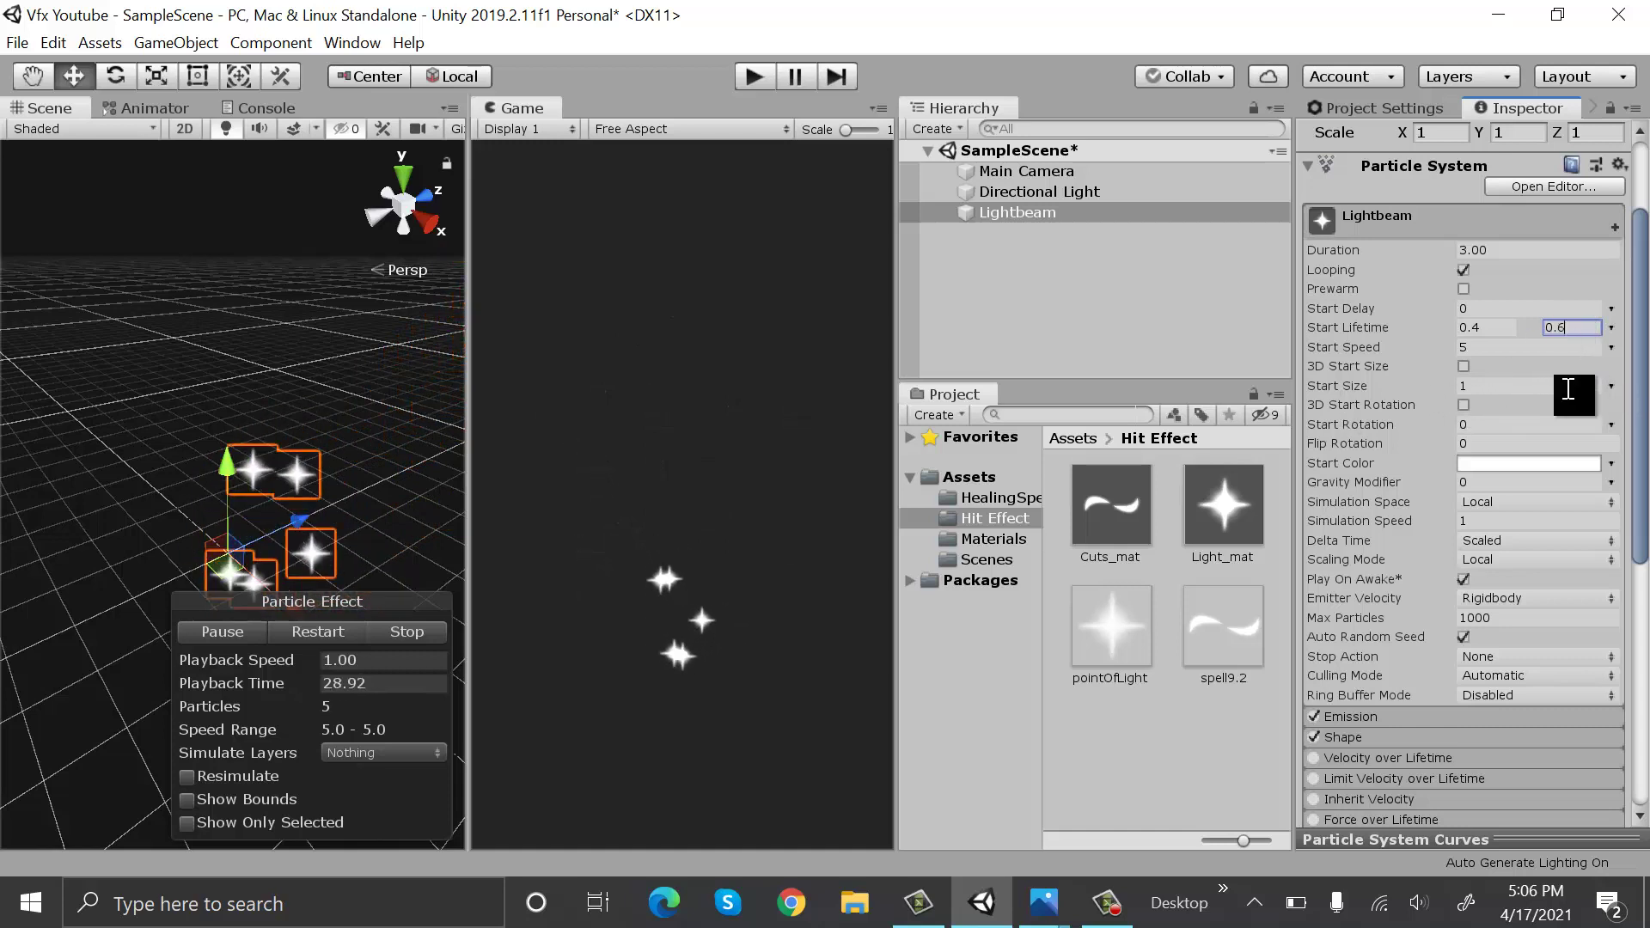
Set Lightbeam's start size to random between two constants, 5 and 3
left_click(1611, 386)
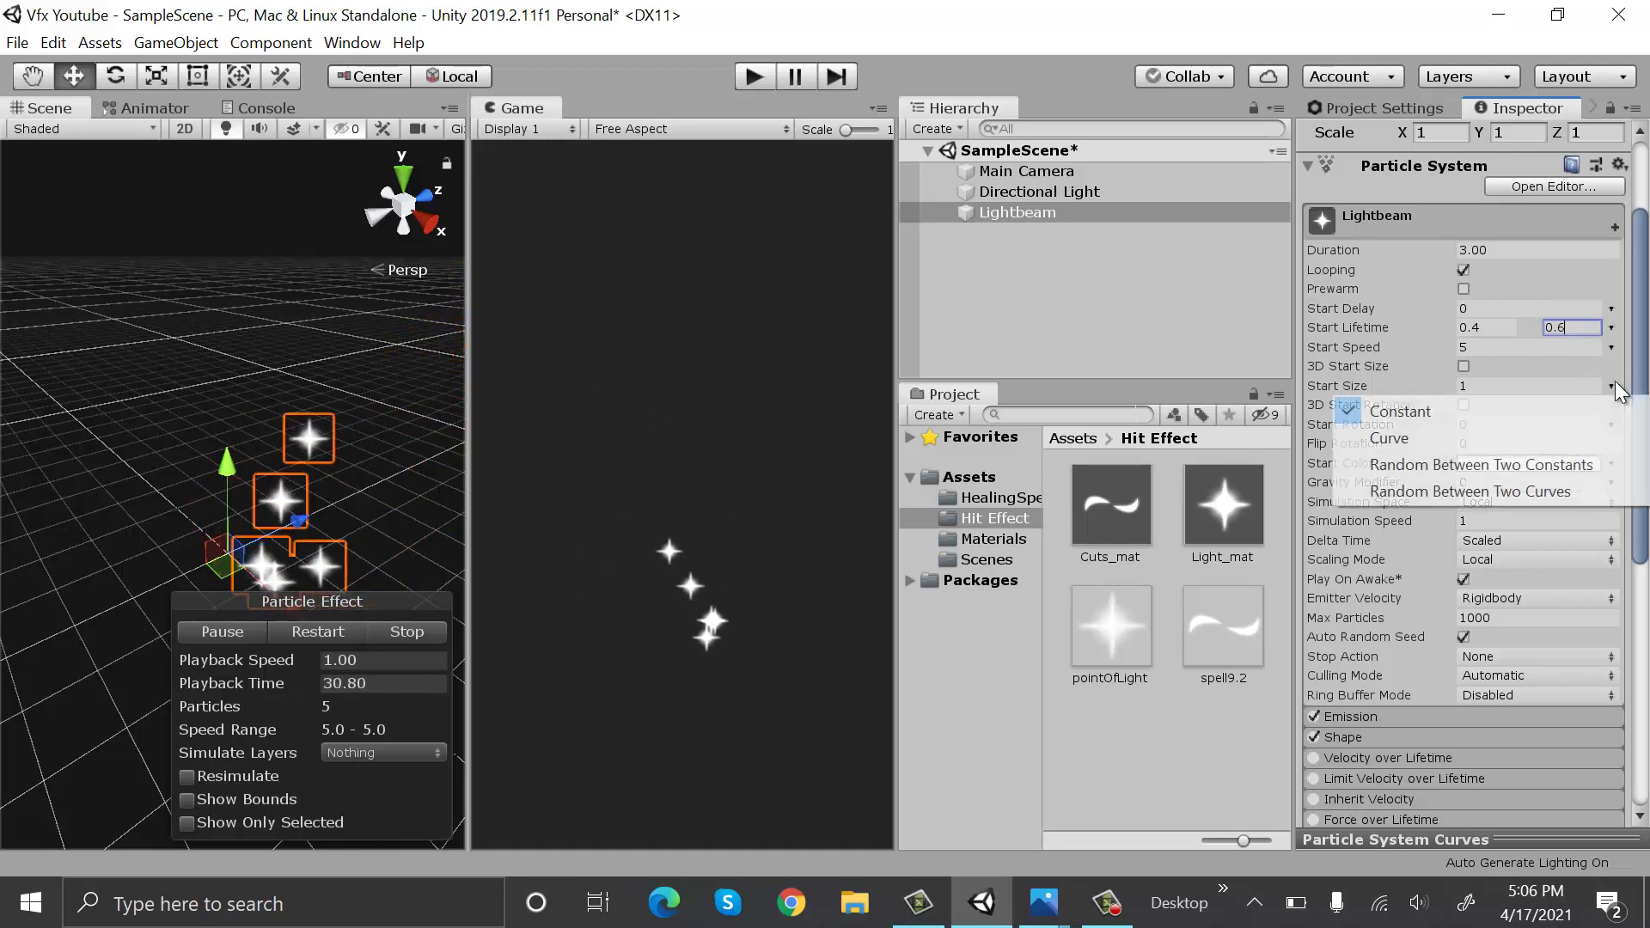
left_click(1594, 466)
left_click(1510, 387)
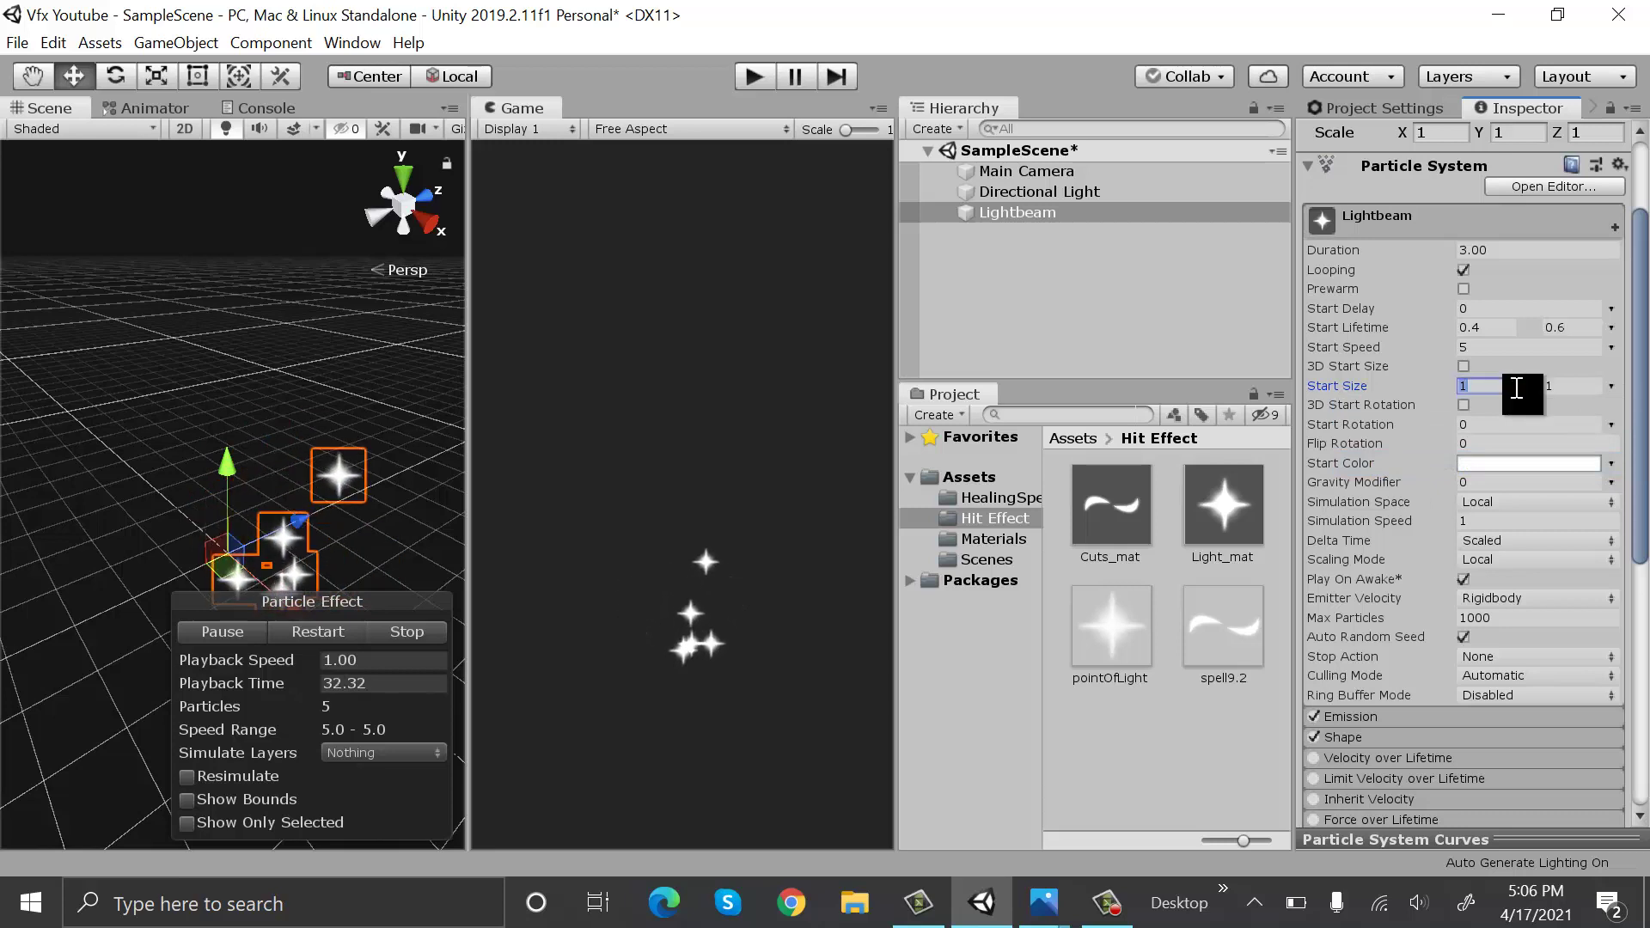
type("5")
left_click(1587, 387)
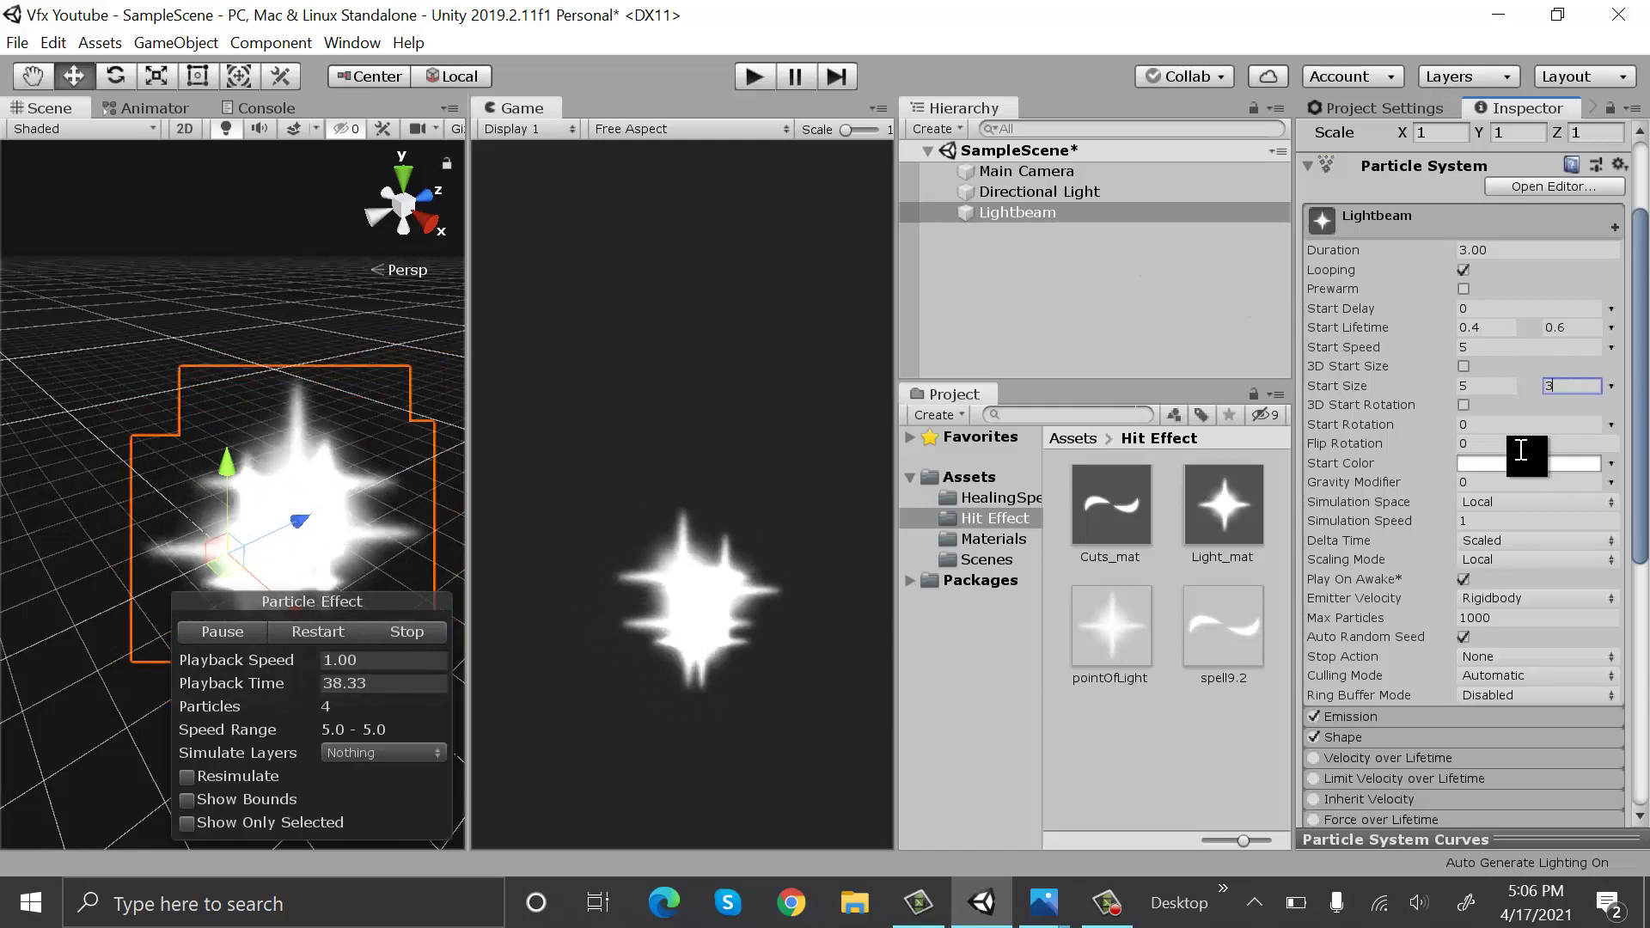
Set the maximum particle size to 3 in Lightbeam's Renderer settings
scroll(1520, 453, "down", 6)
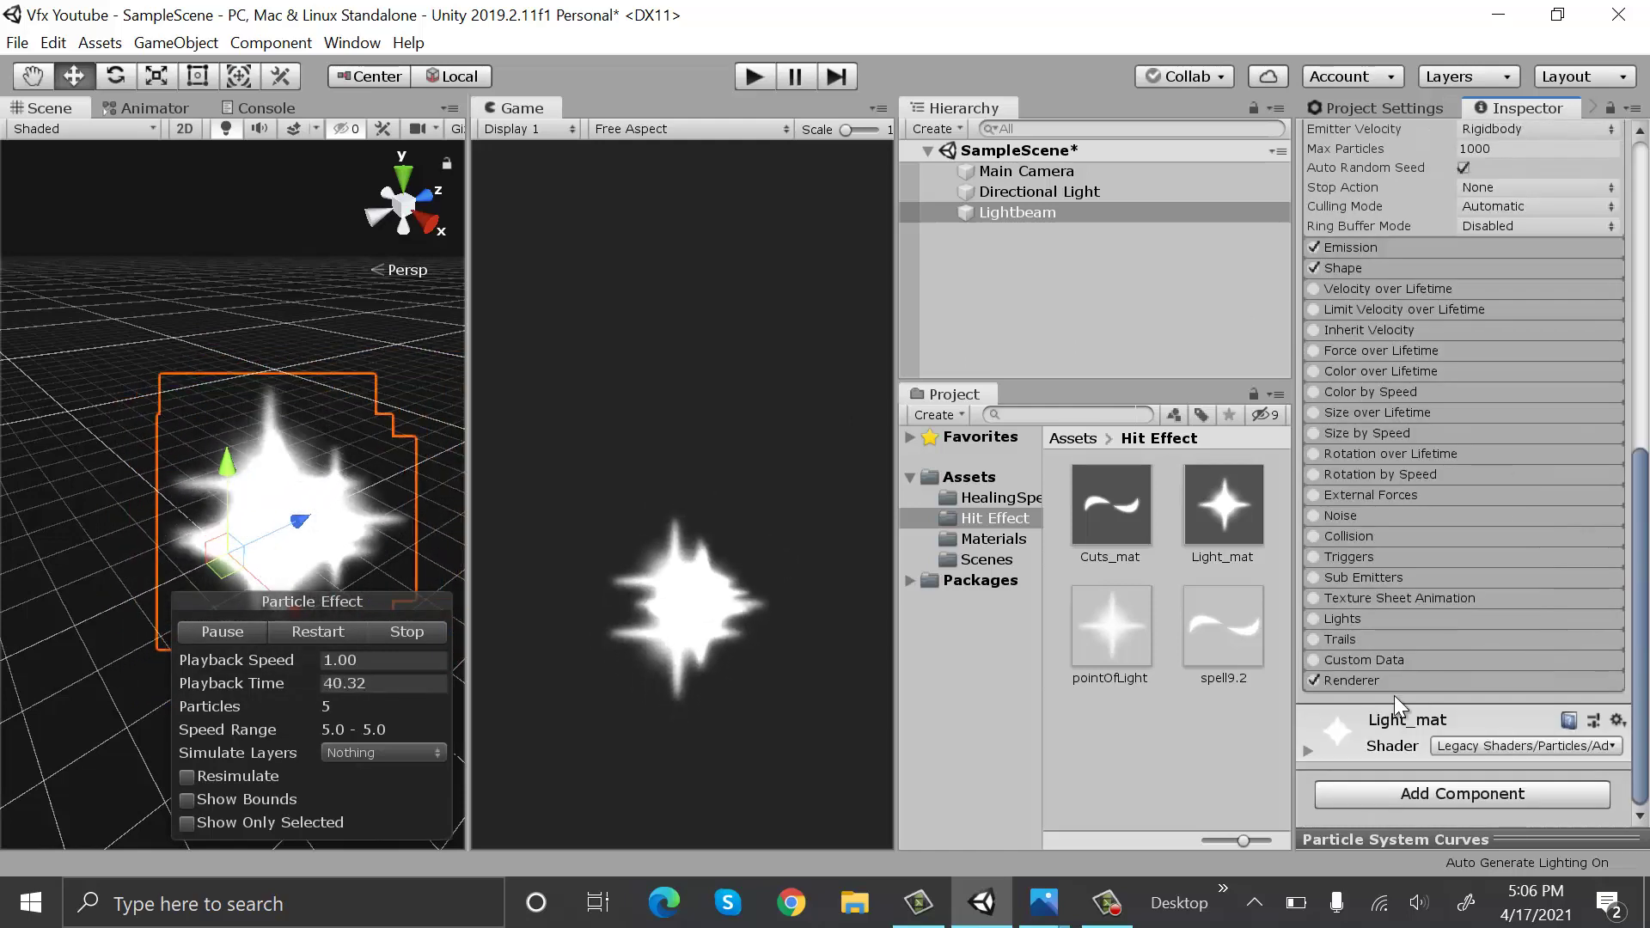
left_click(1416, 678)
scroll(1411, 584, "down", 3)
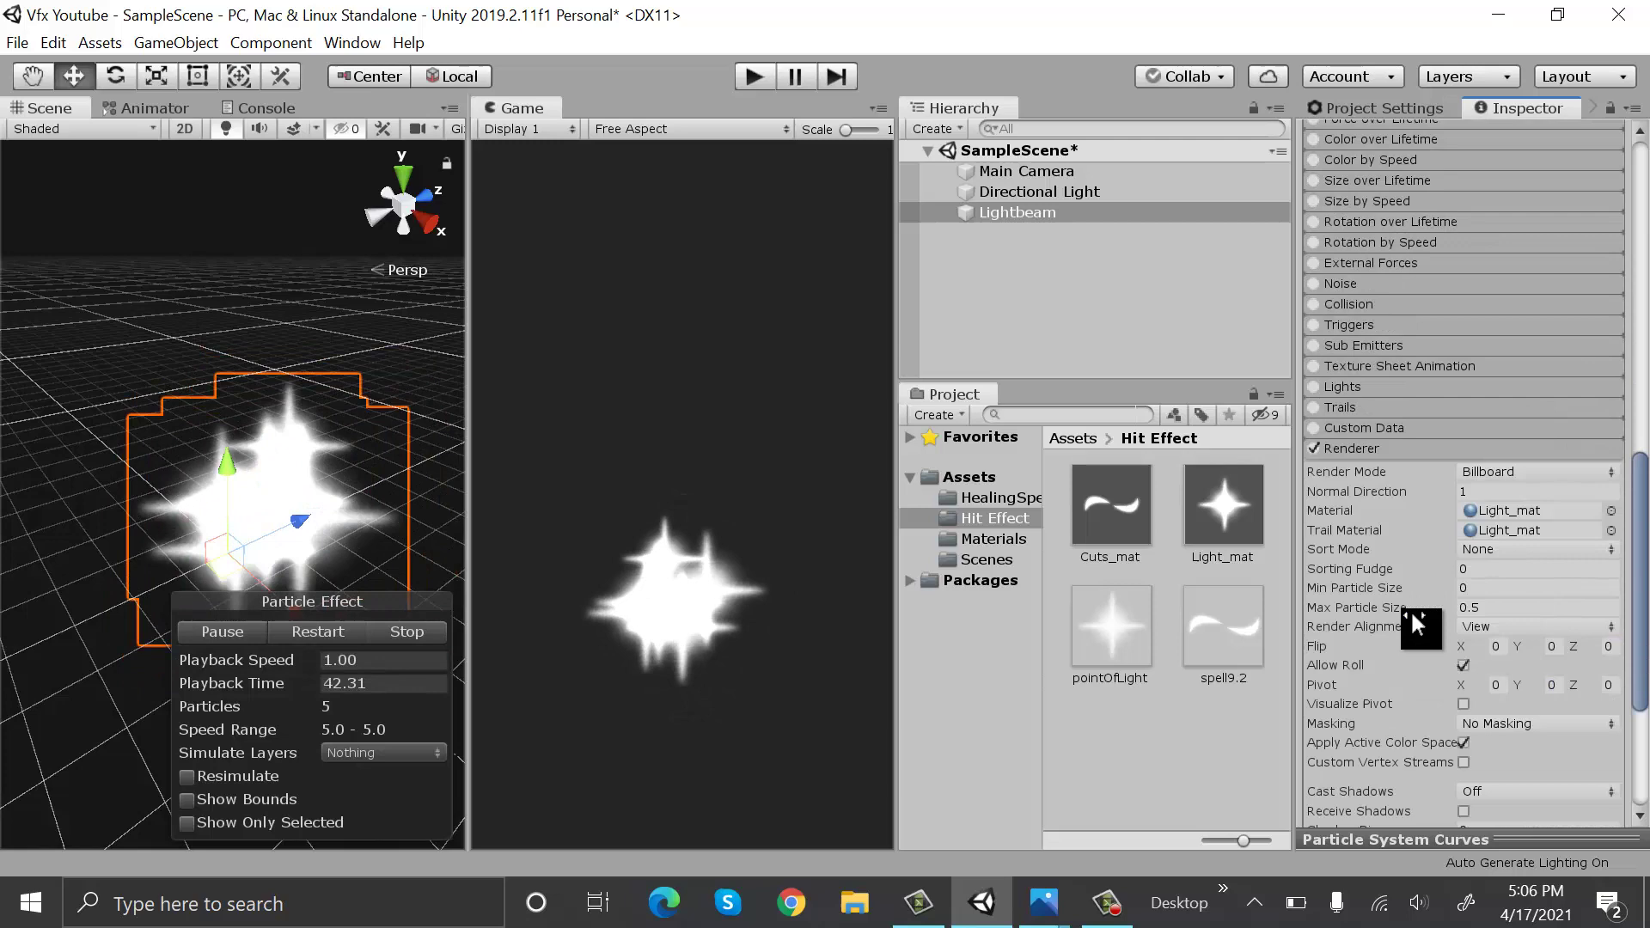
left_click(1506, 607)
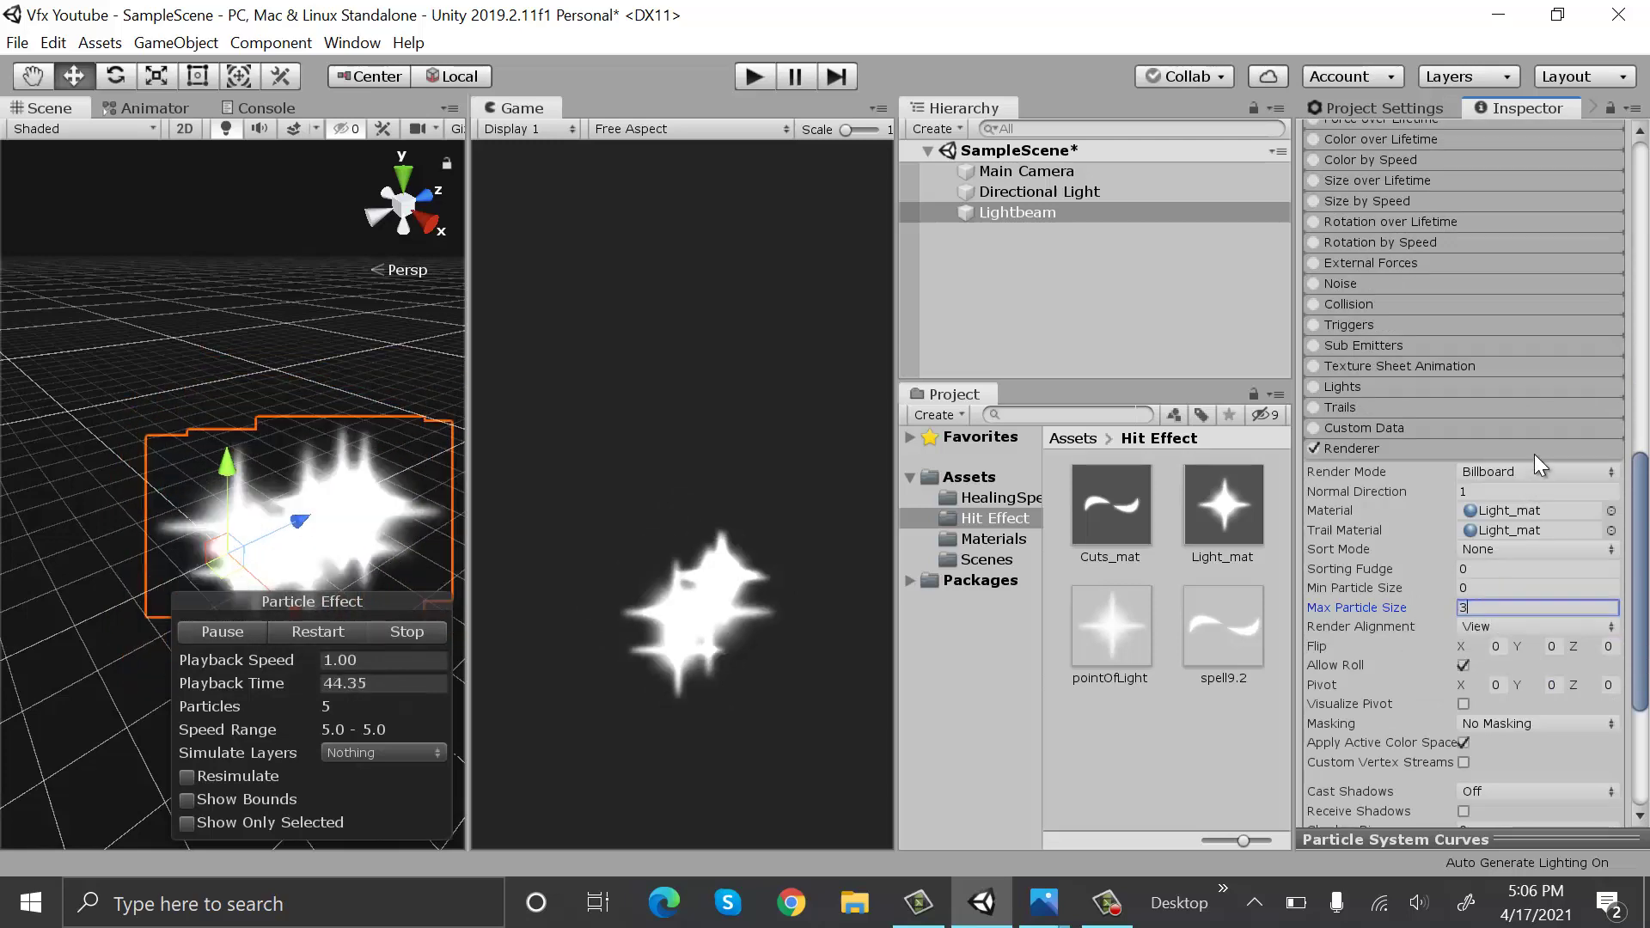
Set Lightbeam's emission rate over time to 0 and add an emission burst
scroll(1535, 451, "up", 9)
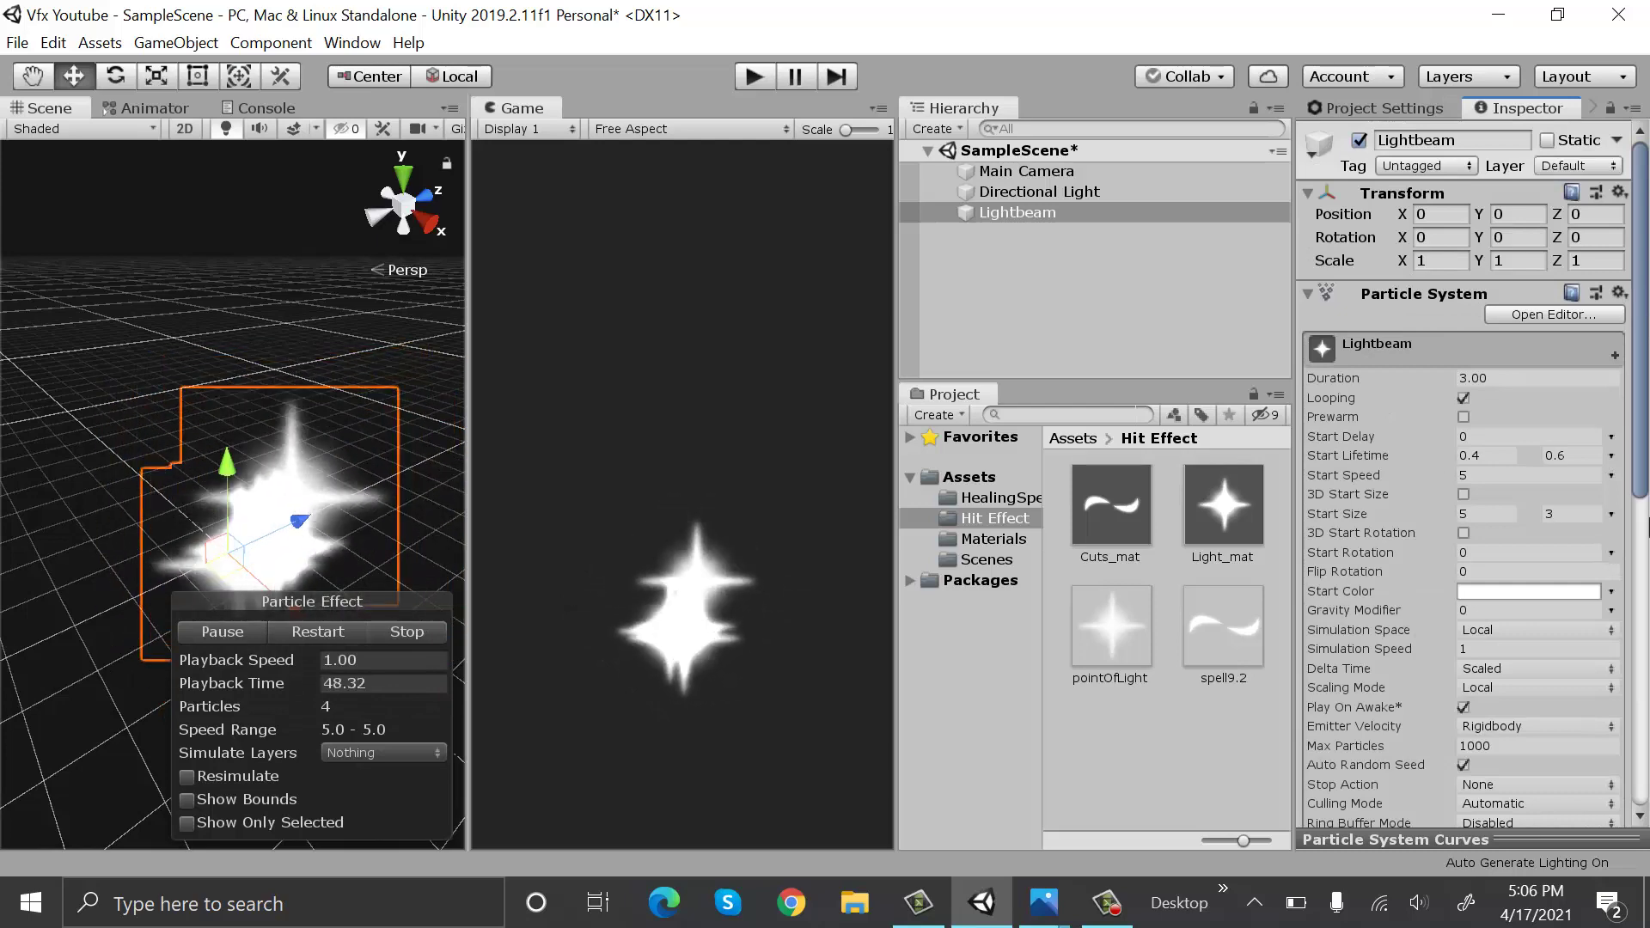
scroll(1581, 529, "down", 6)
left_click(1383, 379)
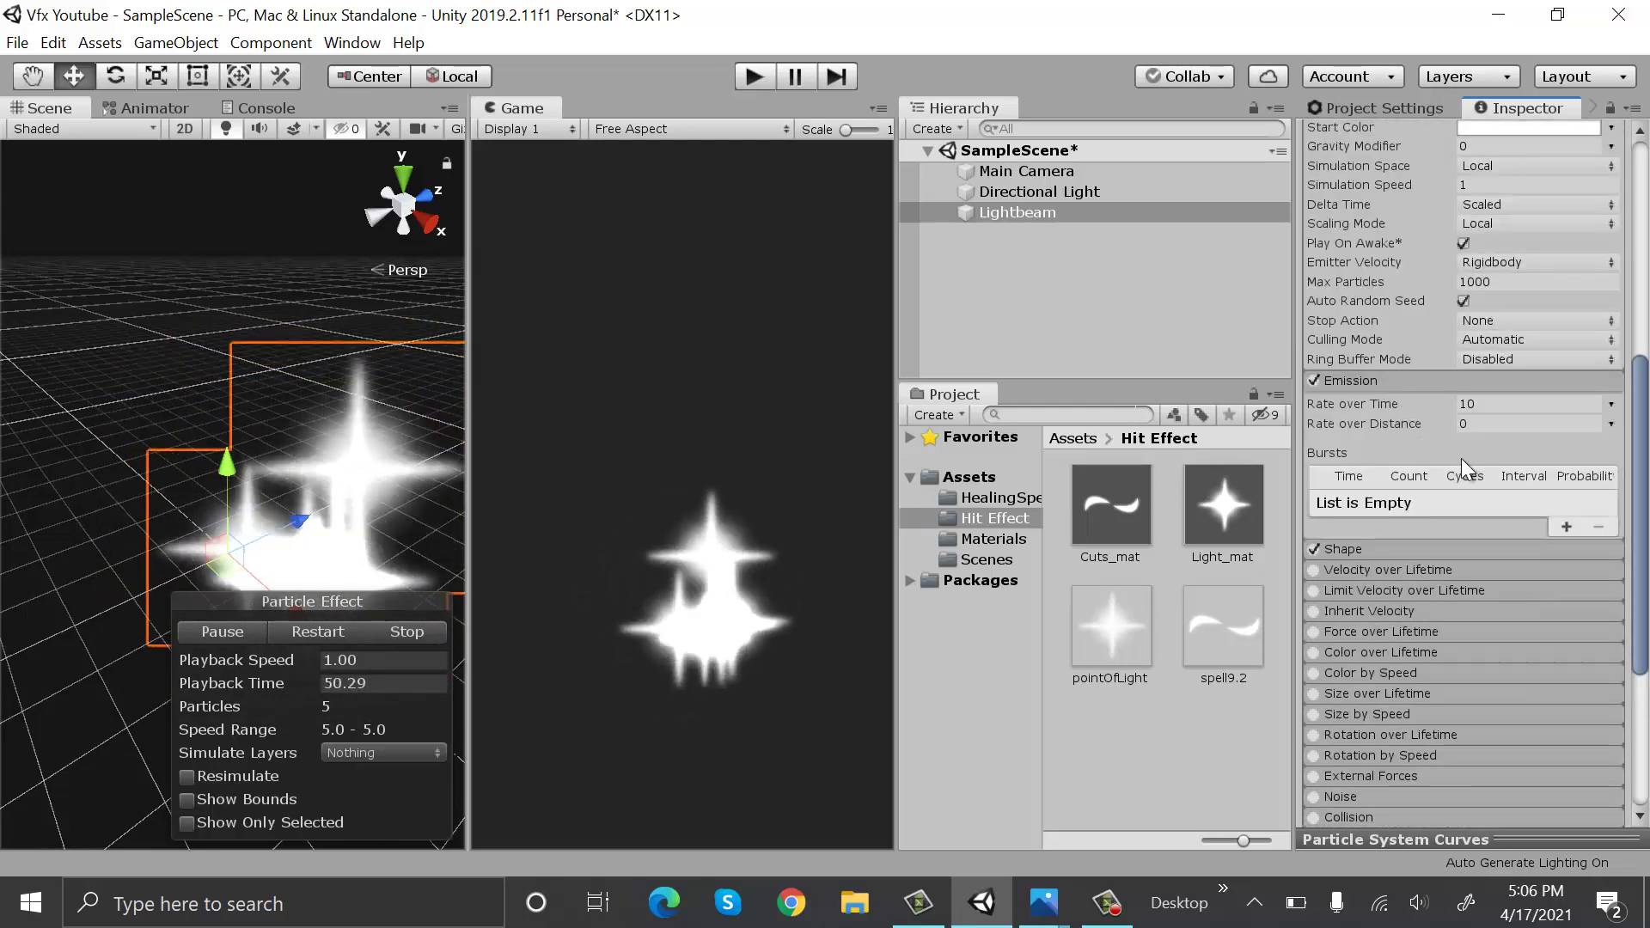
left_click(1528, 404)
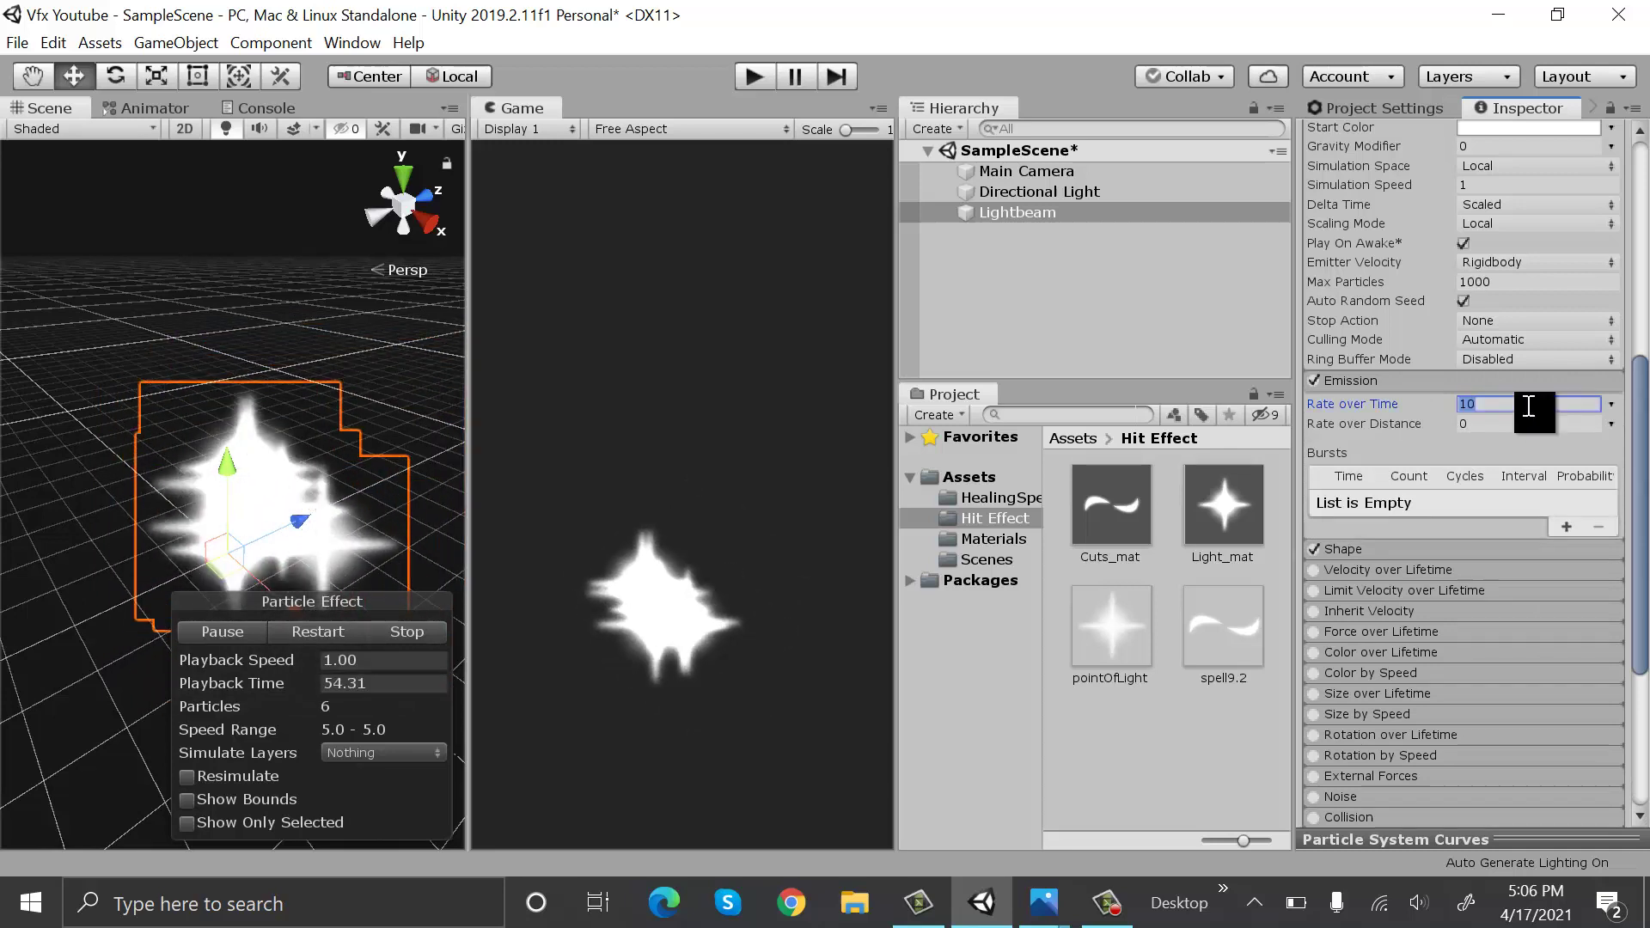
left_click(1567, 526)
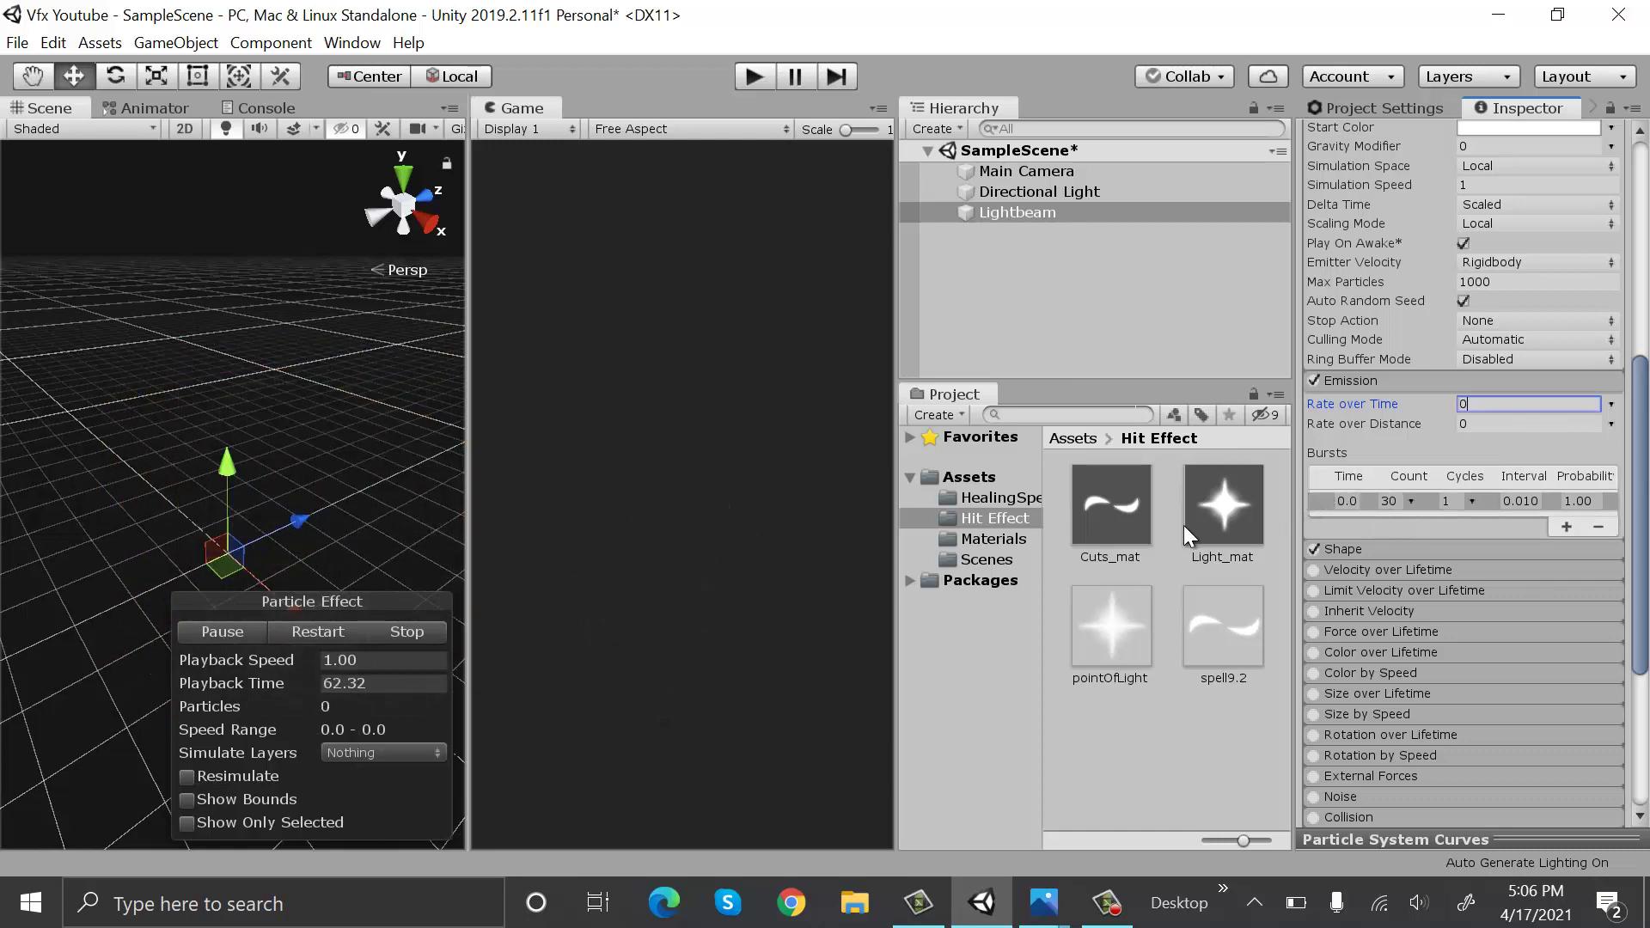
Make the burst's particle count random between two constants, 0 and 3
left_click(1411, 501)
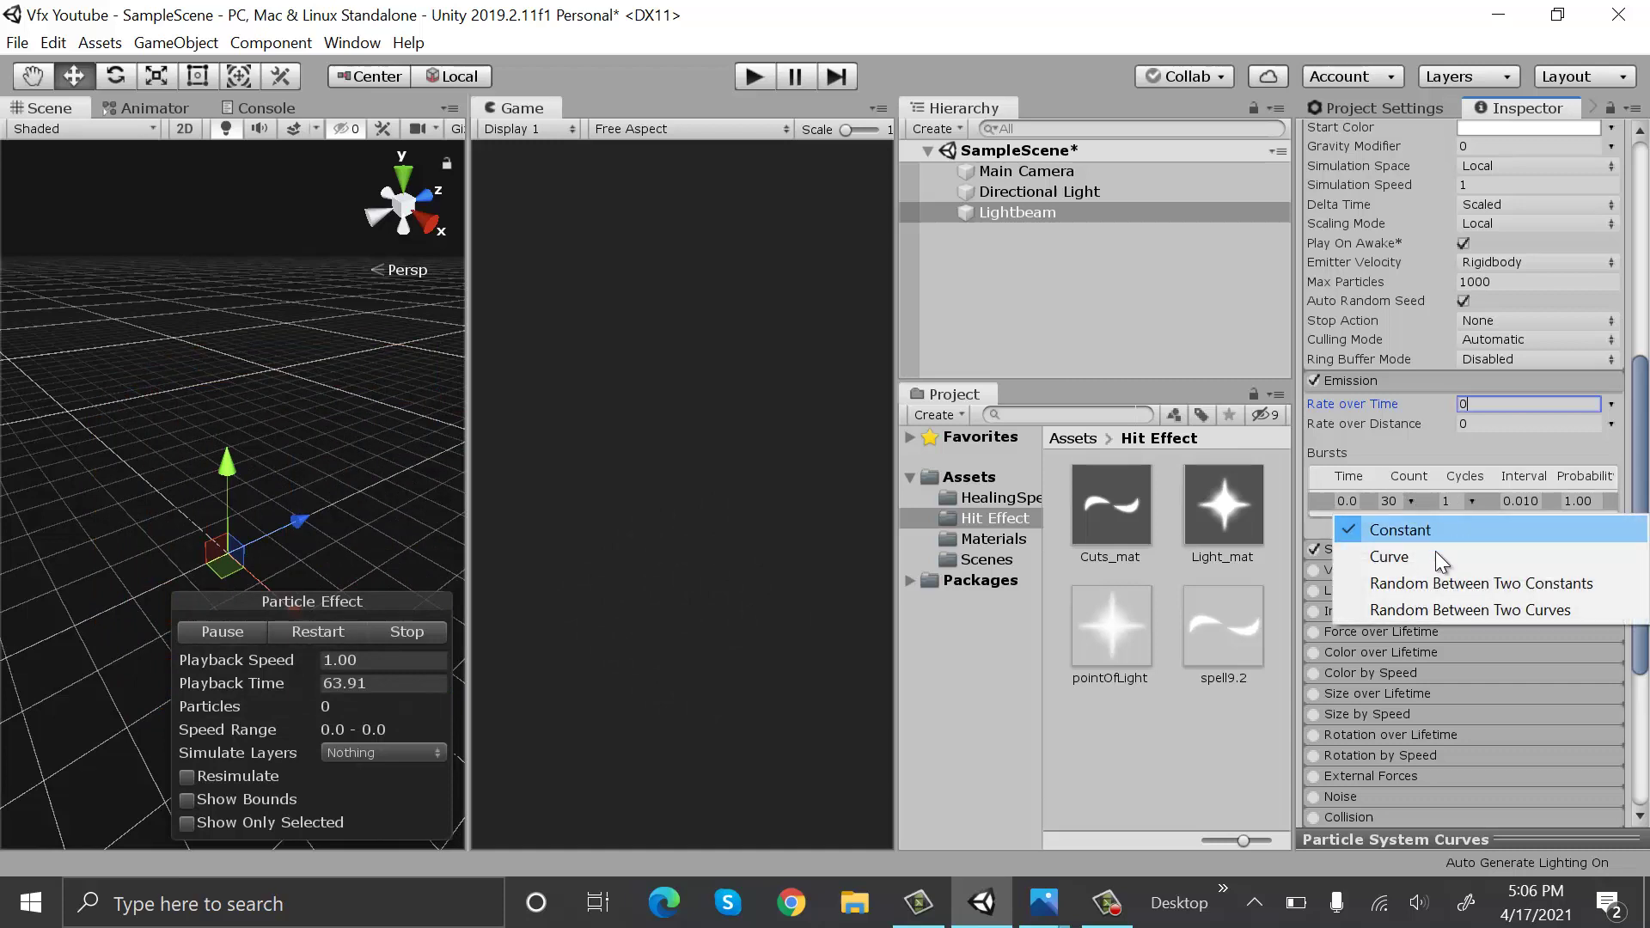
left_click(1431, 582)
left_click_drag(1293, 523, 1047, 532)
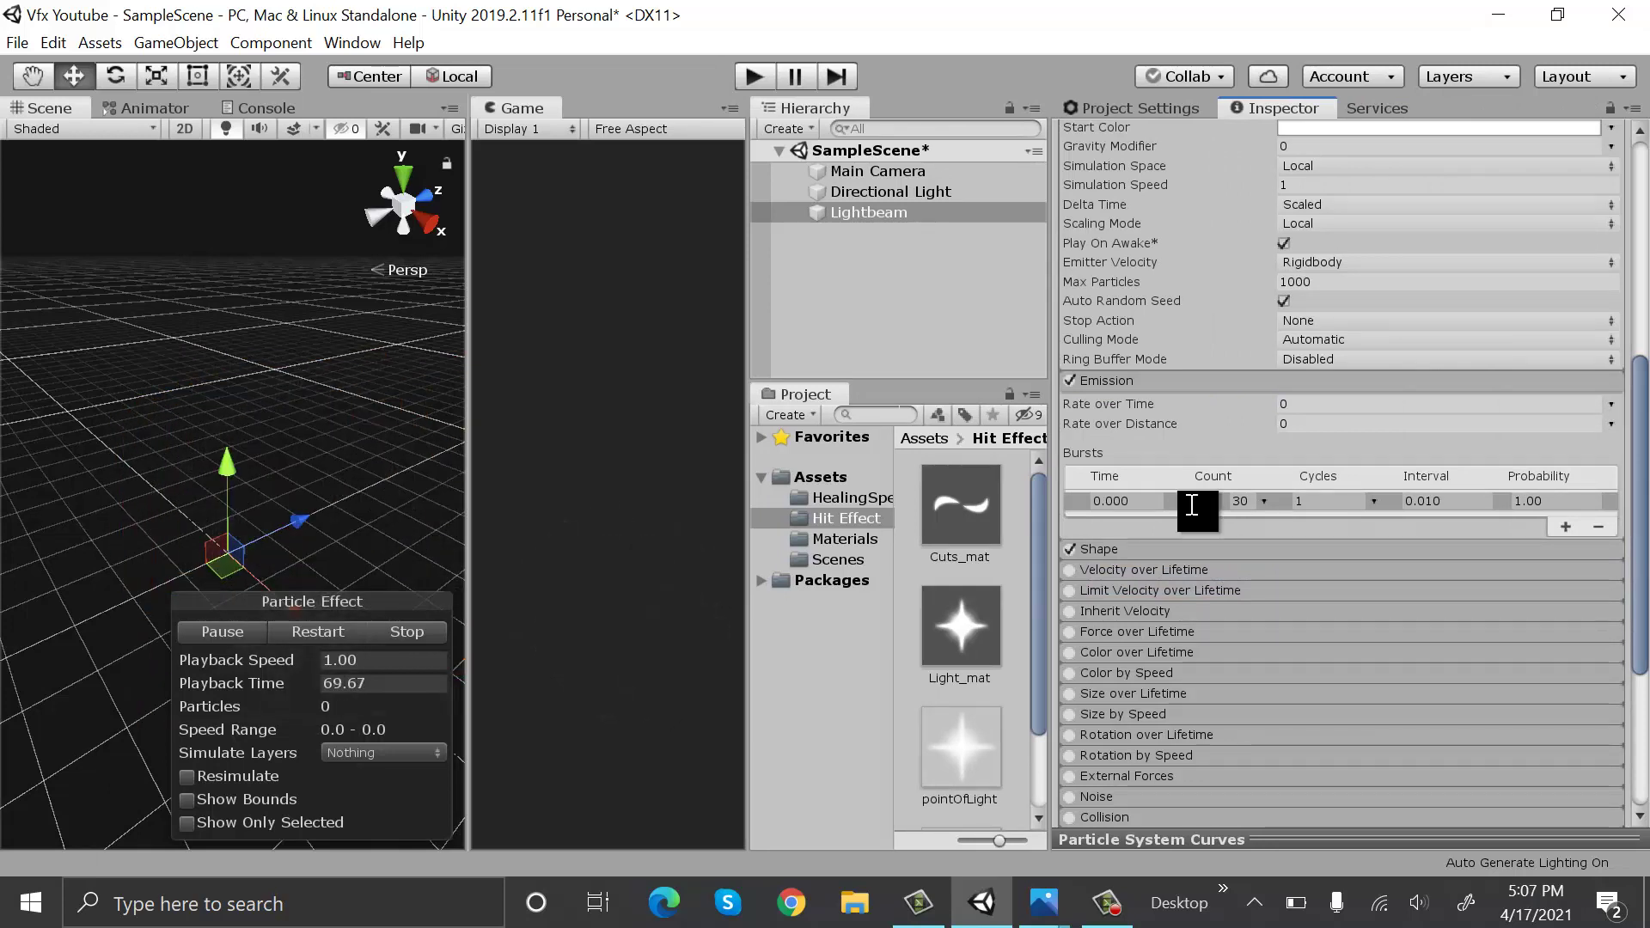
left_click(1240, 501)
type("4")
left_click_drag(1044, 530, 1176, 530)
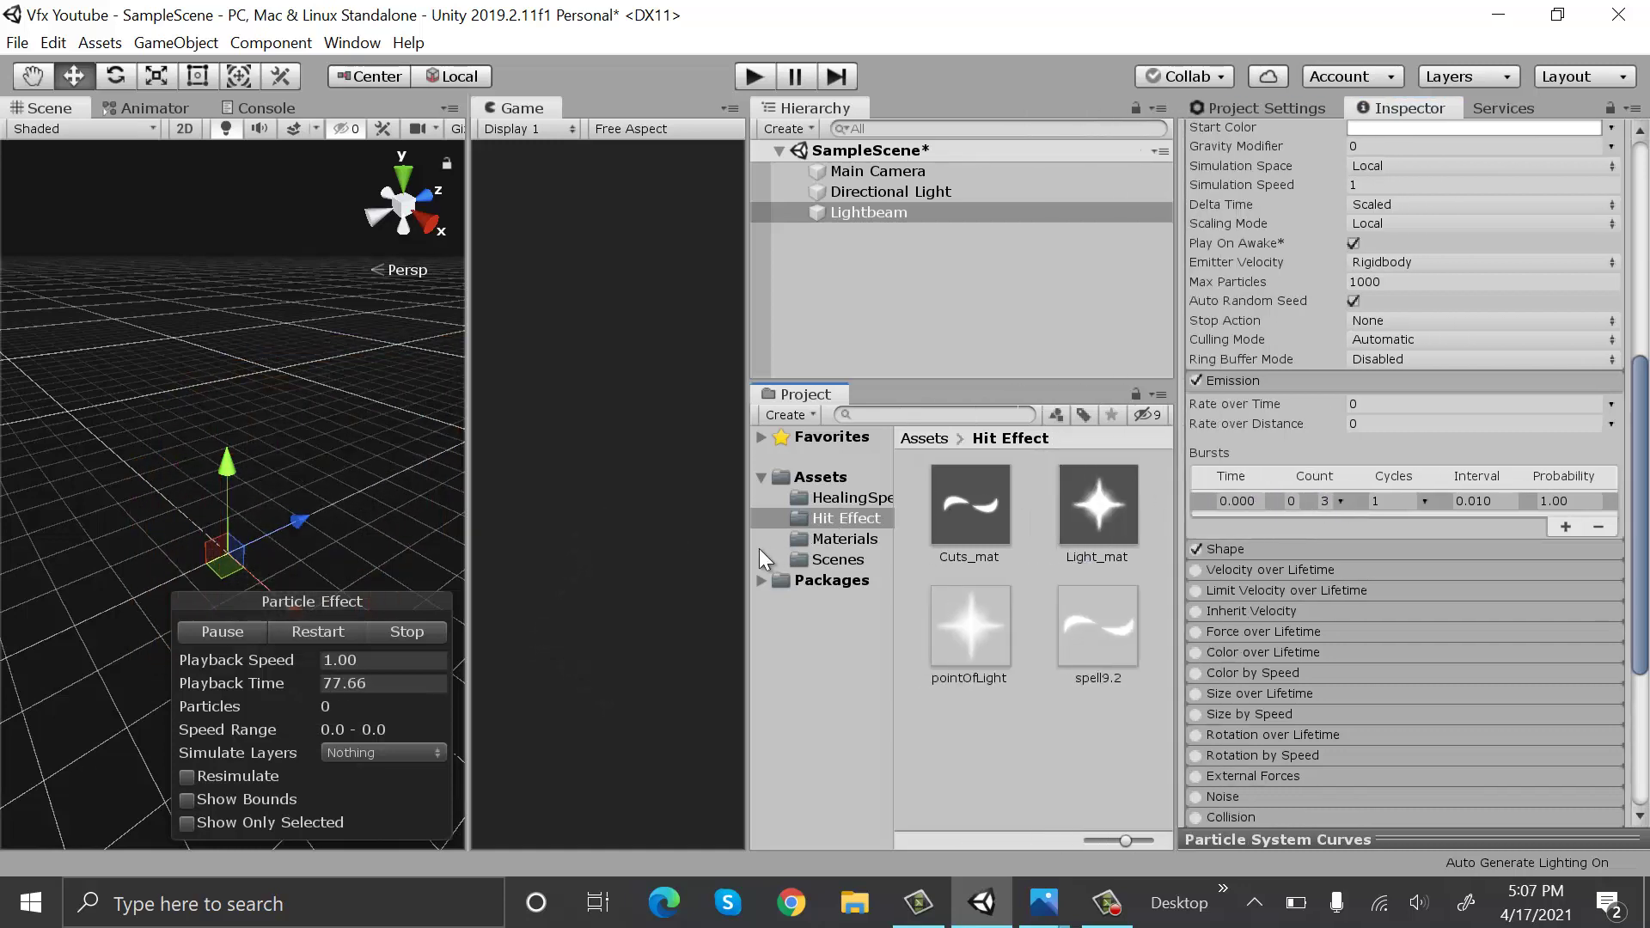
left_click_drag(748, 548, 887, 538)
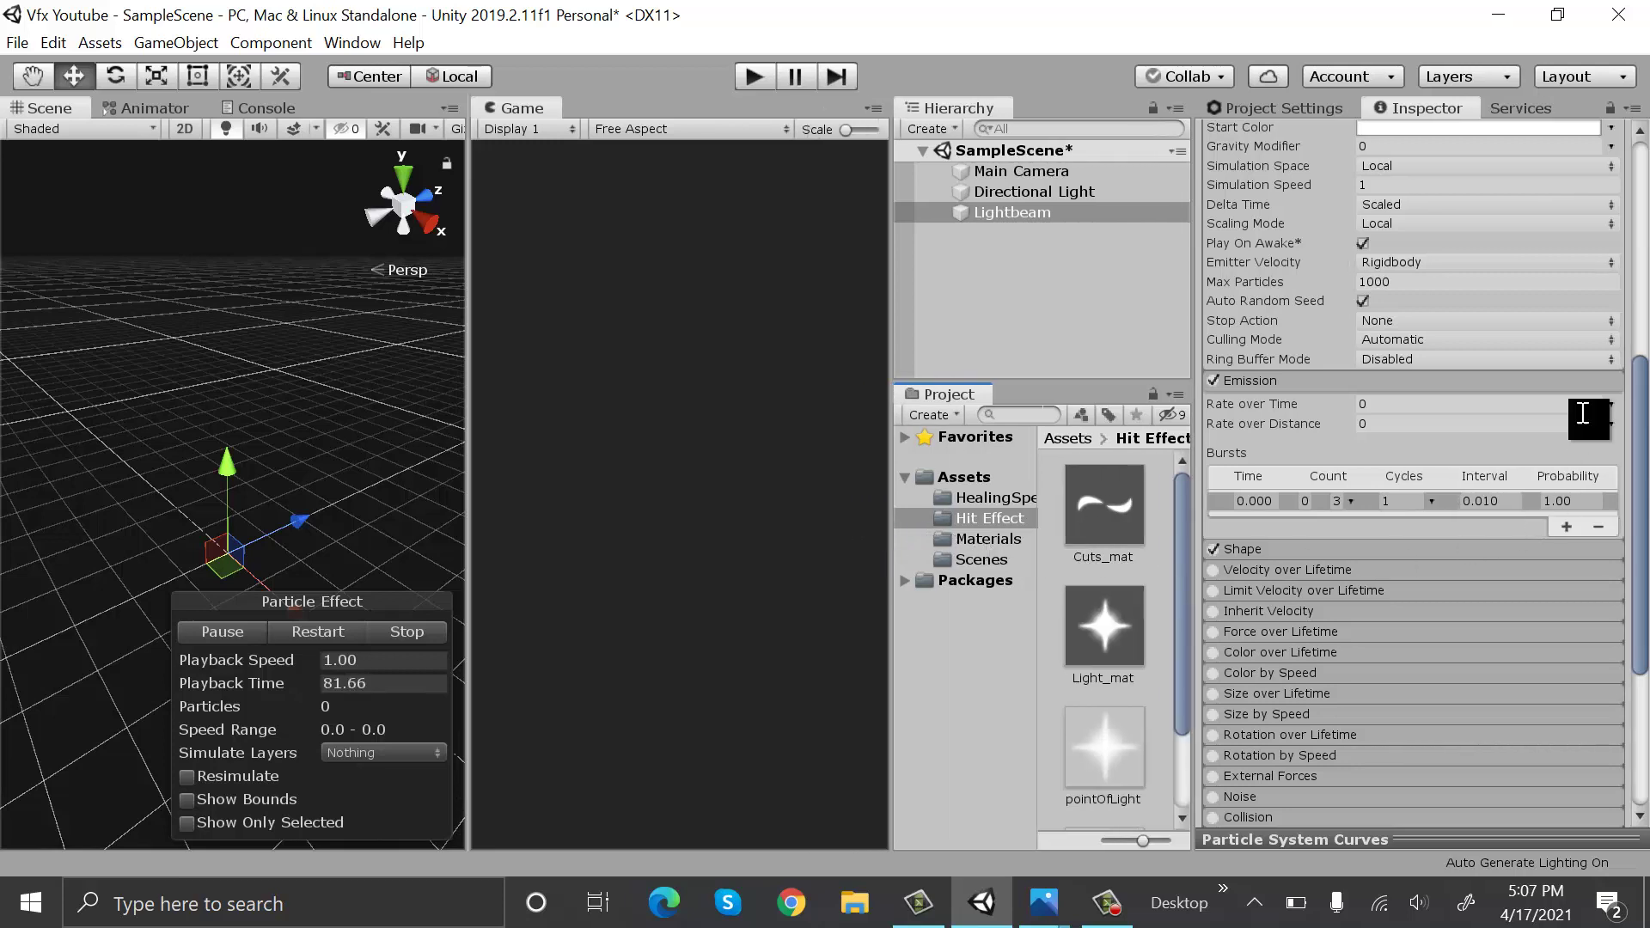
Enable Color over Lifetime for Lightbeam and set the gradient's starting alpha to 0
left_click(1422, 376)
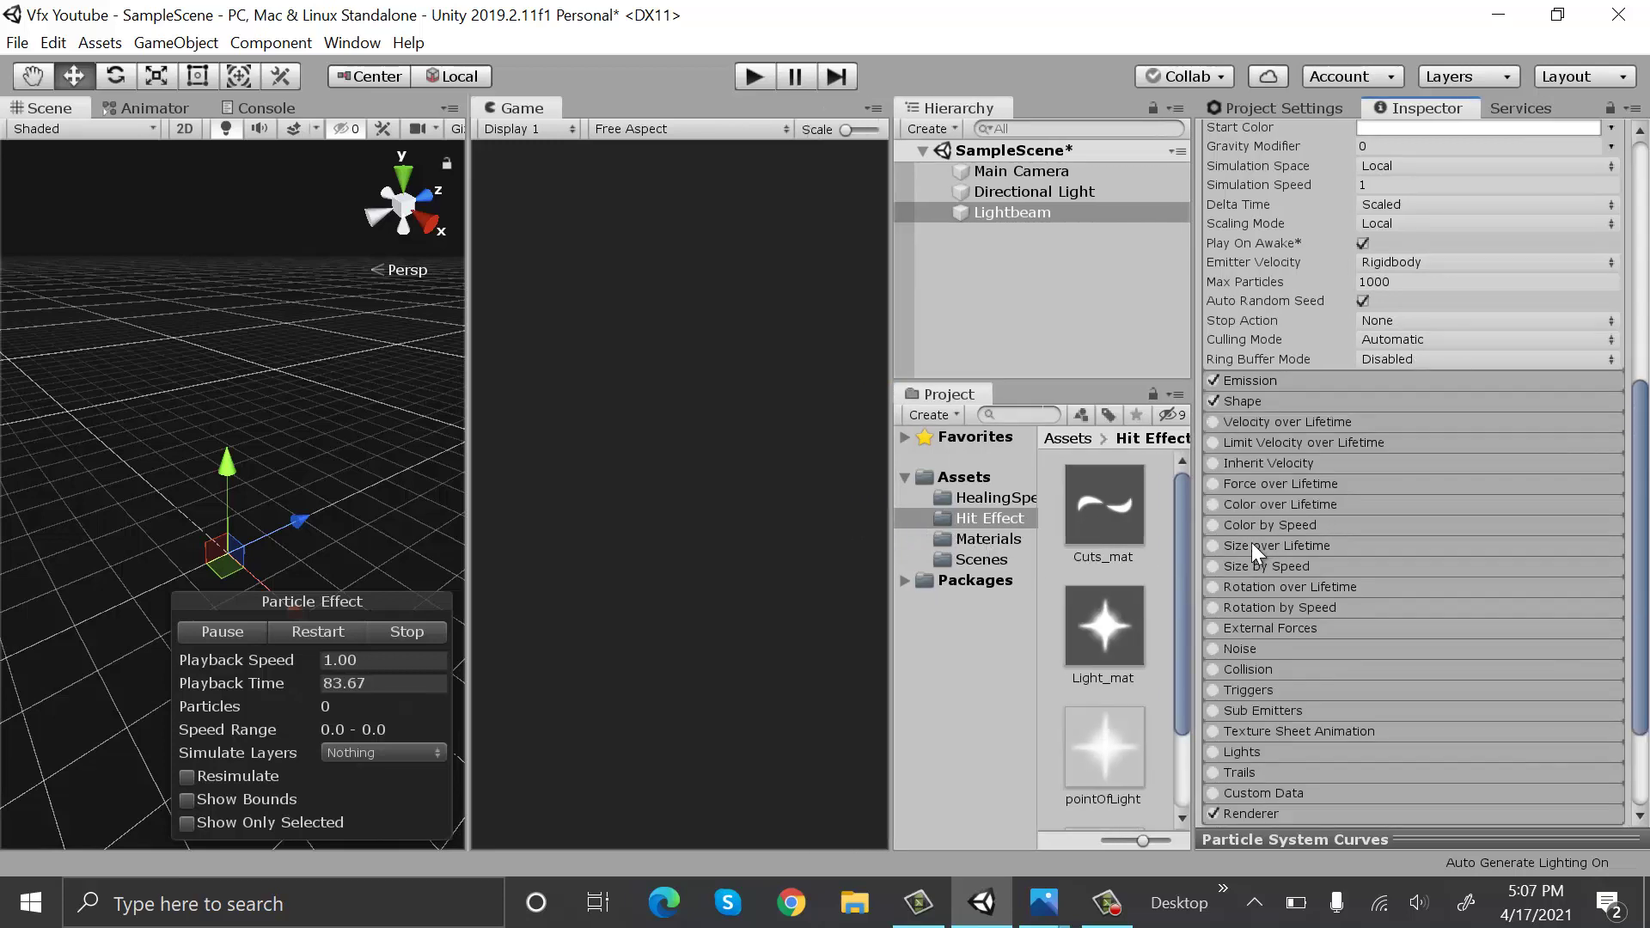
left_click(1301, 503)
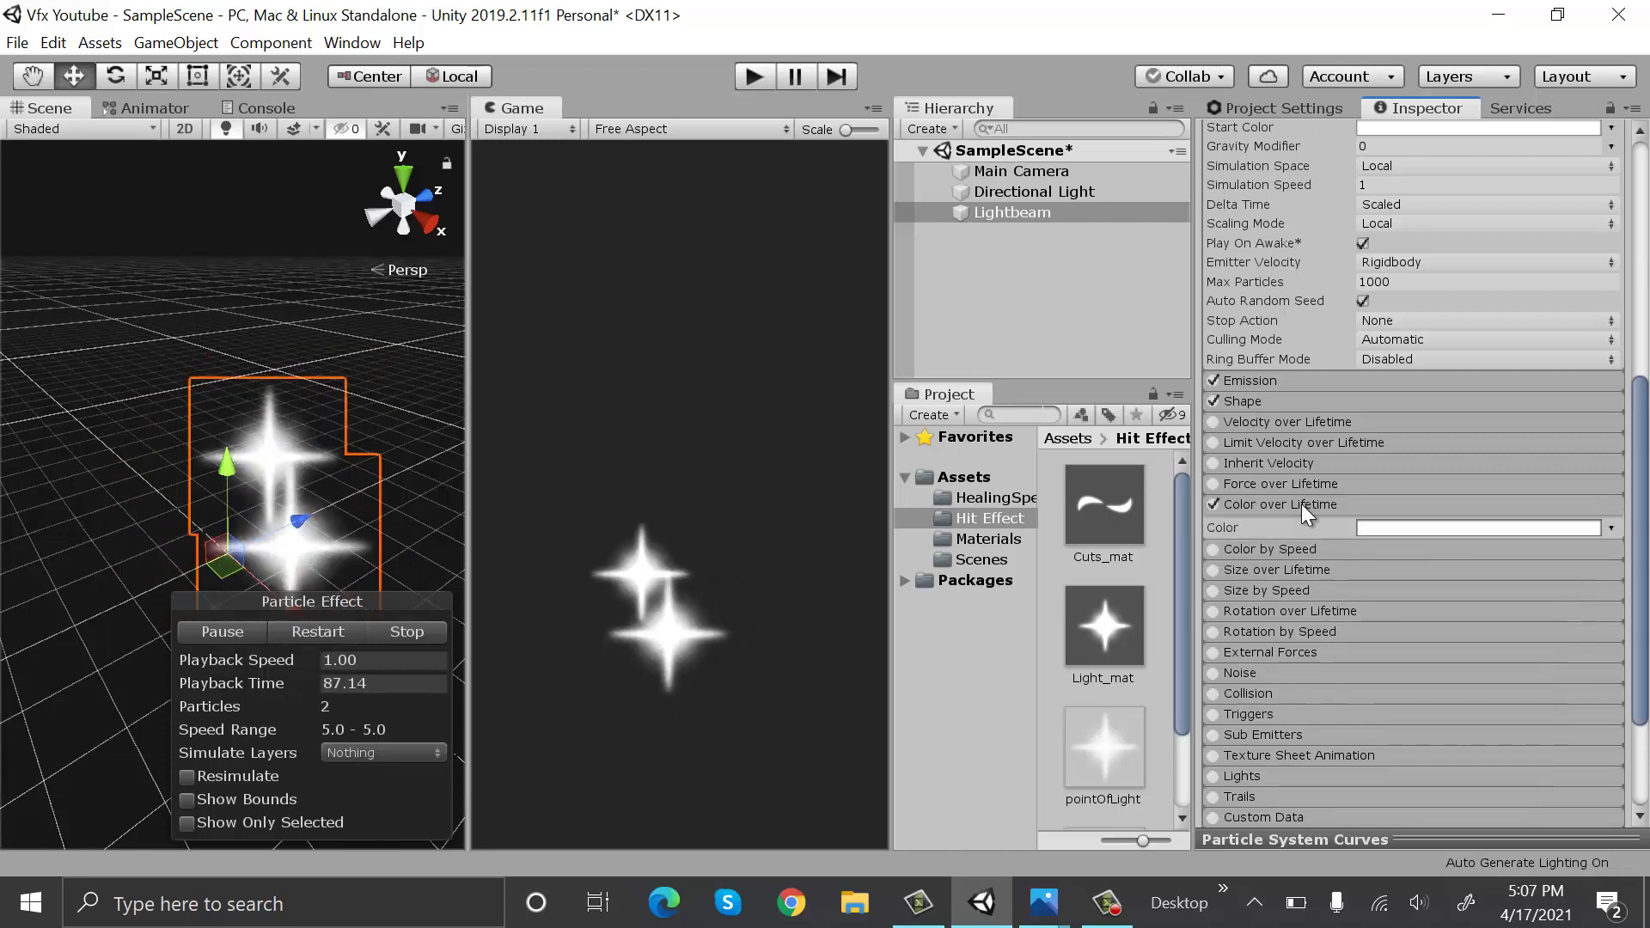
left_click(1471, 527)
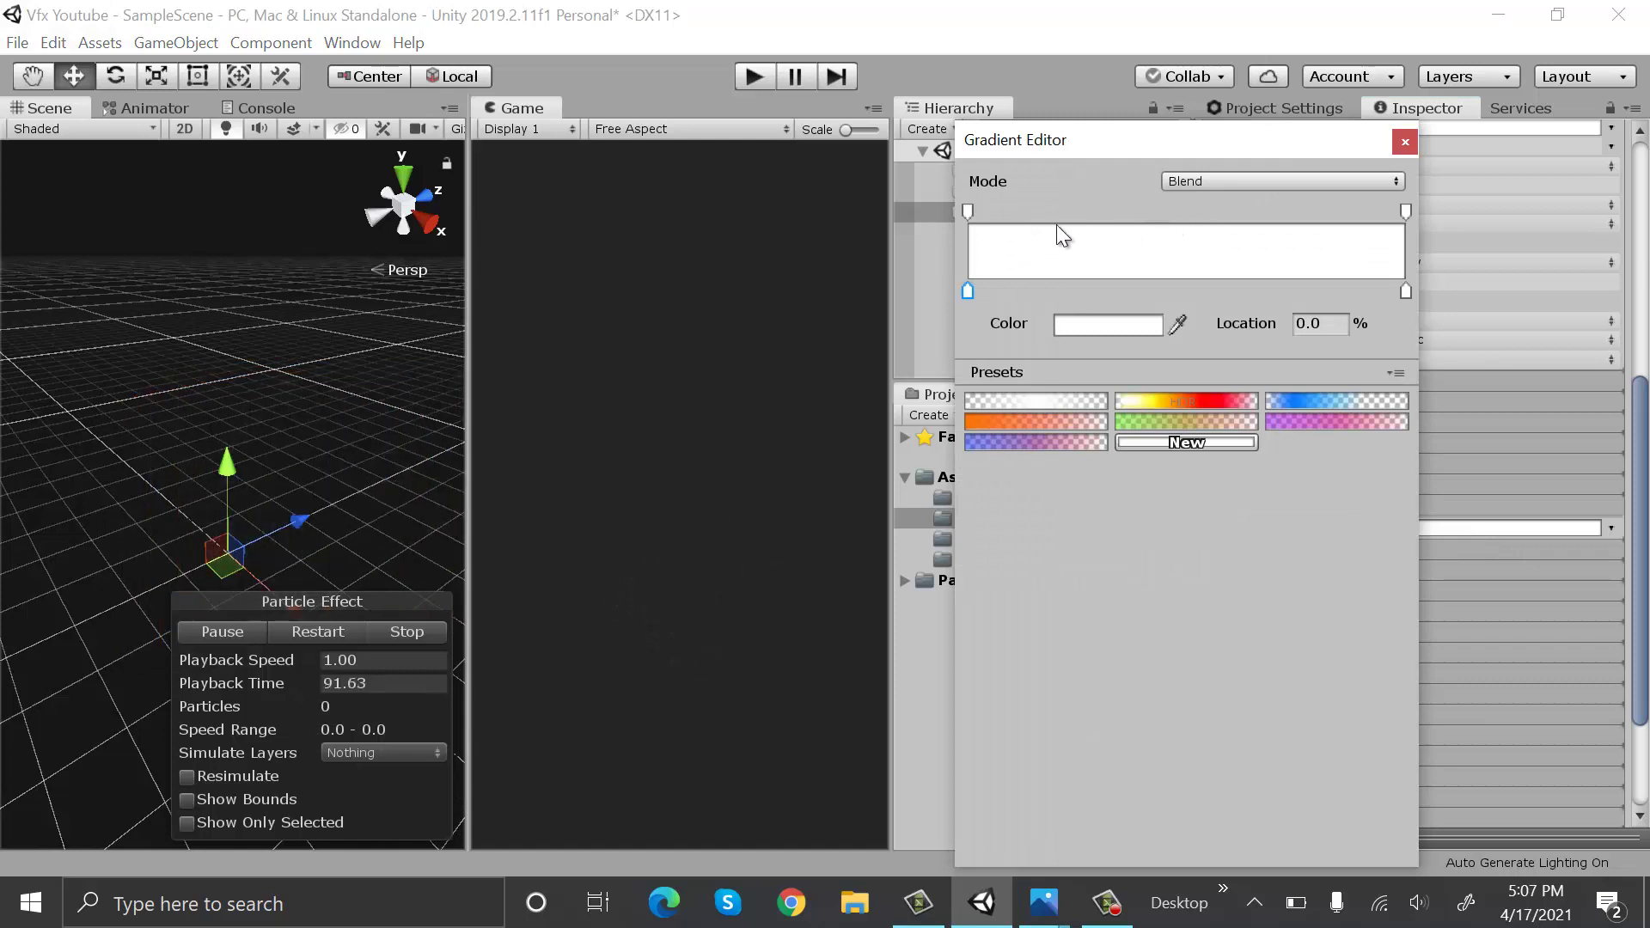
left_click(968, 211)
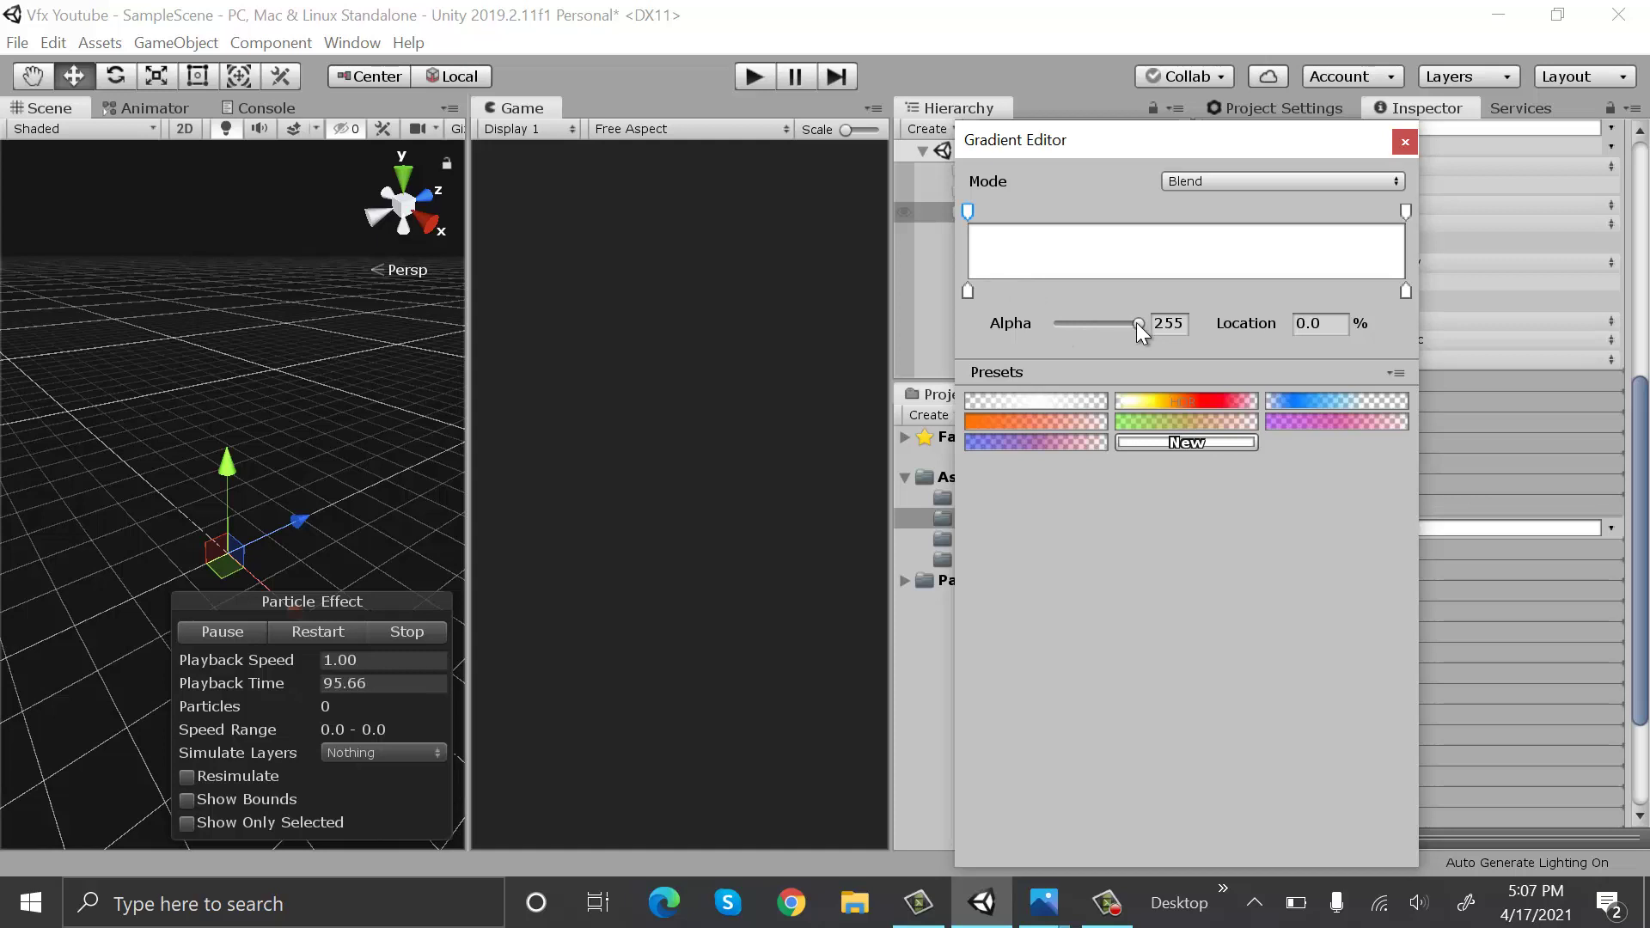
left_click_drag(1136, 323, 1049, 328)
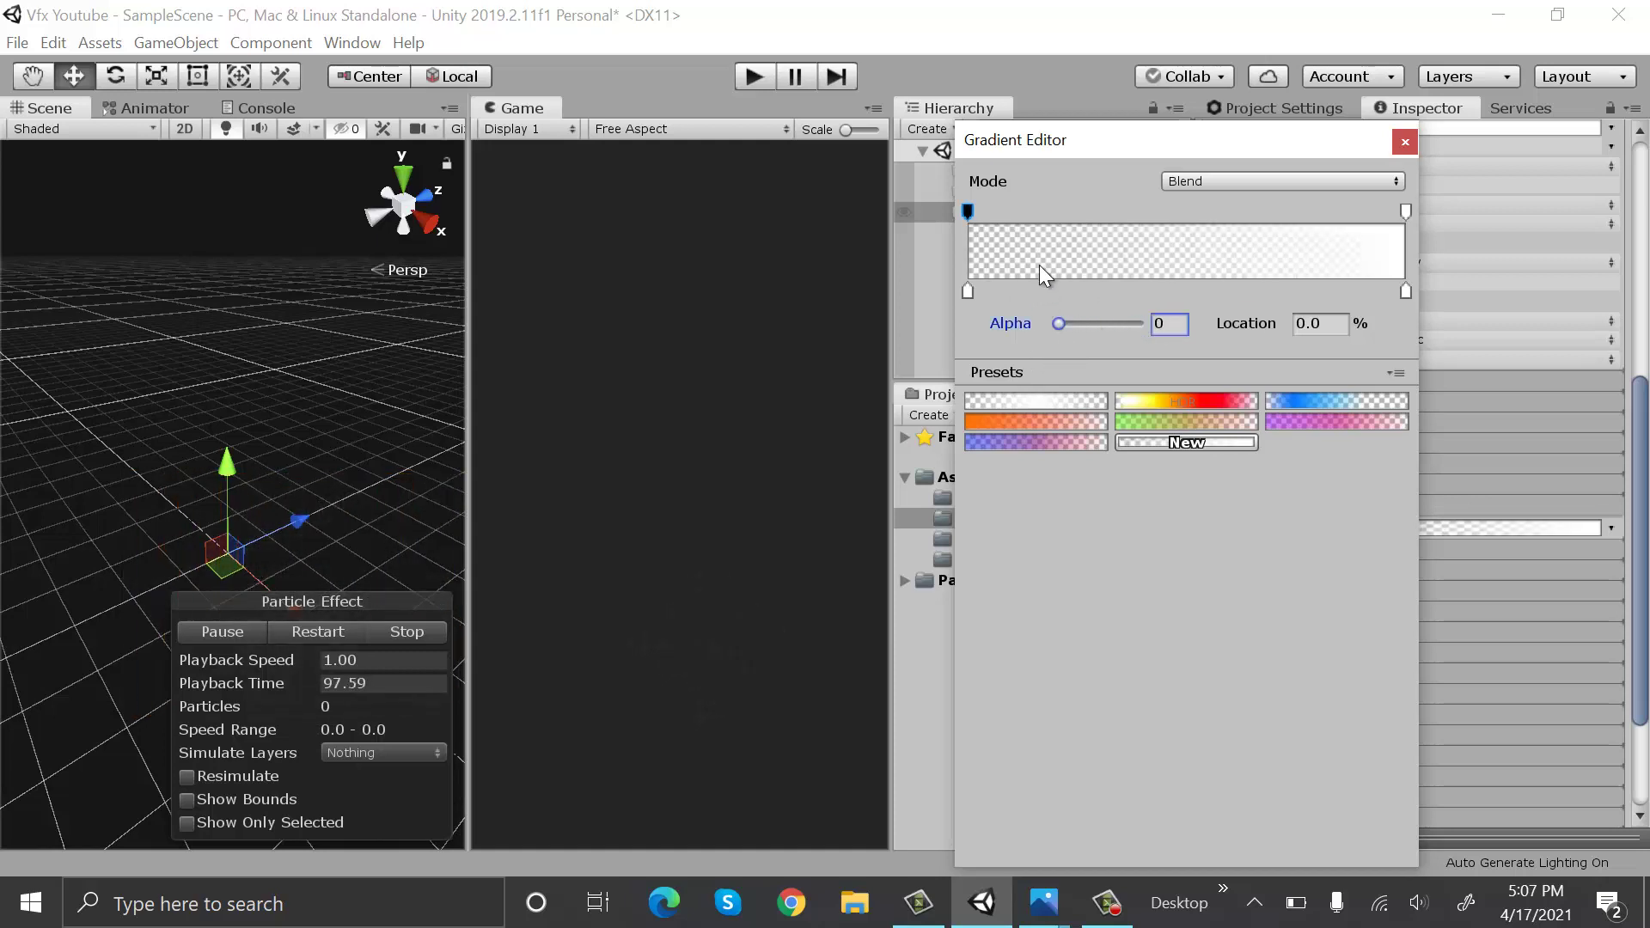
Add an alpha key of 255 at 22.4% of the gradient, and set alpha 0 on a new key near three quarters and on the end key
left_click(1066, 214)
left_click_drag(1080, 322, 1142, 321)
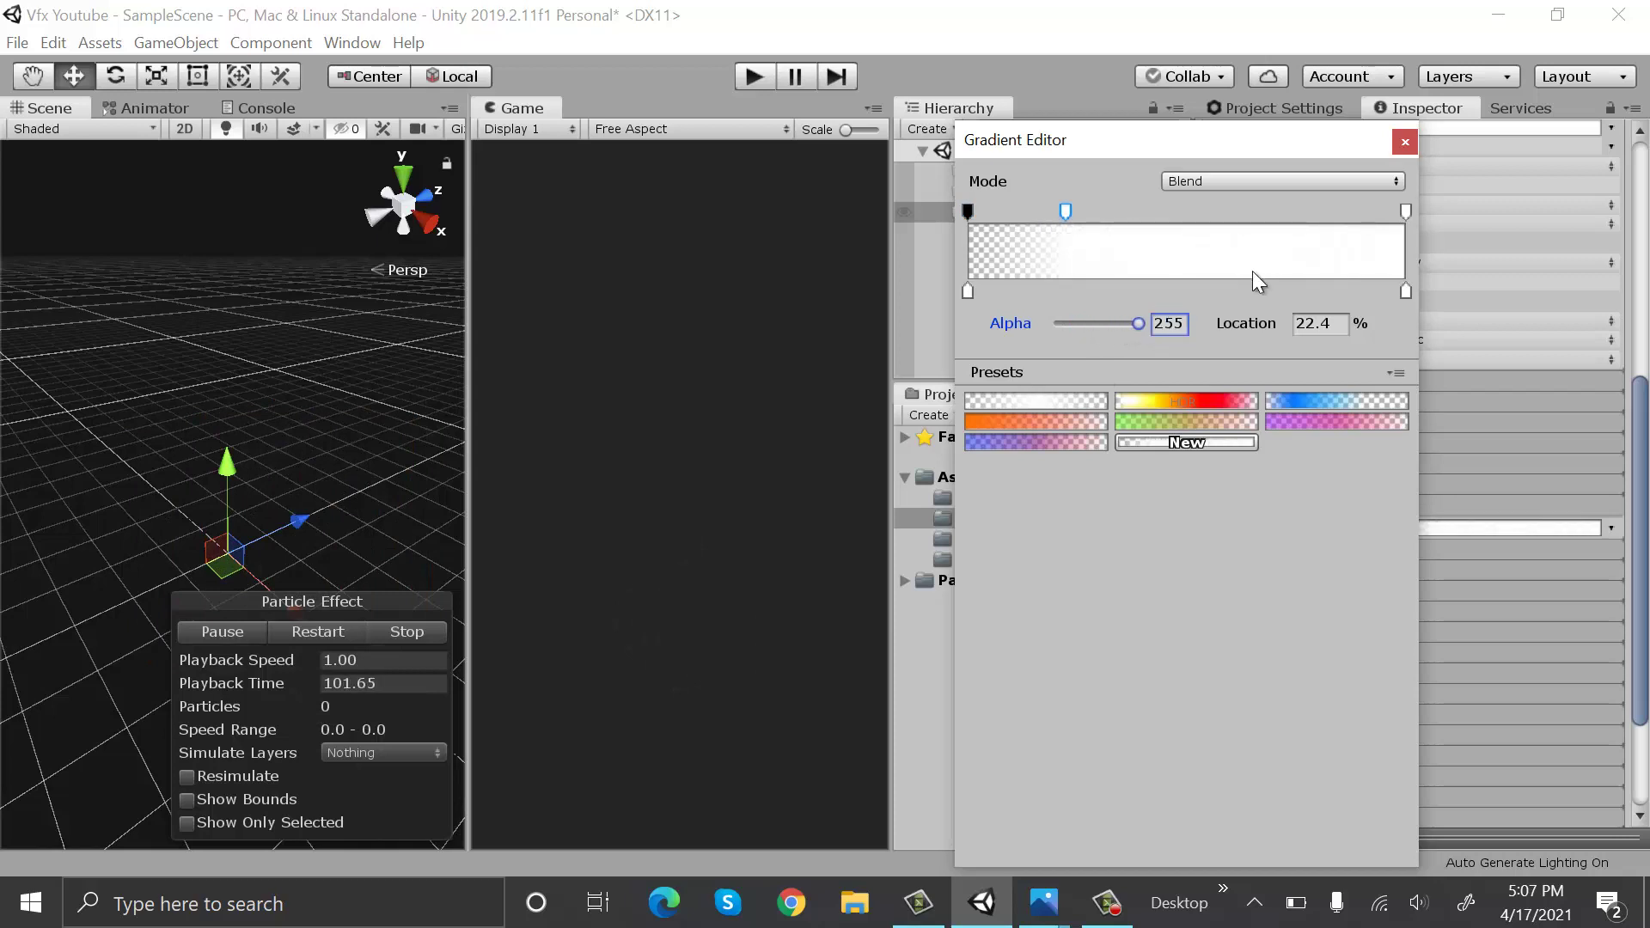
left_click(1307, 212)
left_click_drag(1124, 322, 1032, 342)
left_click(1406, 212)
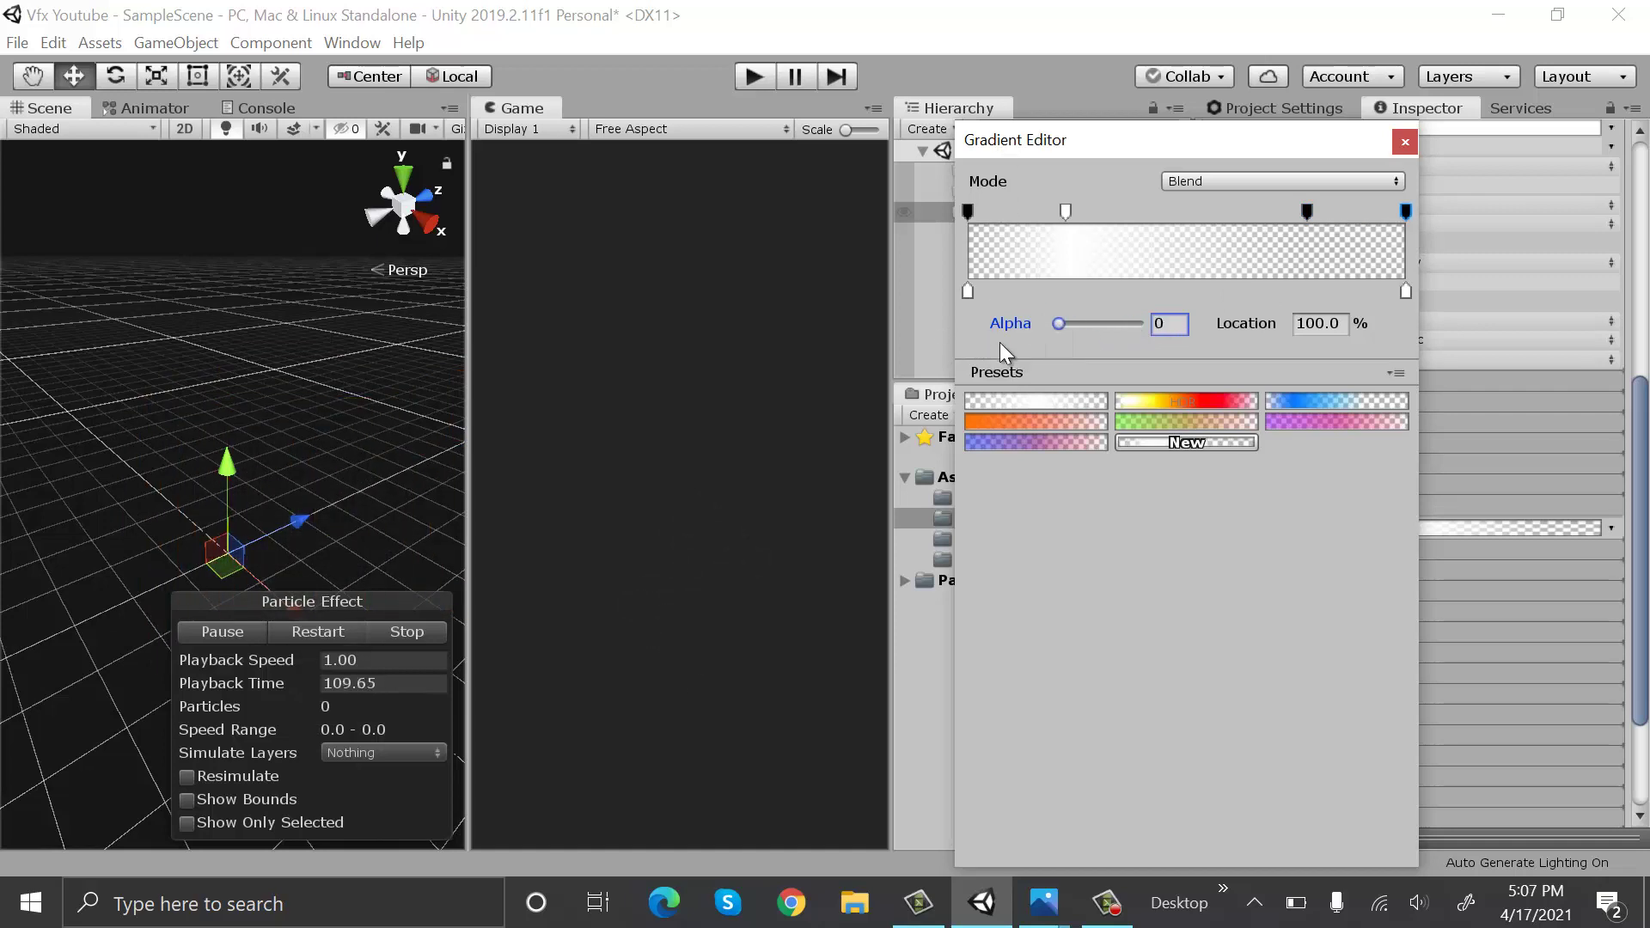
Color the gradient from purple A700FF at the start key to blue at the end key
left_click(967, 293)
left_click(1130, 332)
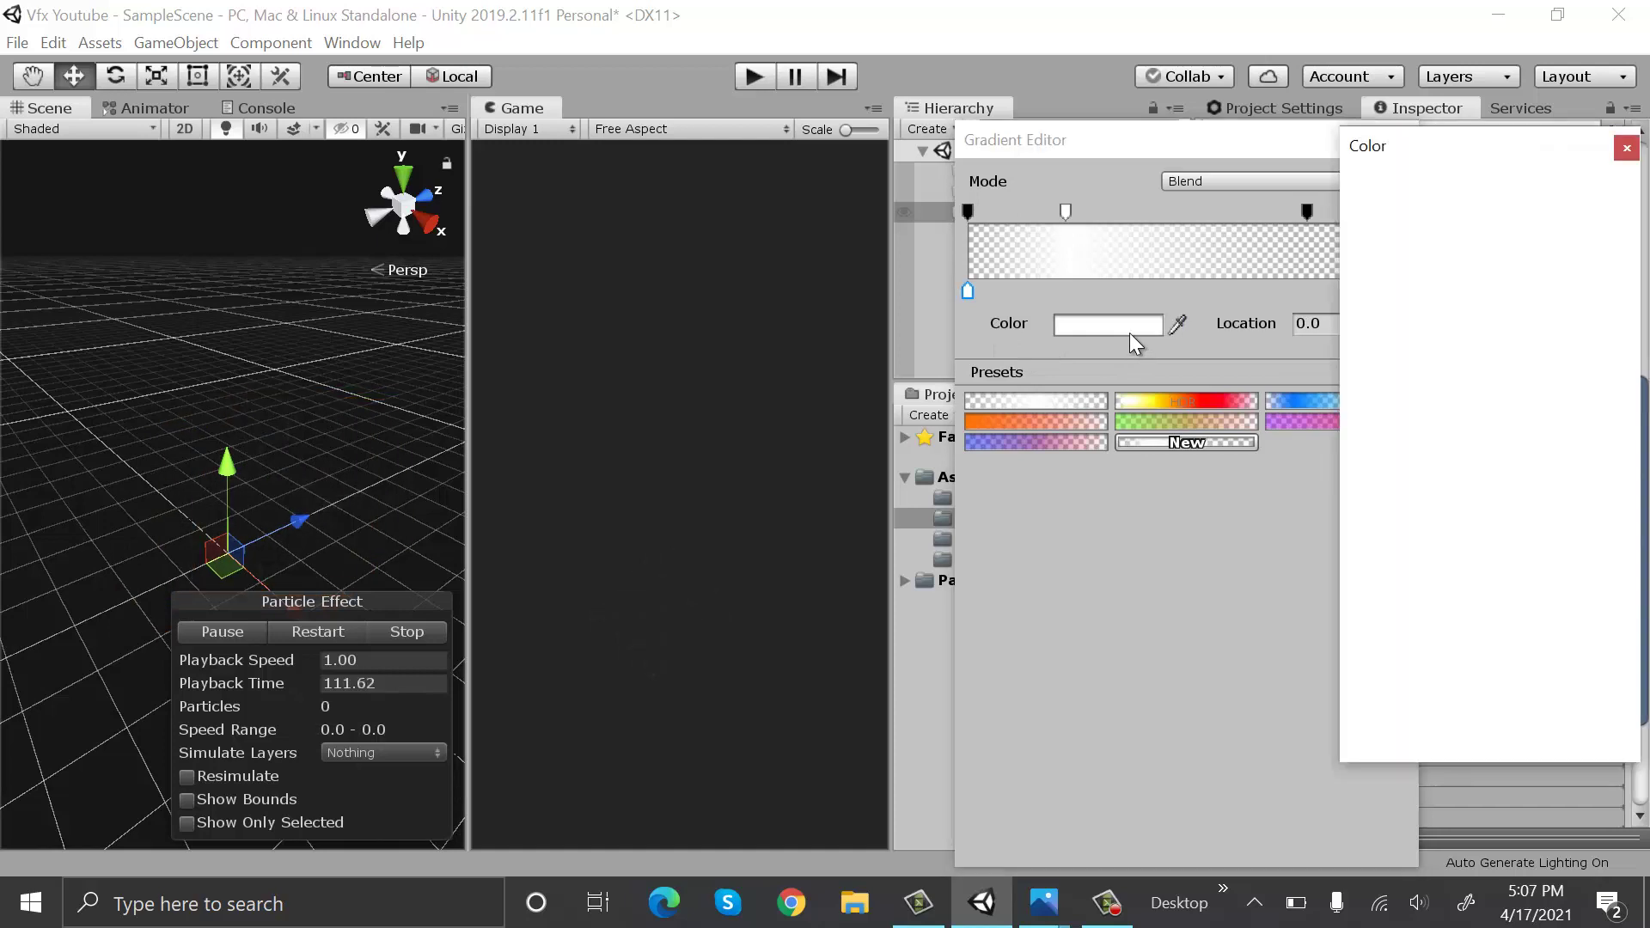
left_click(1507, 490)
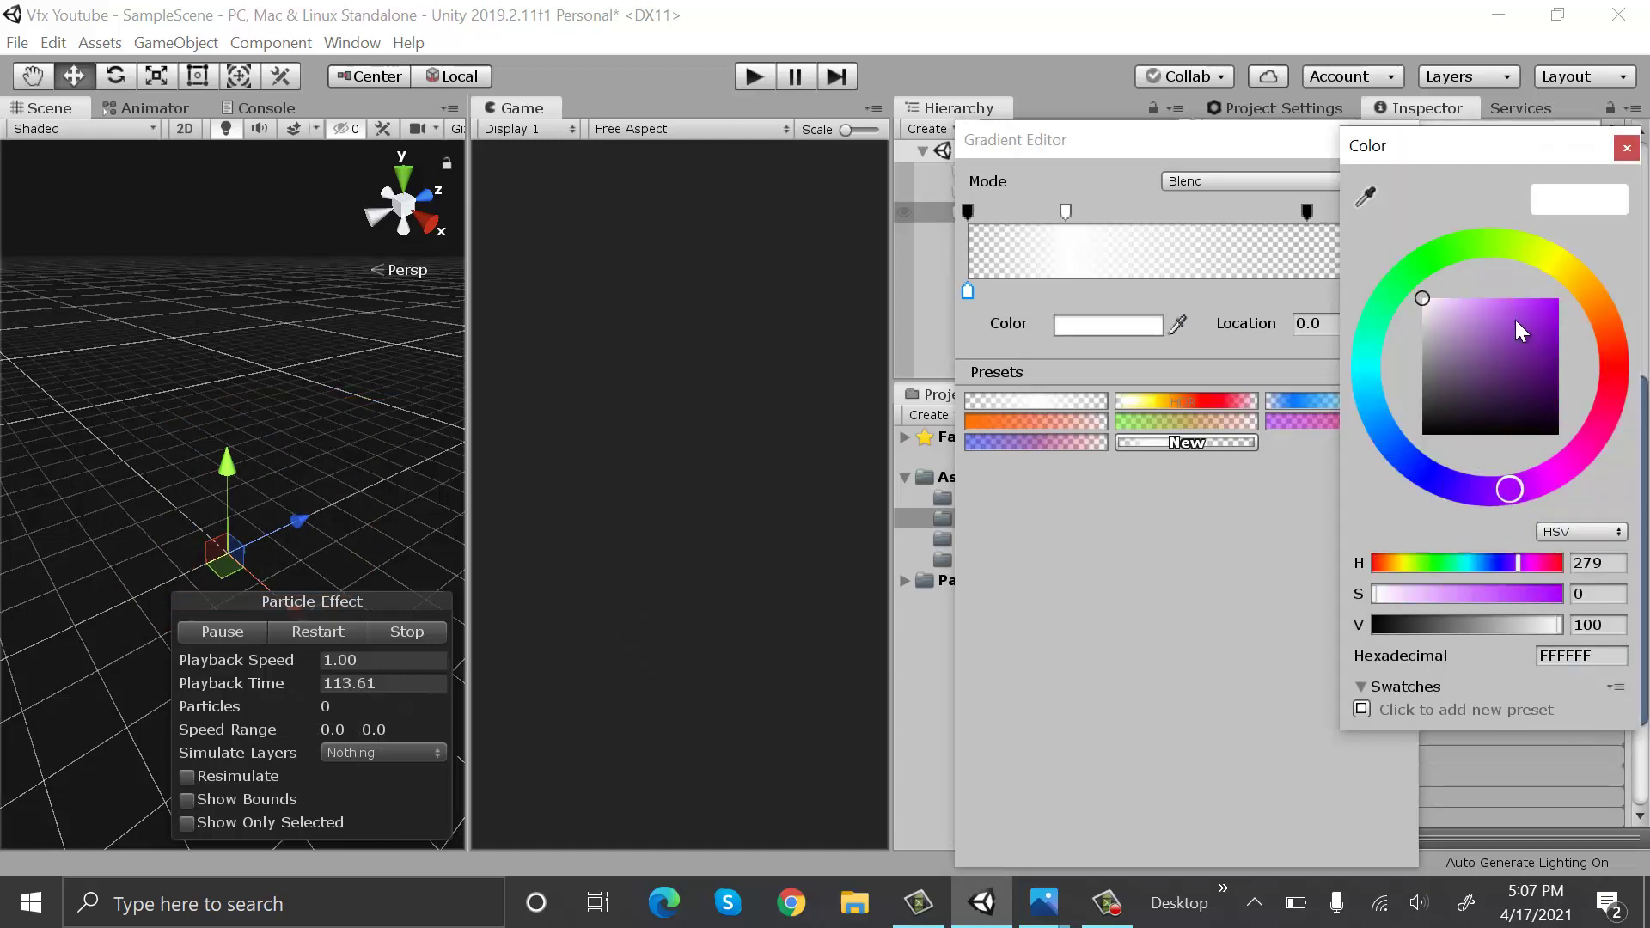
left_click_drag(1518, 330, 1558, 298)
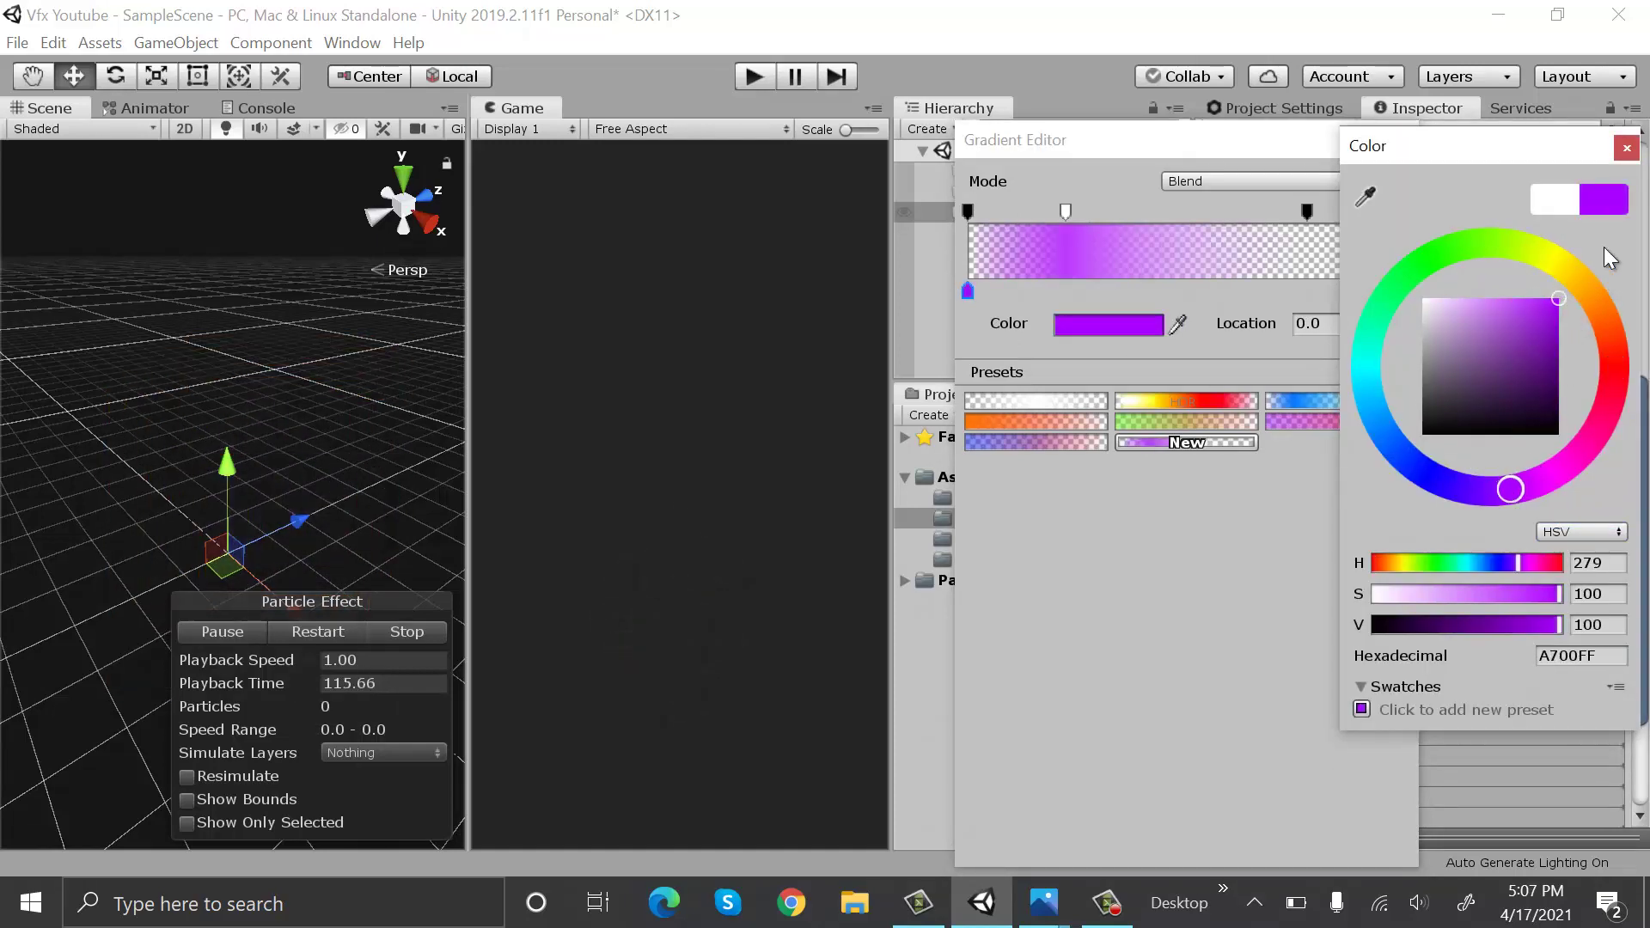
left_click(1626, 148)
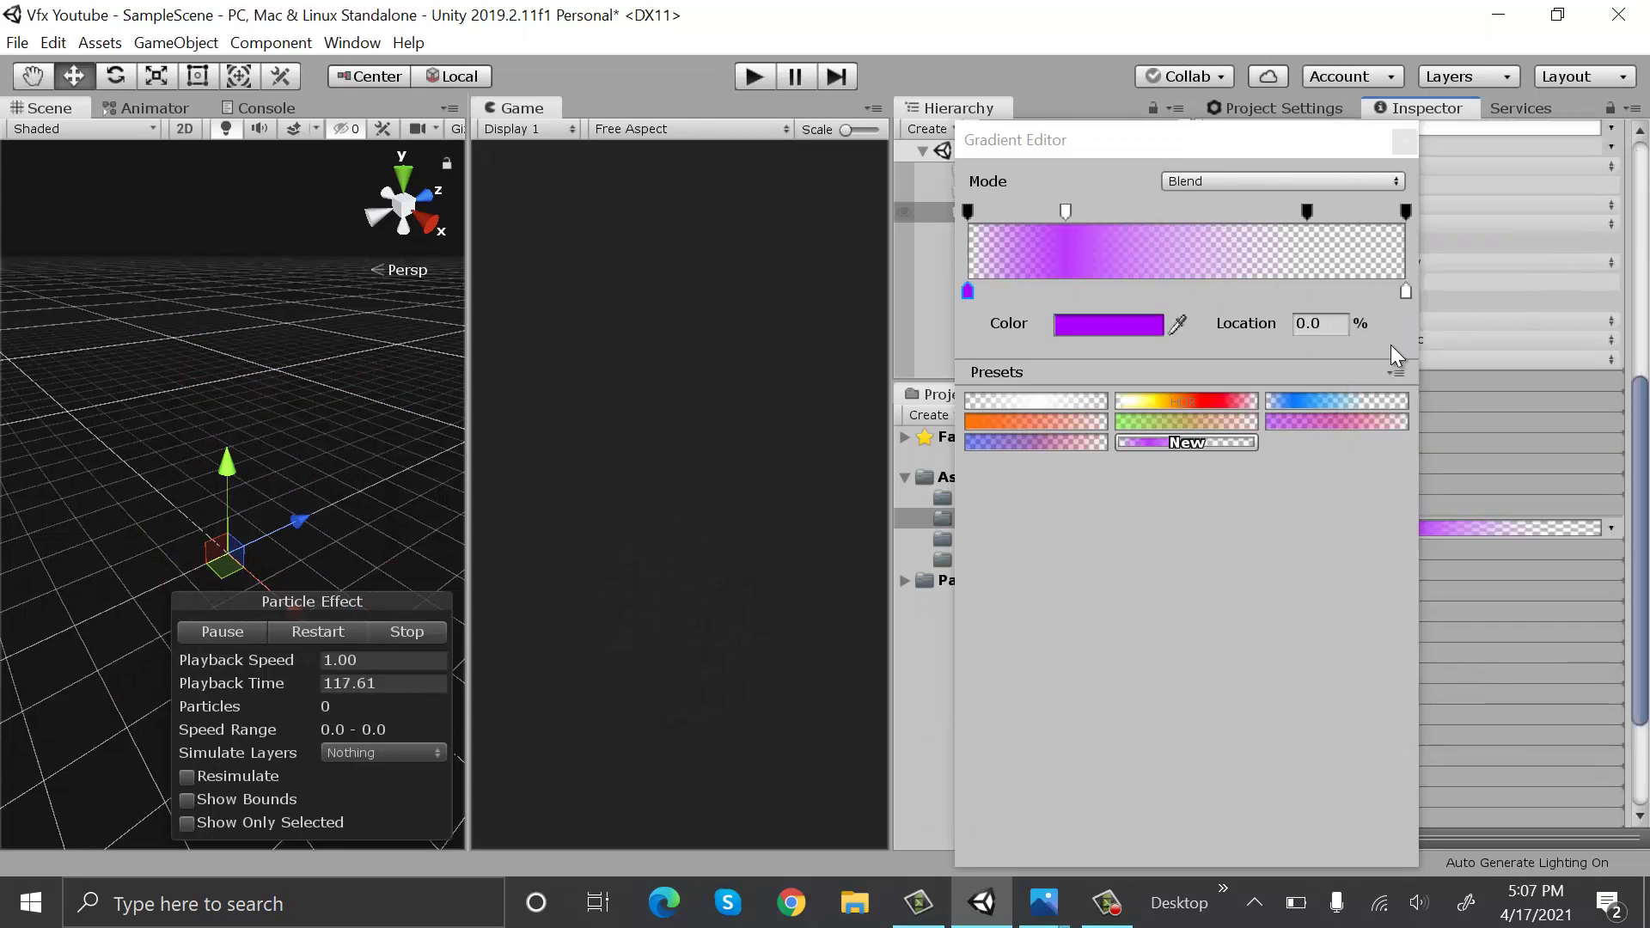
left_click(1406, 291)
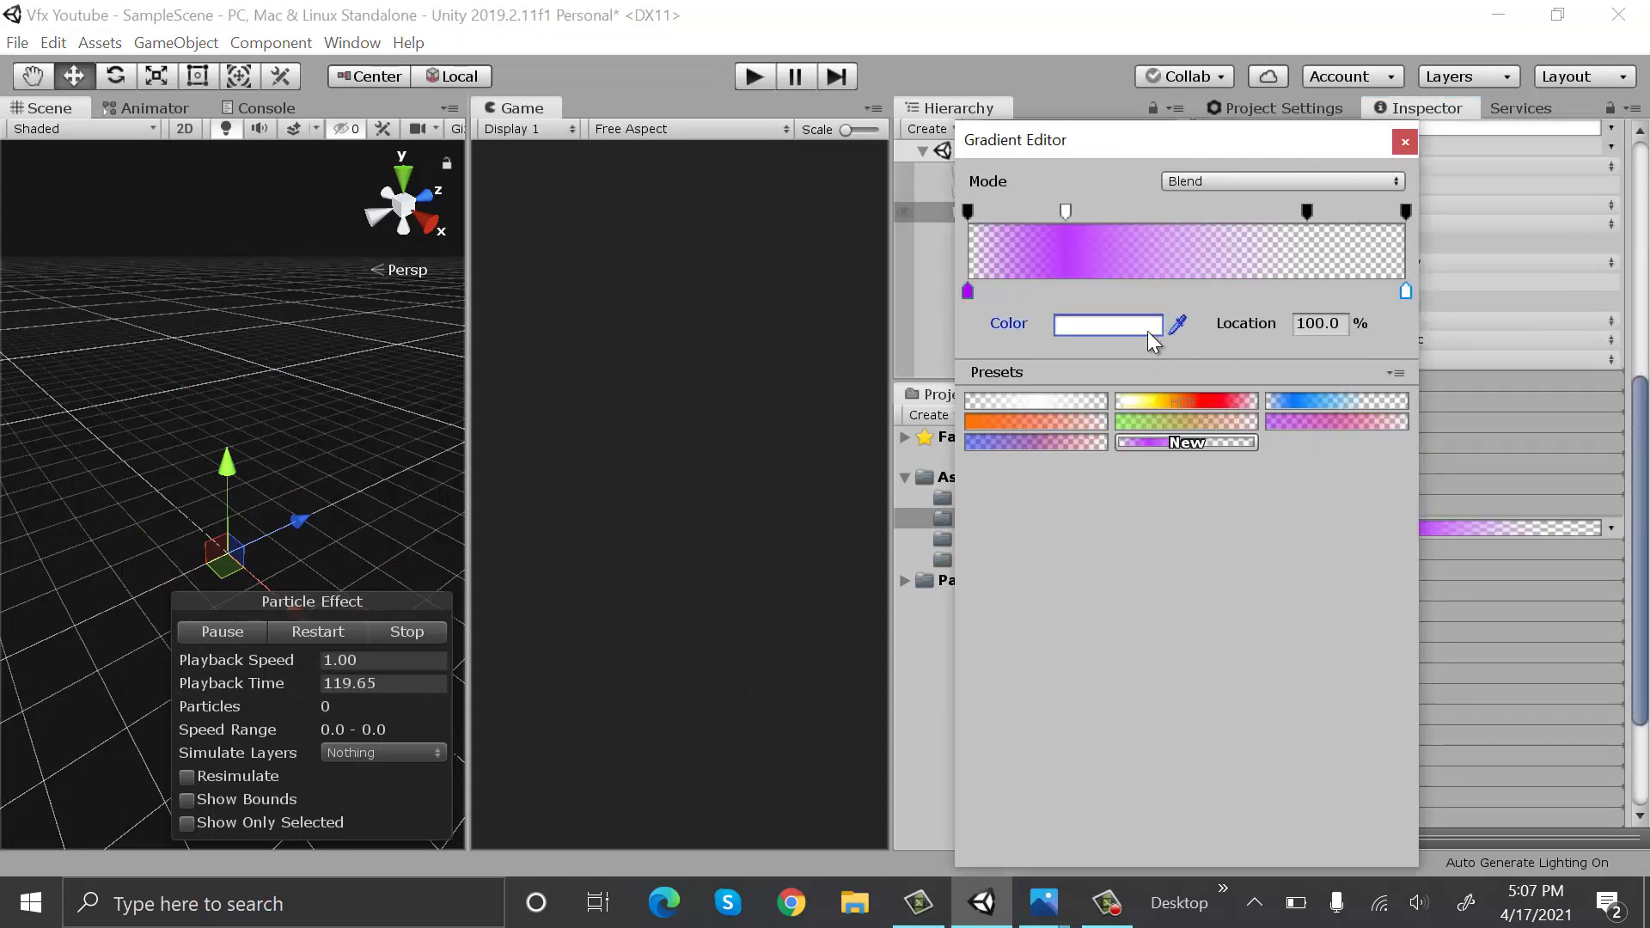
left_click(1147, 327)
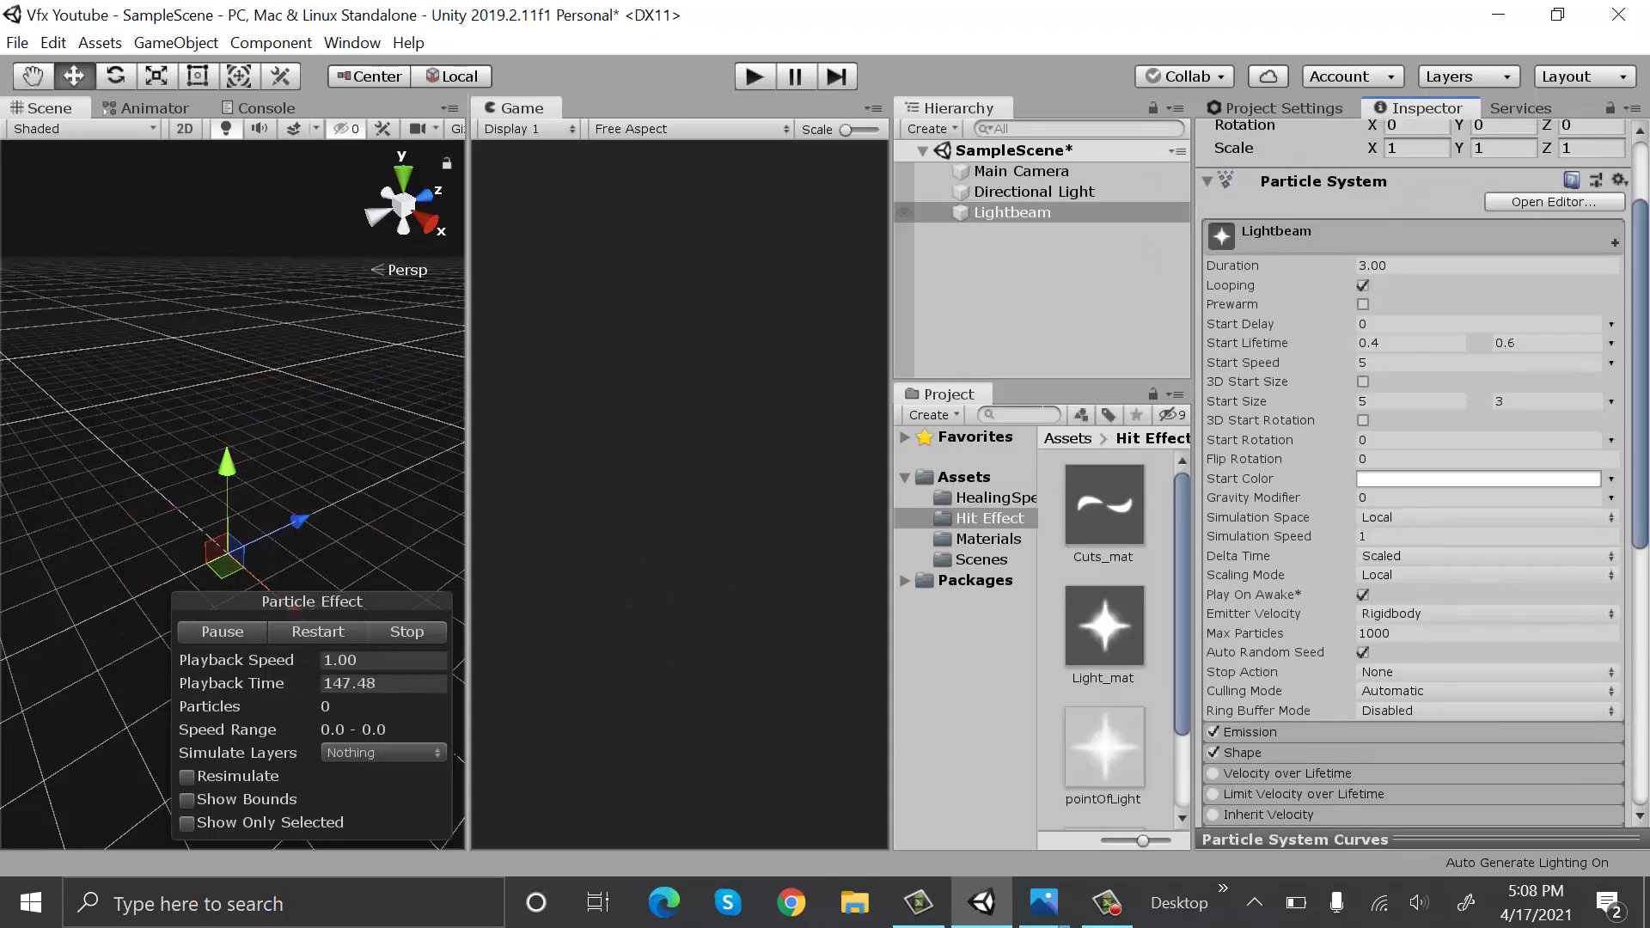
Set Lightbeam's start speed to 0 and disable its Shape module
scroll(1218, 396, "down", 2)
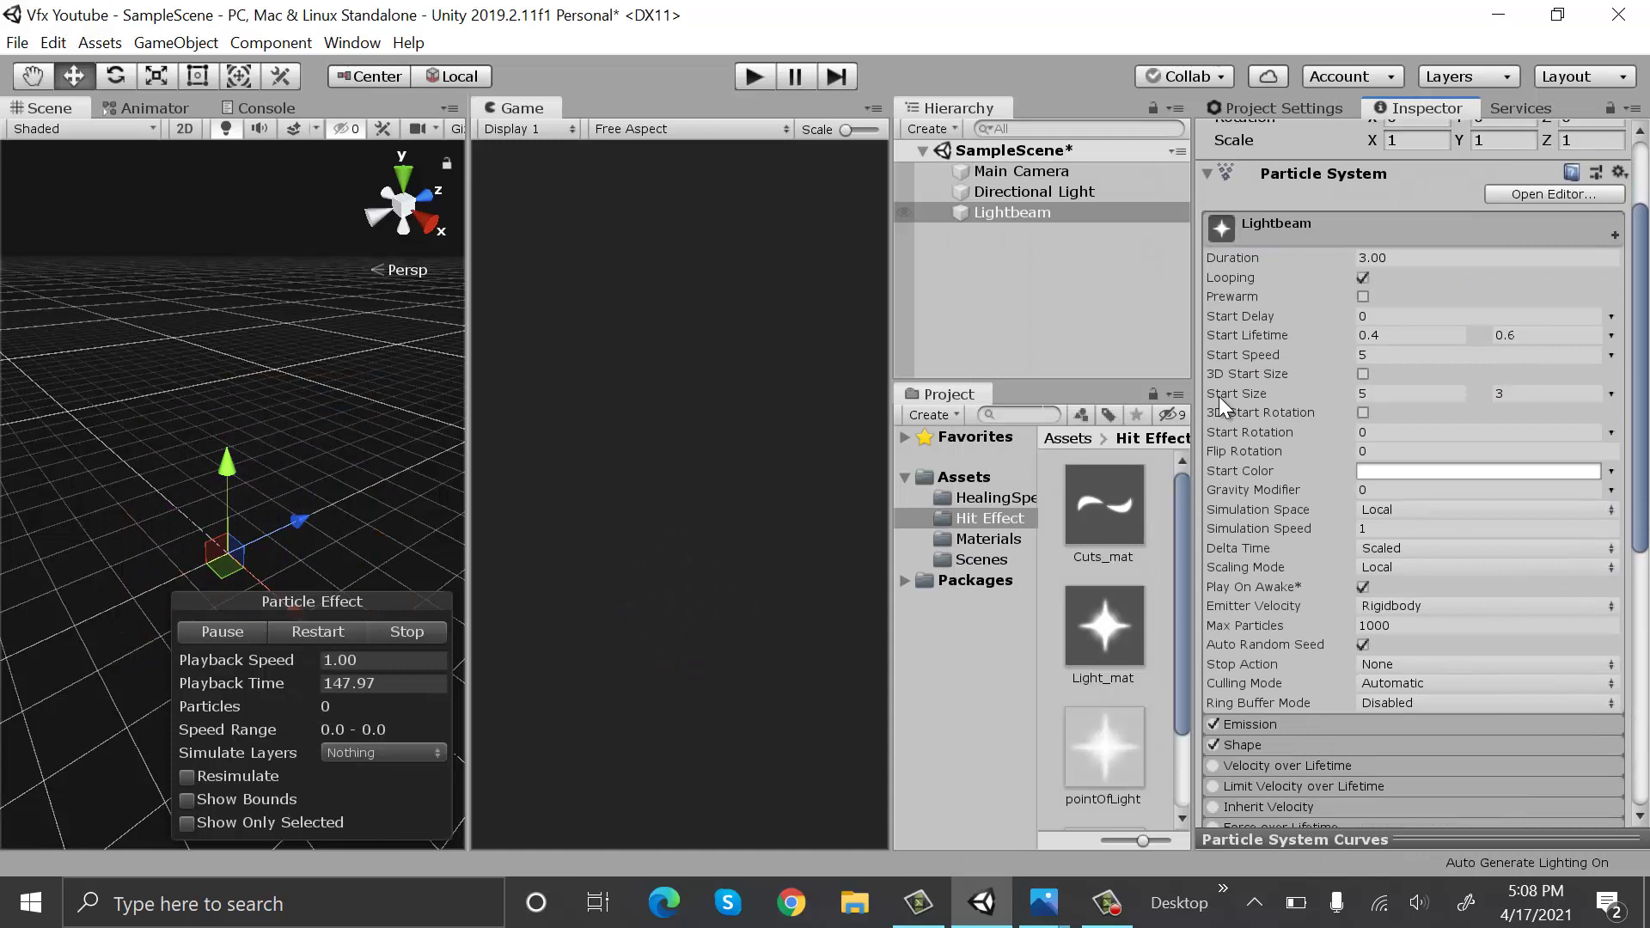
left_click(1359, 356)
type("0")
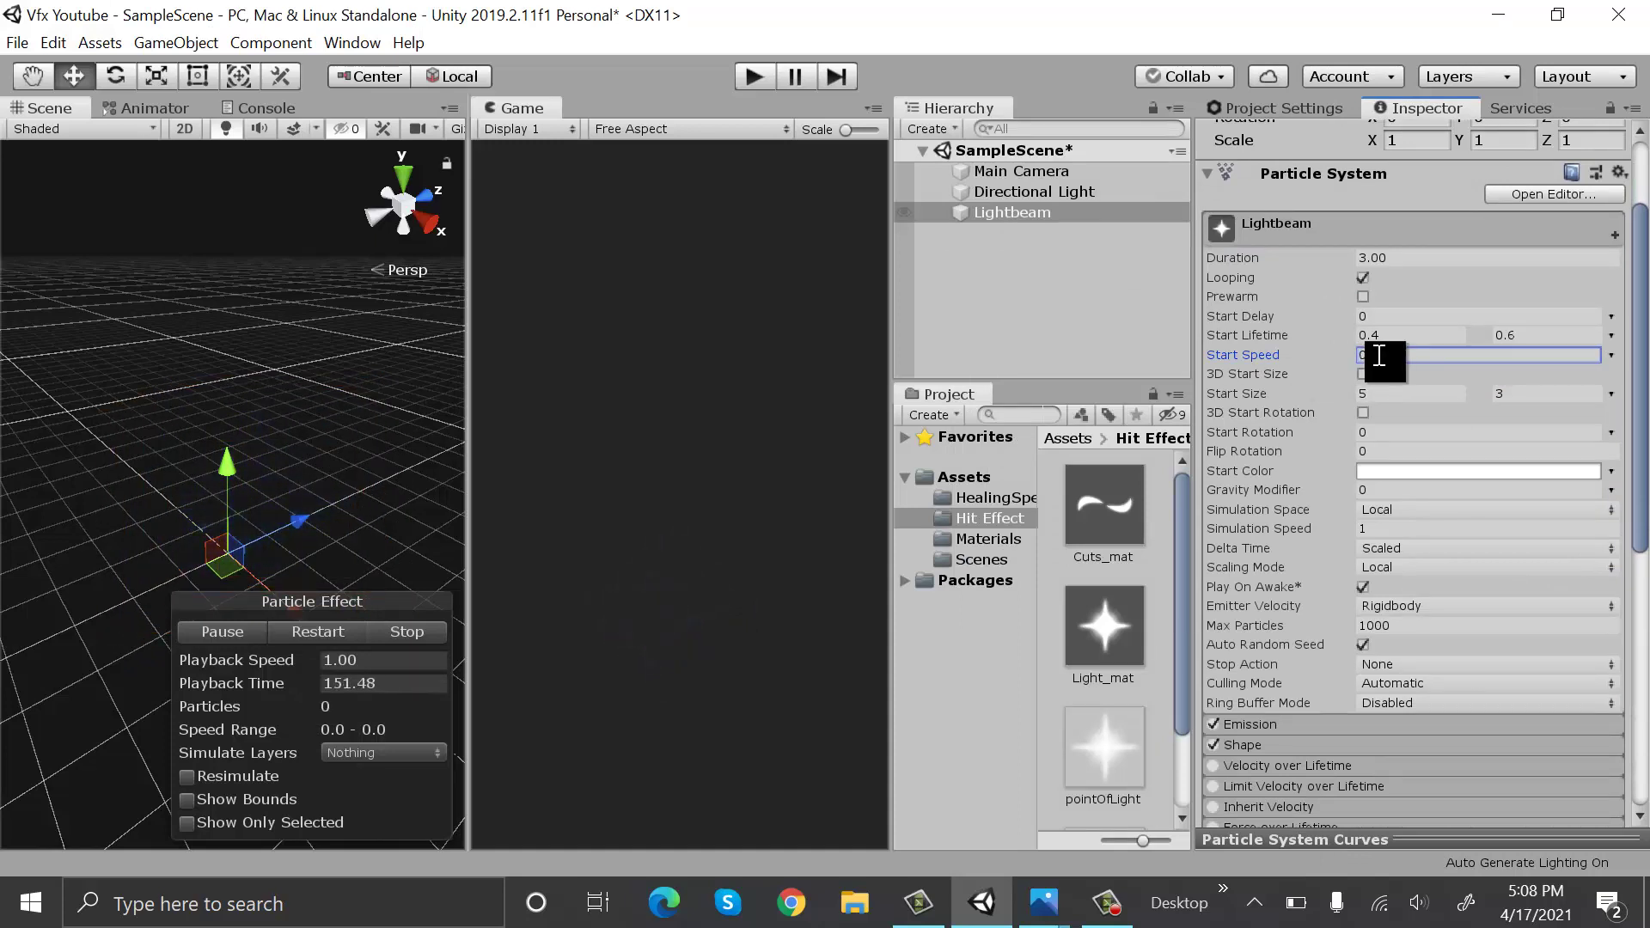
scroll(1390, 369, "down", 5)
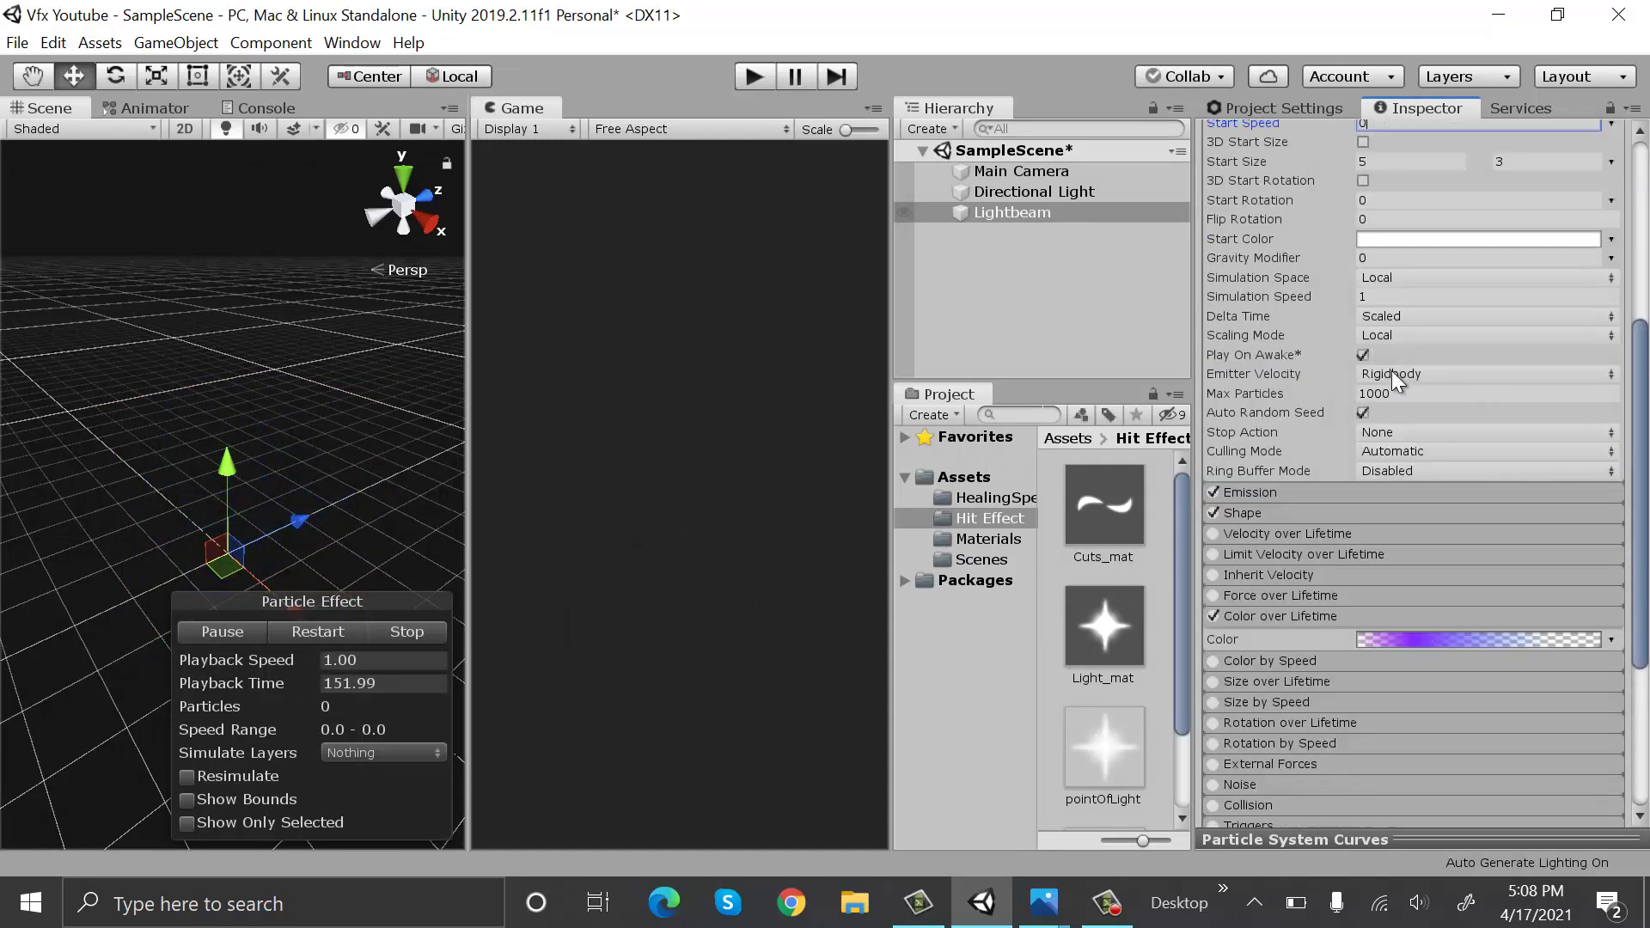
left_click(1319, 612)
left_click(1213, 512)
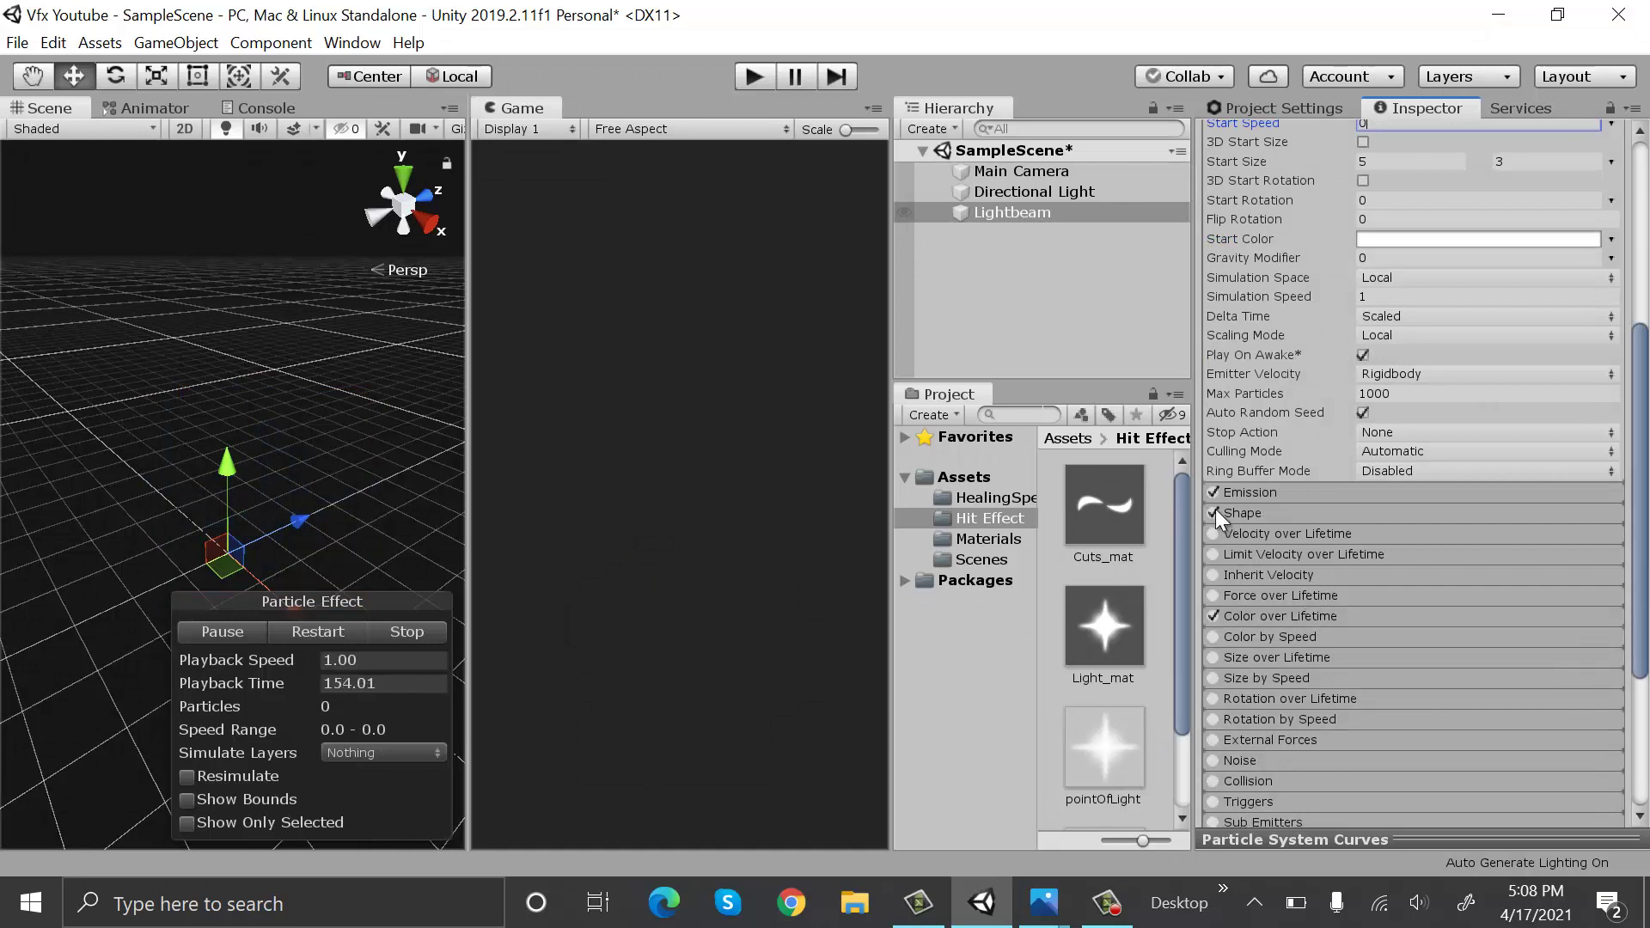
left_click(318, 632)
Enable Size over Lifetime for Lightbeam and apply the preset curve that falls from 1 to 0, slowly at first
scroll(1246, 466, "down", 4)
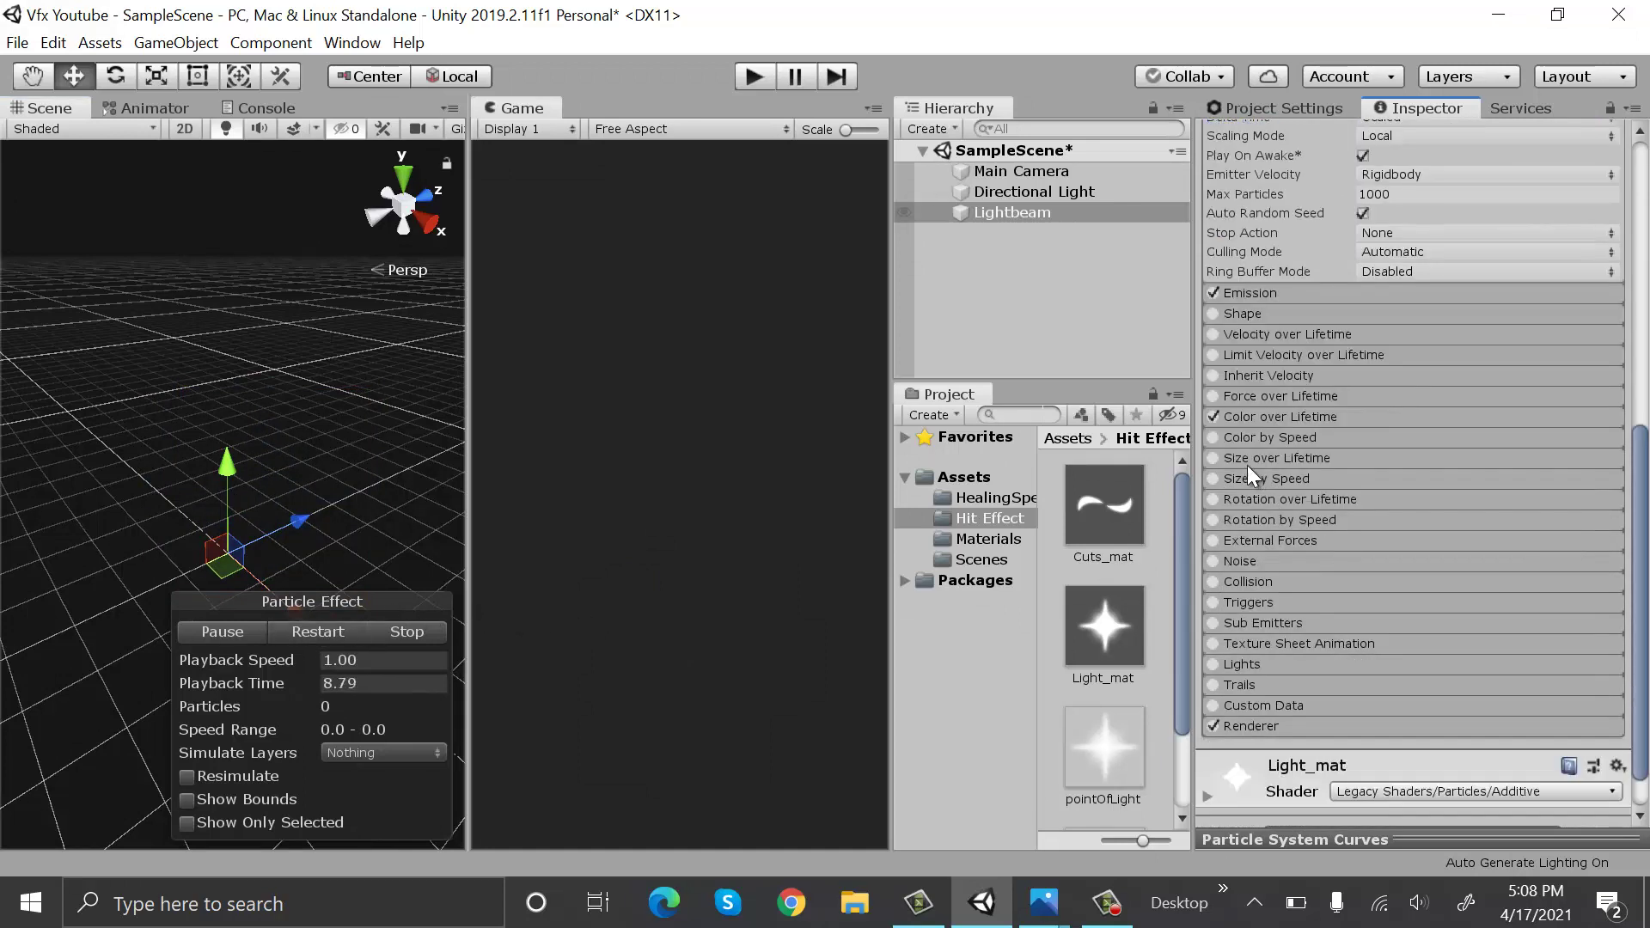
left_click(1253, 457)
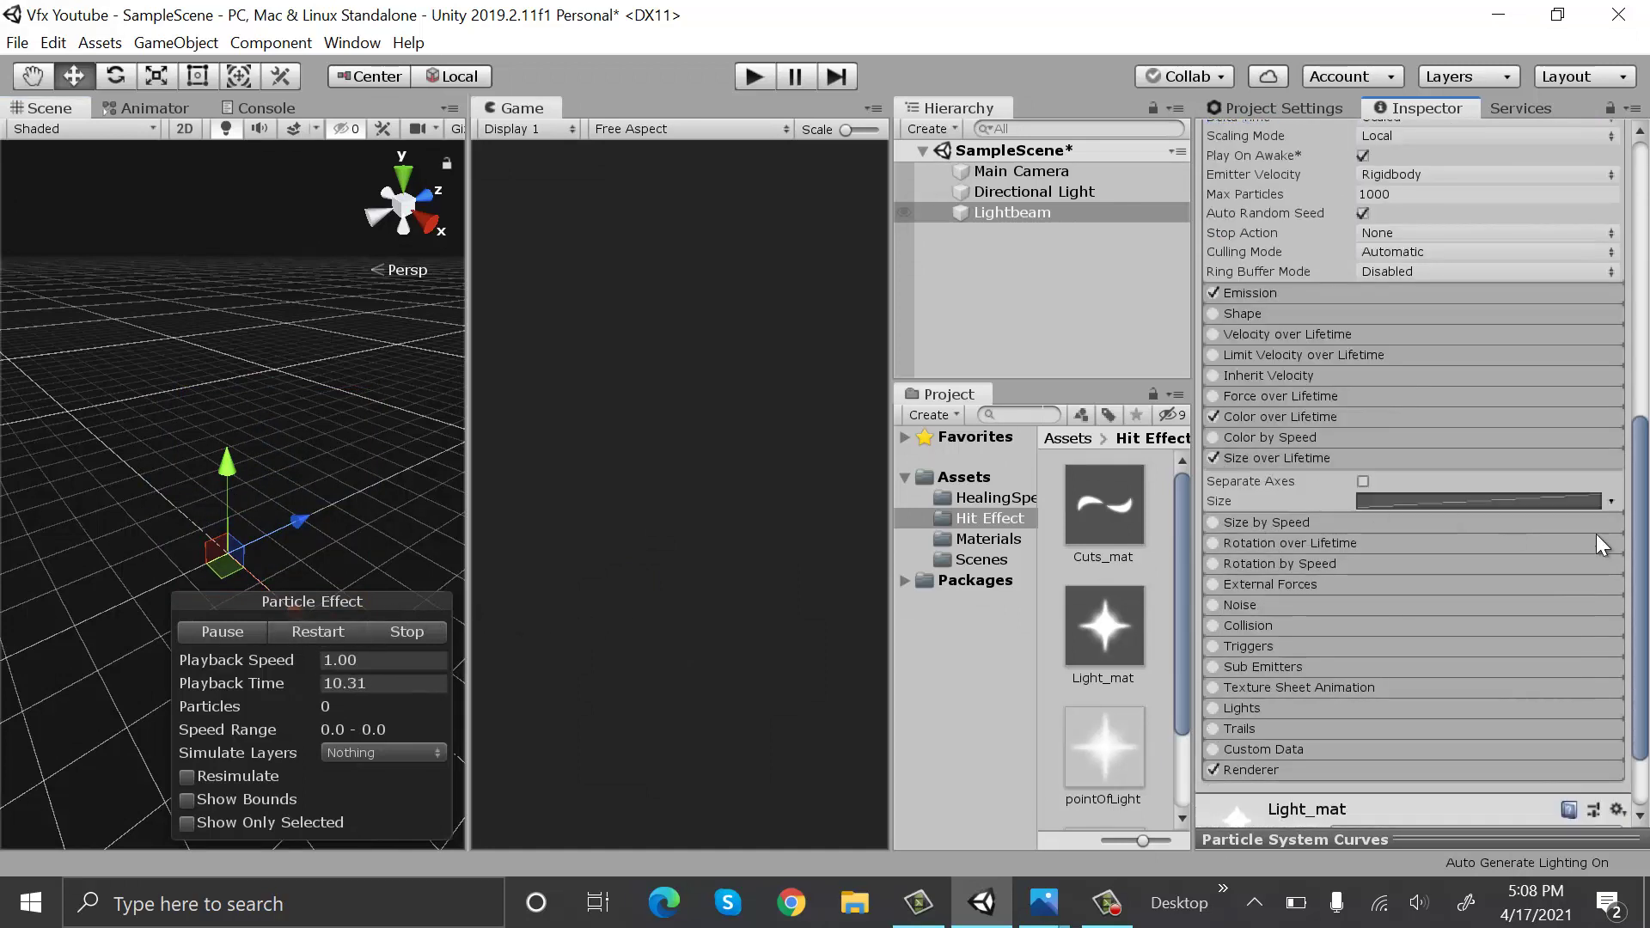
left_click(1535, 498)
left_click_drag(1551, 841, 1625, 456)
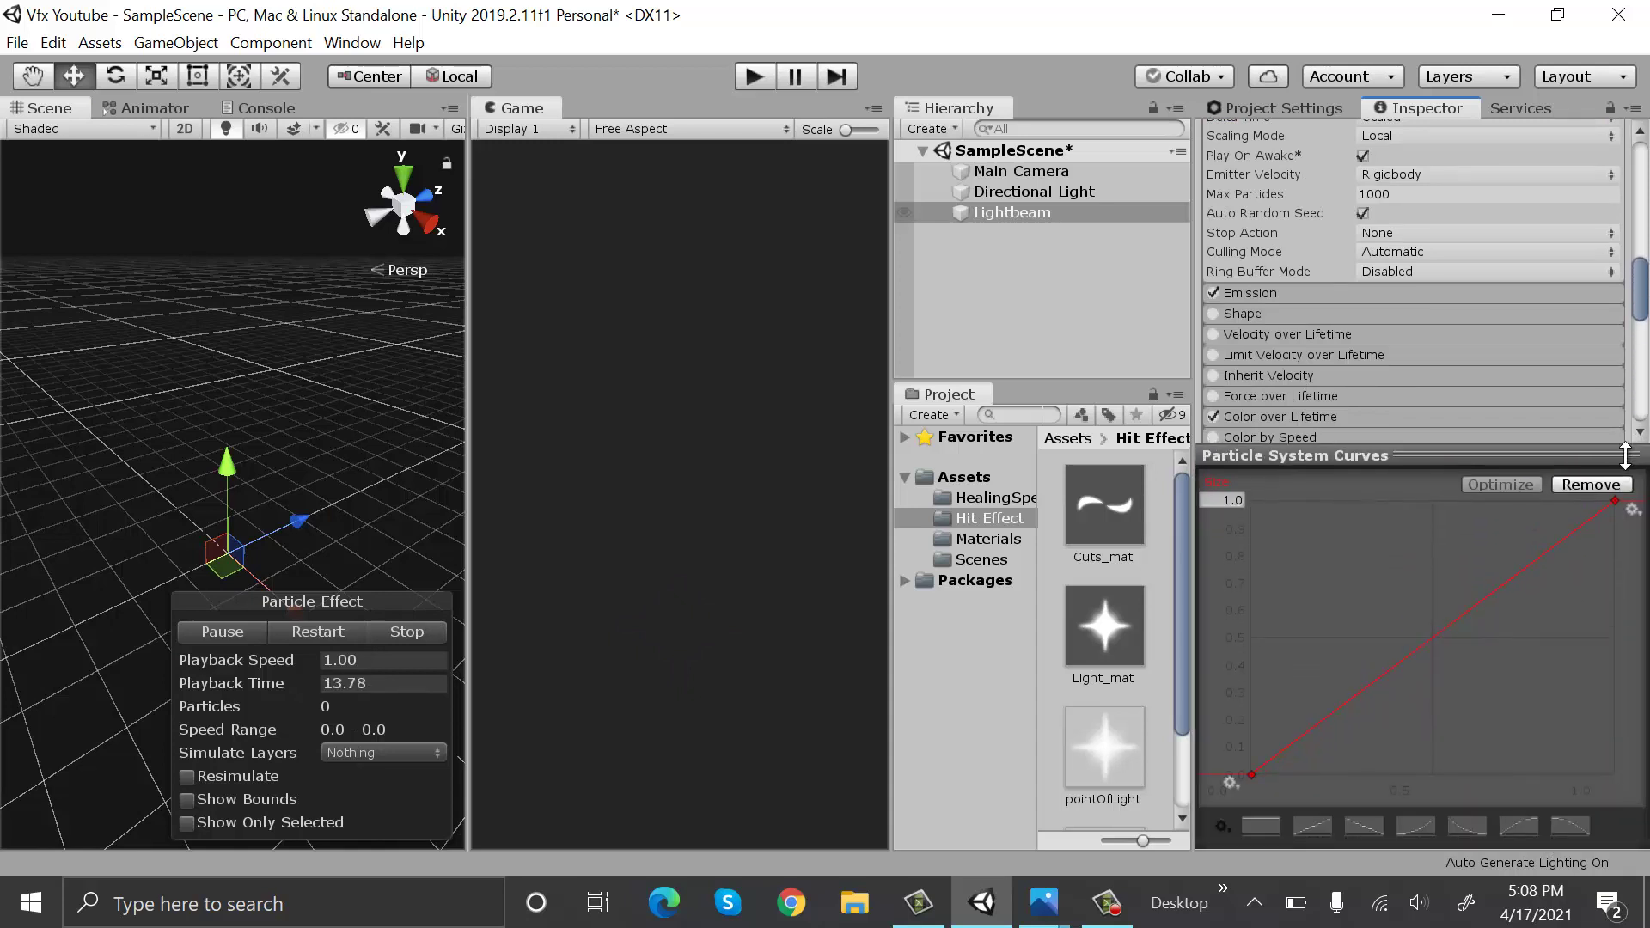
left_click(1573, 825)
Add a key along the falling size curve and lower its starting key so the particle size rises before shrinking
right_click(1456, 590)
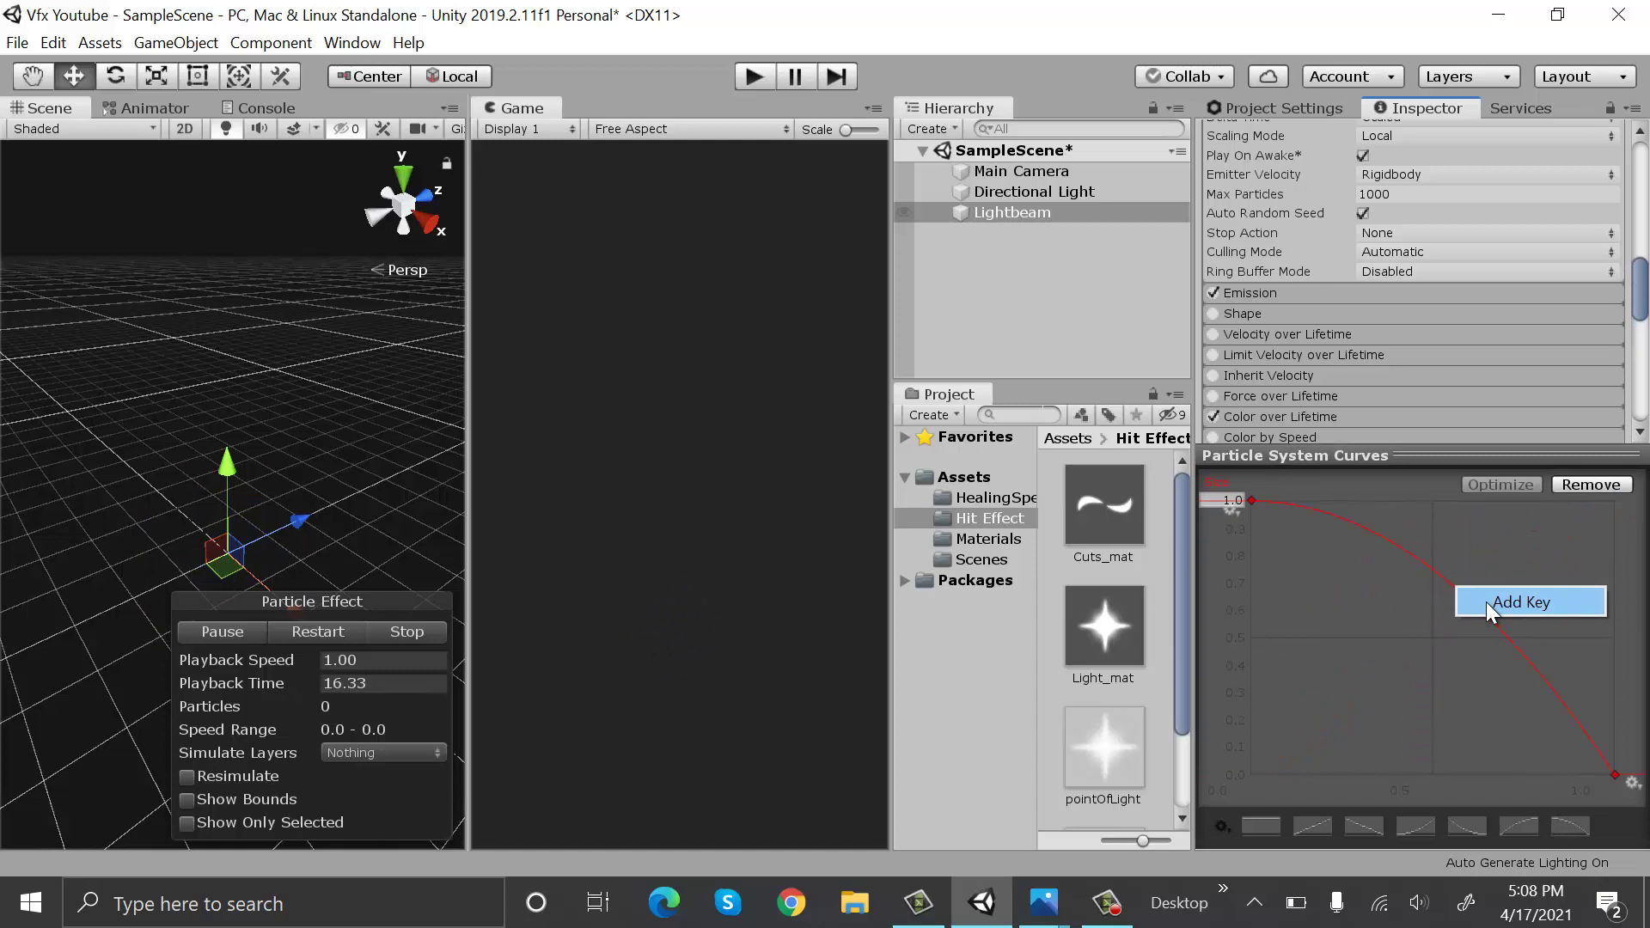
left_click(1487, 602)
left_click_drag(1252, 500, 1273, 662)
left_click_drag(1518, 454, 1512, 835)
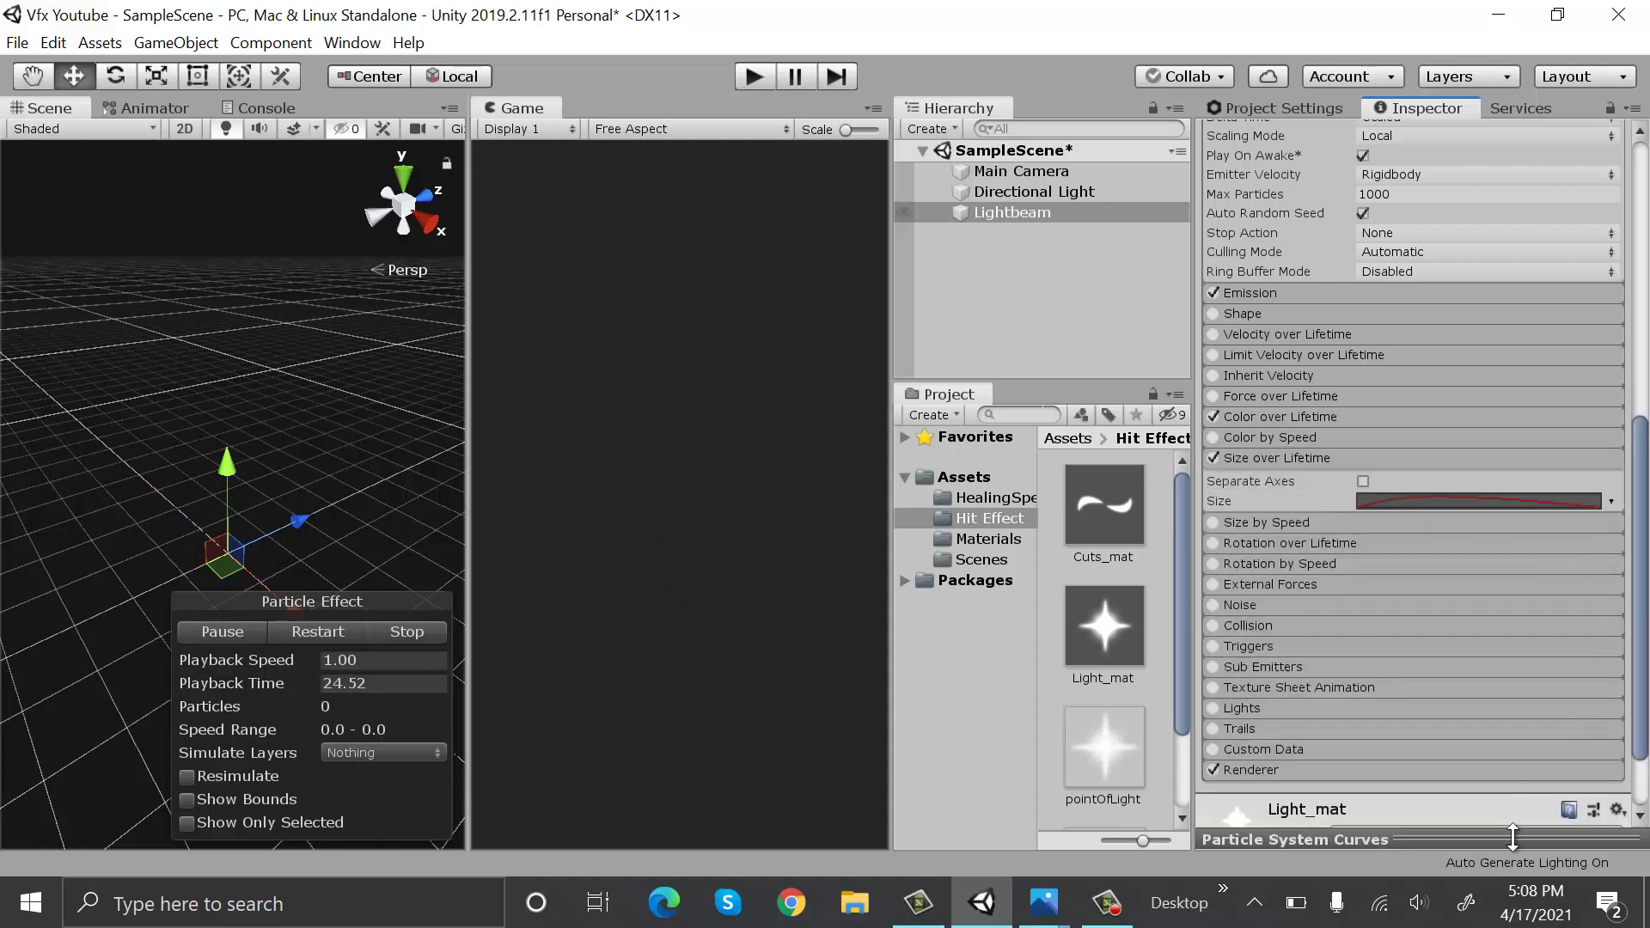
left_click(1534, 463)
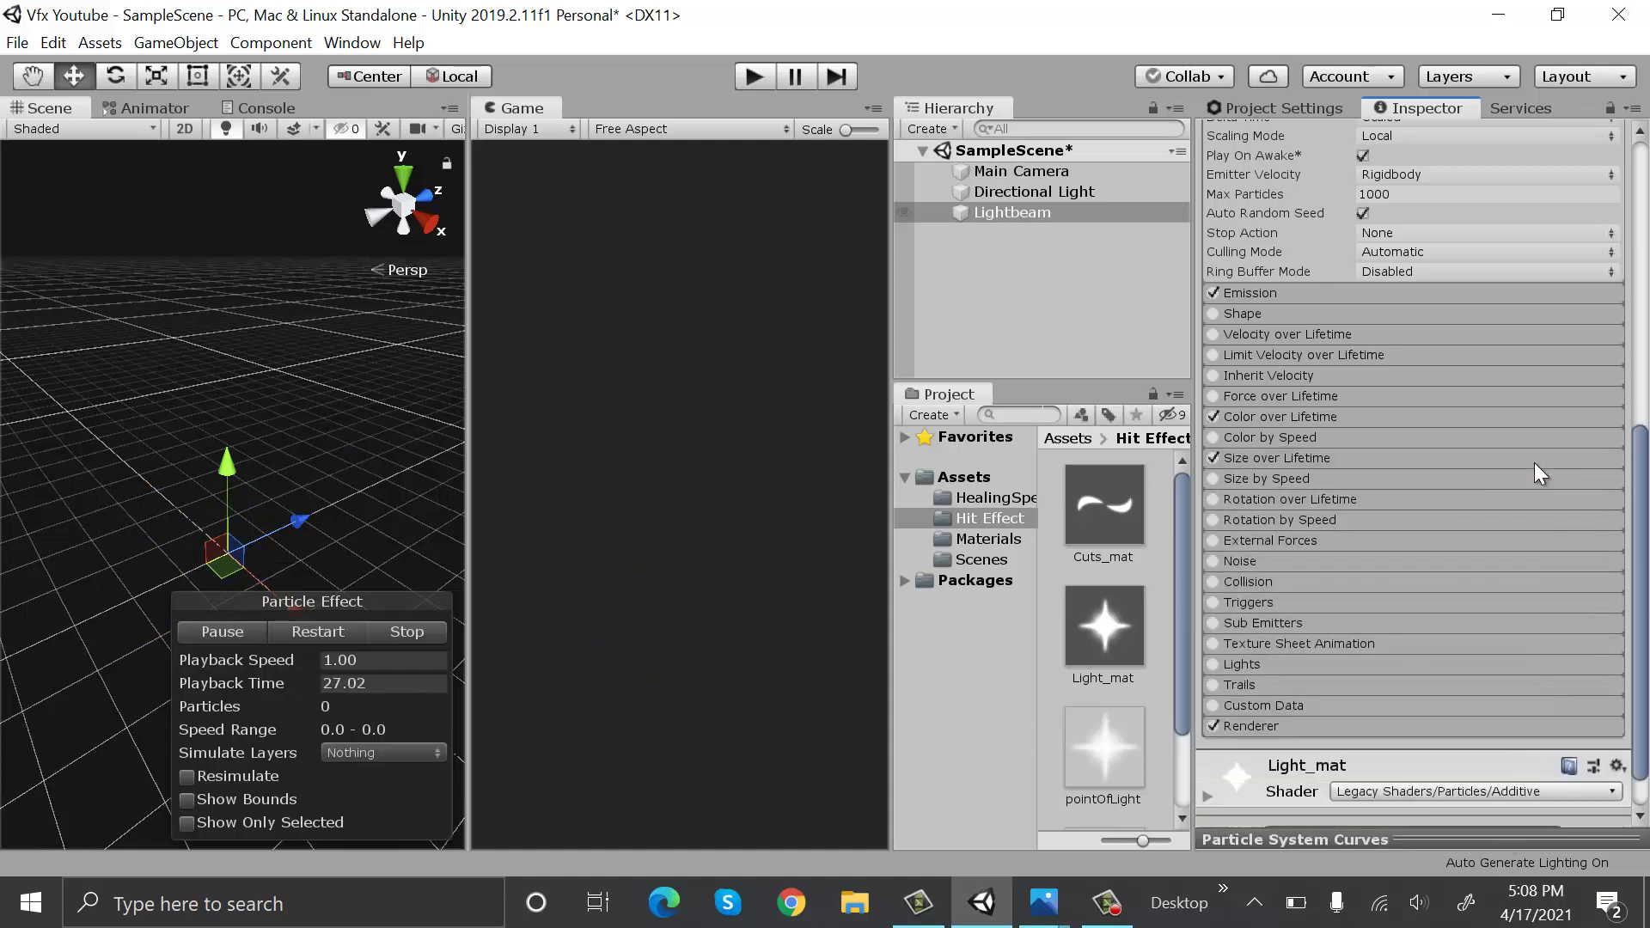
Add a Point Light as a child of the Lightbeam object
right_click(1055, 213)
mouse_move(1261, 541)
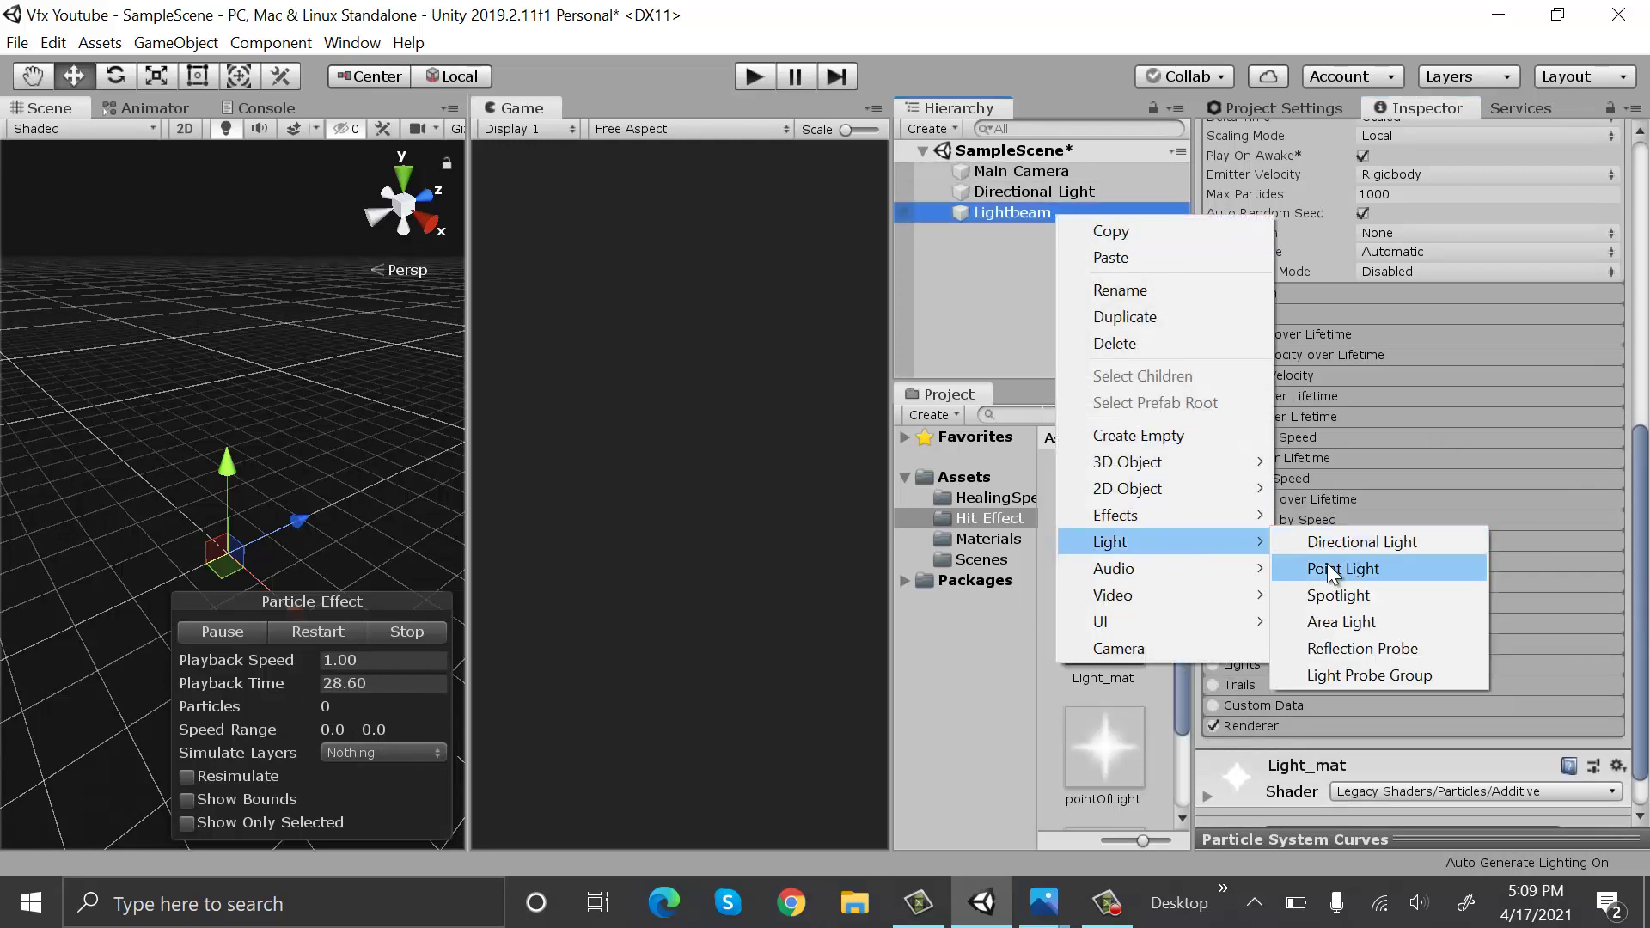
left_click(1330, 569)
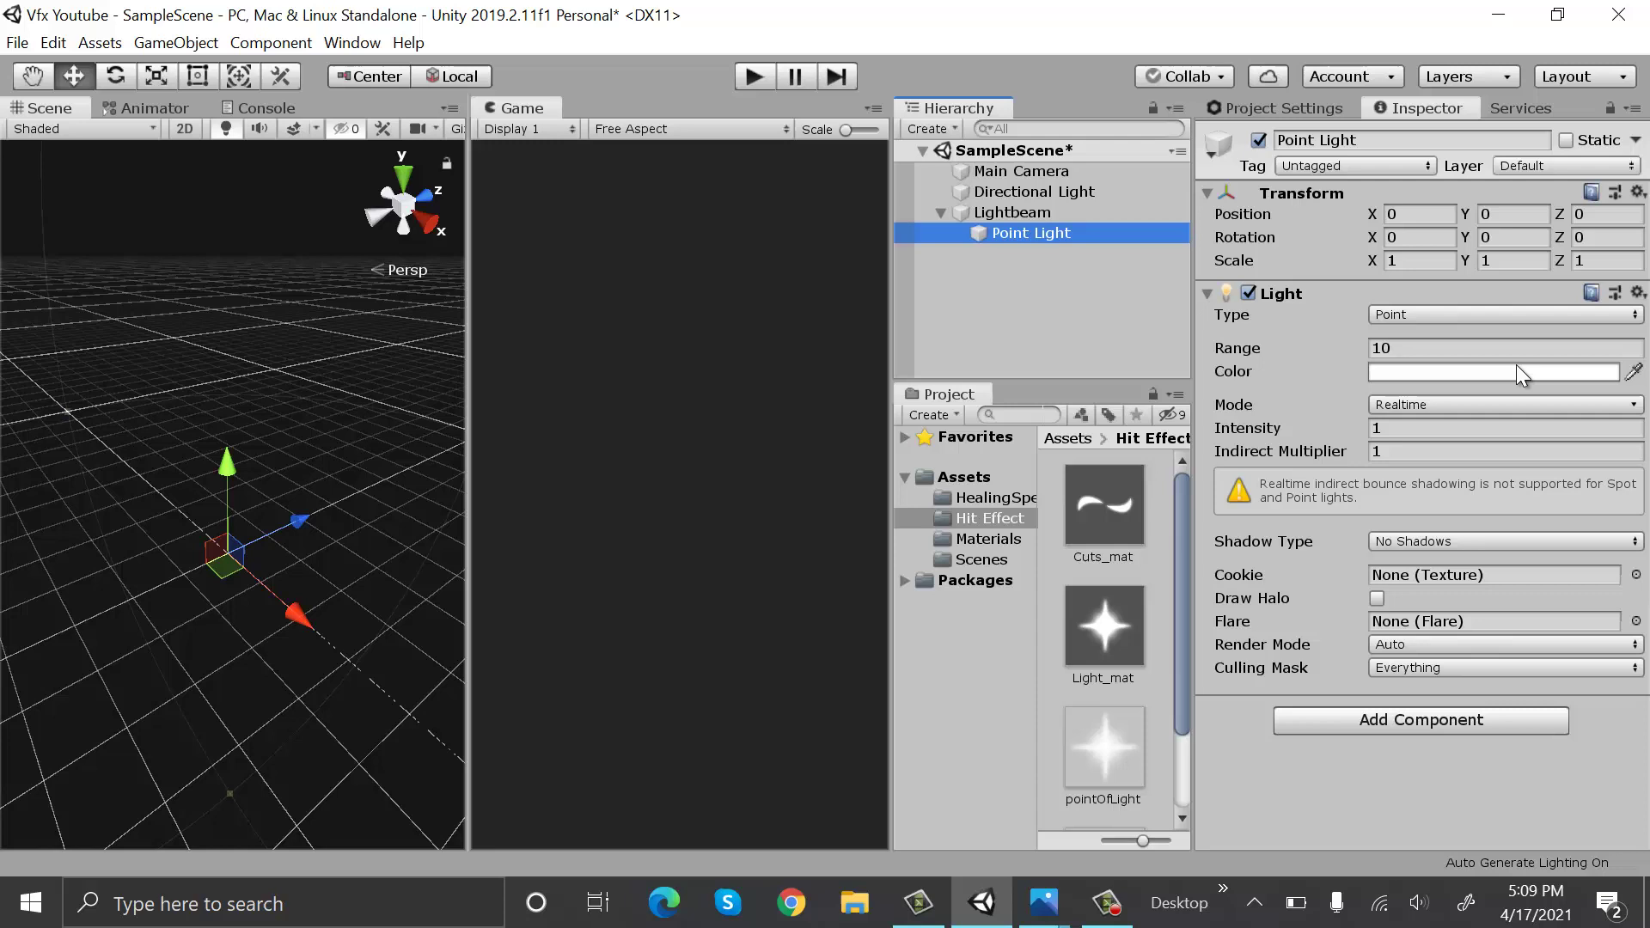
Enable Lightbeam's Lights module and assign the child Point Light as its light
left_click(1119, 213)
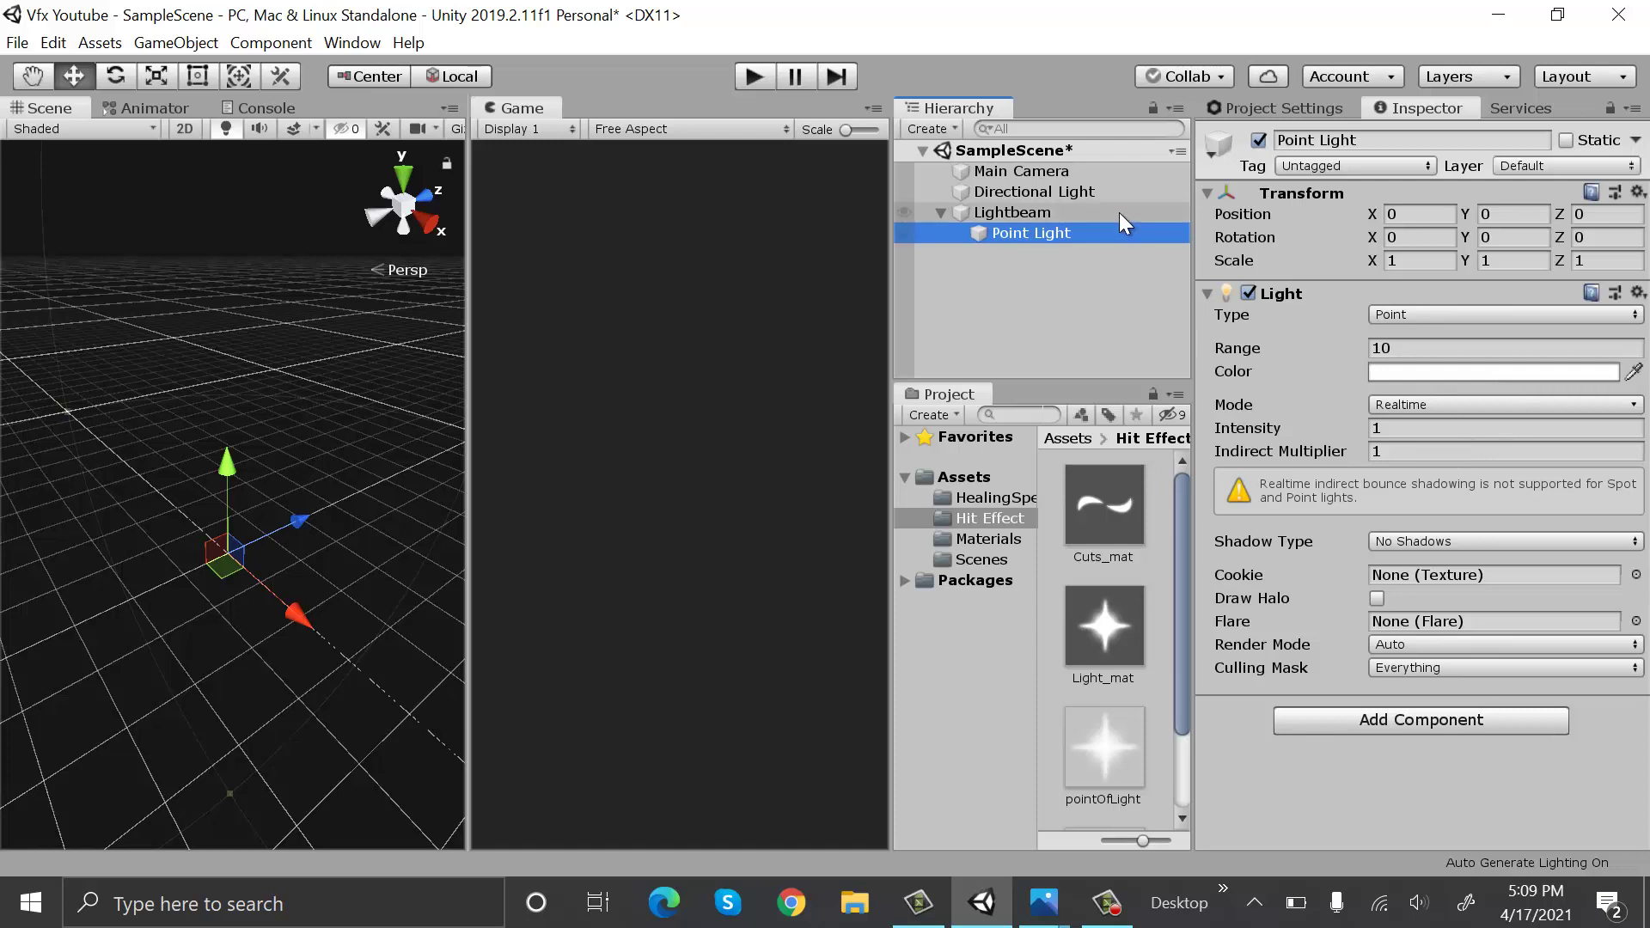
scroll(1231, 642, "down", 10)
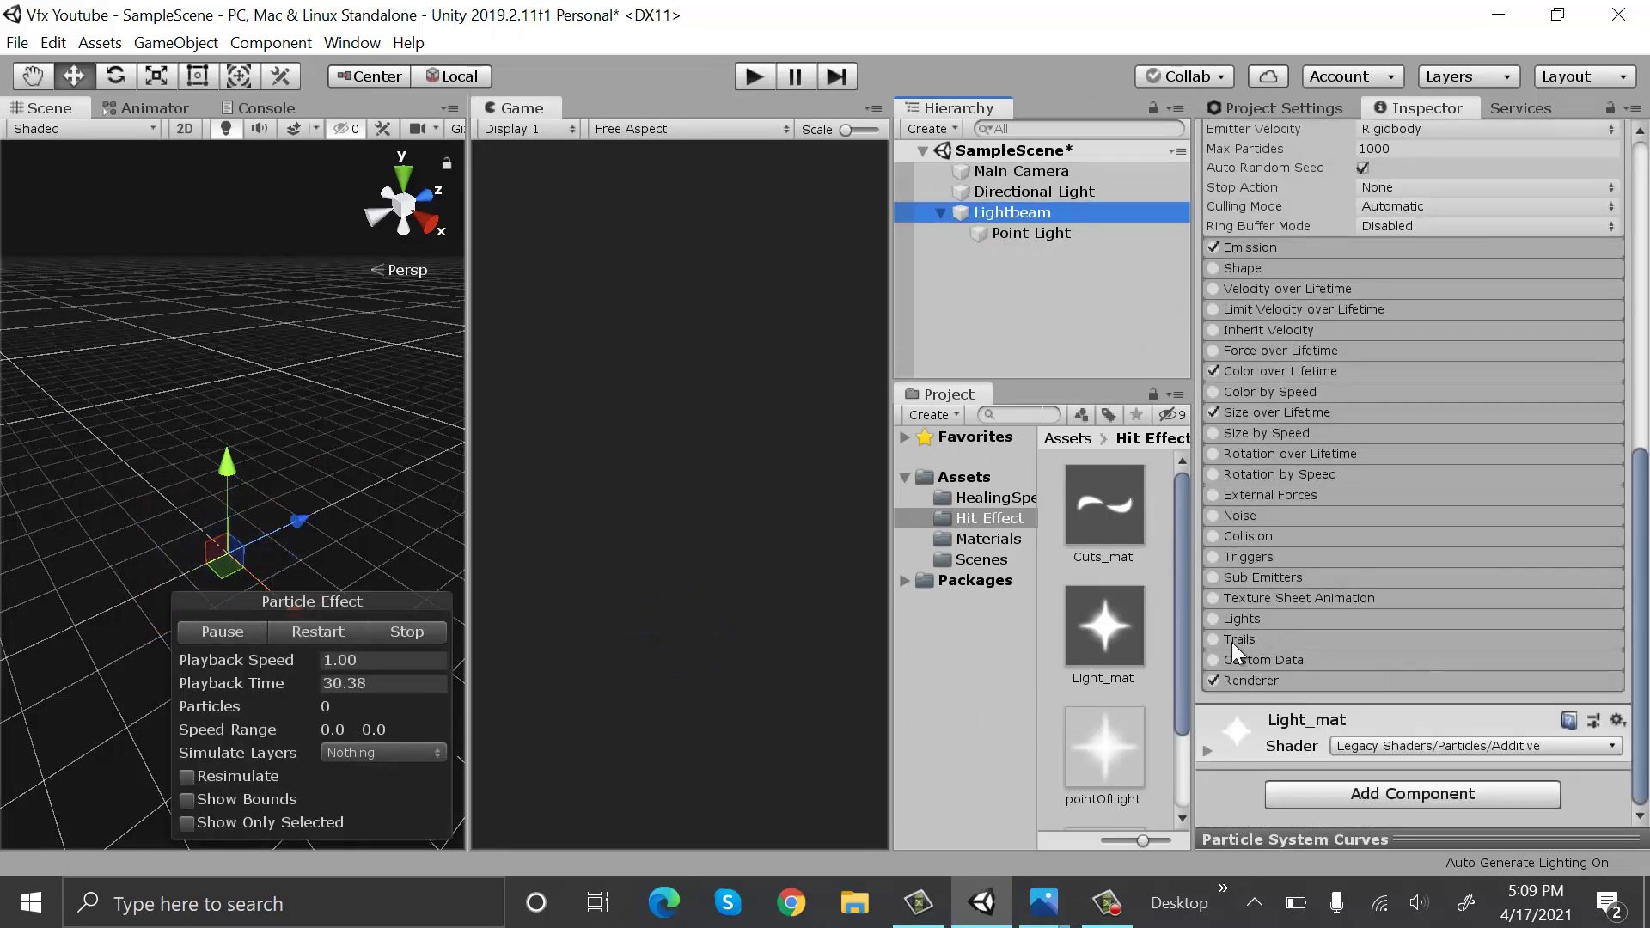
left_click(1212, 620)
left_click(1289, 613)
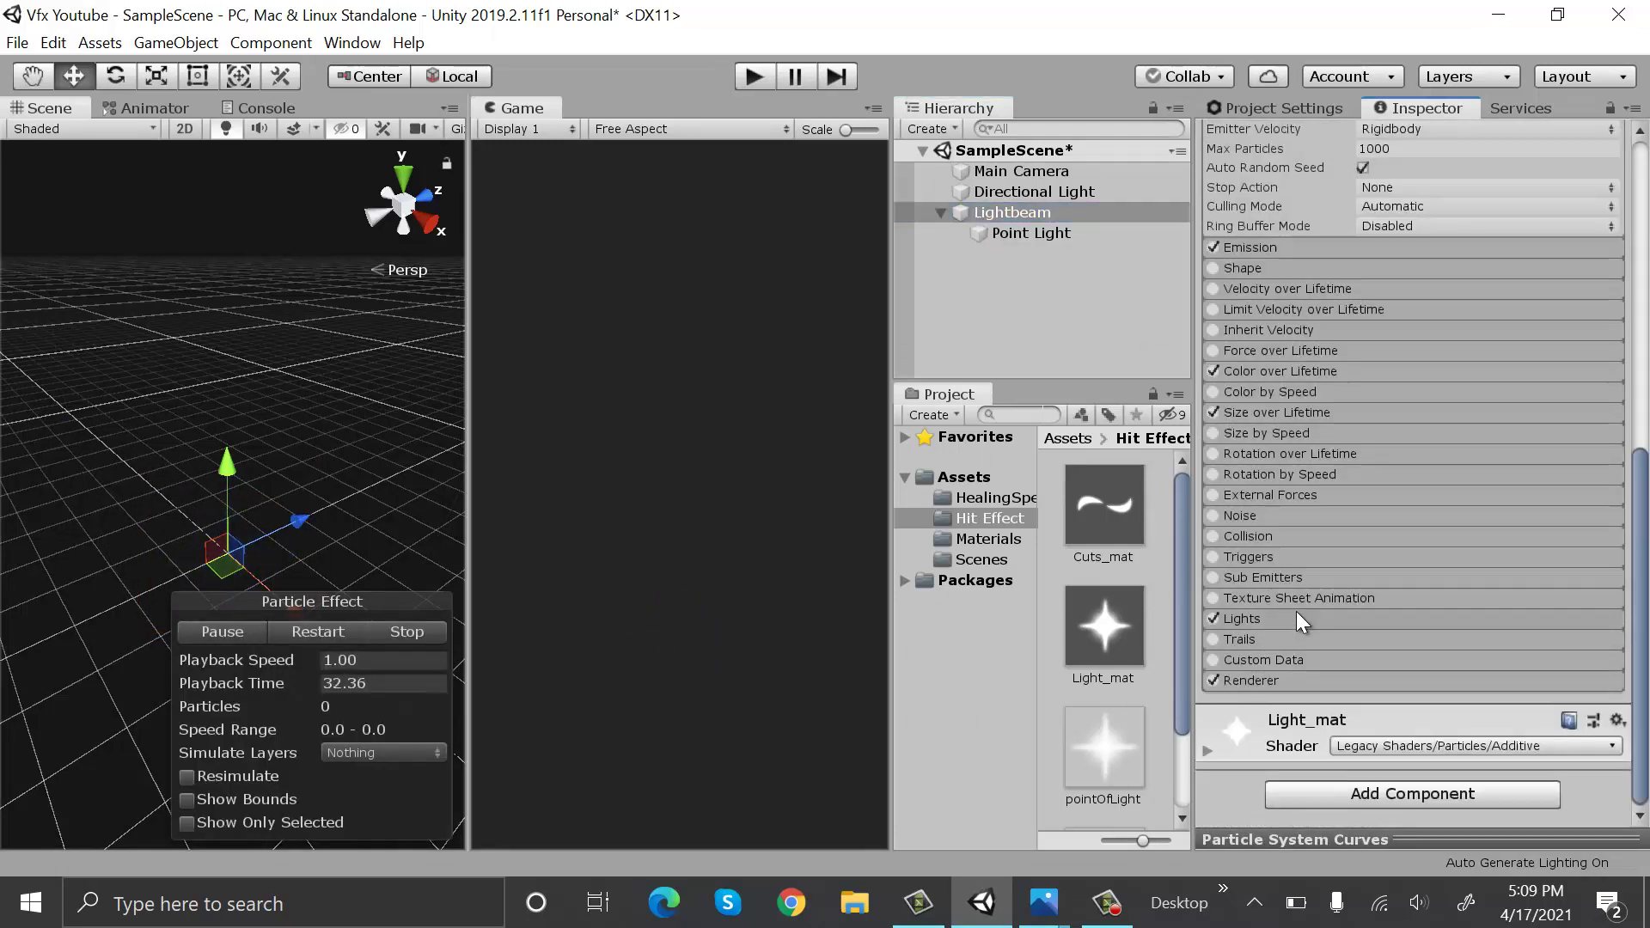
scroll(1564, 491, "down", 5)
left_click_drag(1066, 234, 1484, 466)
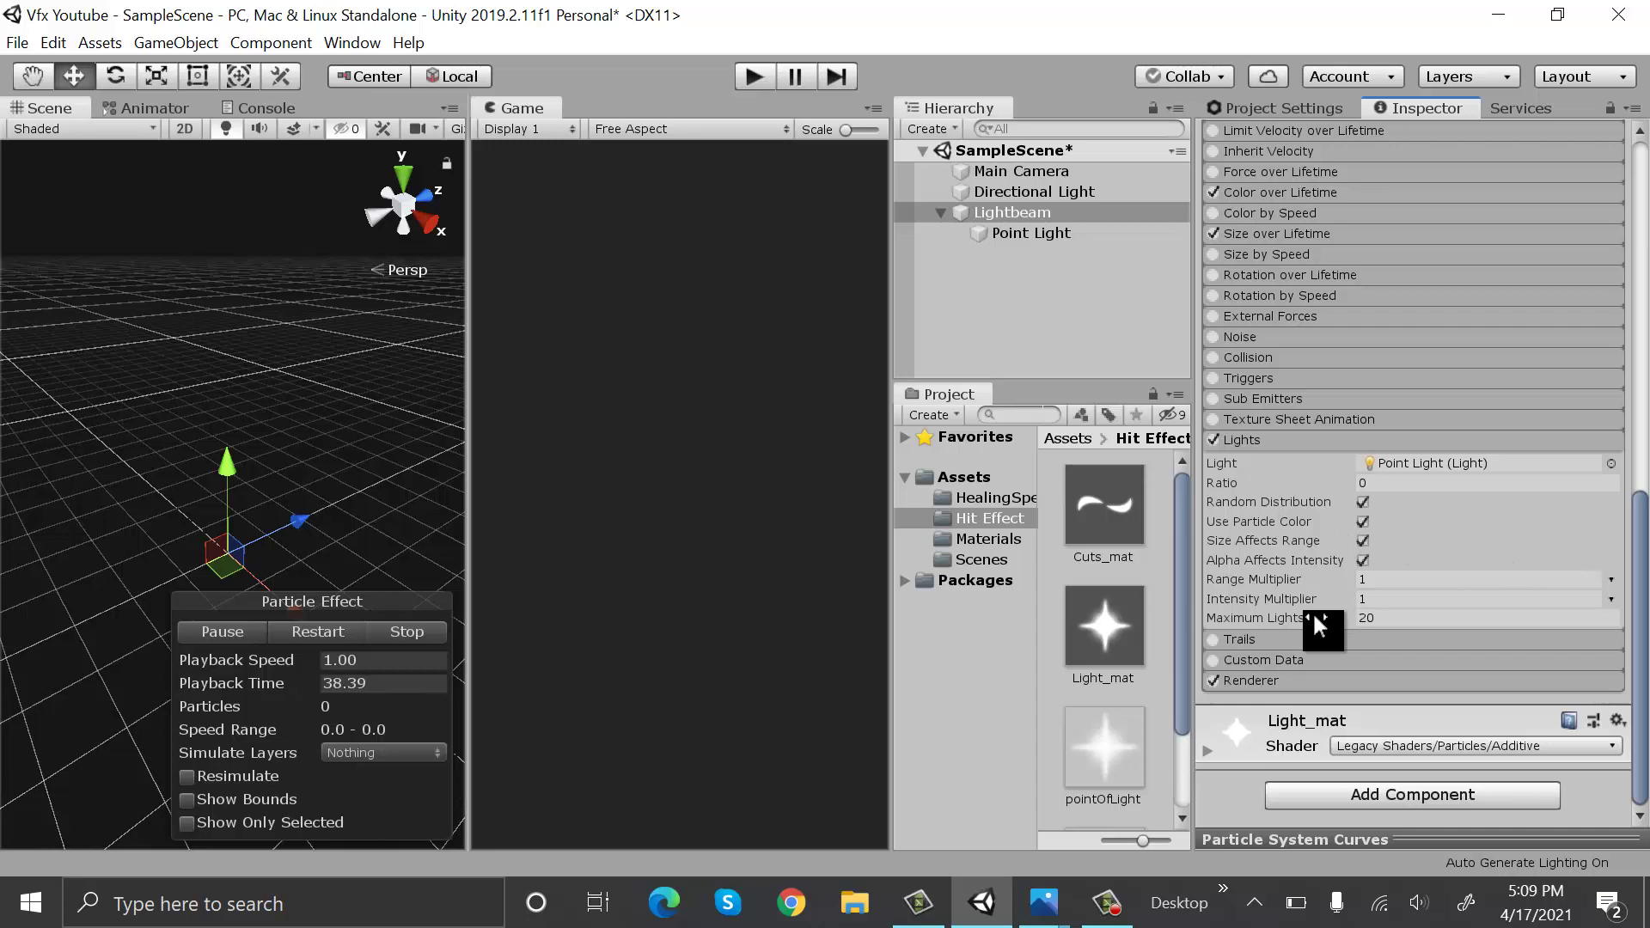
Set the Lights module's range multiplier to random between the constants 0.8 and 12, and its ratio to 1
left_click(1612, 582)
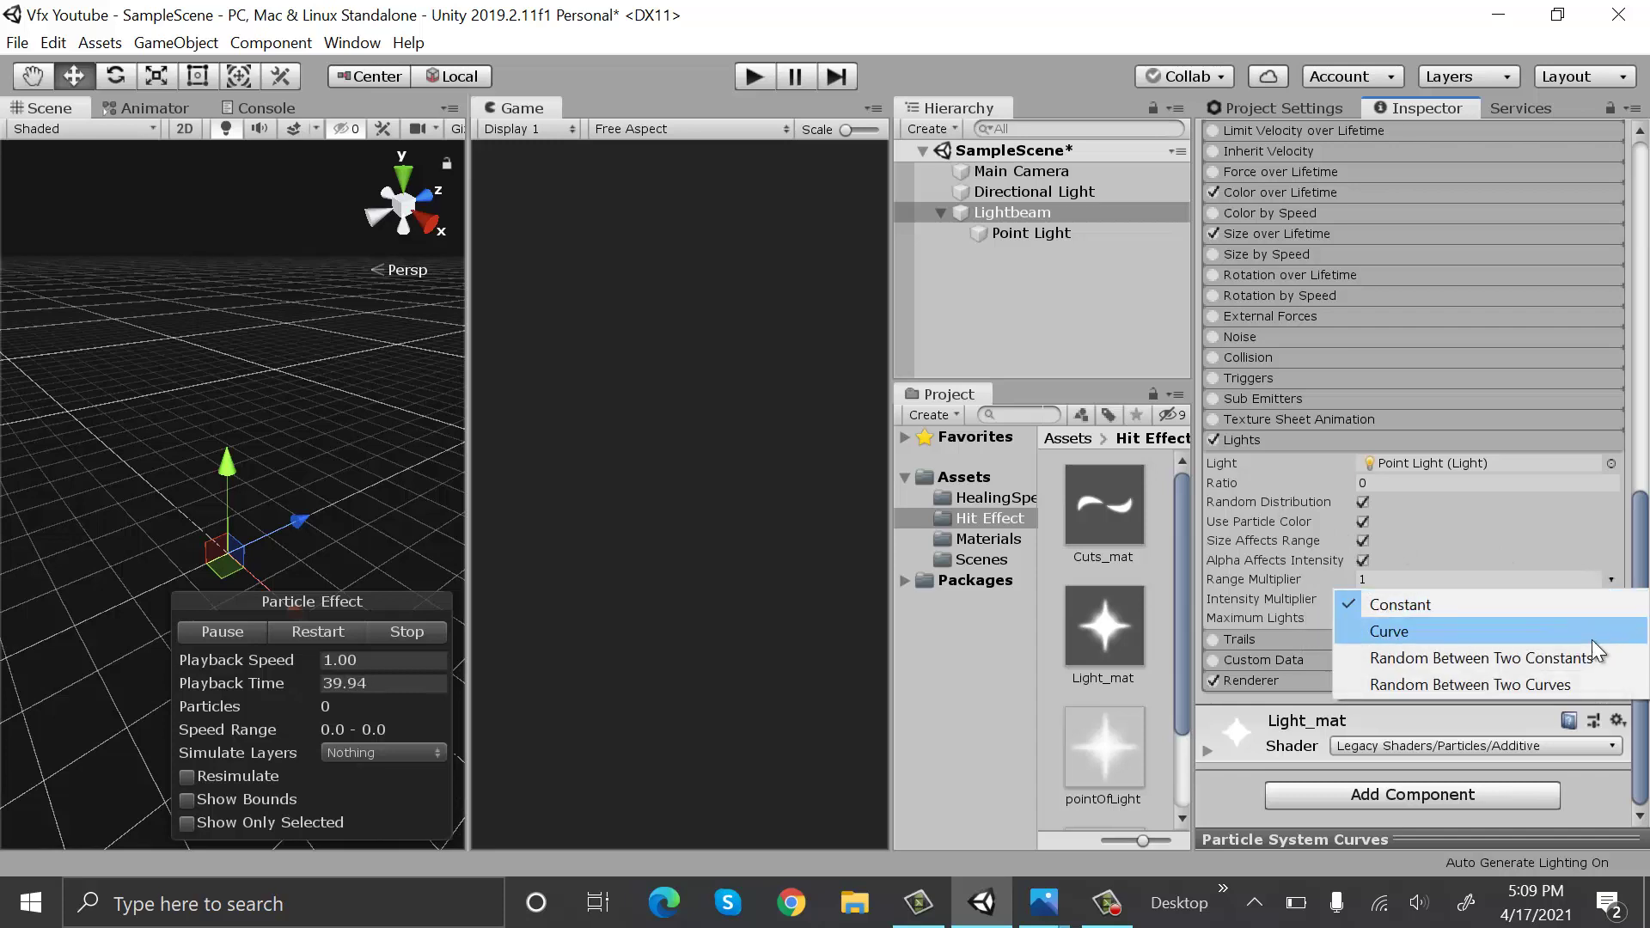
left_click(1586, 658)
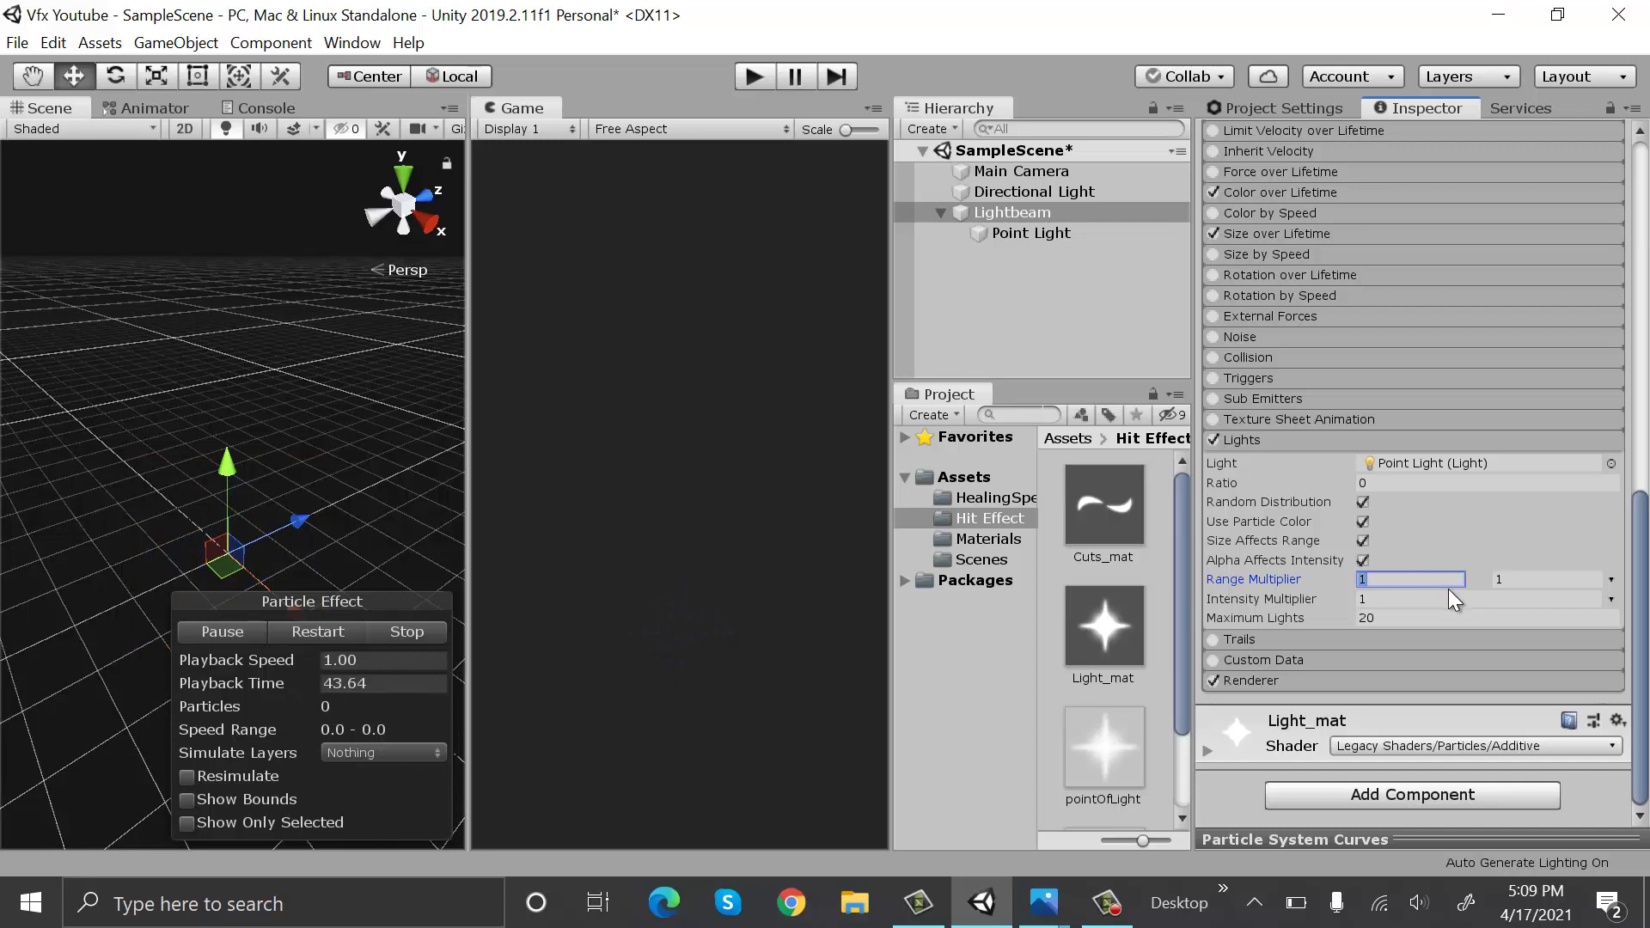
type("0.8")
left_click(1526, 579)
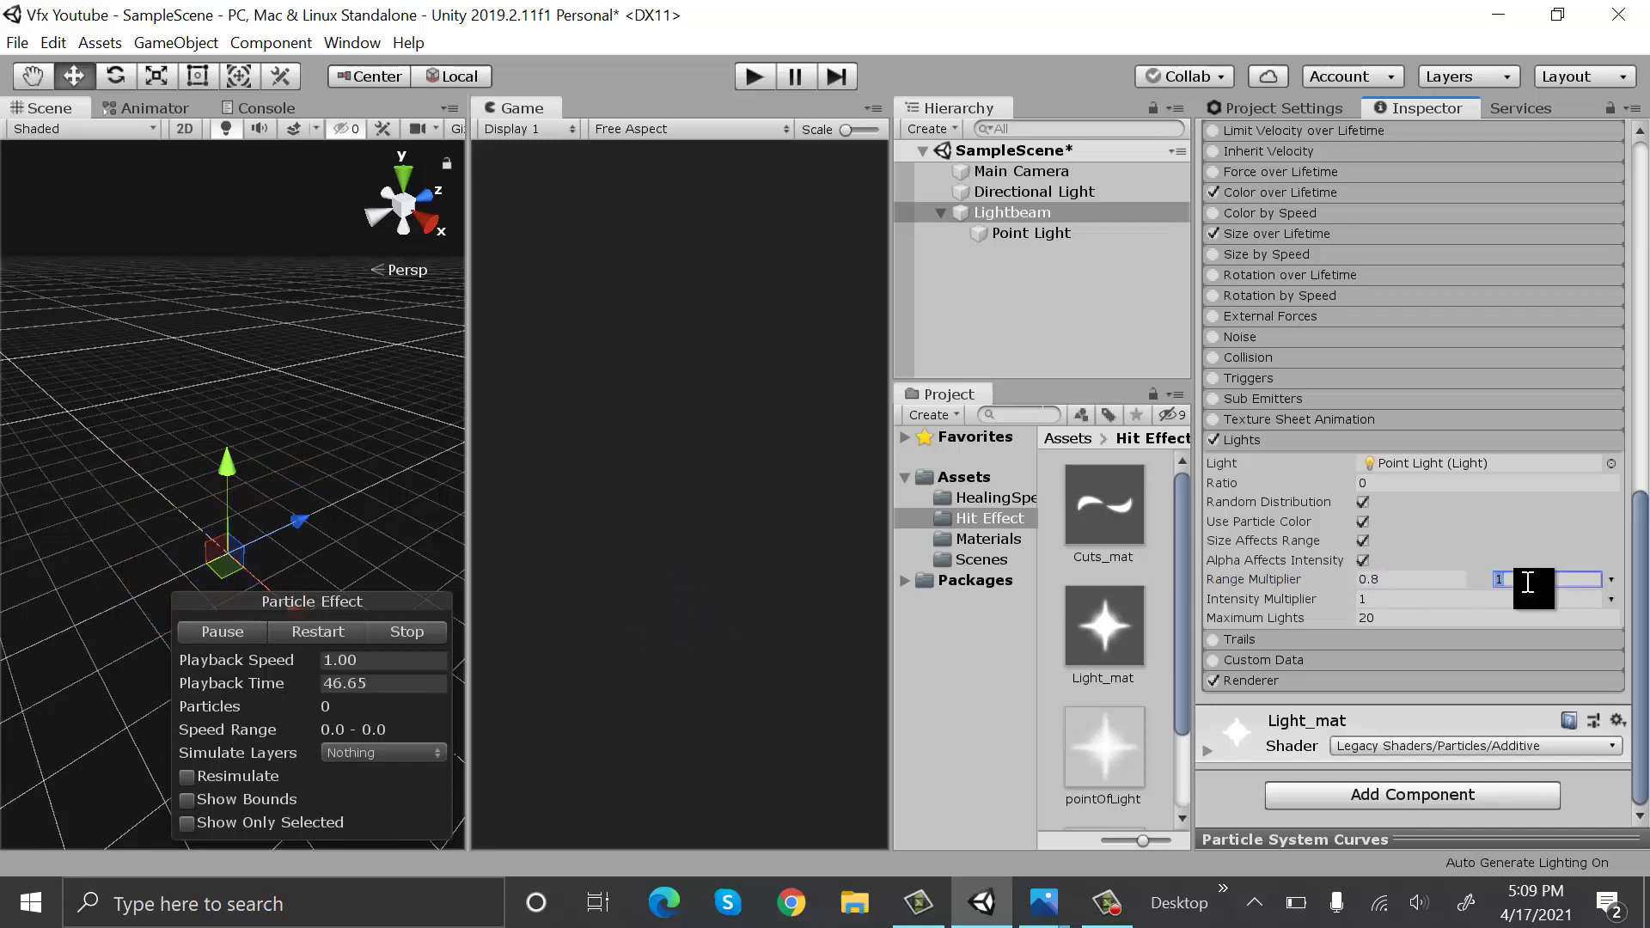
left_click(1410, 483)
type("1")
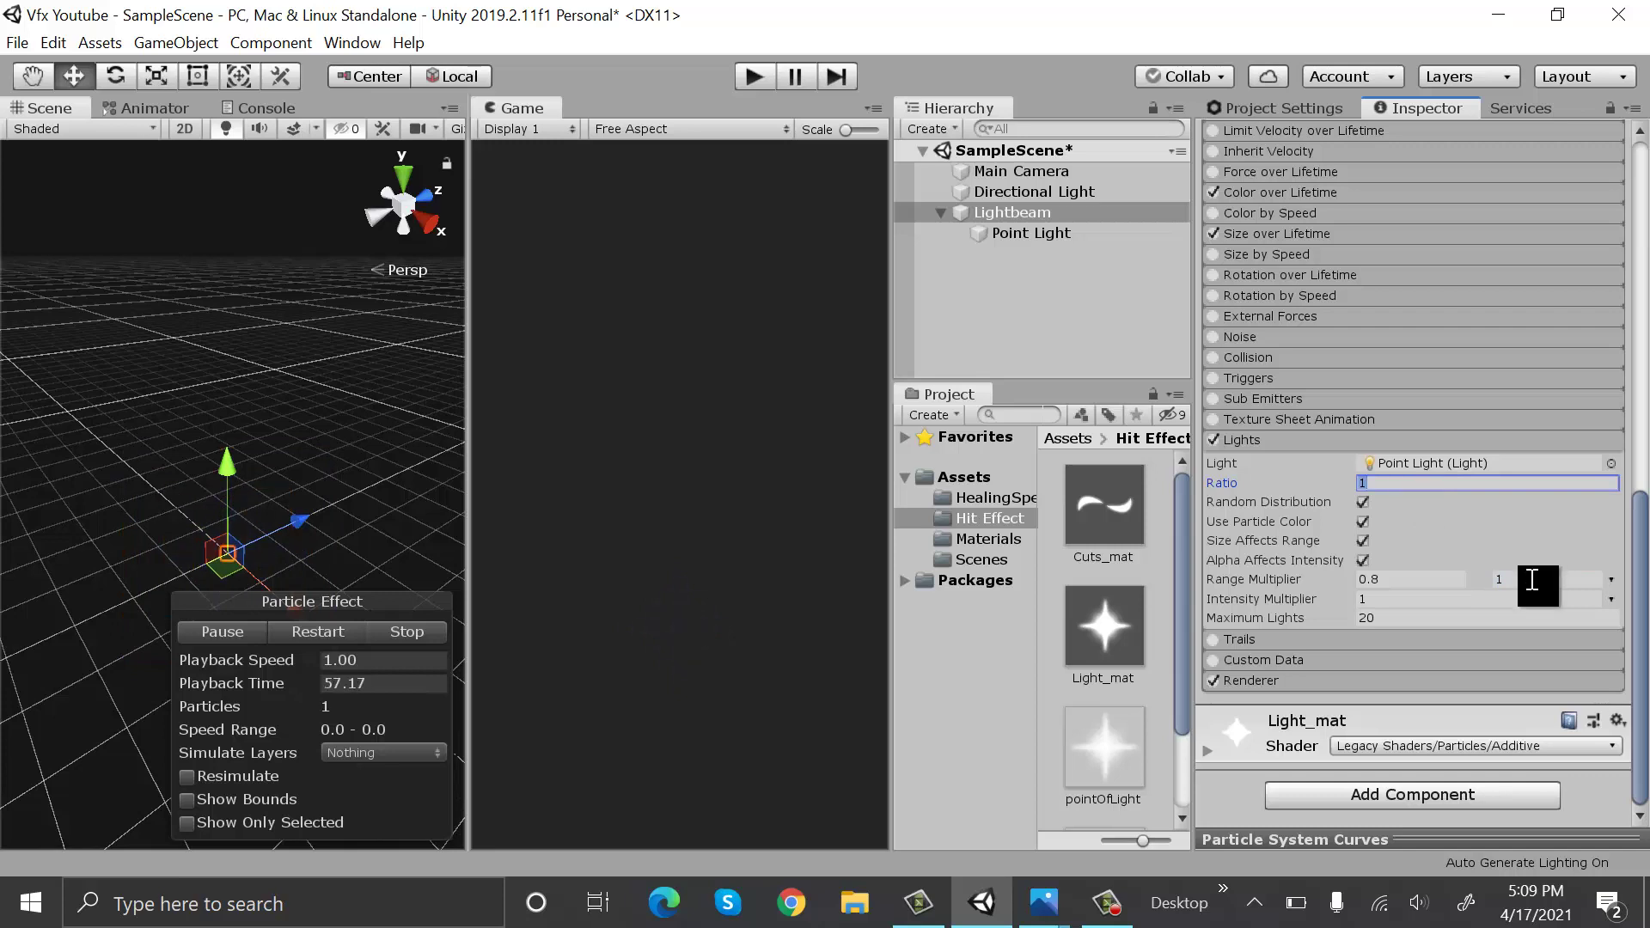
left_click(1533, 579)
type("12")
Set the Lights intensity multiplier to random between 0.8 and 1 and limit the maximum lights to 1
left_click(1449, 599)
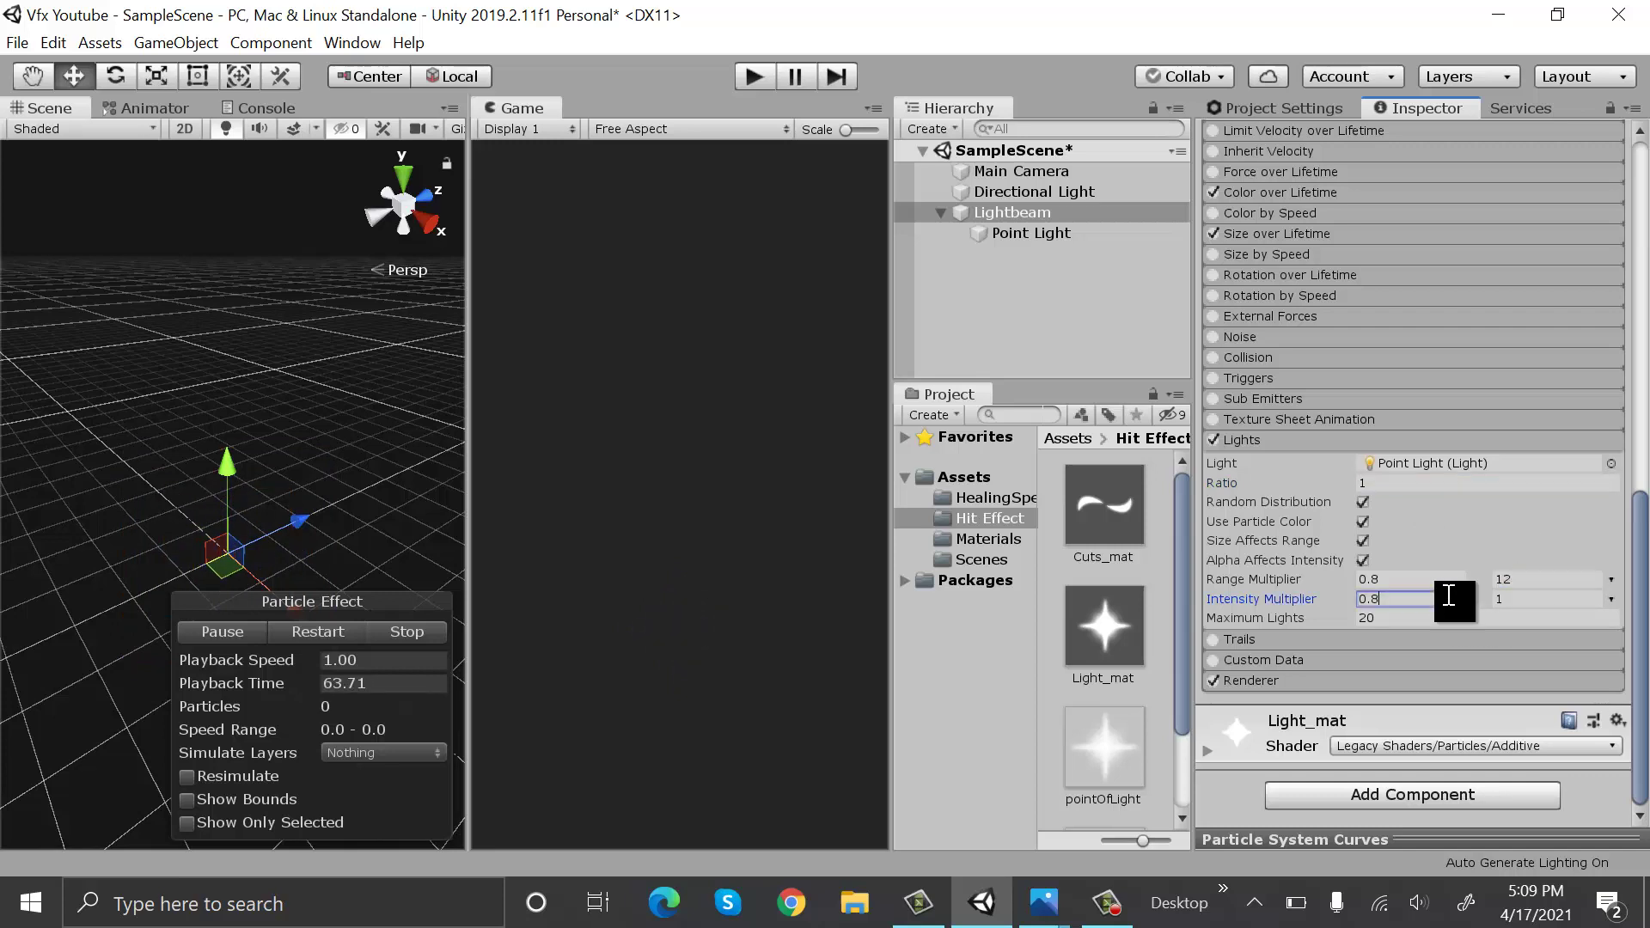
type("0.8")
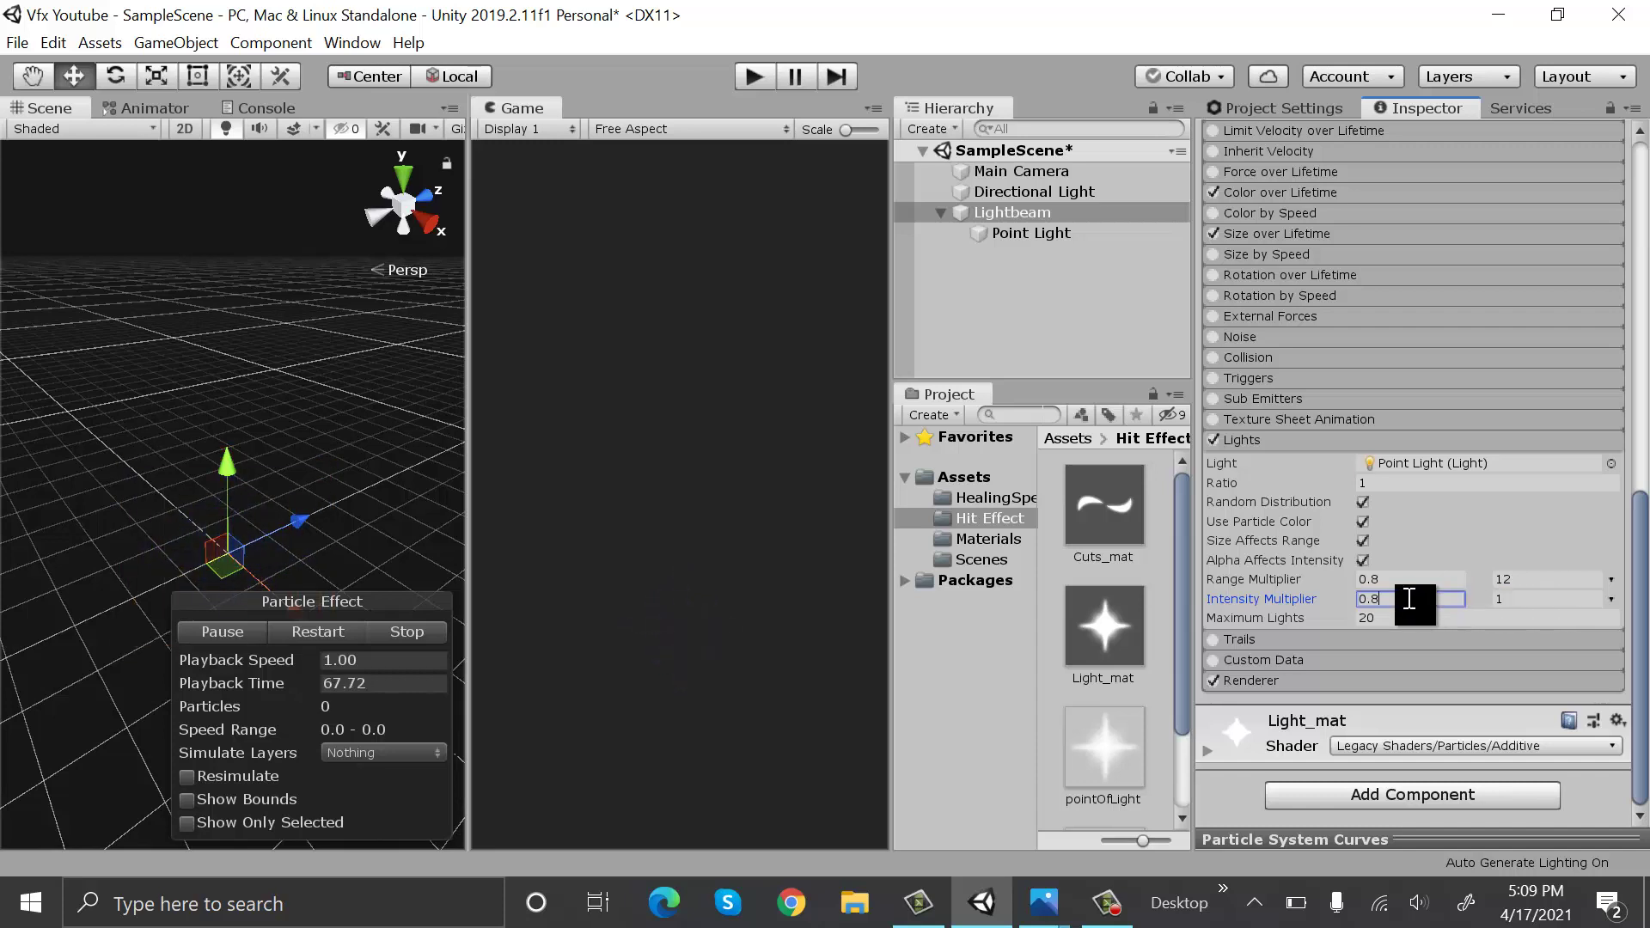
left_click(1470, 618)
type("1")
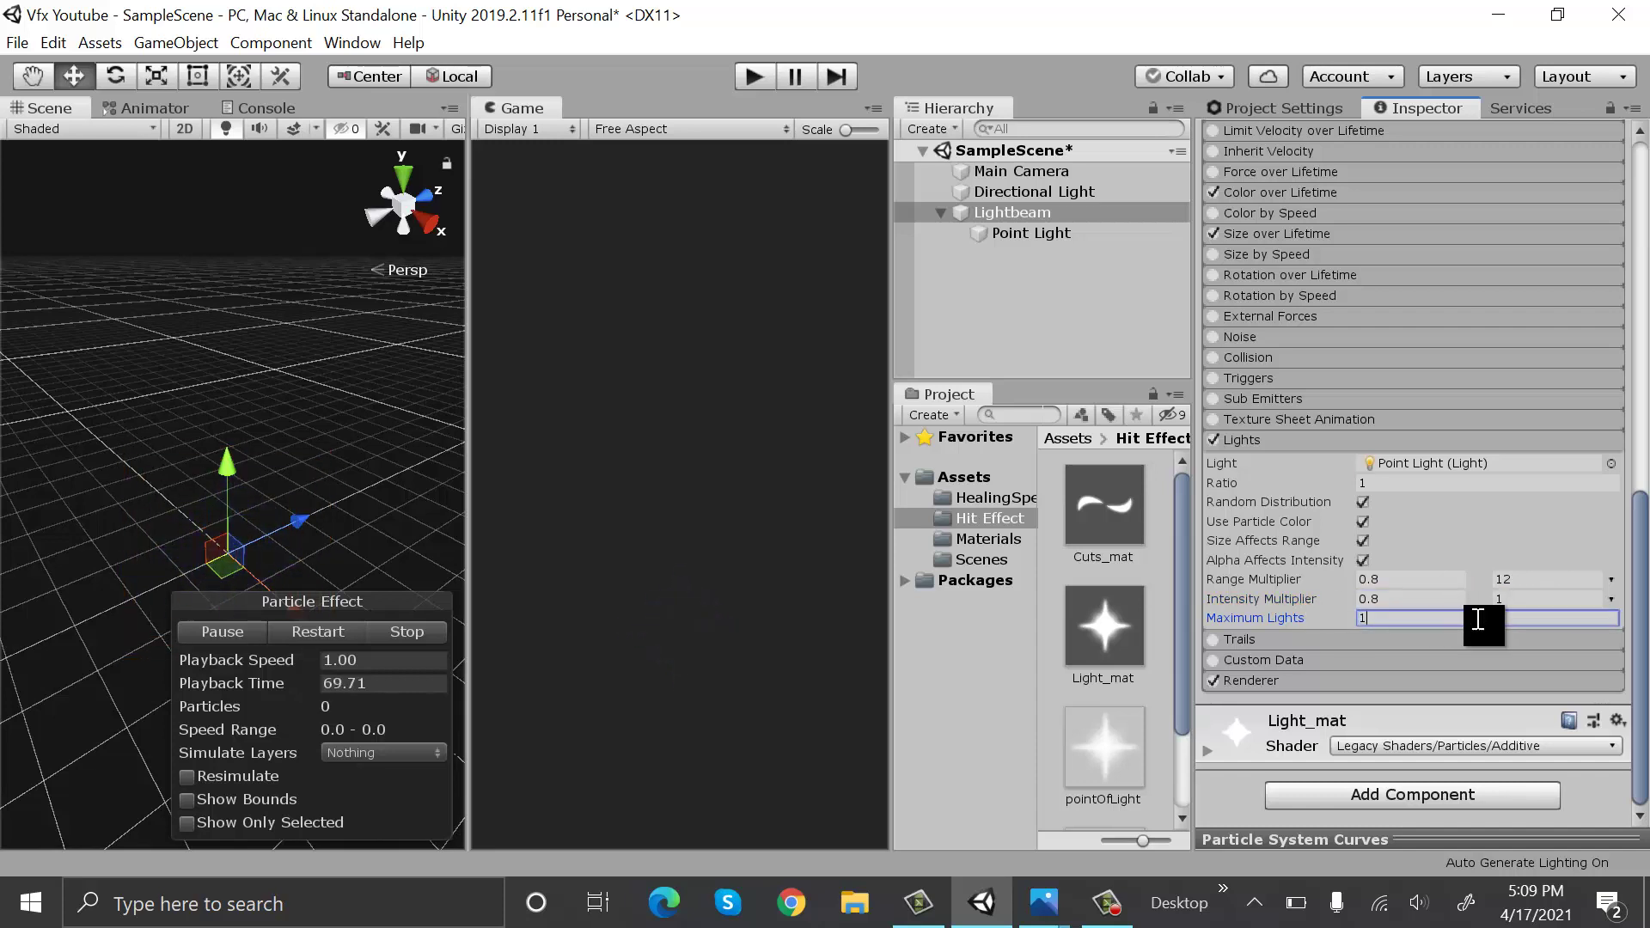
left_click(1516, 440)
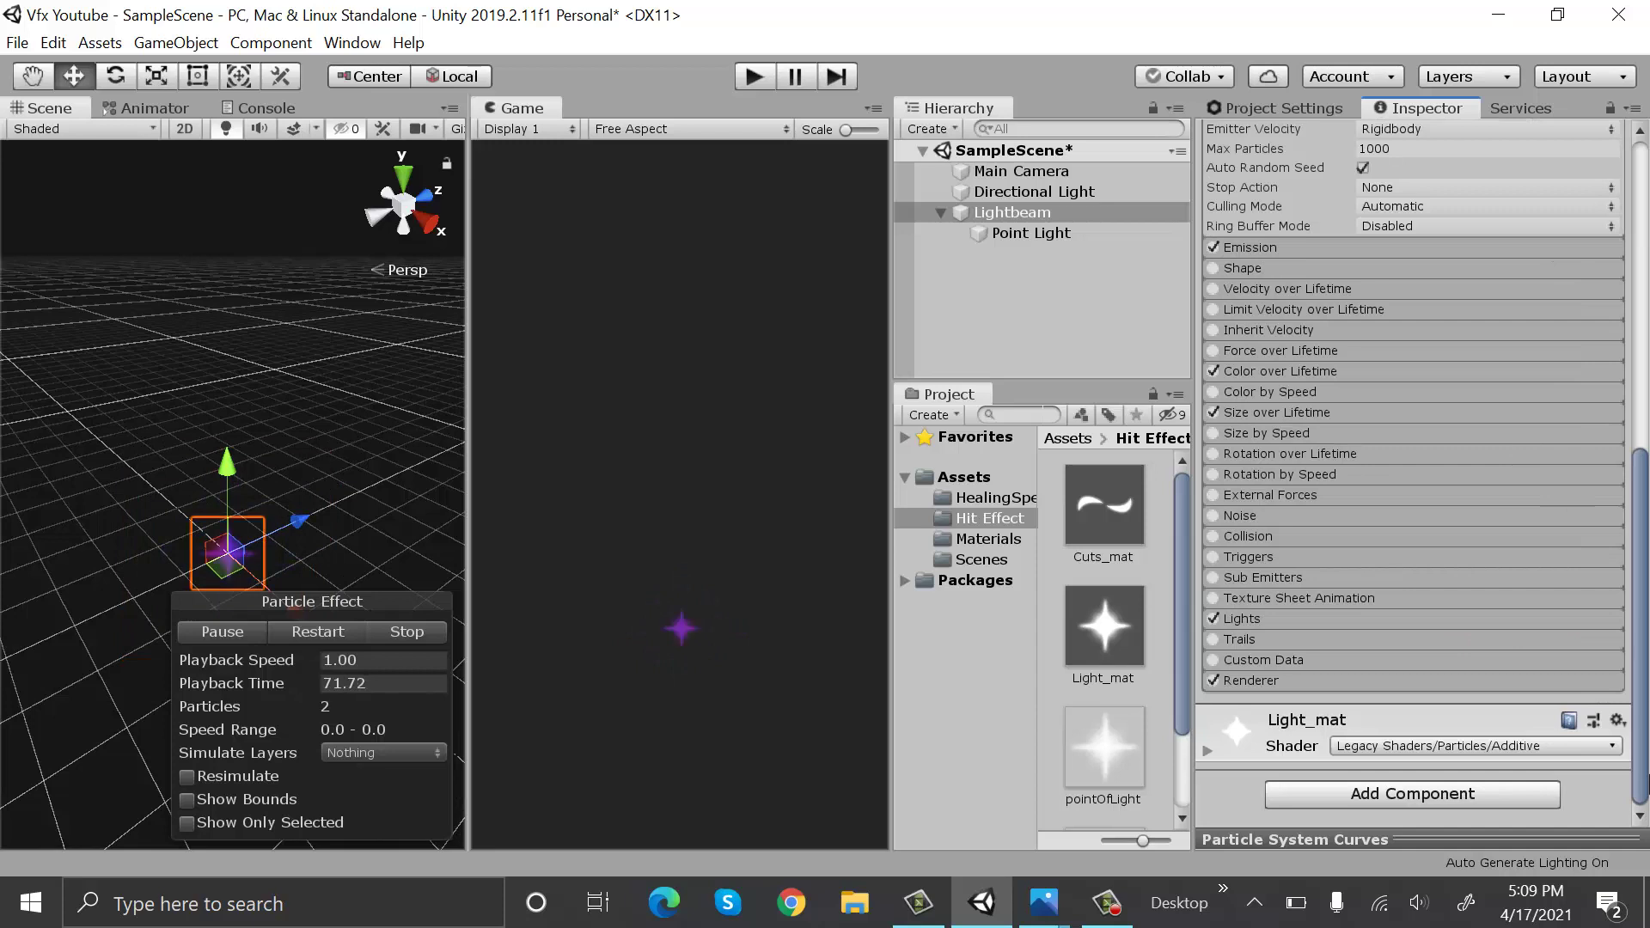
Duplicate the Lightbeam object and delete the Point Light child from the copy
left_click_drag(1646, 632, 1643, 279)
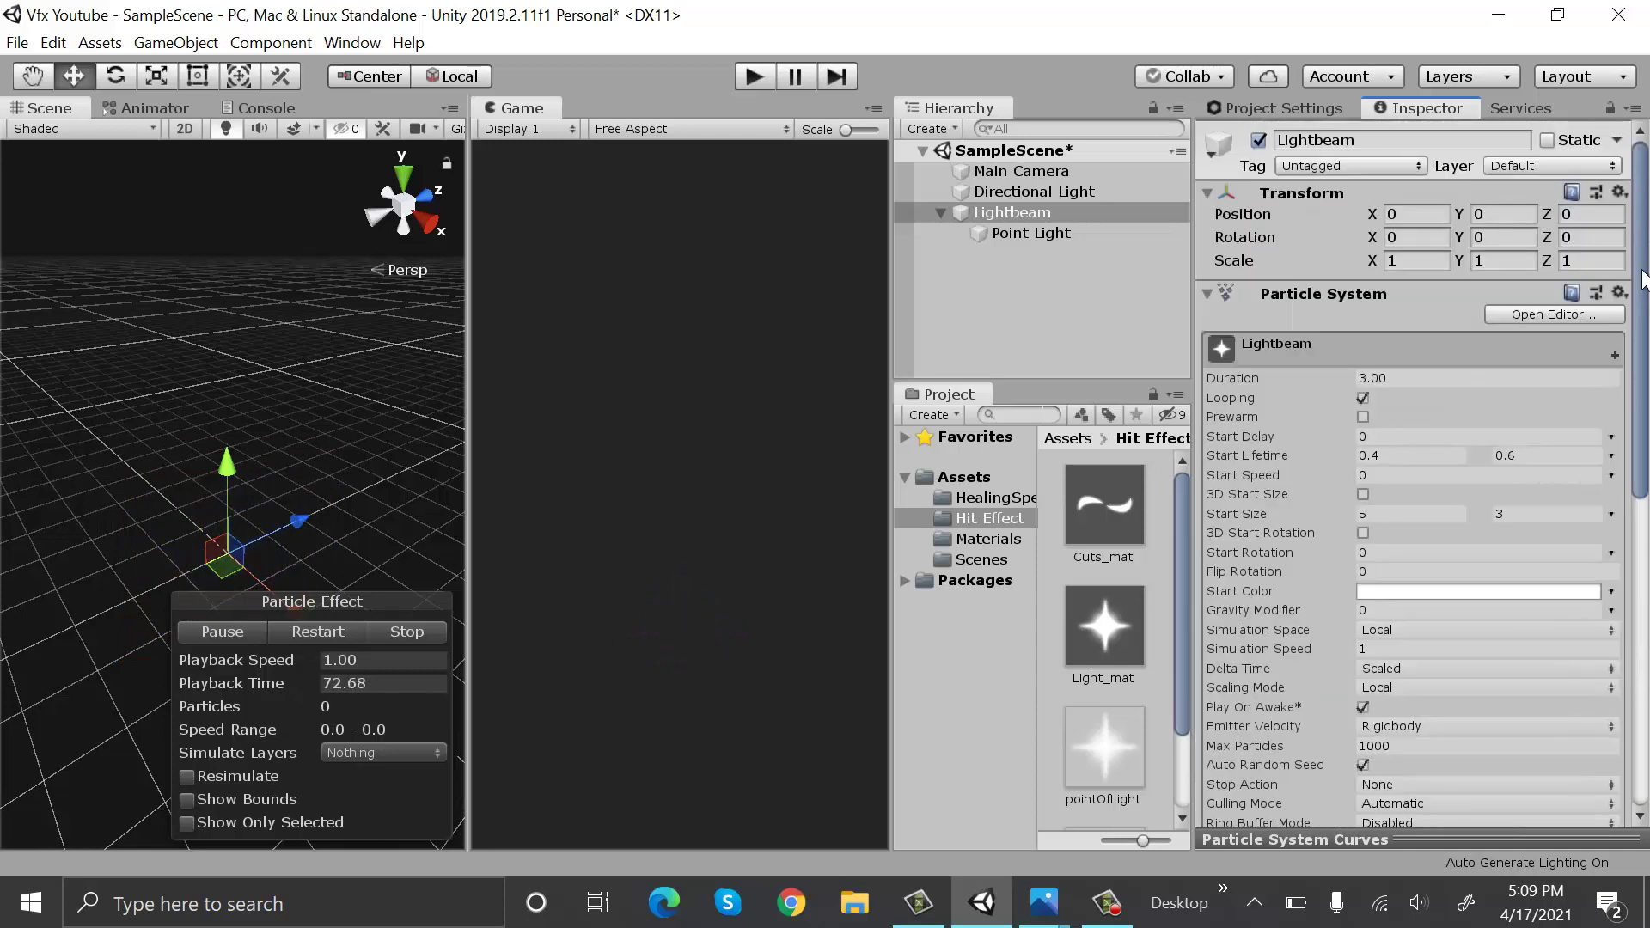
left_click(1076, 206)
key("ctrl+d")
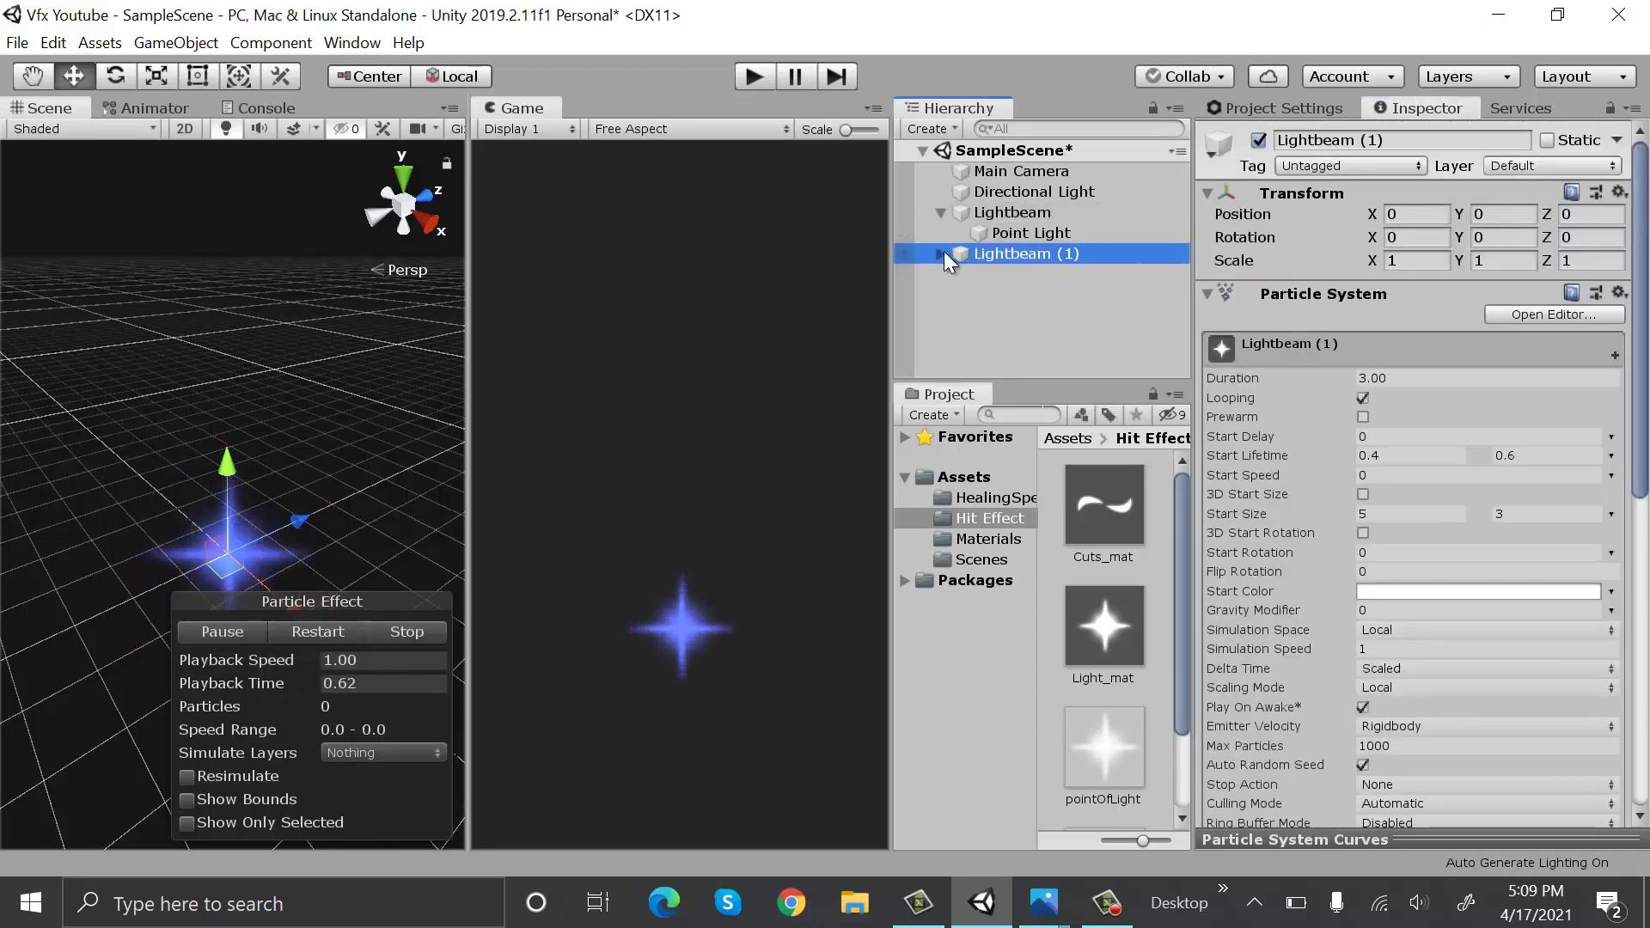
left_click(941, 254)
left_click(1045, 278)
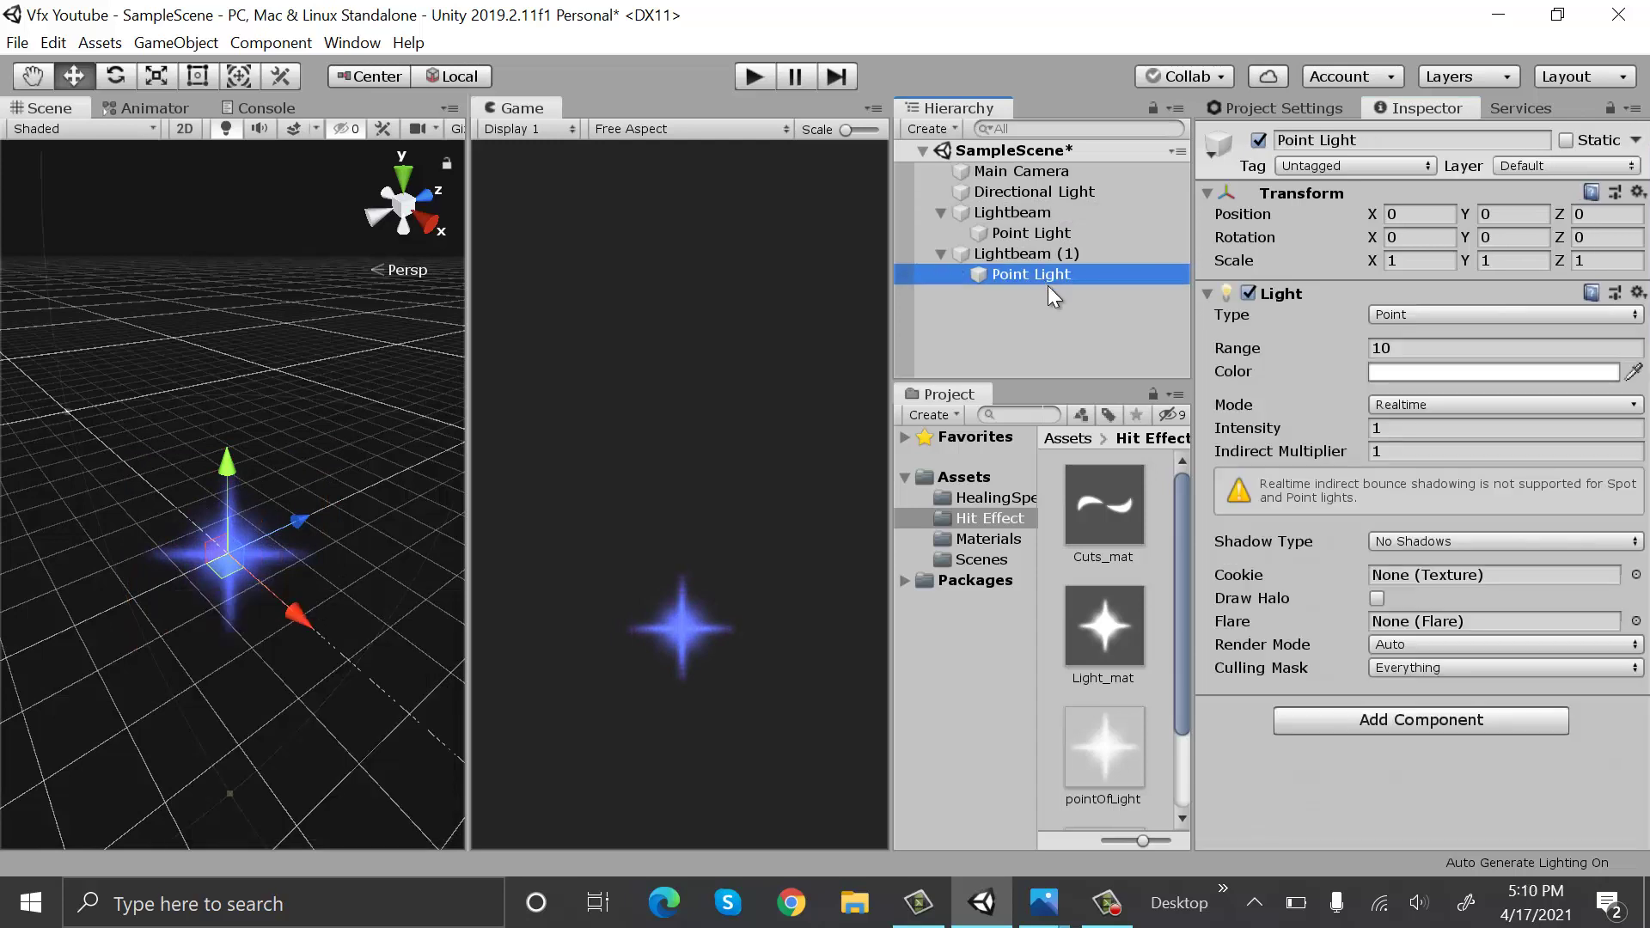
key("Delete")
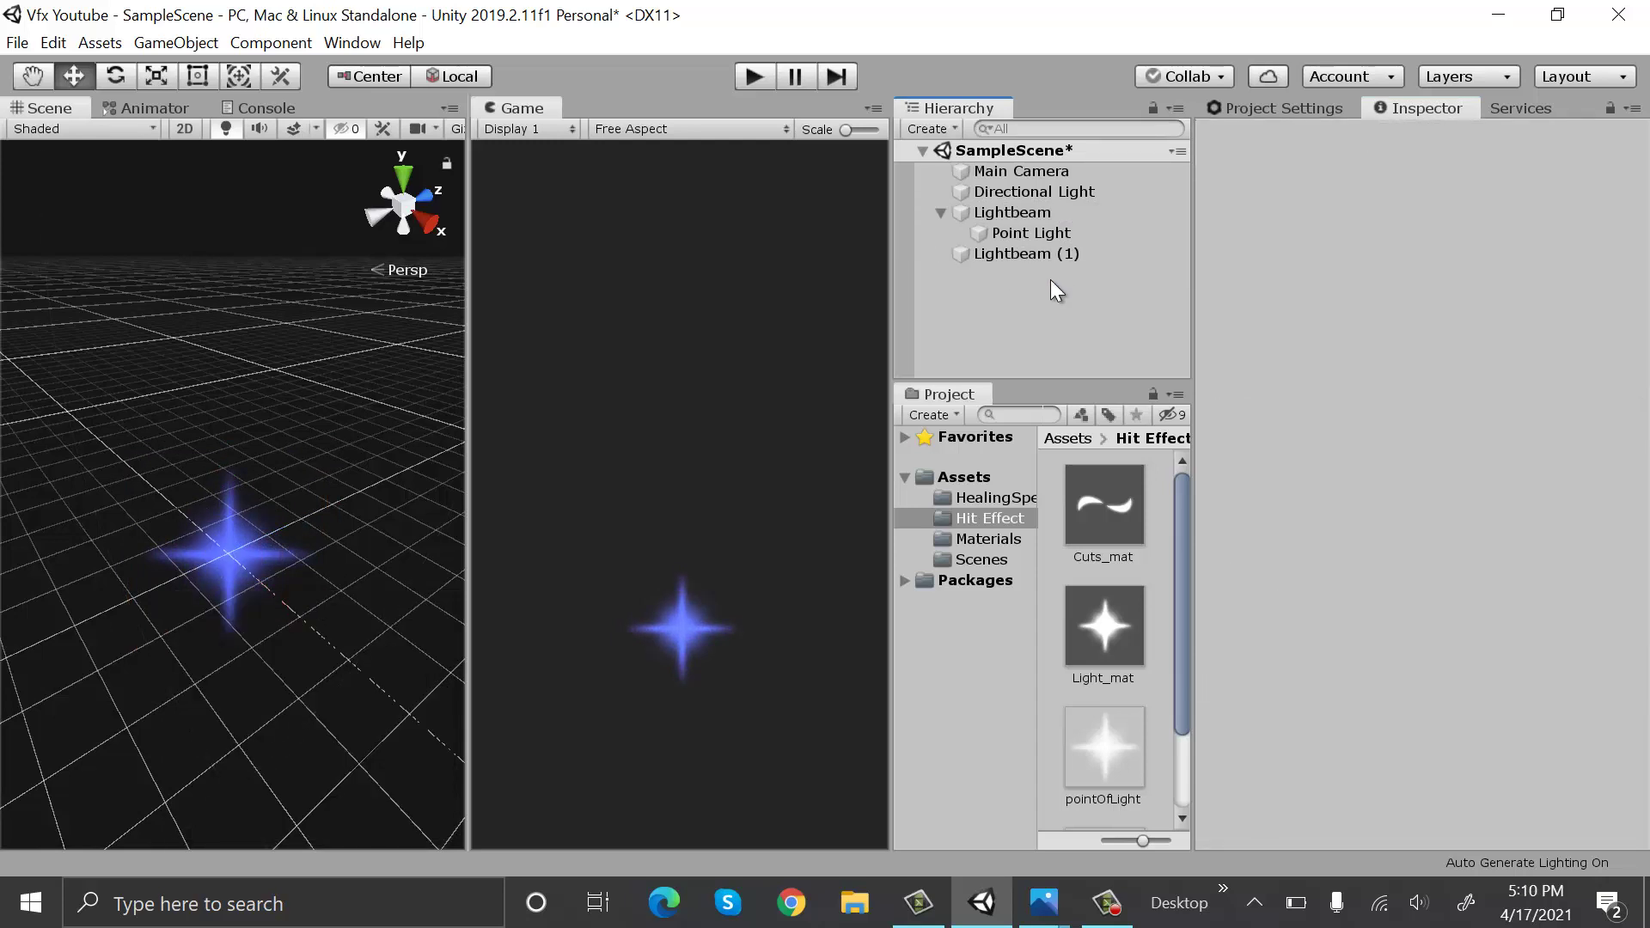
Rename the duplicated Lightbeam object as Particles_1
left_click(1066, 258)
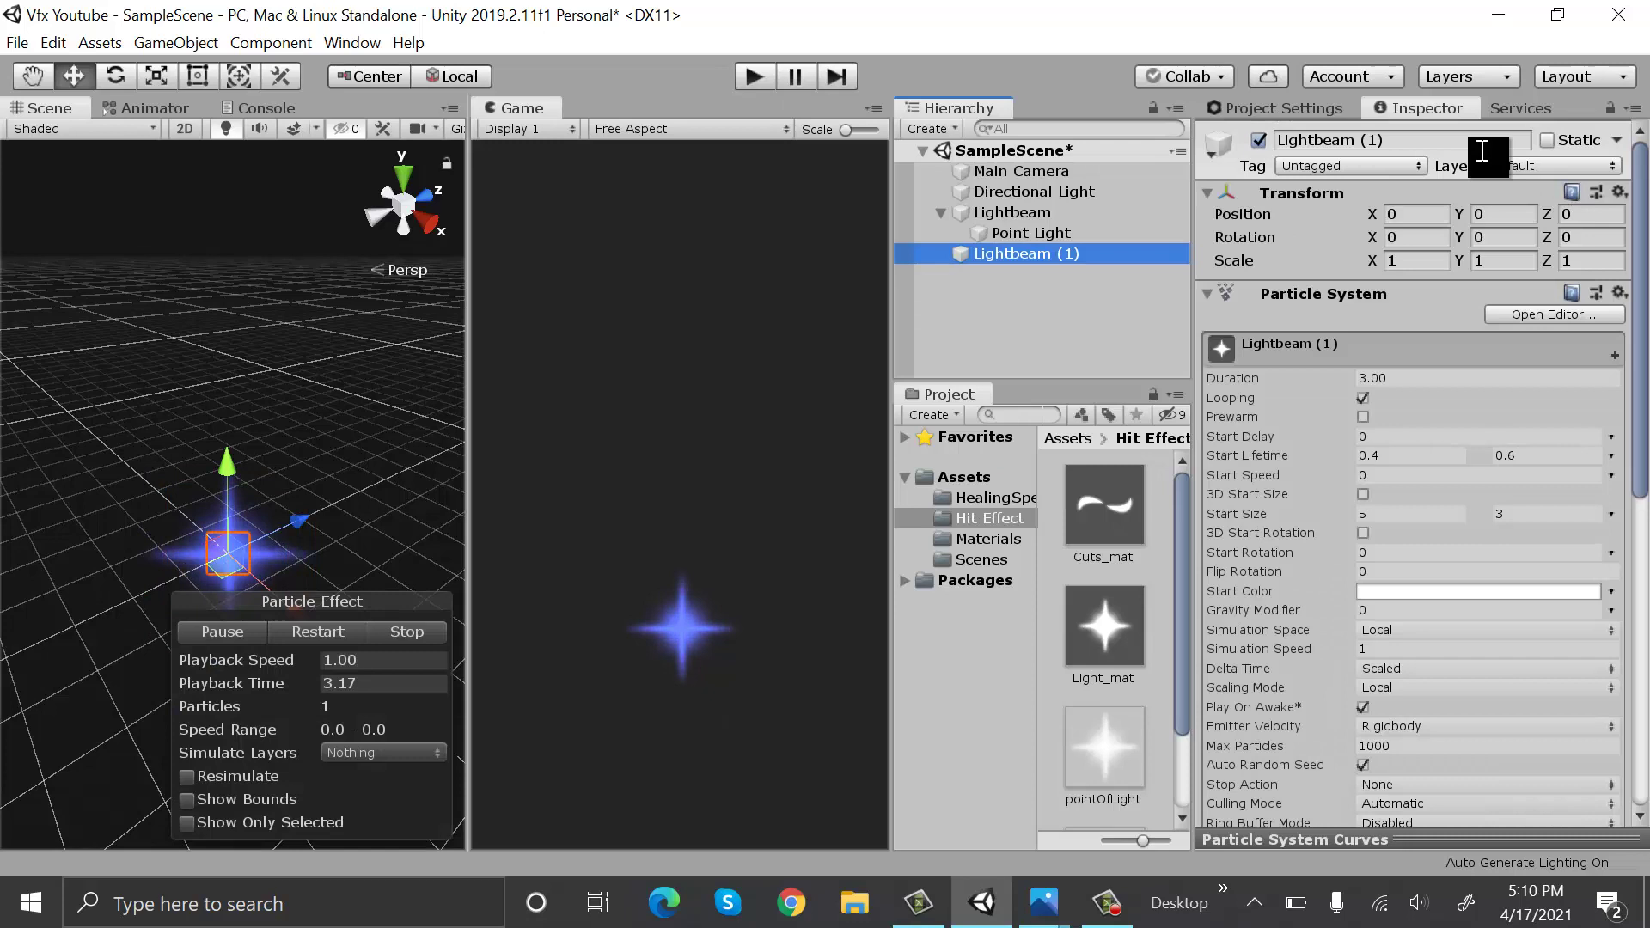
left_click(1487, 145)
type("P")
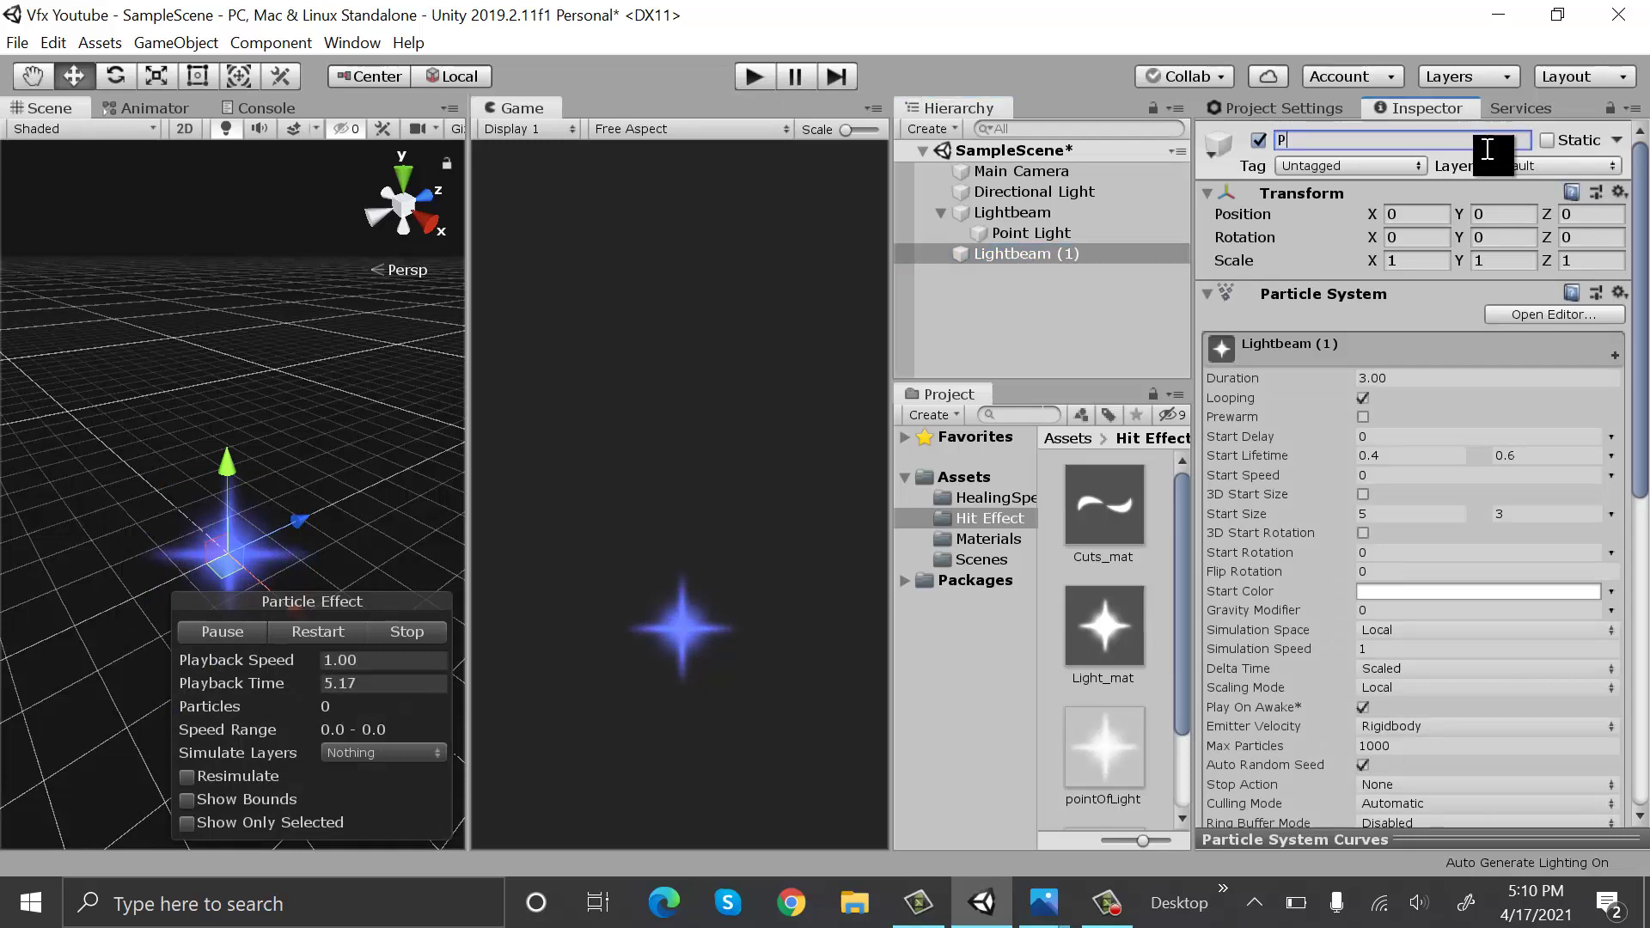
type("articles")
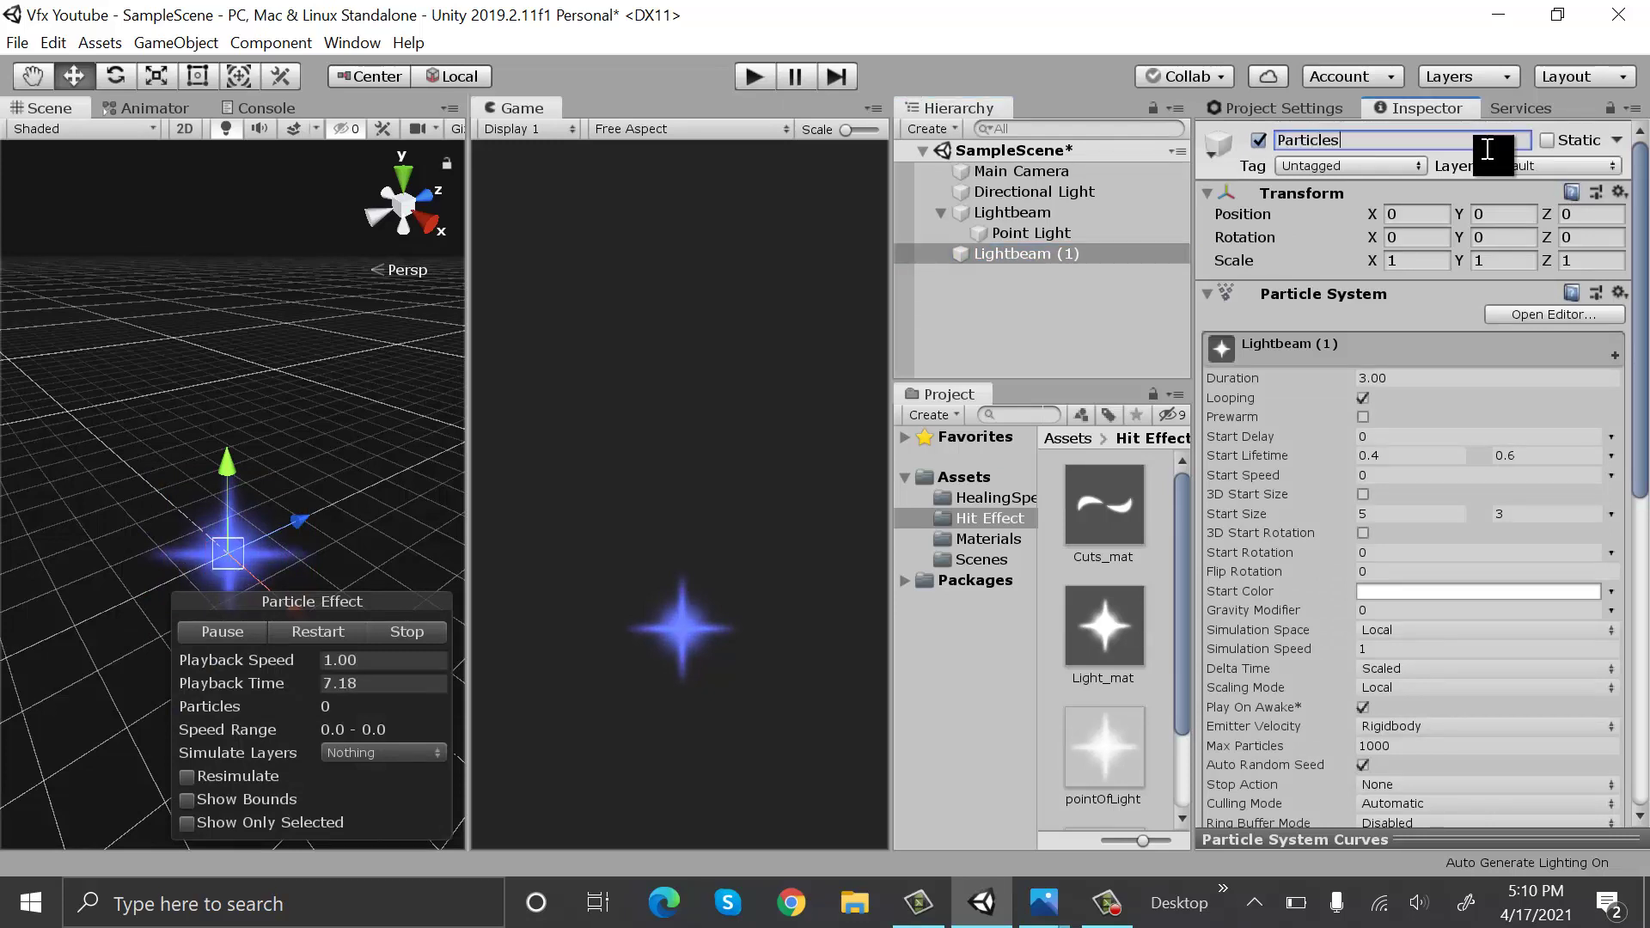
type("_1")
key("Return")
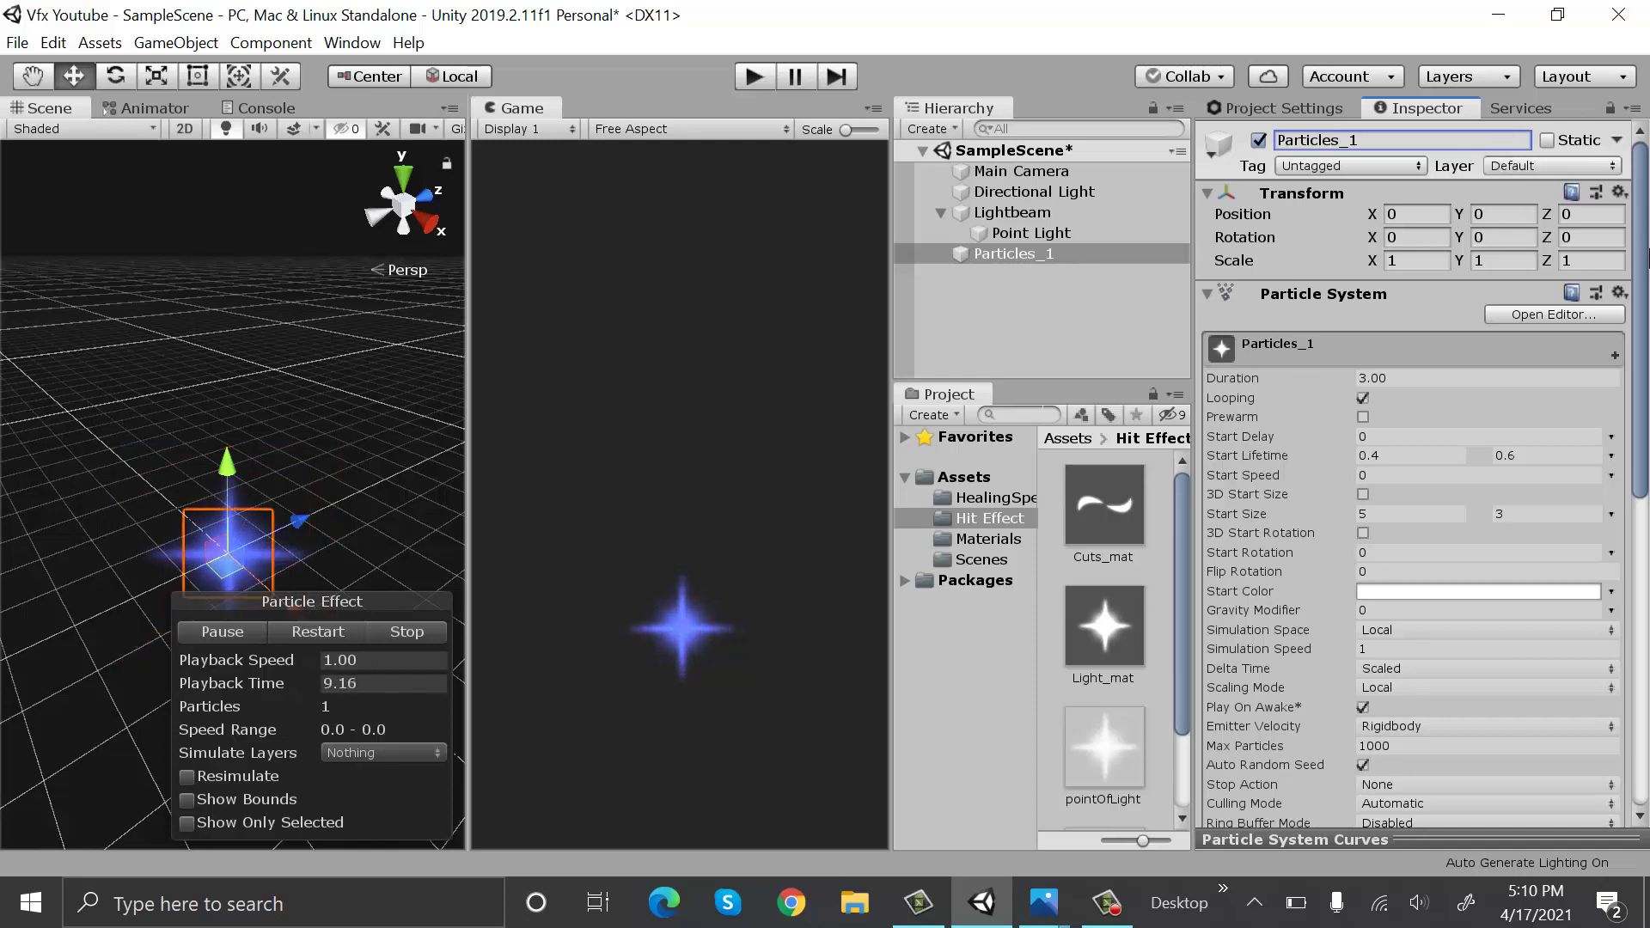
Set the start lifetime of Particles_1 to a range of 0.3 to 0.7
left_click(1444, 451)
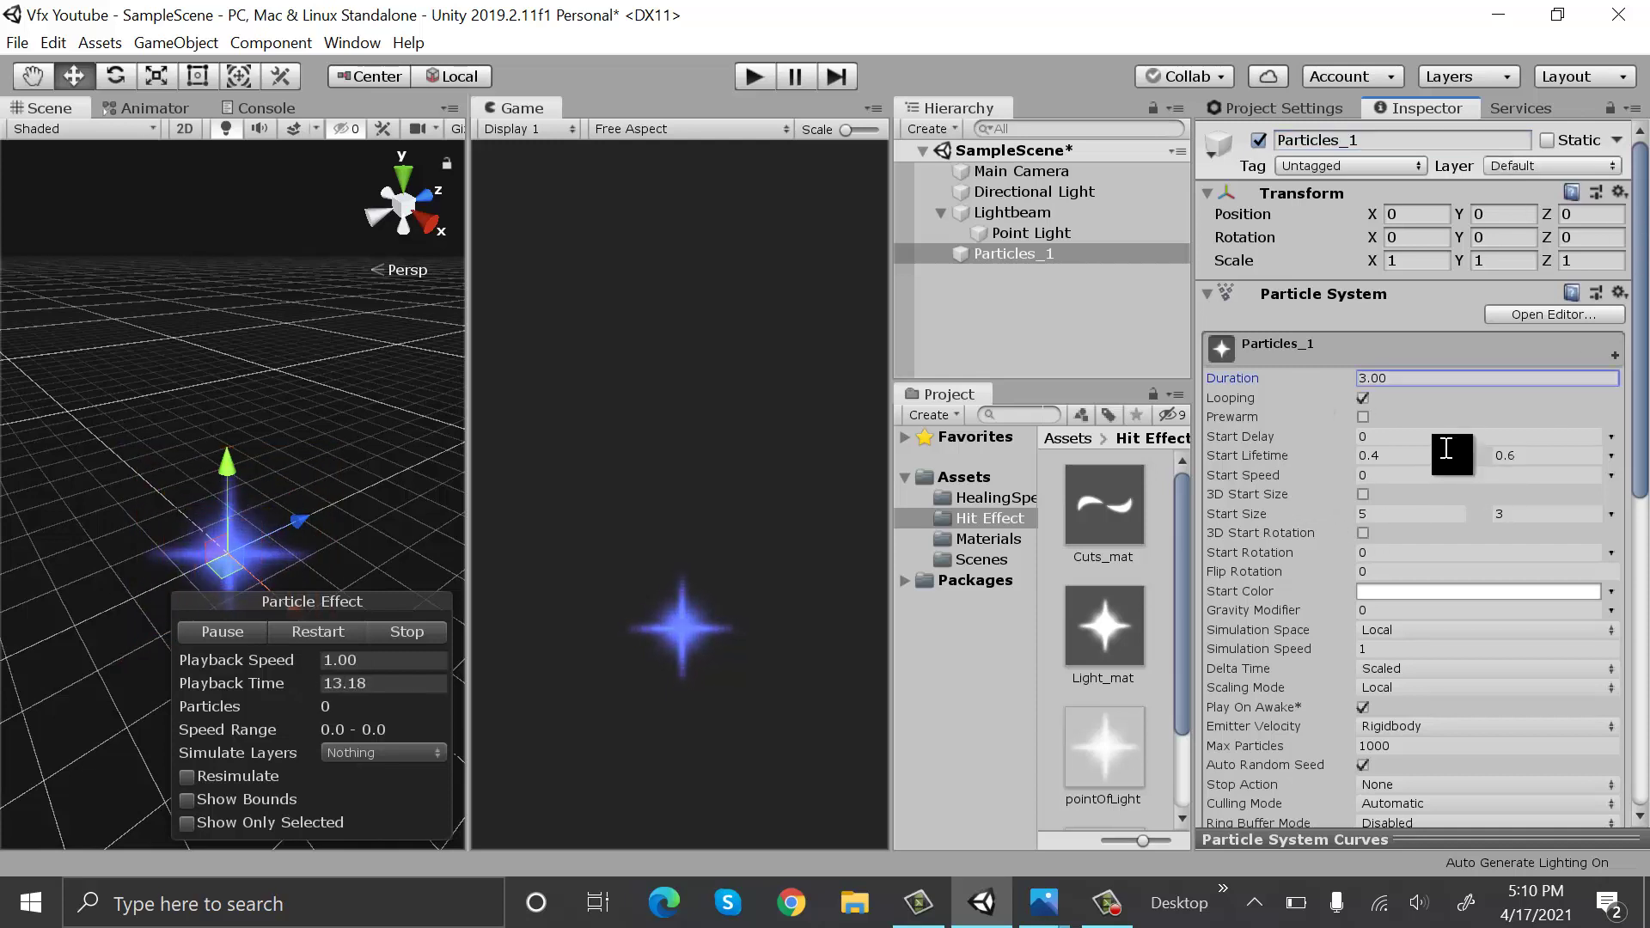
type("0.3")
left_click(1576, 455)
type("0.7")
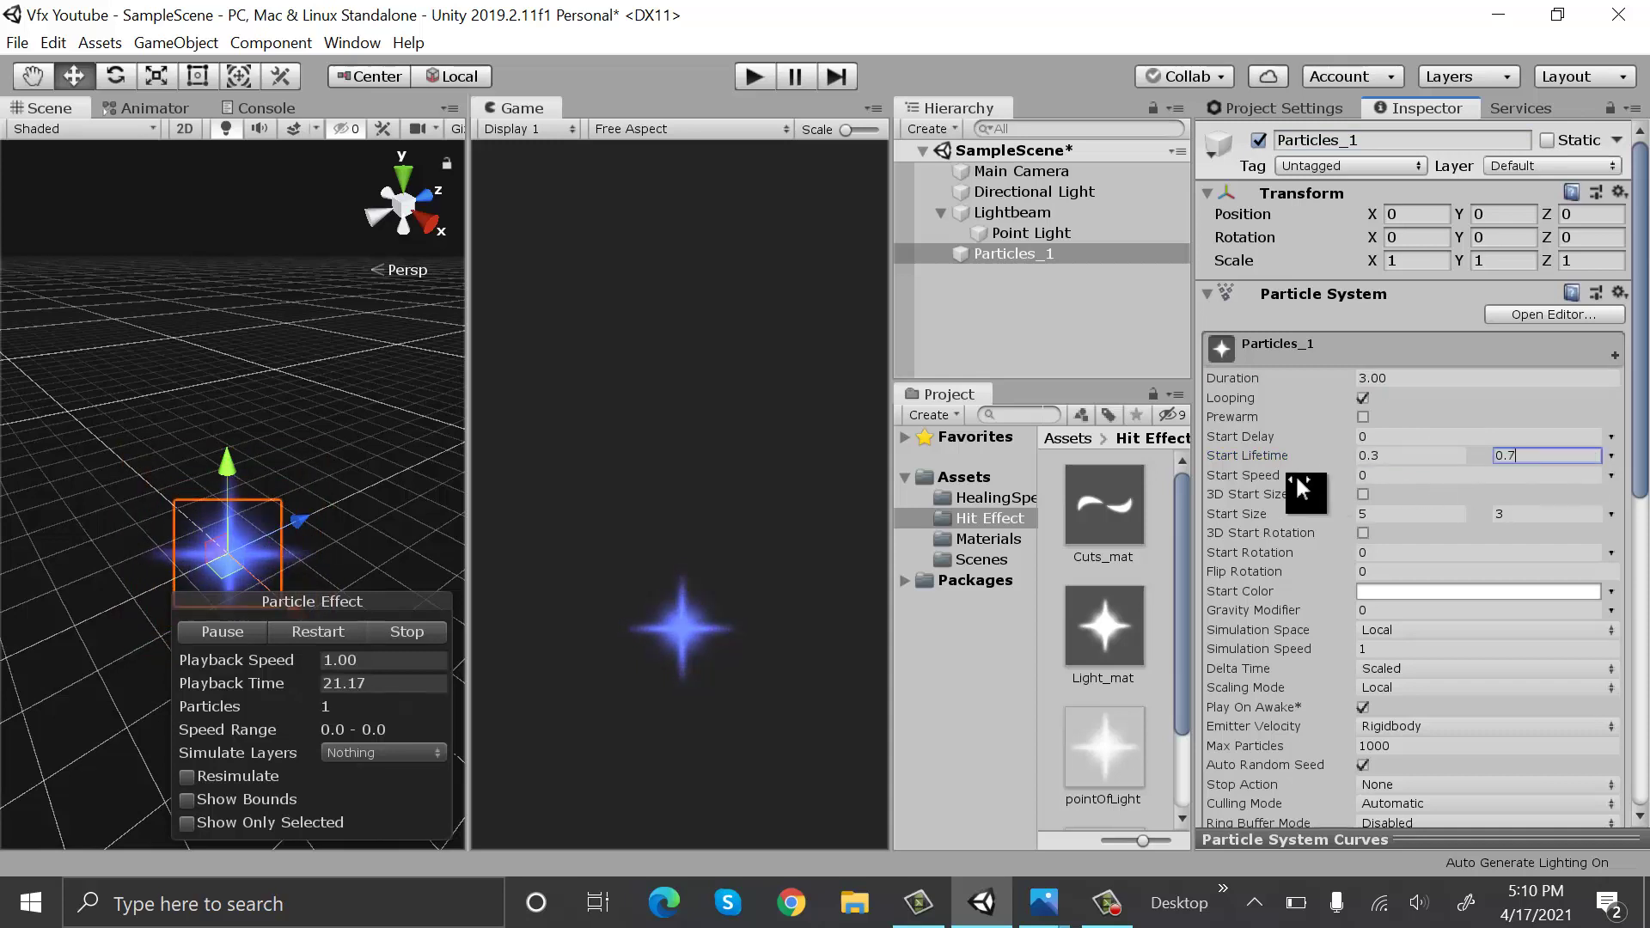
Make the start speed of Particles_1 random between the constants 6 and 10
left_click(1611, 475)
left_click(1588, 555)
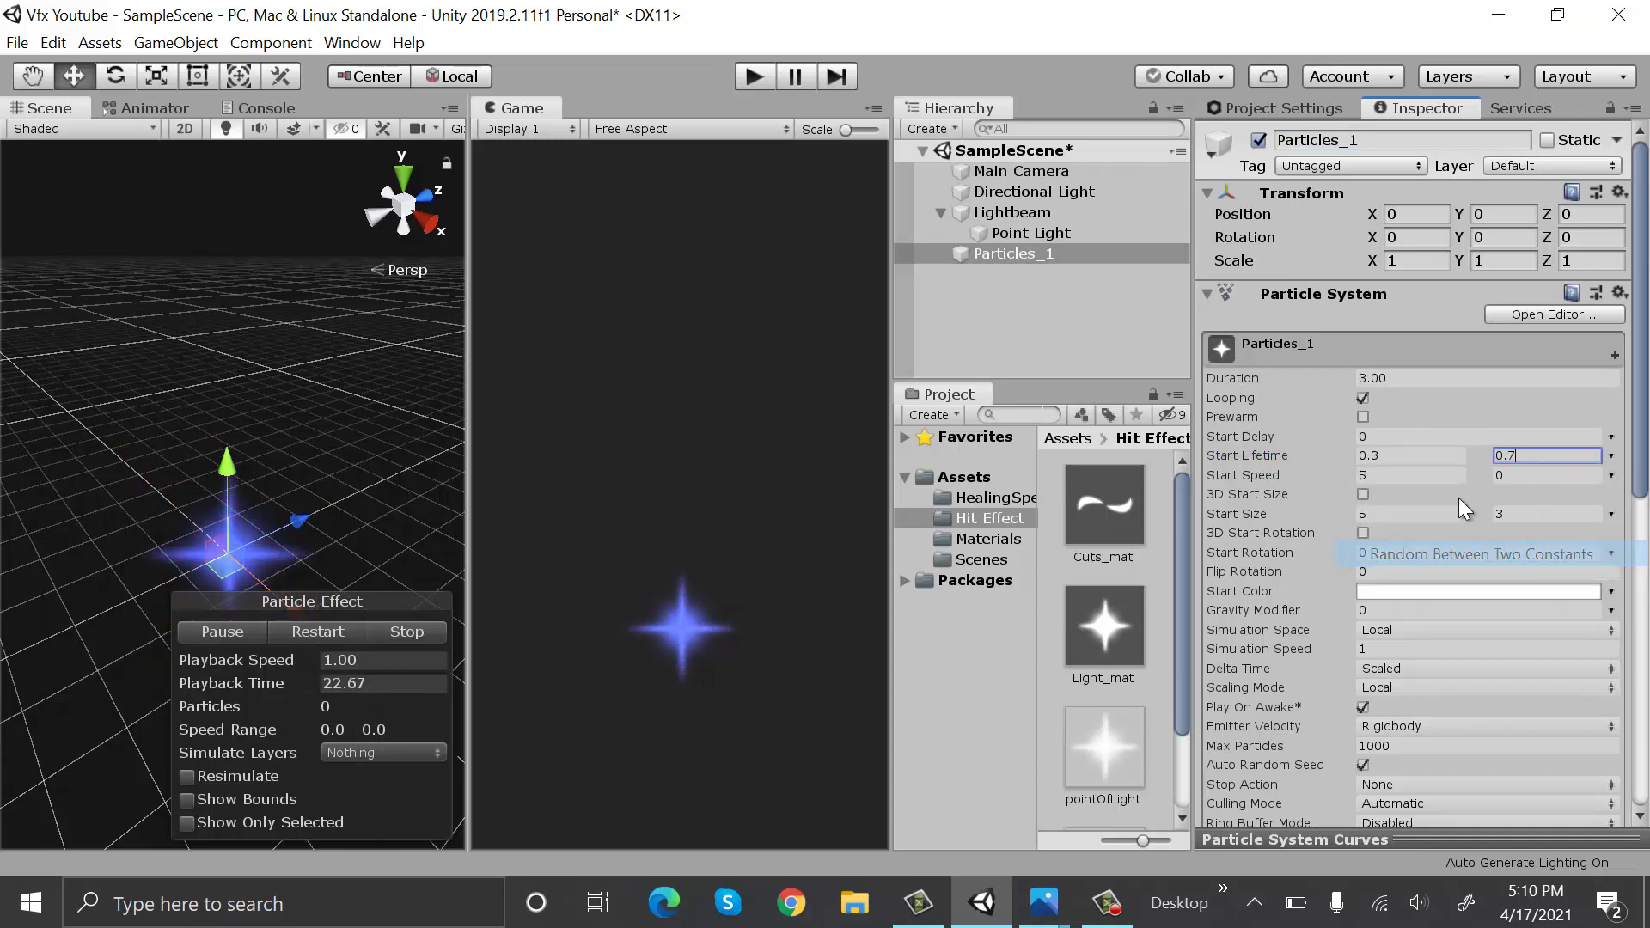
left_click(1424, 473)
type("5")
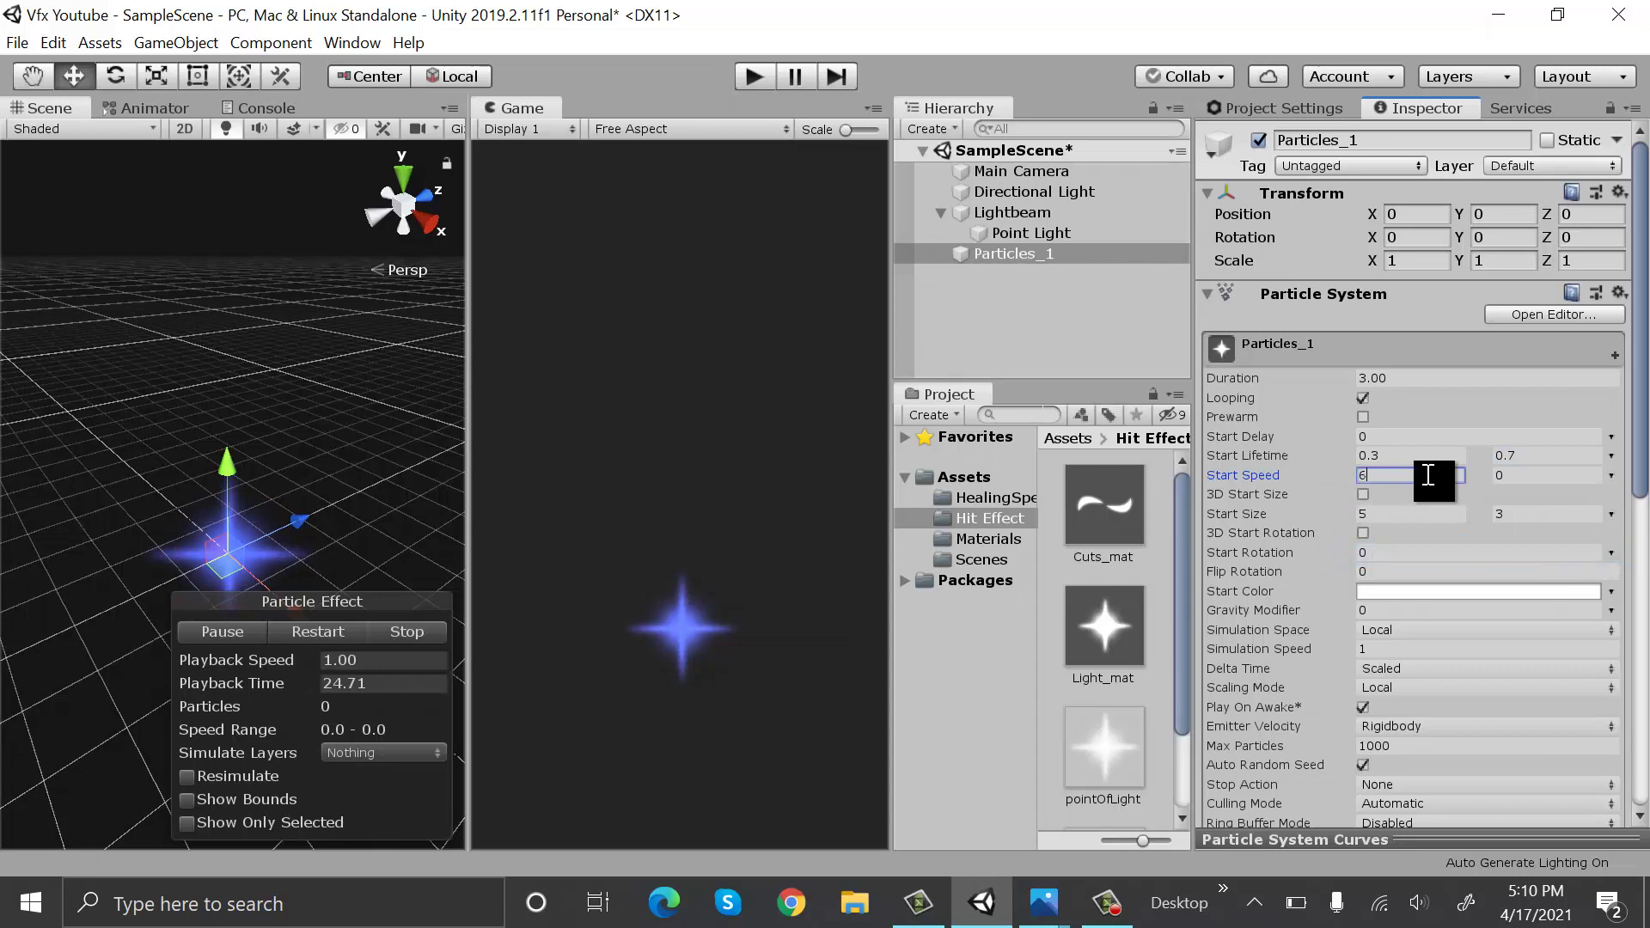
left_click(1547, 475)
type("10")
Set the start size of Particles_1 to a range of 0.02 to 0.2 and its max particles to 30
left_click(1453, 514)
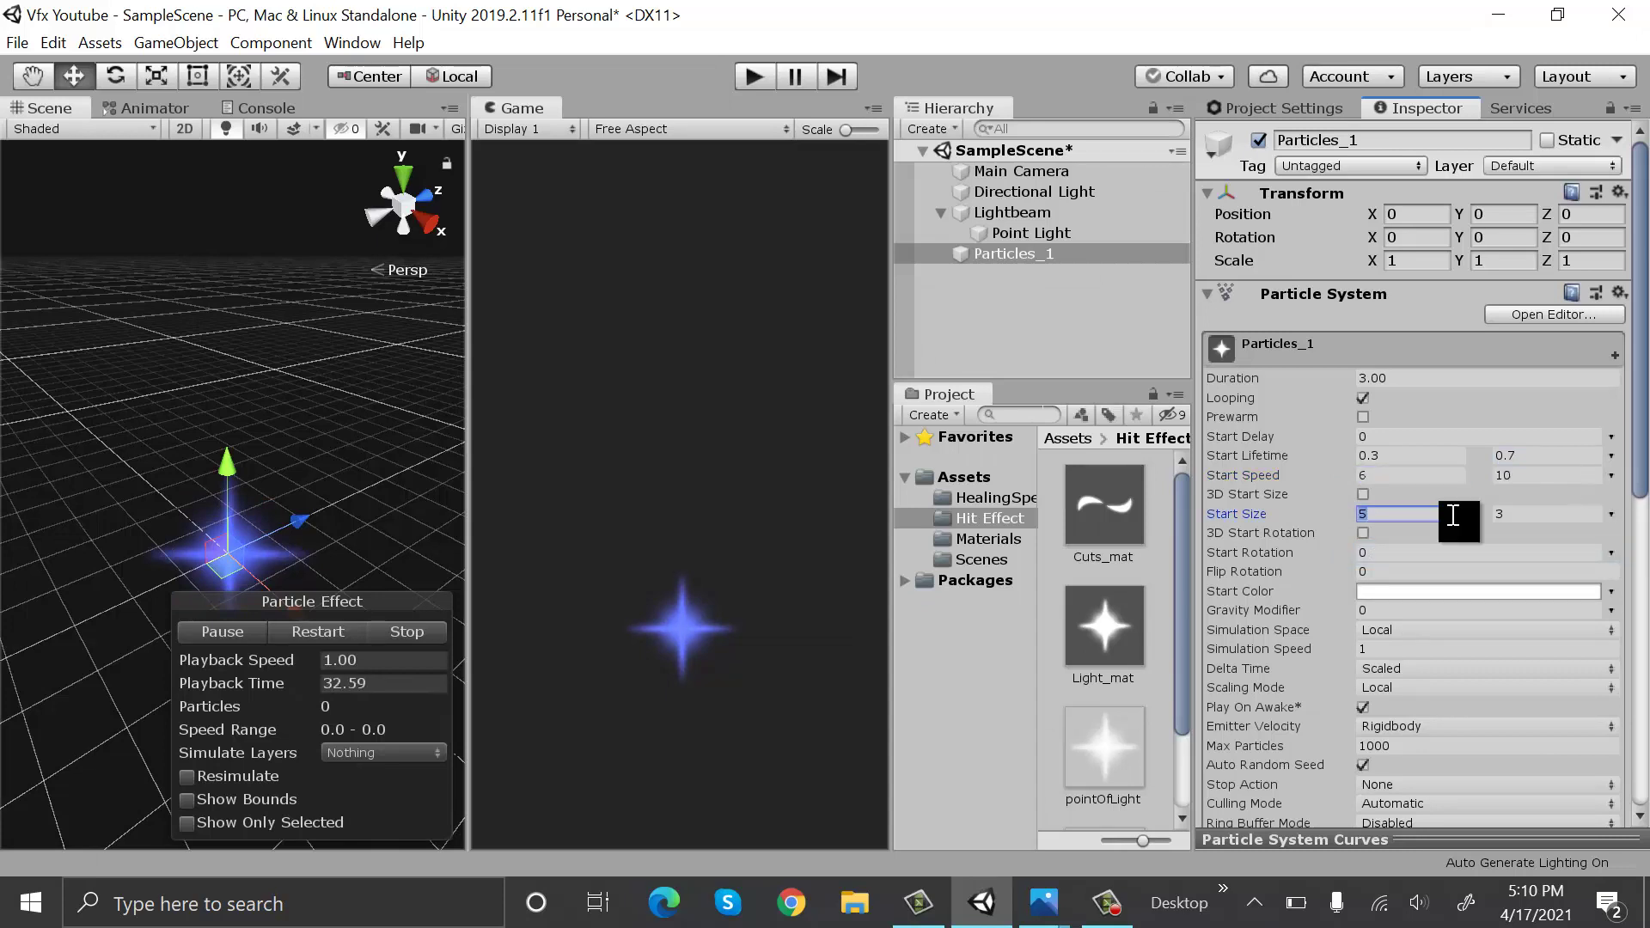
type("0.02")
left_click(1539, 514)
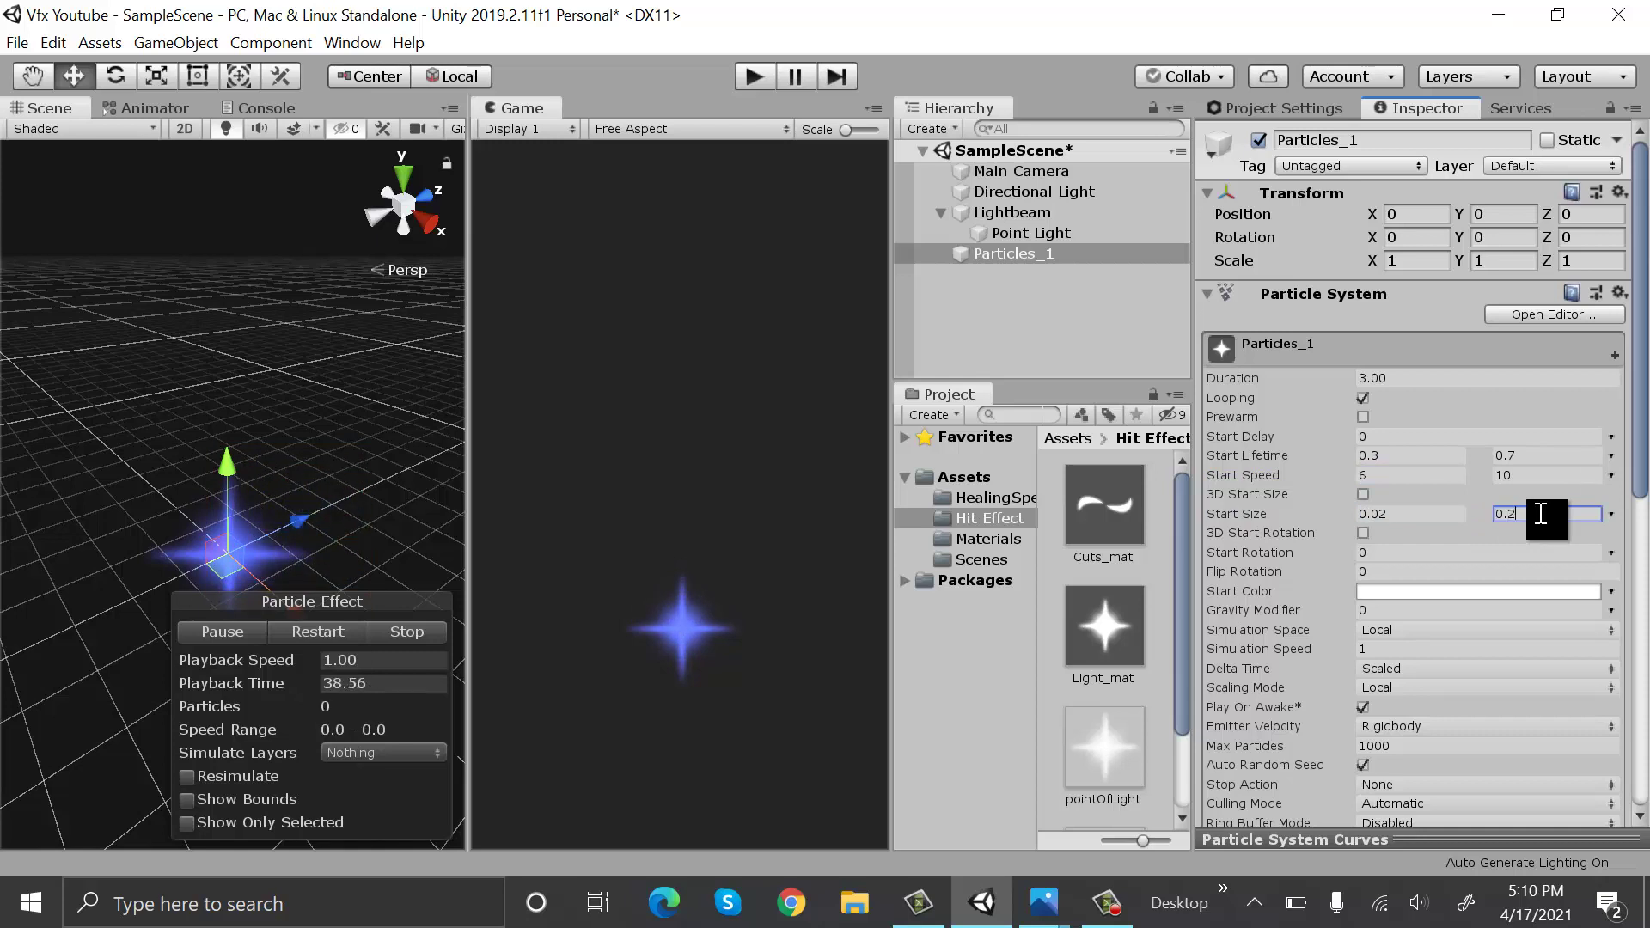
type("0.2")
scroll(1433, 514, "down", 5)
left_click(1426, 513)
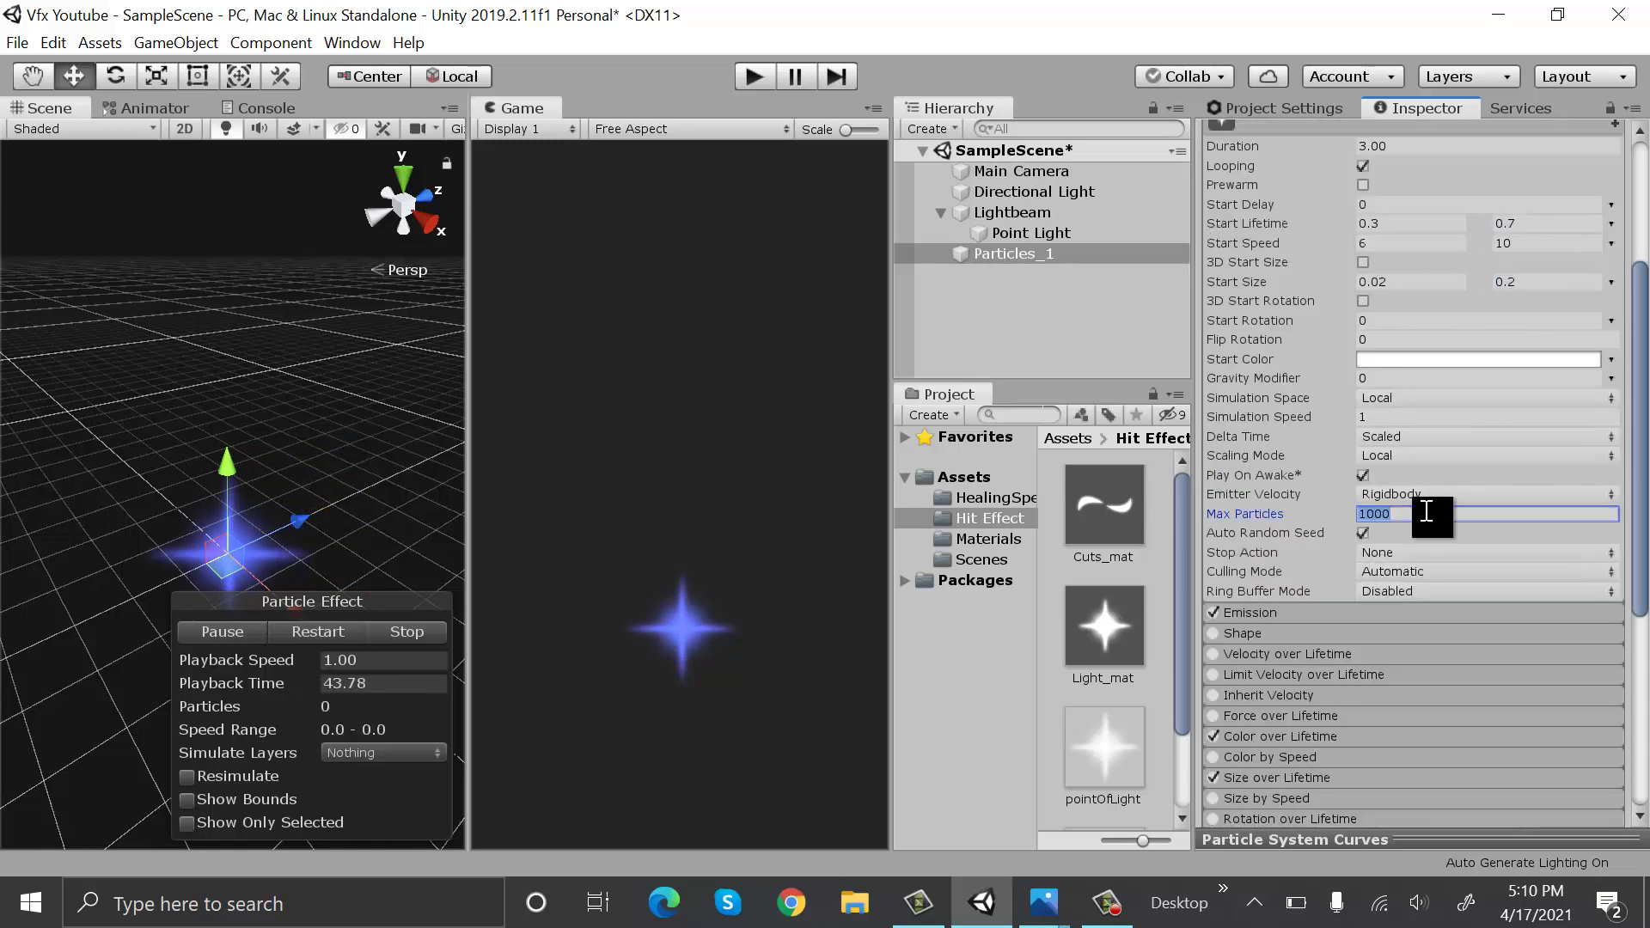
type("30")
Edit the random particle count range of the emission burst on Particles_1
scroll(1334, 462, "down", 5)
left_click(1342, 383)
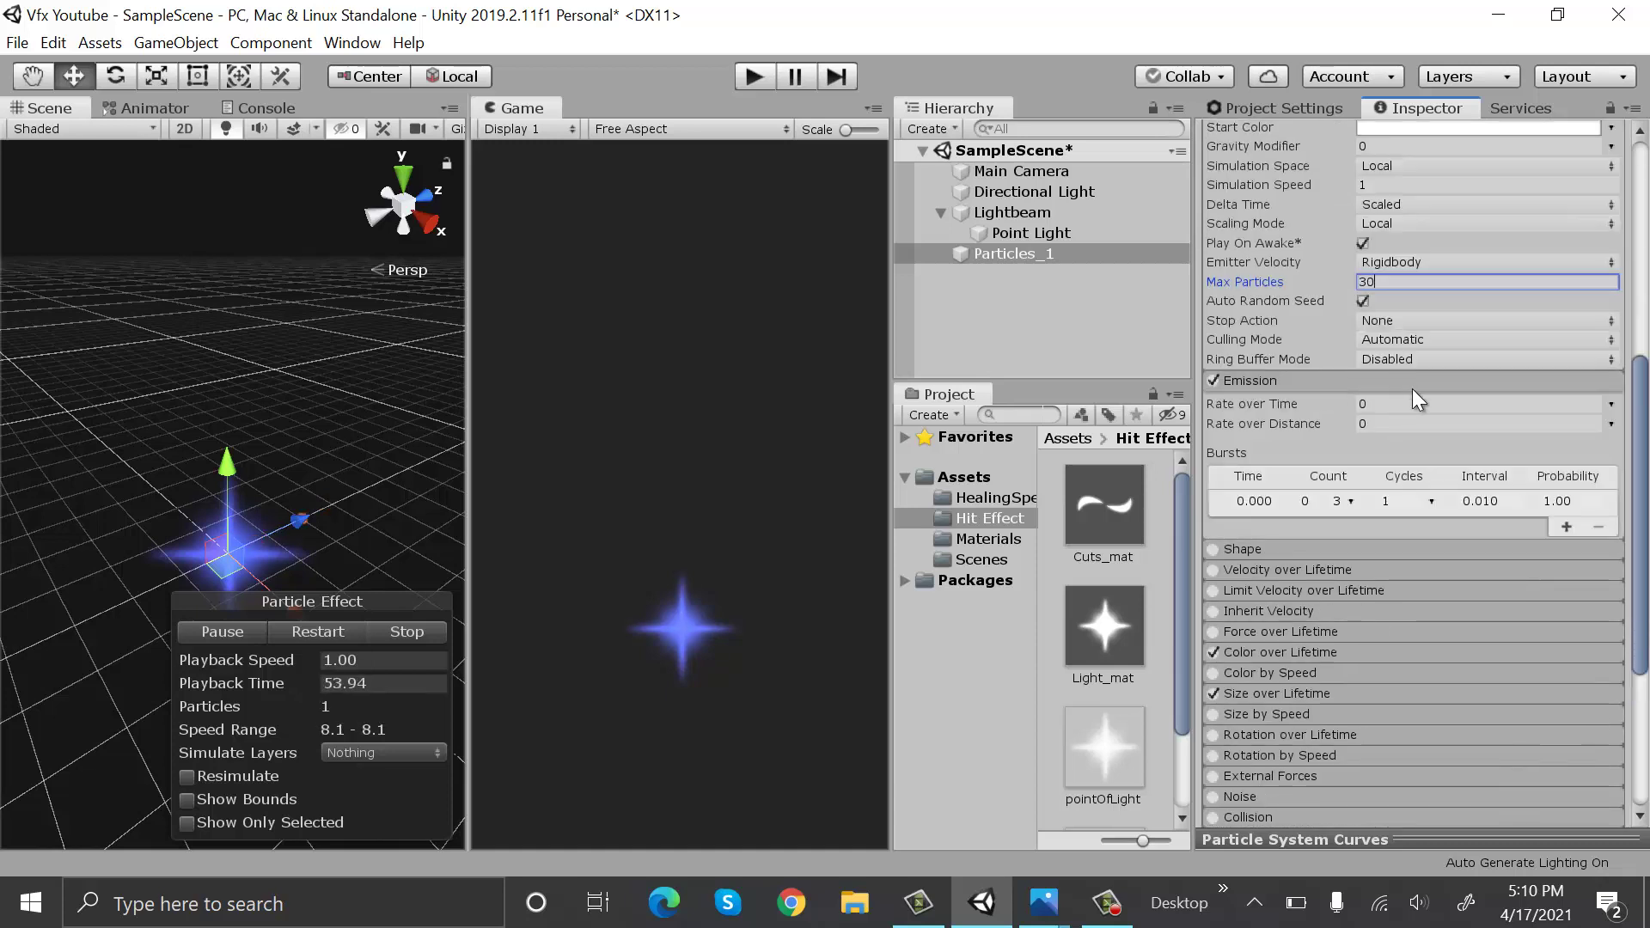
left_click(1316, 499)
type("3")
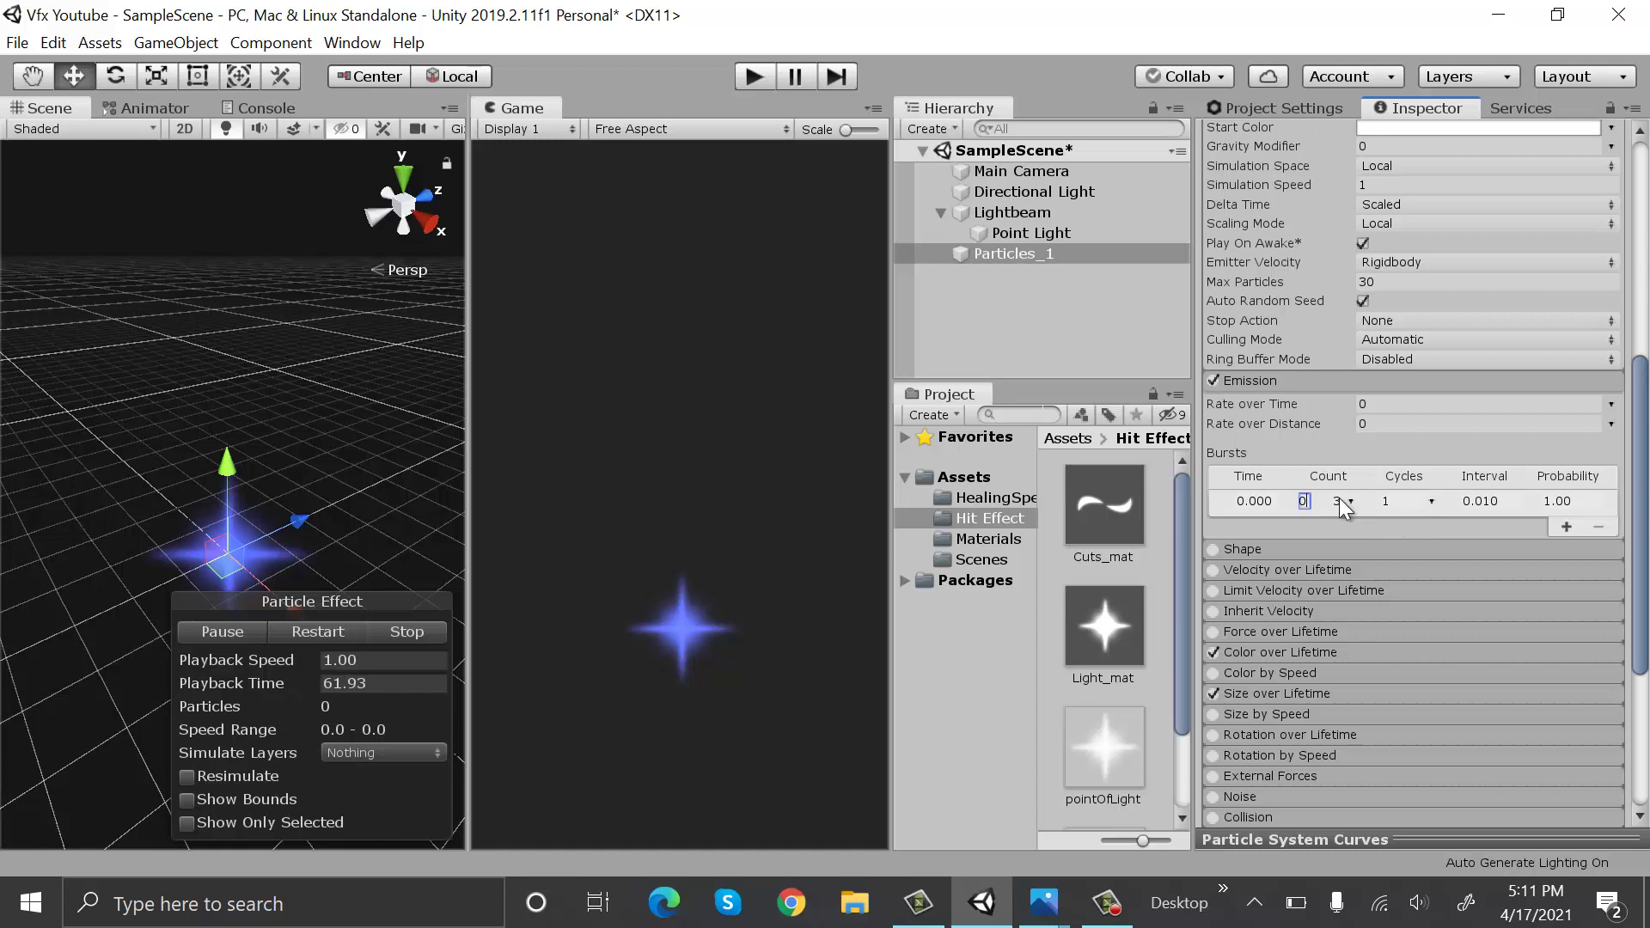
type("5")
left_click(1451, 379)
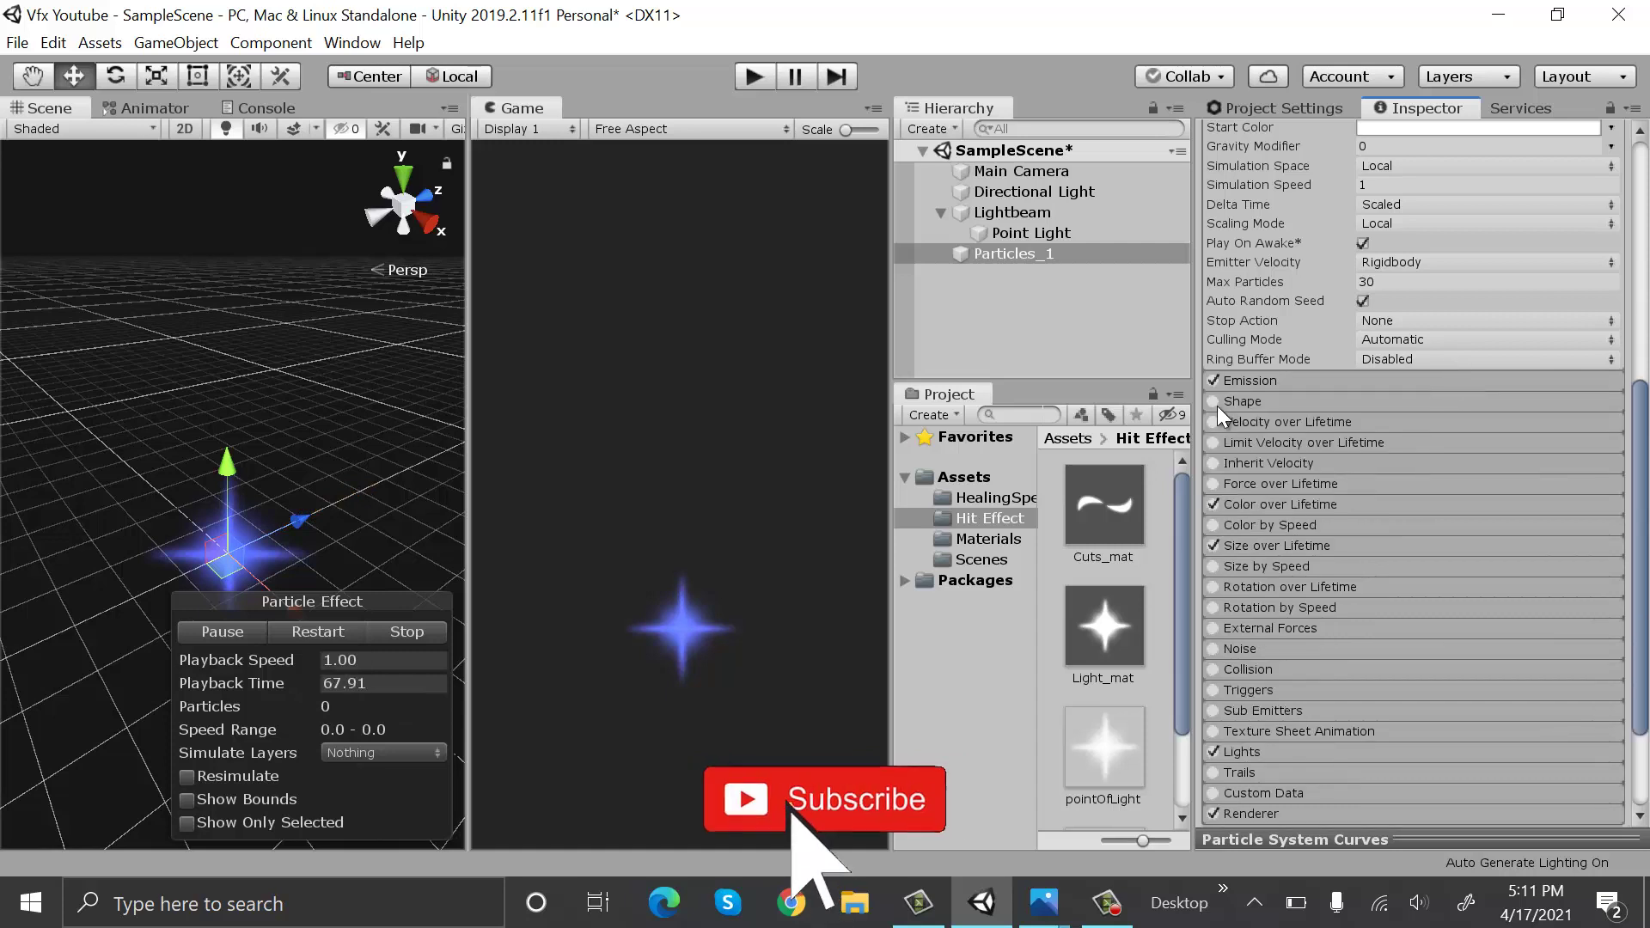
Enable the Shape module of Particles_1 and set its shape to Sphere
left_click(1306, 400)
left_click(1471, 430)
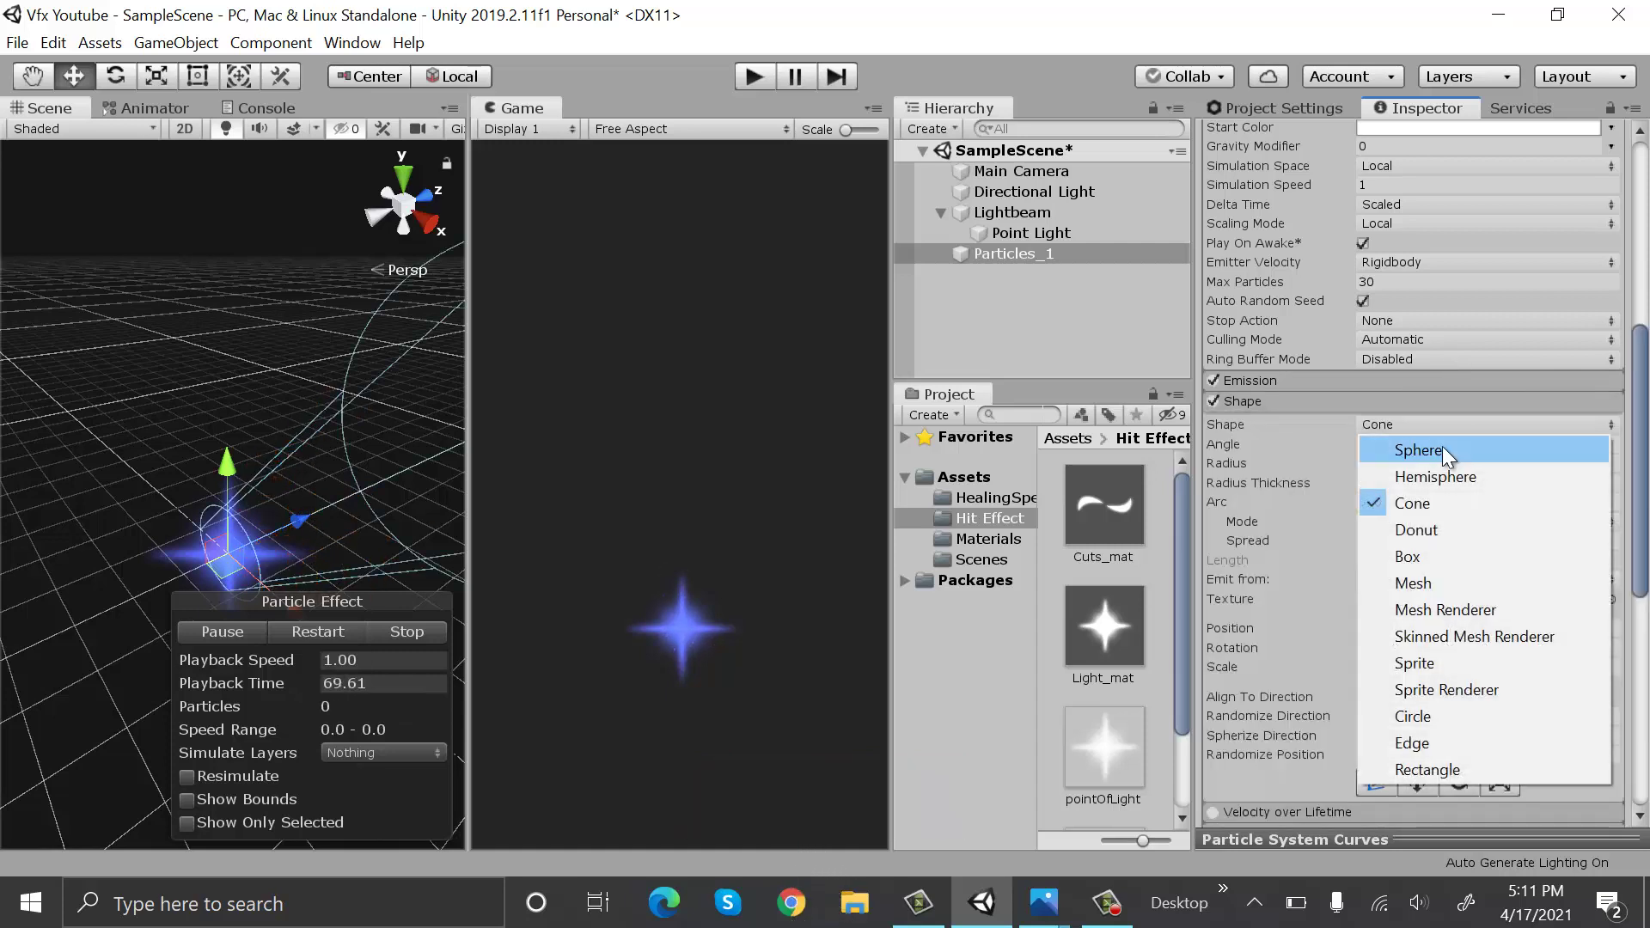
left_click(1442, 446)
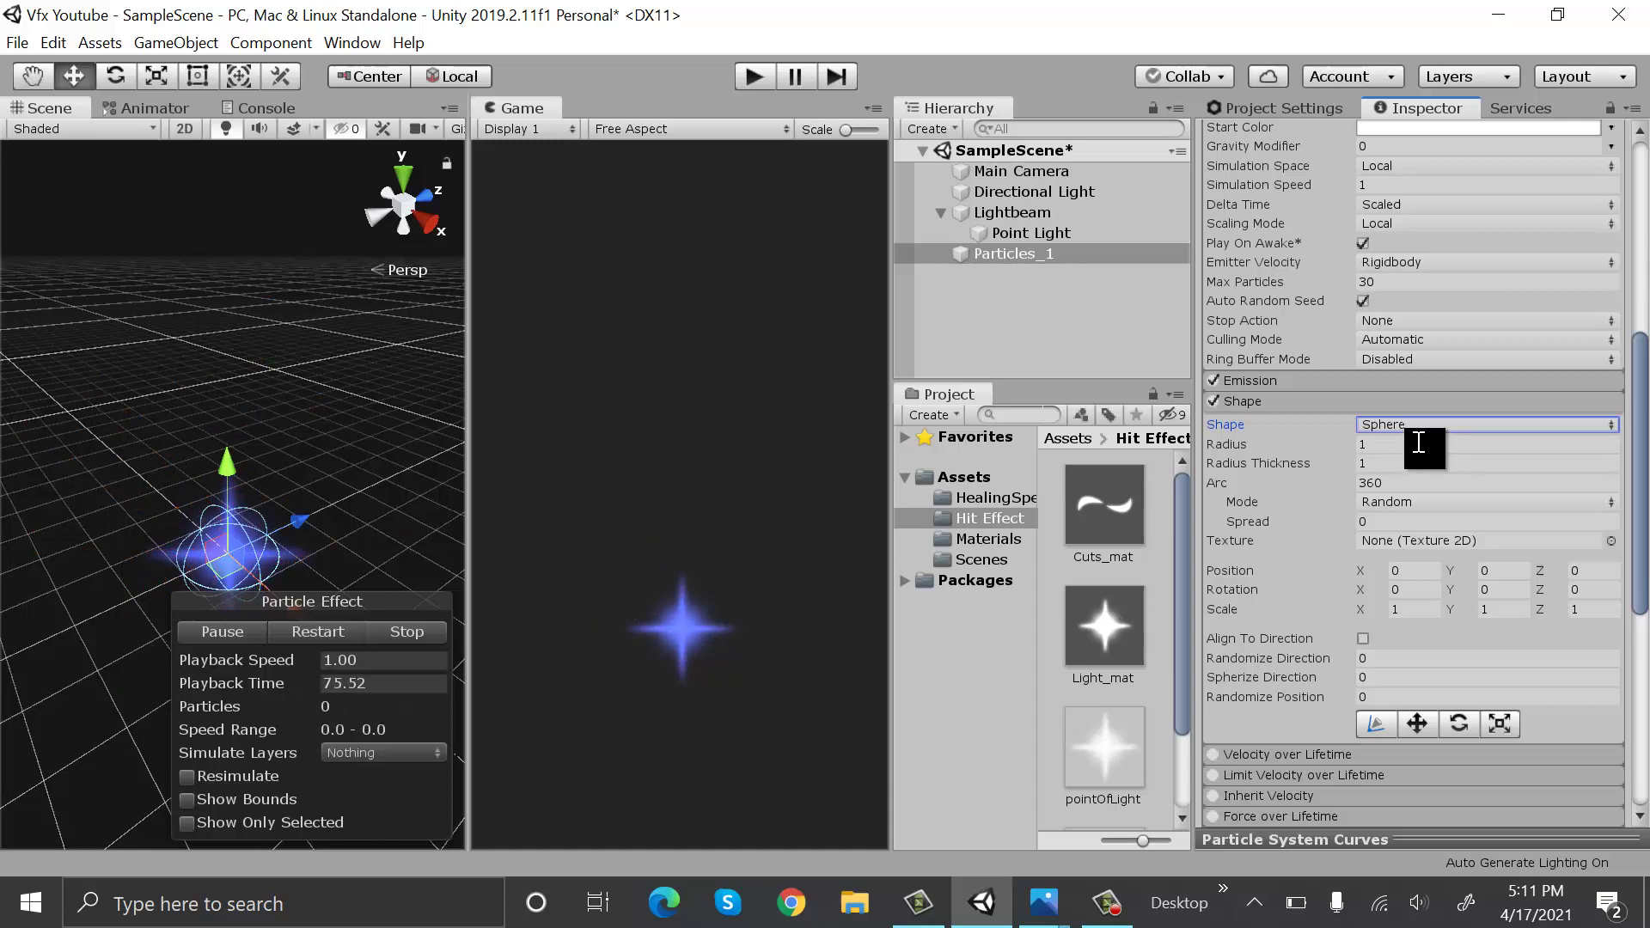
left_click(1461, 402)
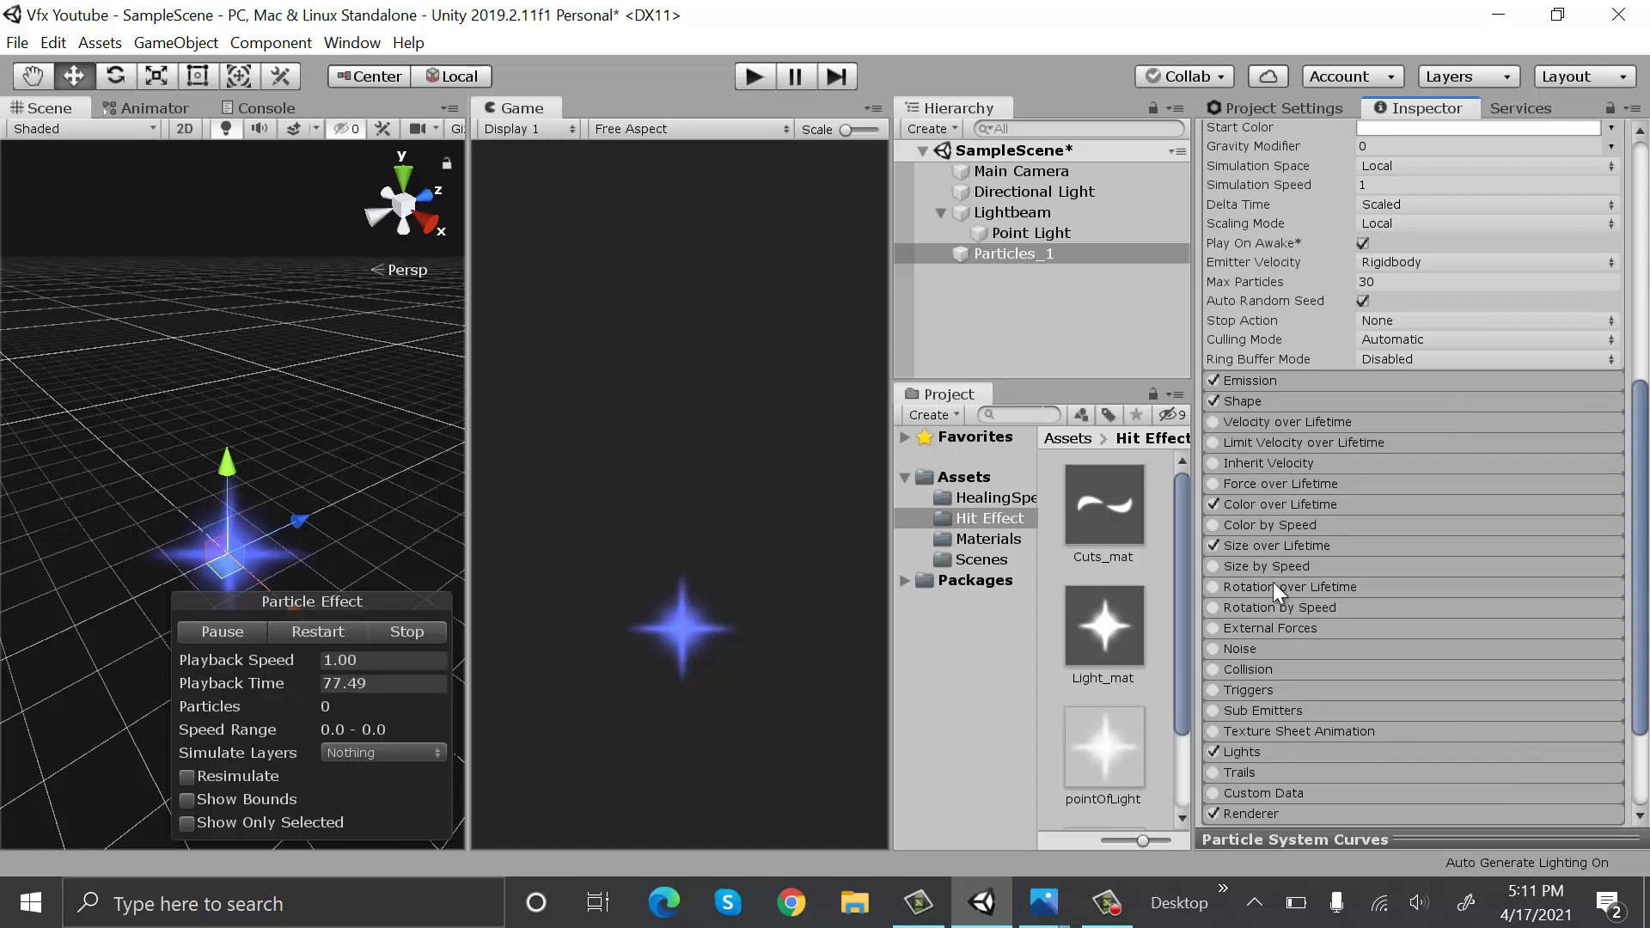
Add an early key to the Size over Lifetime curve of Particles_1 and move the later key to about 0.93 lifetime
left_click(1369, 548)
left_click_drag(1566, 855, 1594, 548)
right_click(1311, 626)
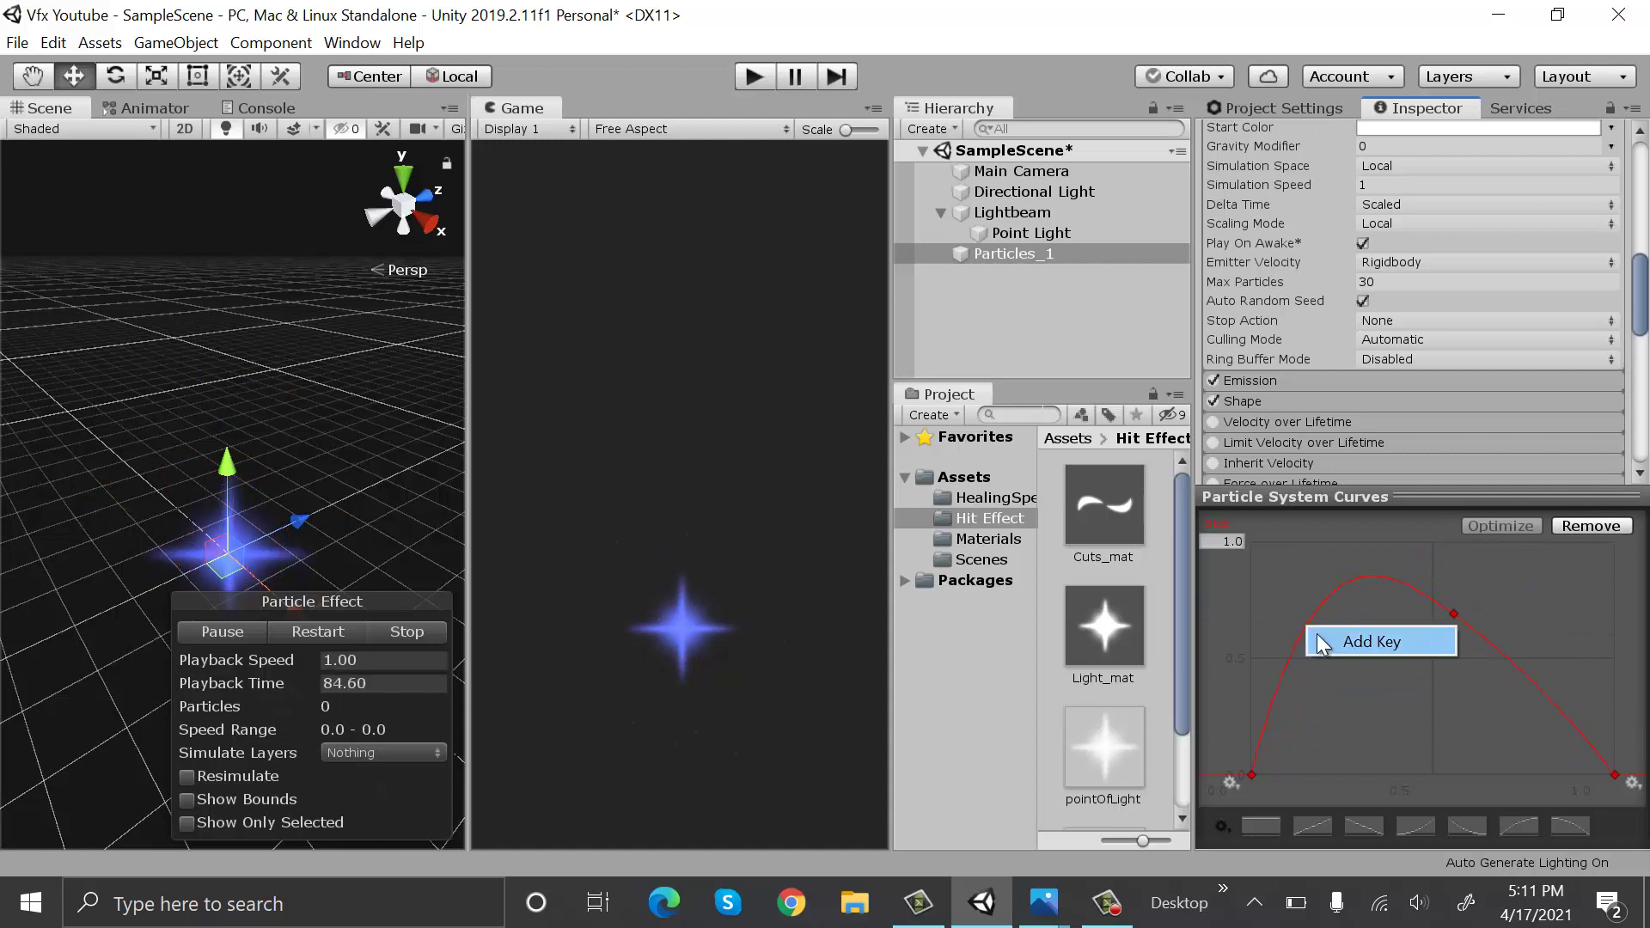
left_click(1345, 640)
left_click_drag(1454, 614, 1611, 626)
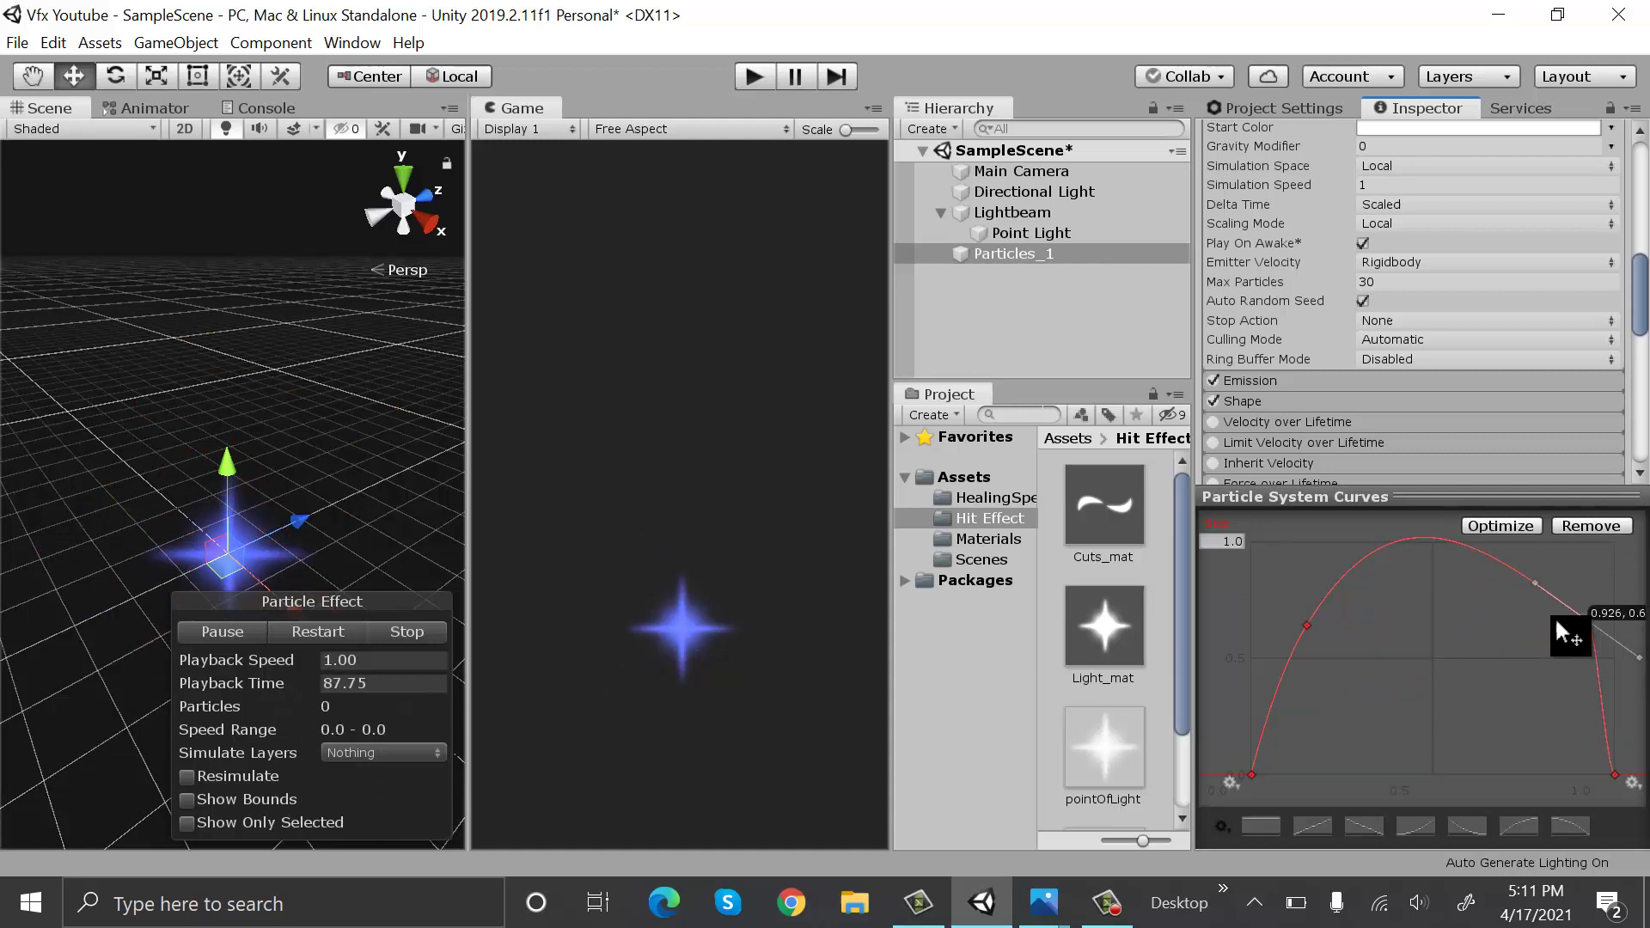
Adjust the key tangents of the Size over Lifetime curve so it rises sharply and flattens between the two inner keys
left_click(1307, 625)
left_click_drag(1273, 681, 1256, 627)
left_click(1588, 620)
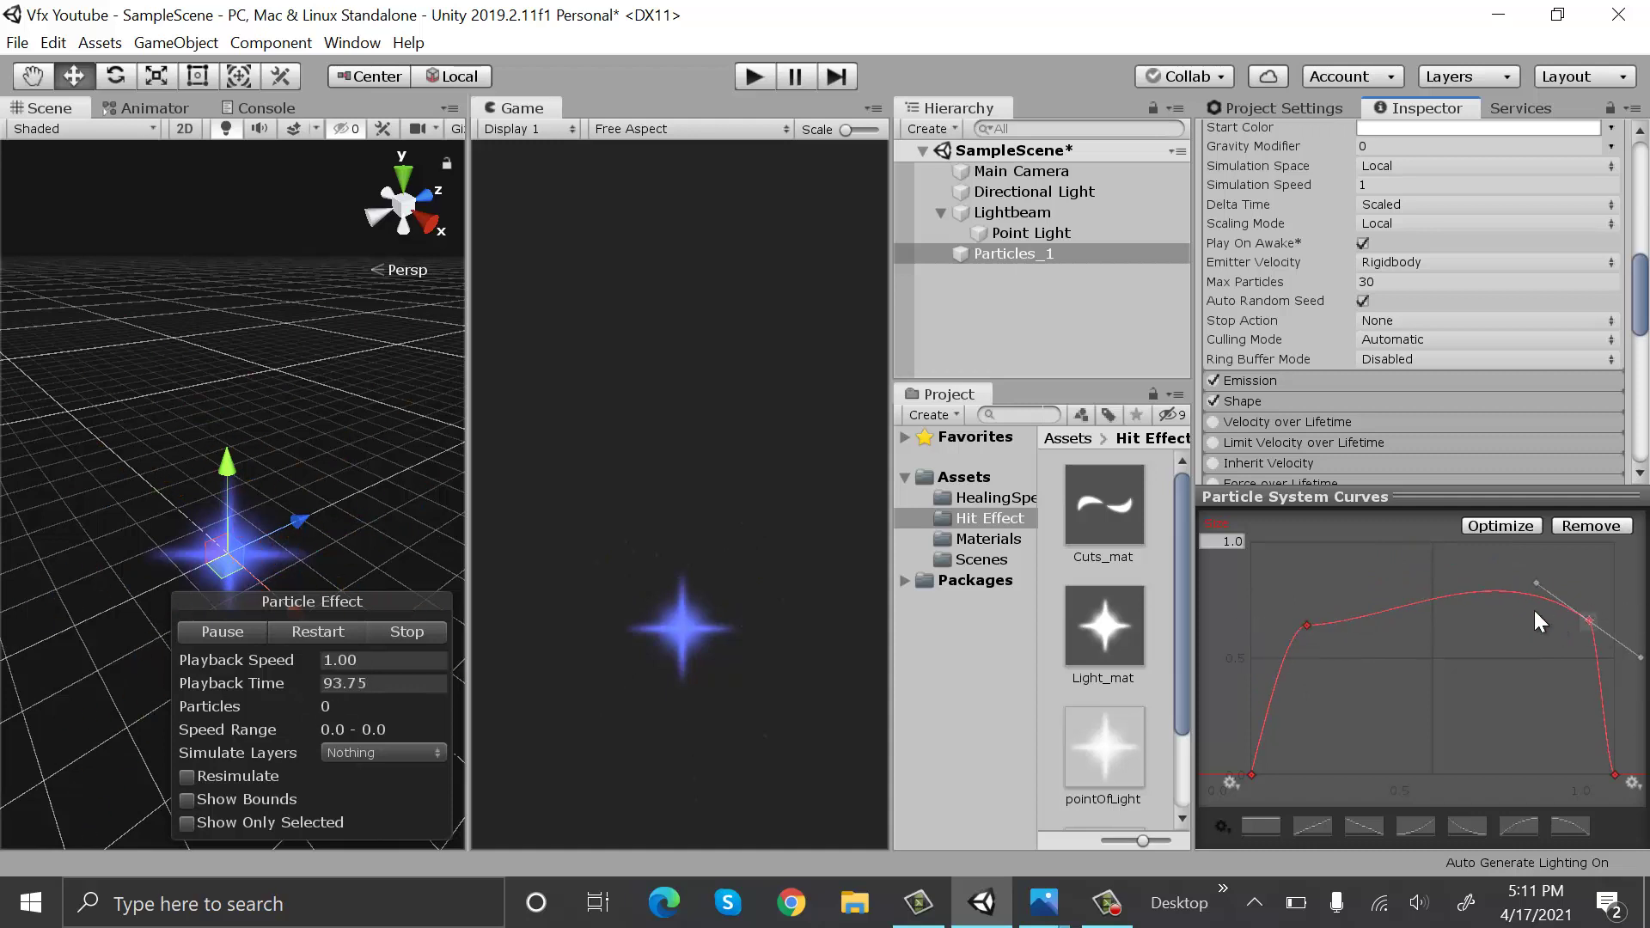
left_click_drag(1534, 608, 1525, 619)
left_click_drag(1547, 497, 1558, 865)
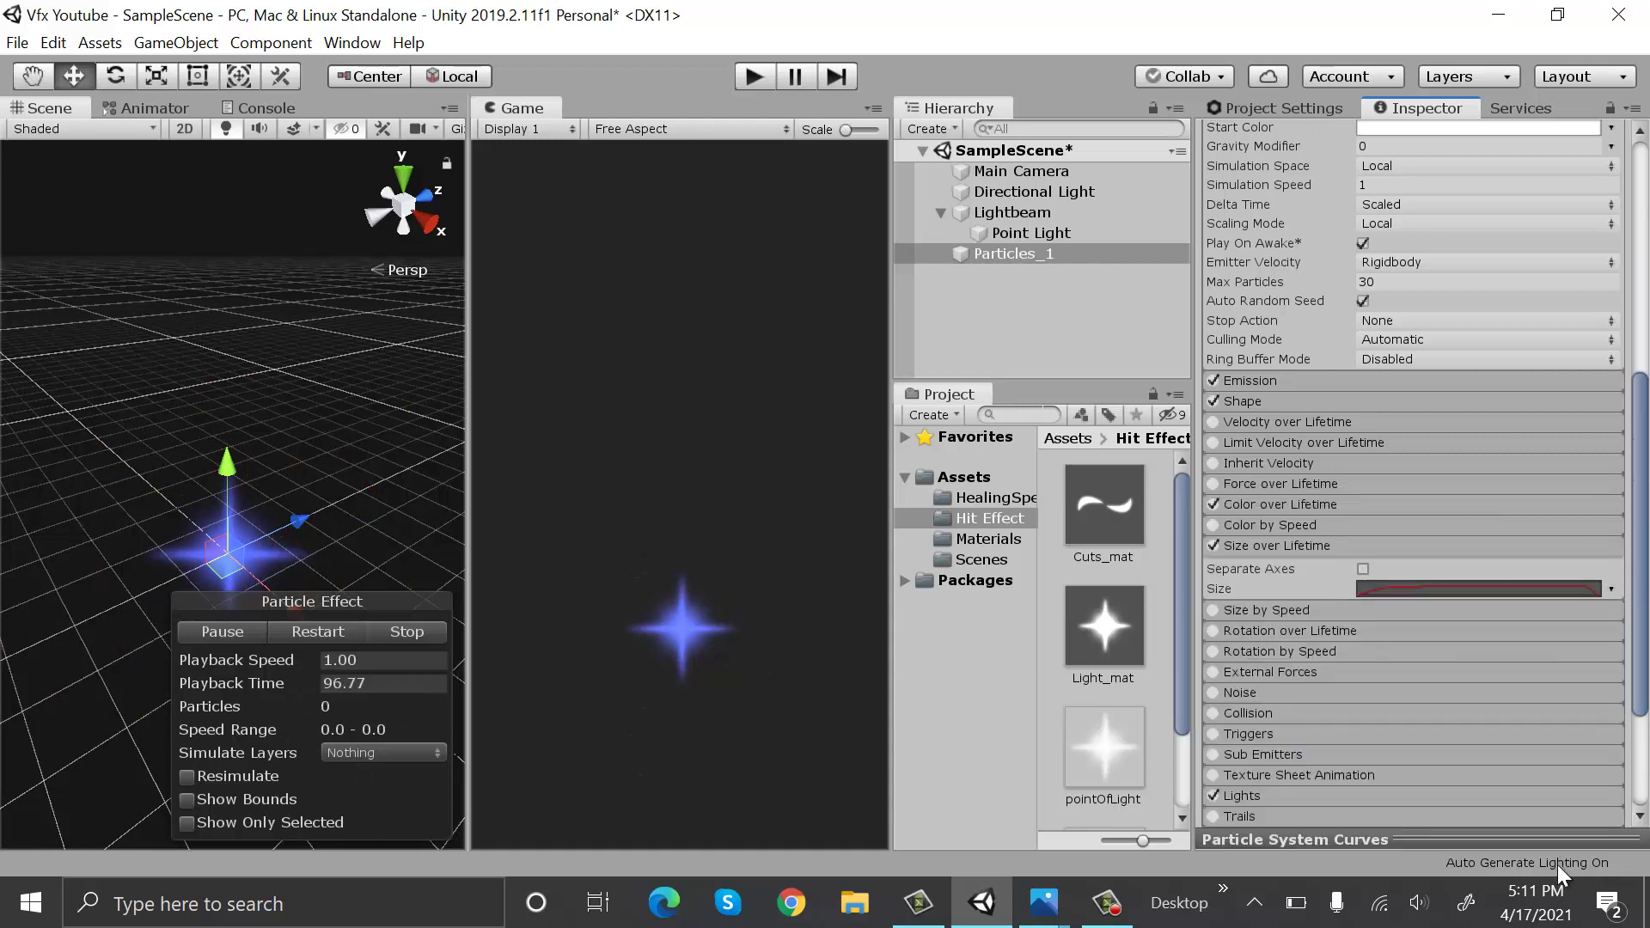
left_click(1547, 550)
Set the Renderer of Particles_1 to Stretched Billboard render mode with a length scale of 0.3
scroll(1529, 584, "down", 3)
left_click(1473, 675)
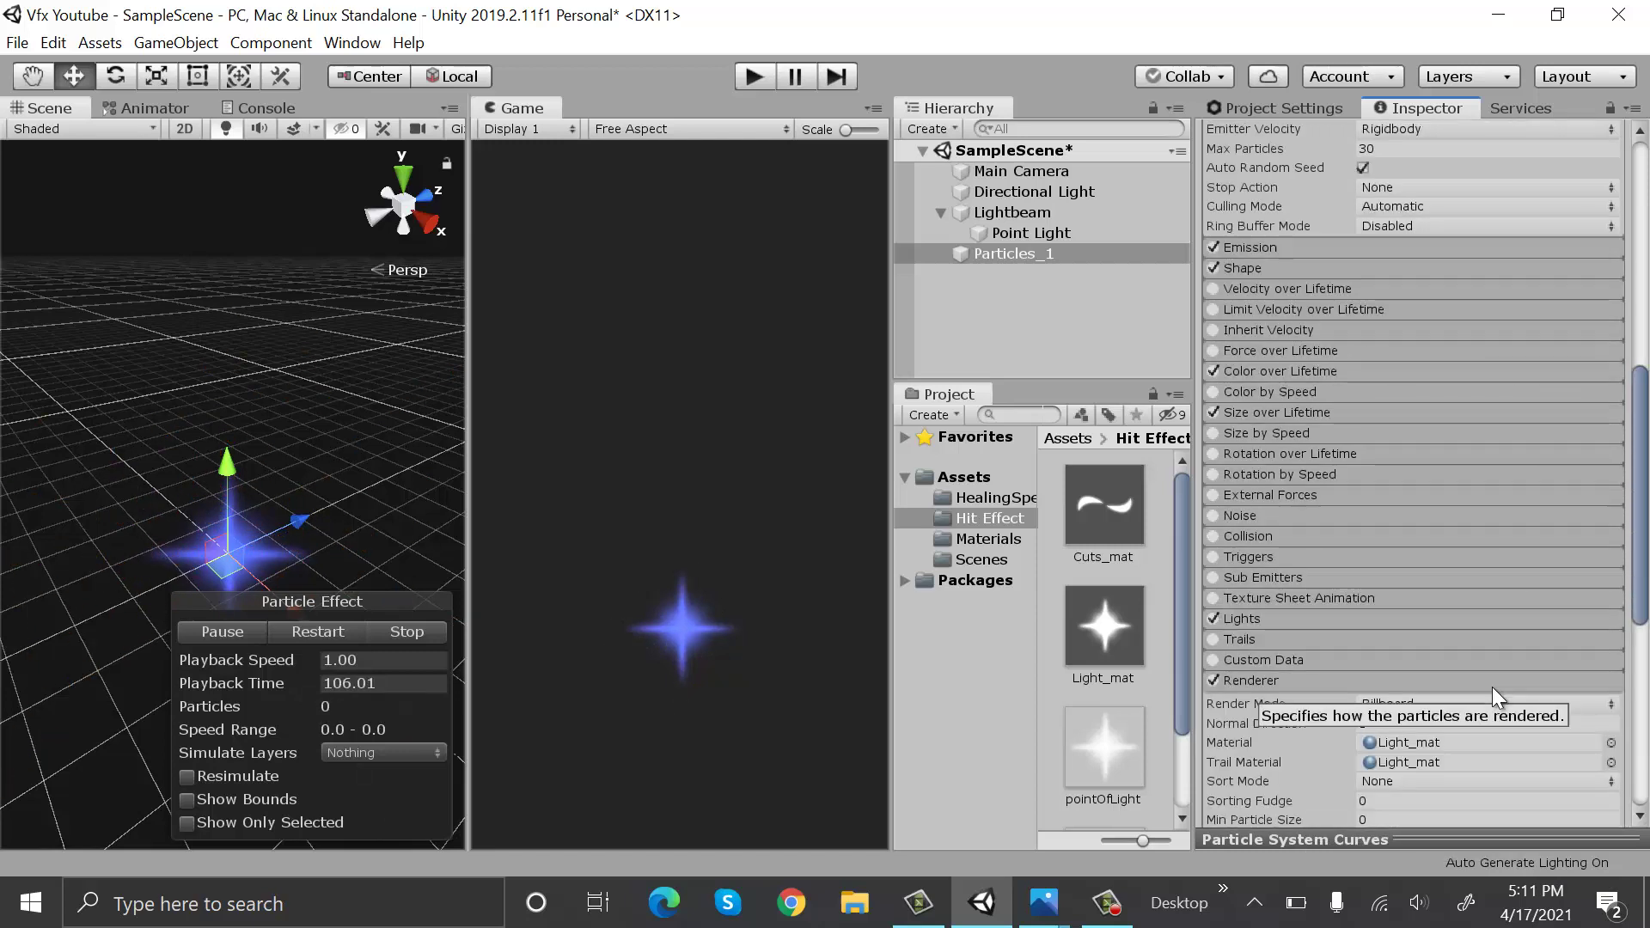
left_click(1581, 703)
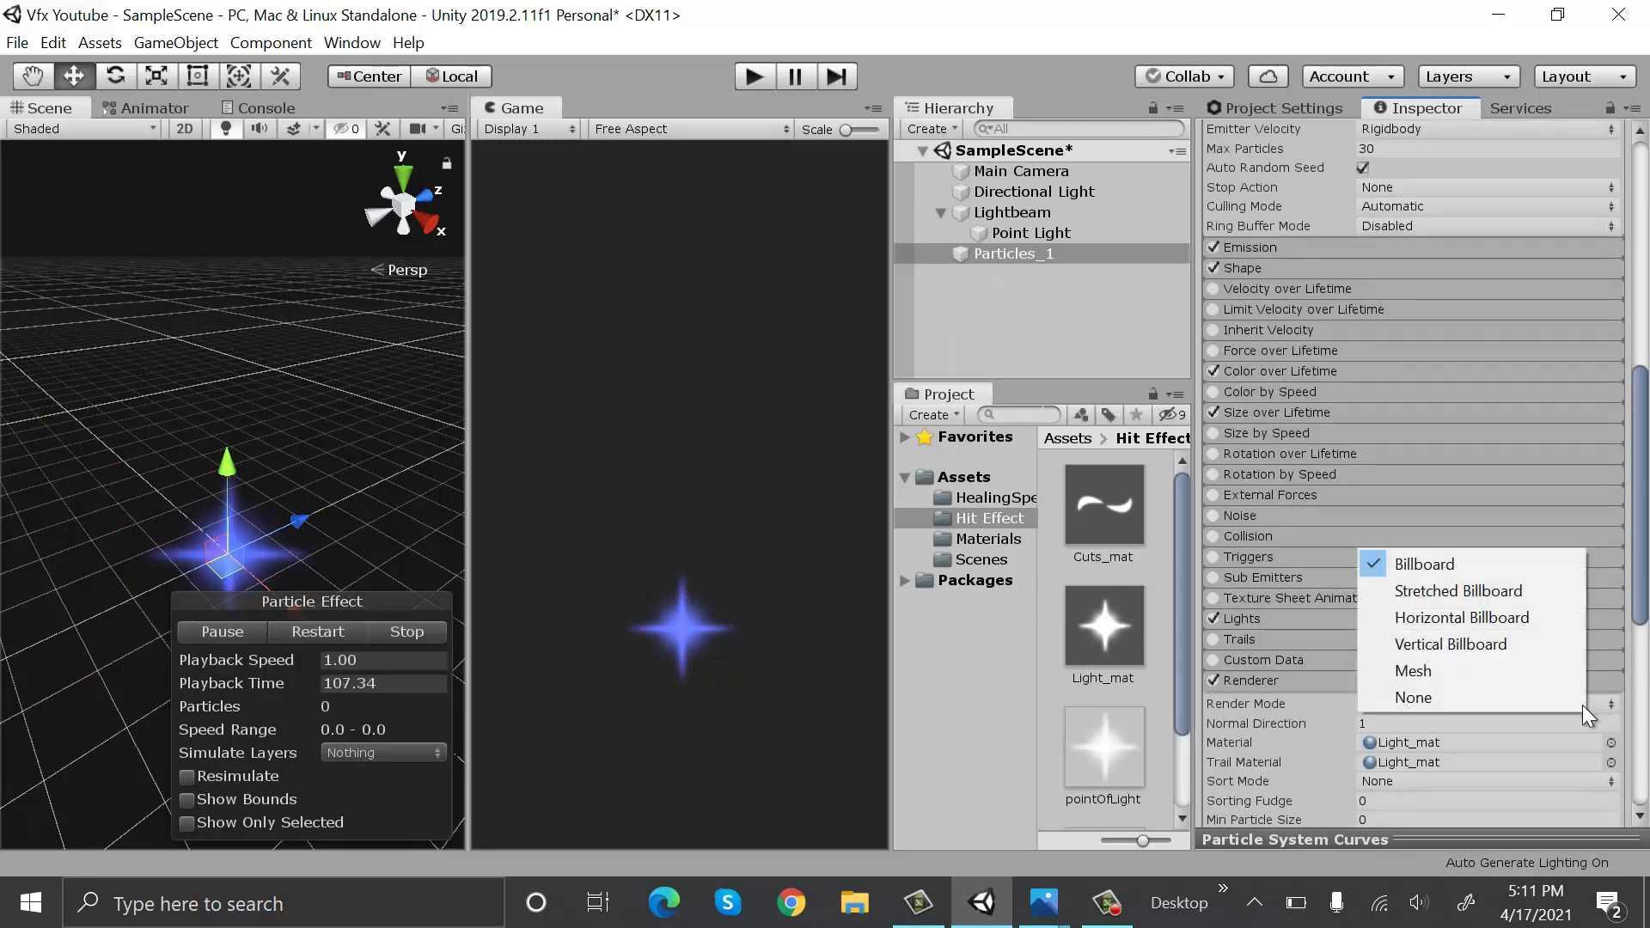
left_click(1533, 591)
scroll(1533, 593, "down", 3)
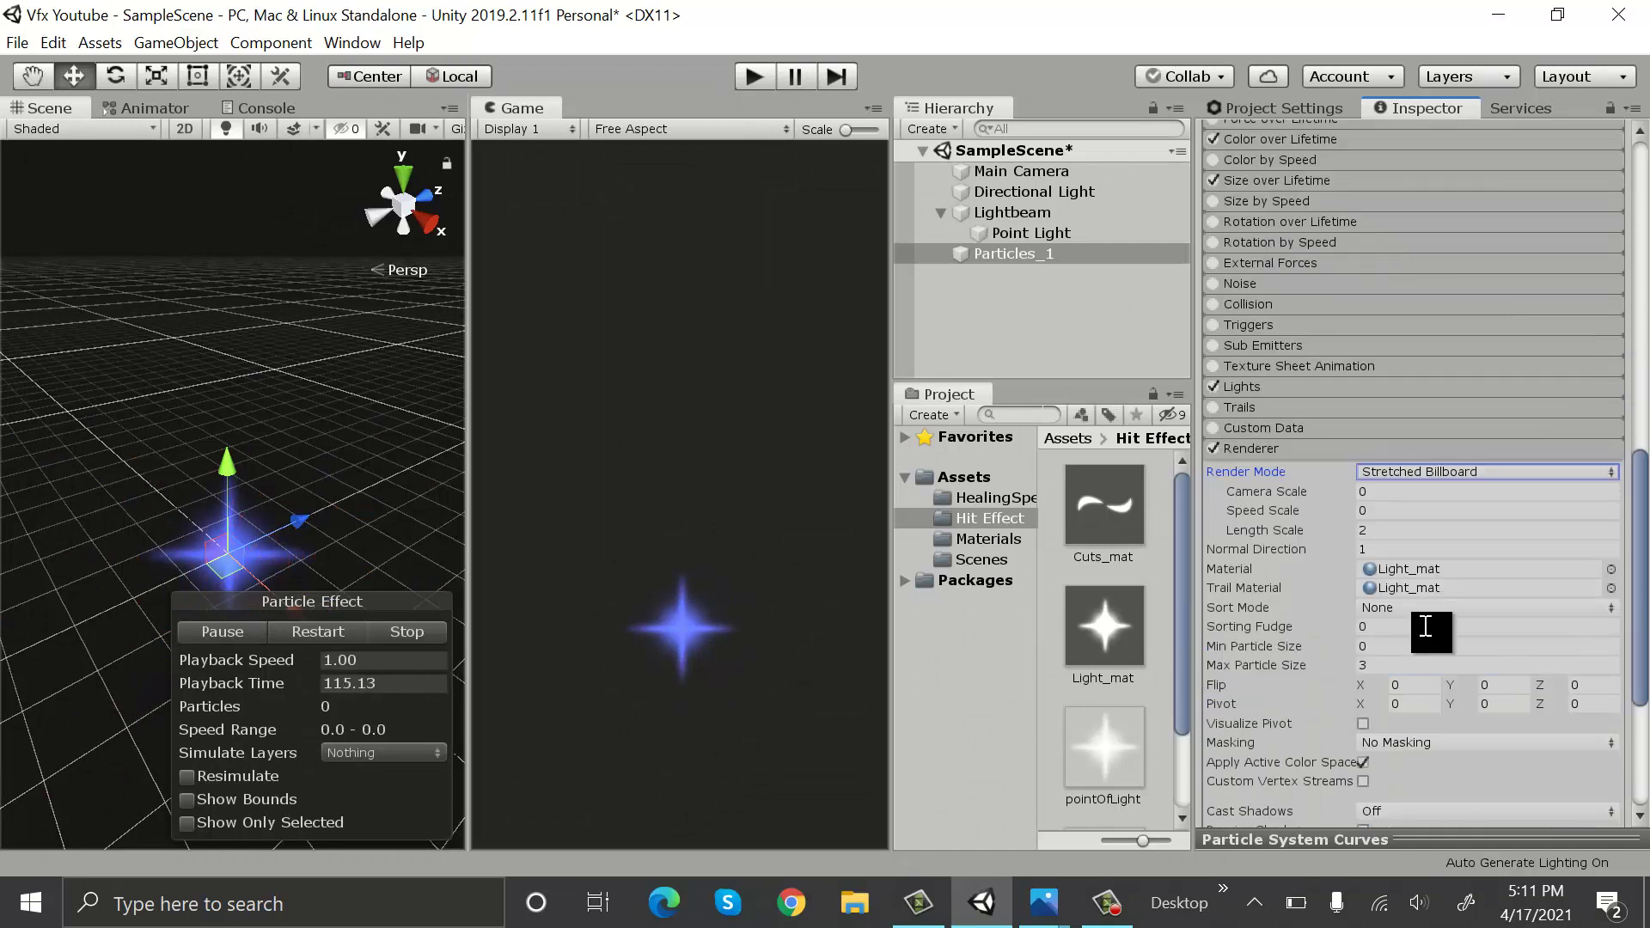
scroll(1433, 634, "down", 3)
left_click(1394, 299)
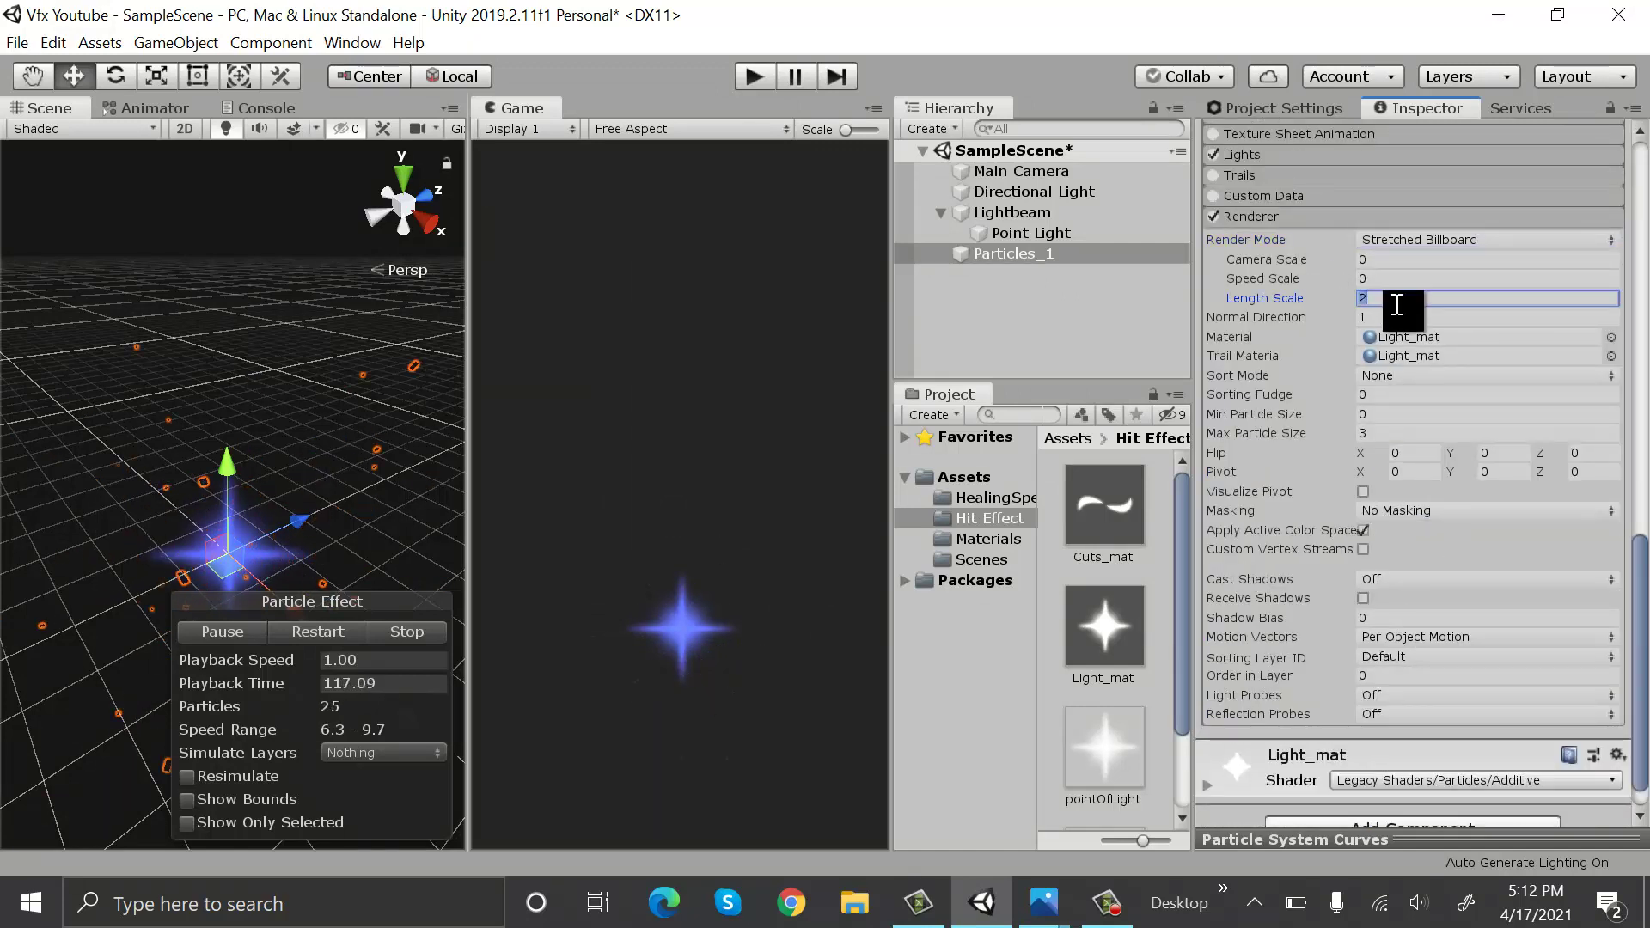
type("0.3")
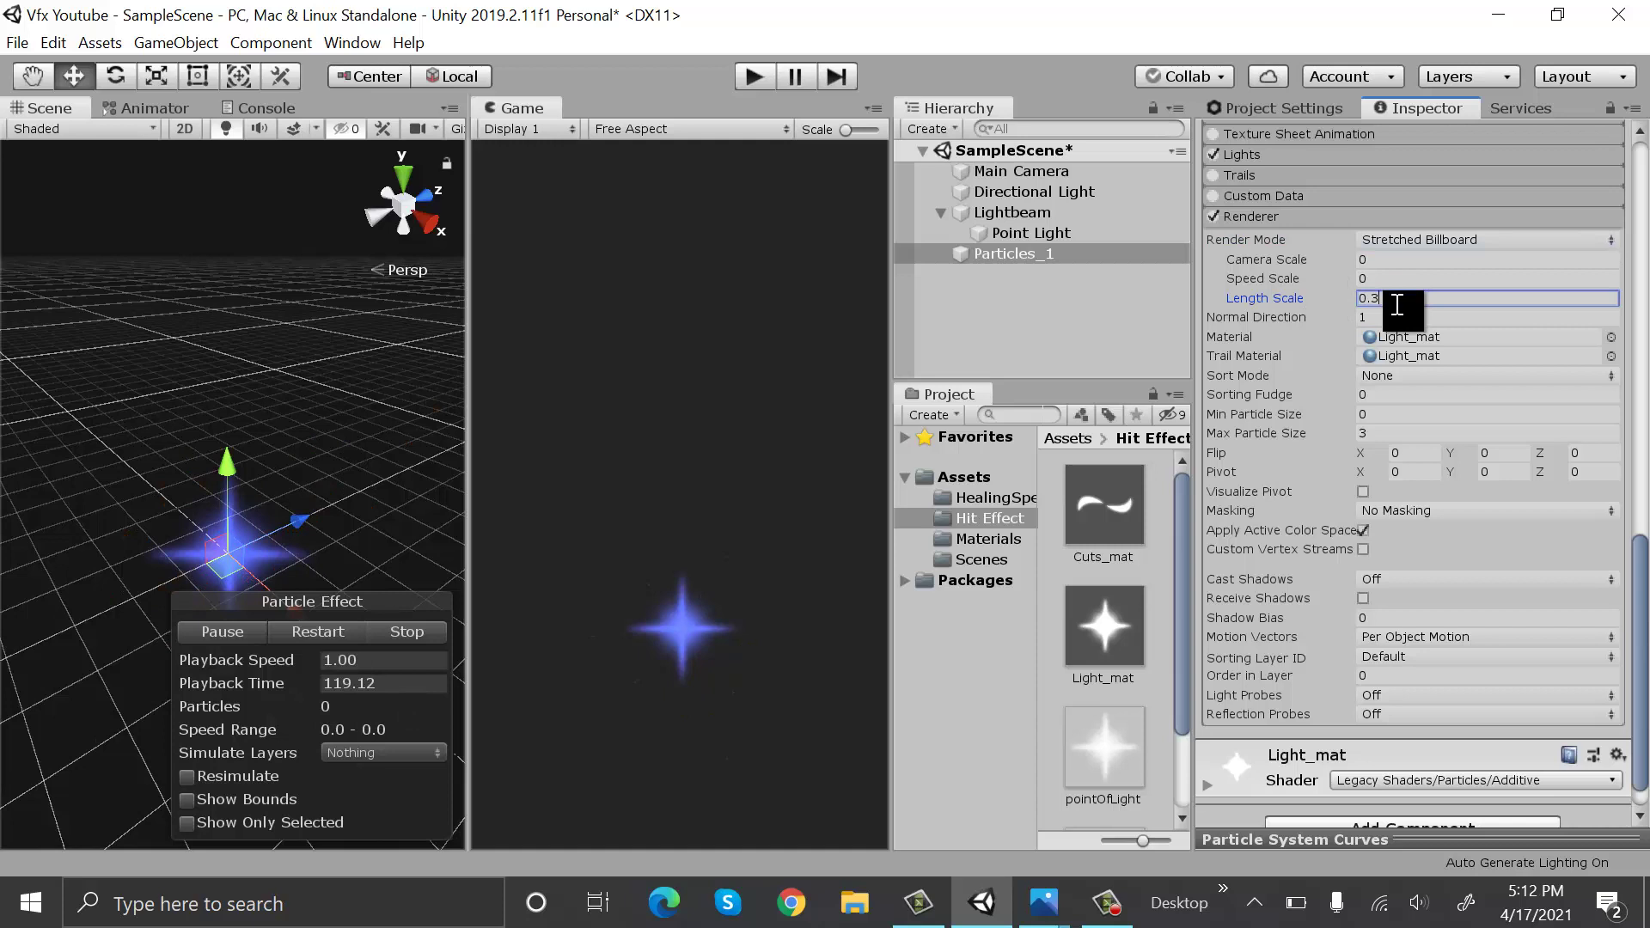
left_click(1402, 318)
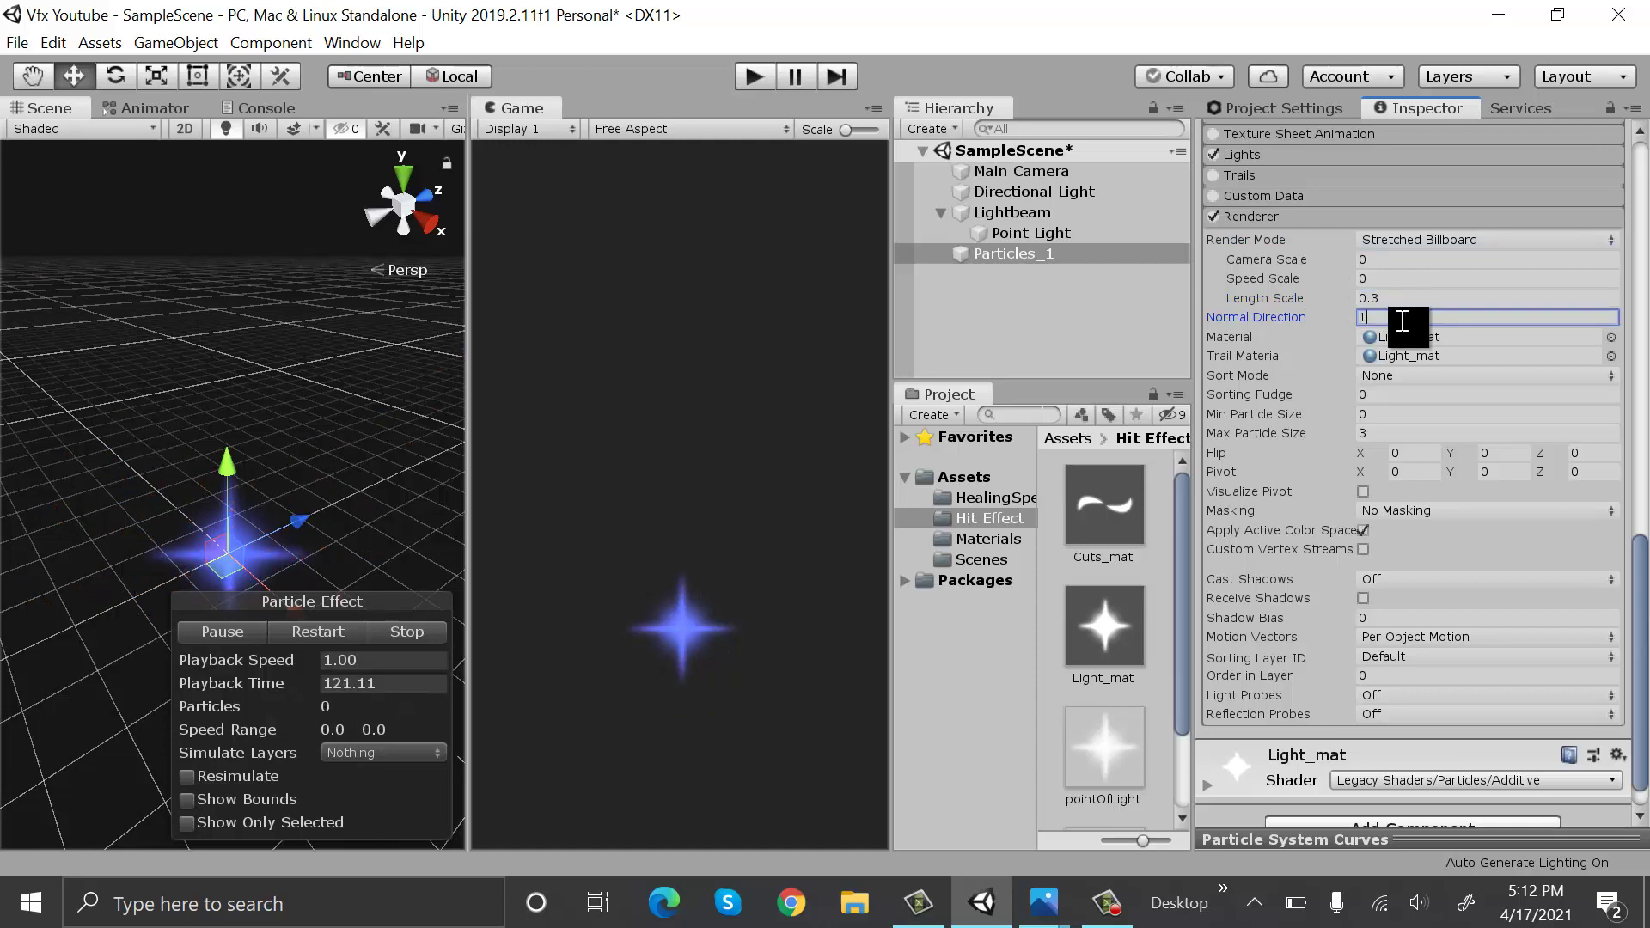
Duplicate Particles_1 and try to rename the copy as Particles_2
left_click(1050, 258)
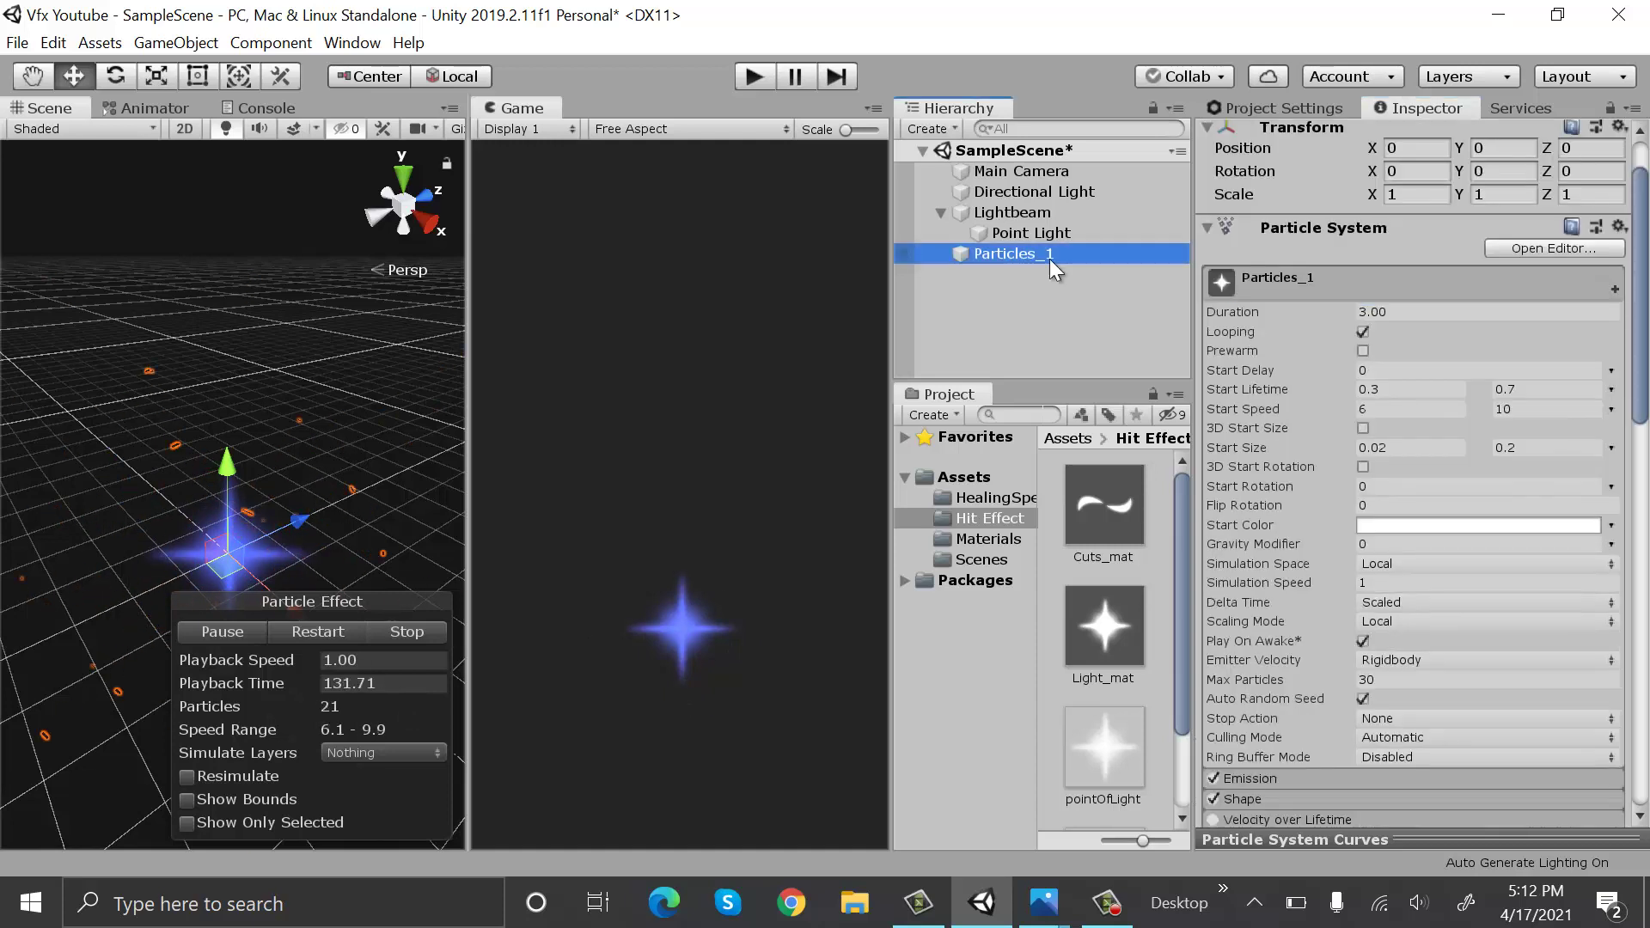
key("ctrl+d")
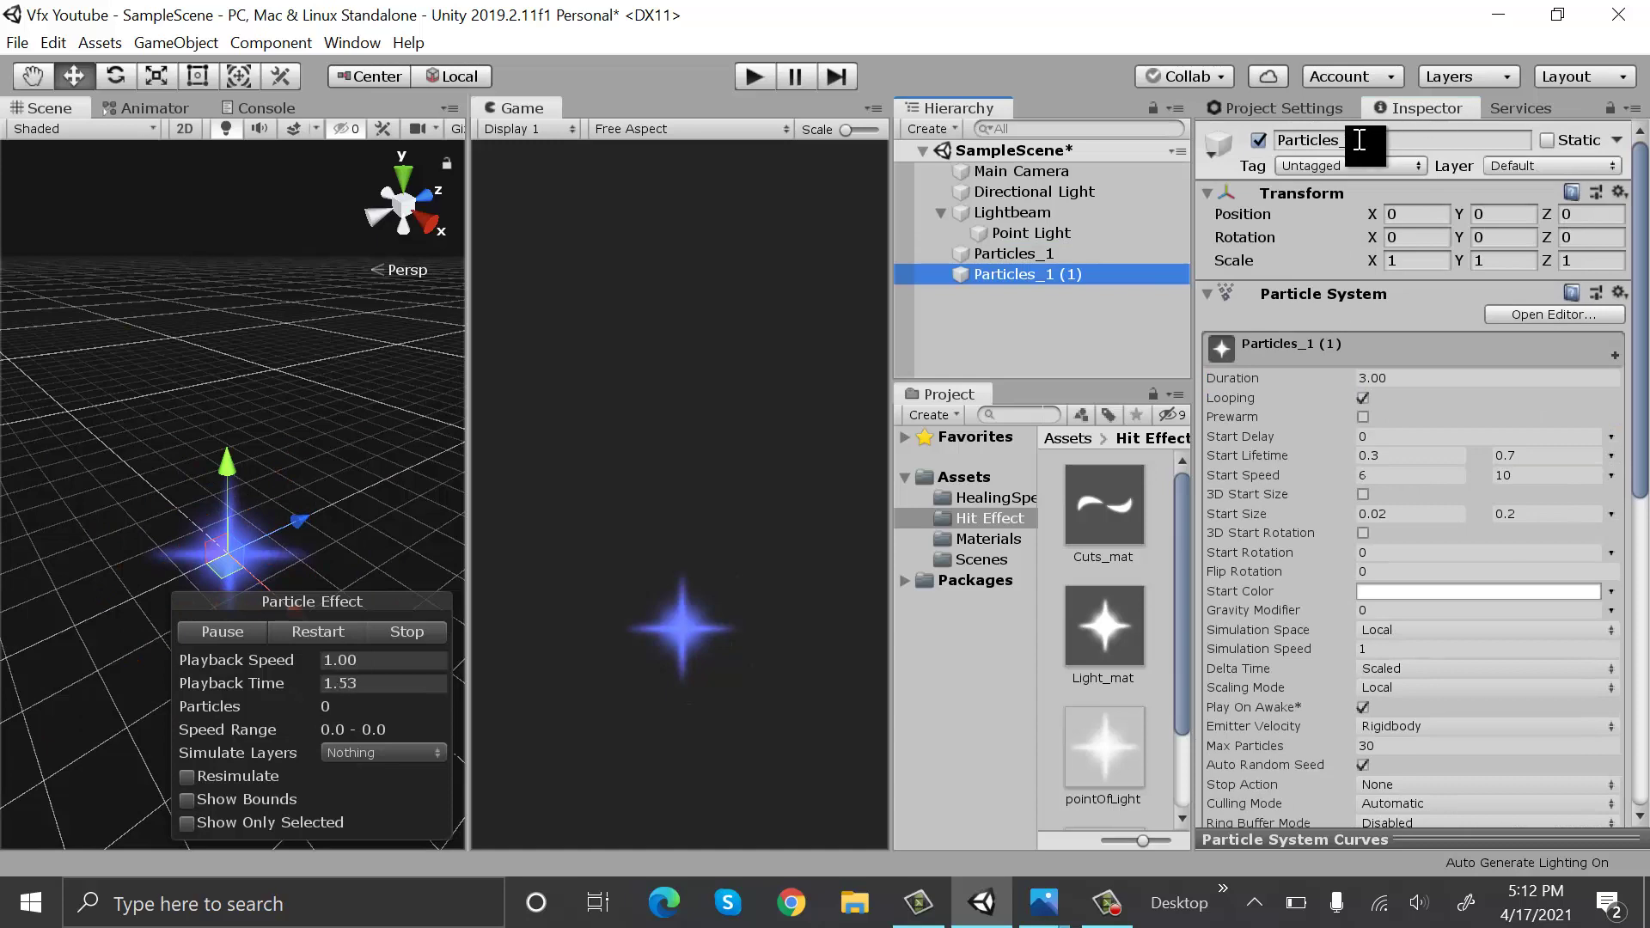
left_click(1410, 141)
key("BackSpace")
key("BackSpace")
key("BackSpace")
key("BackSpace")
key("BackSpace")
type("2")
Recolor both color keys of the duplicate's Color over Lifetime gradient to white
scroll(1425, 390, "down", 10)
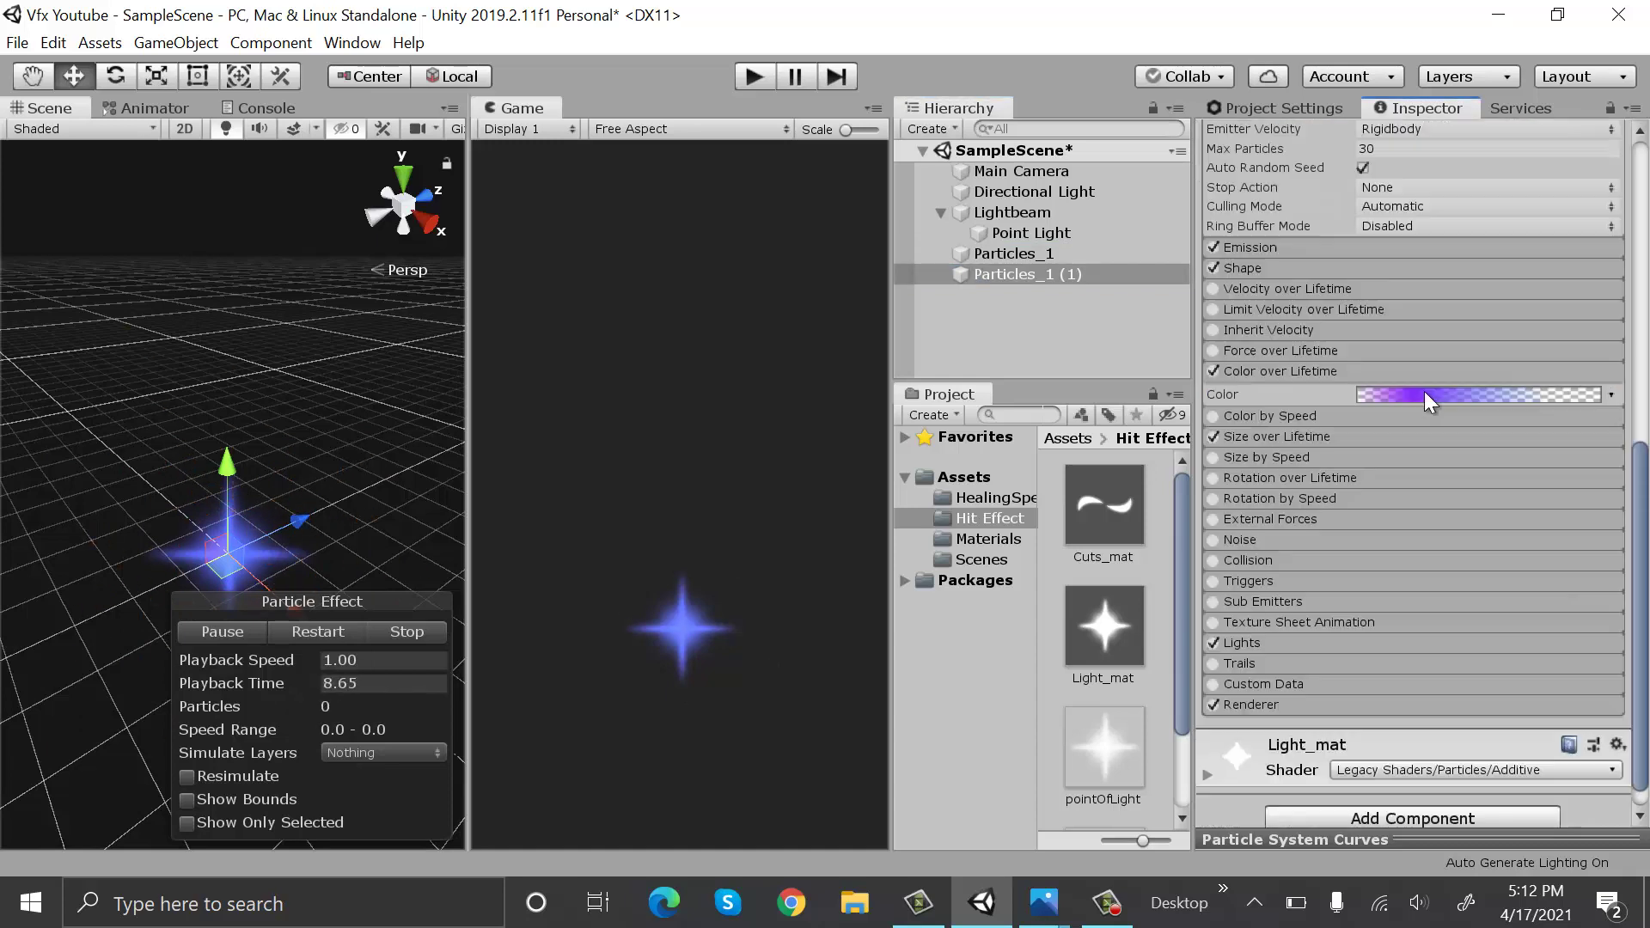
left_click(1445, 392)
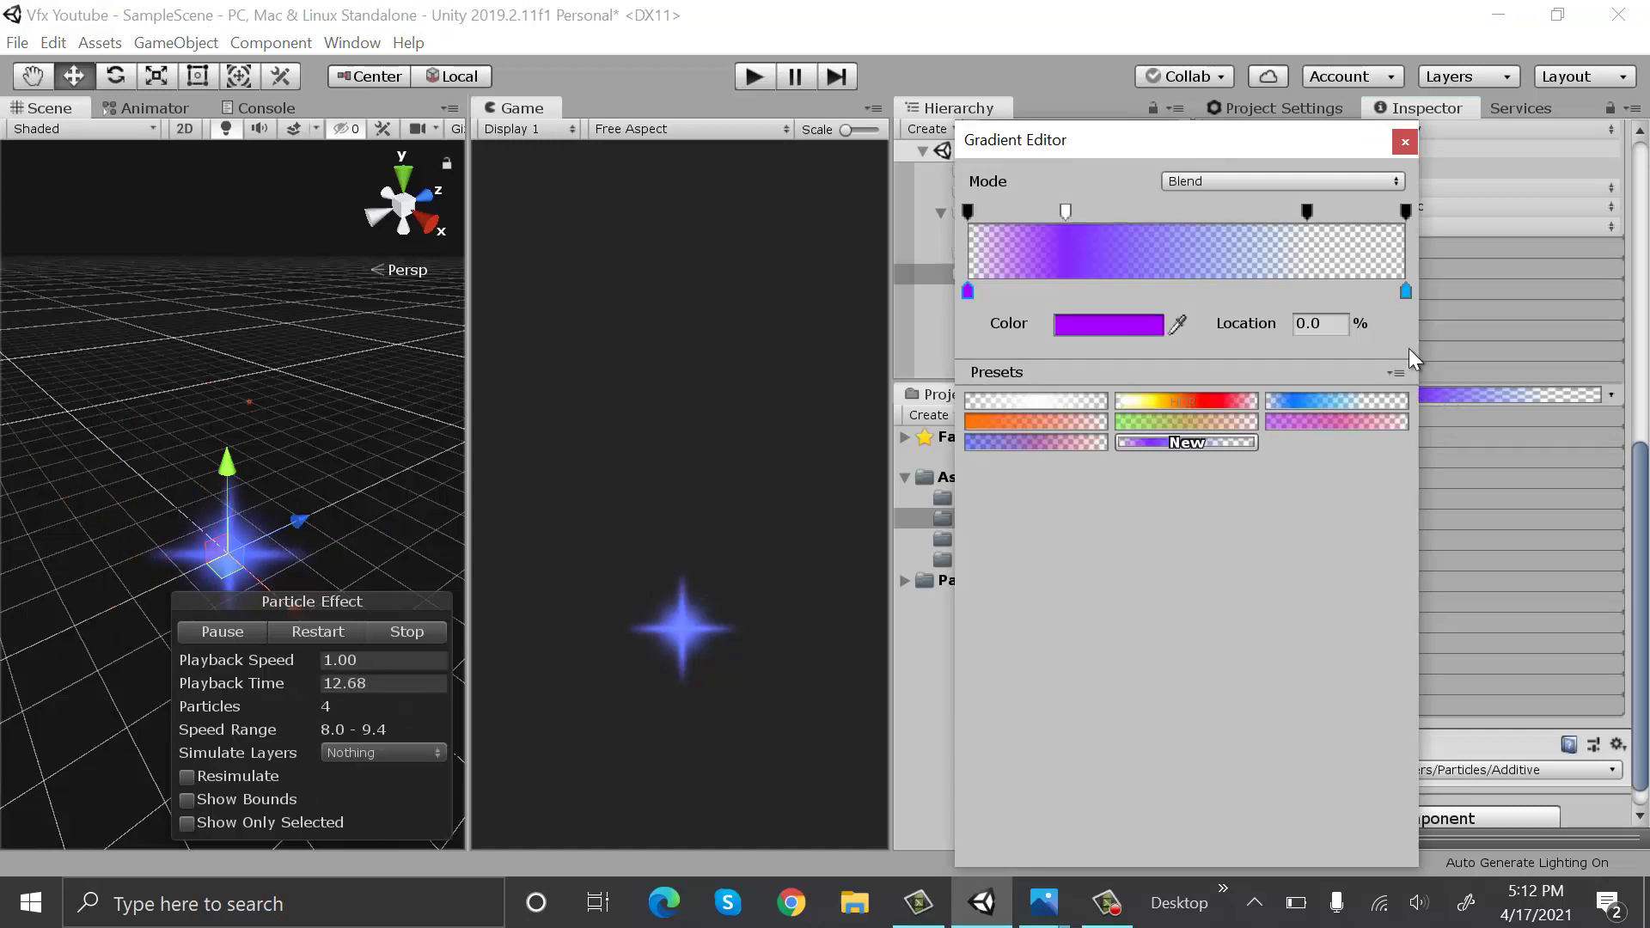
left_click(1108, 324)
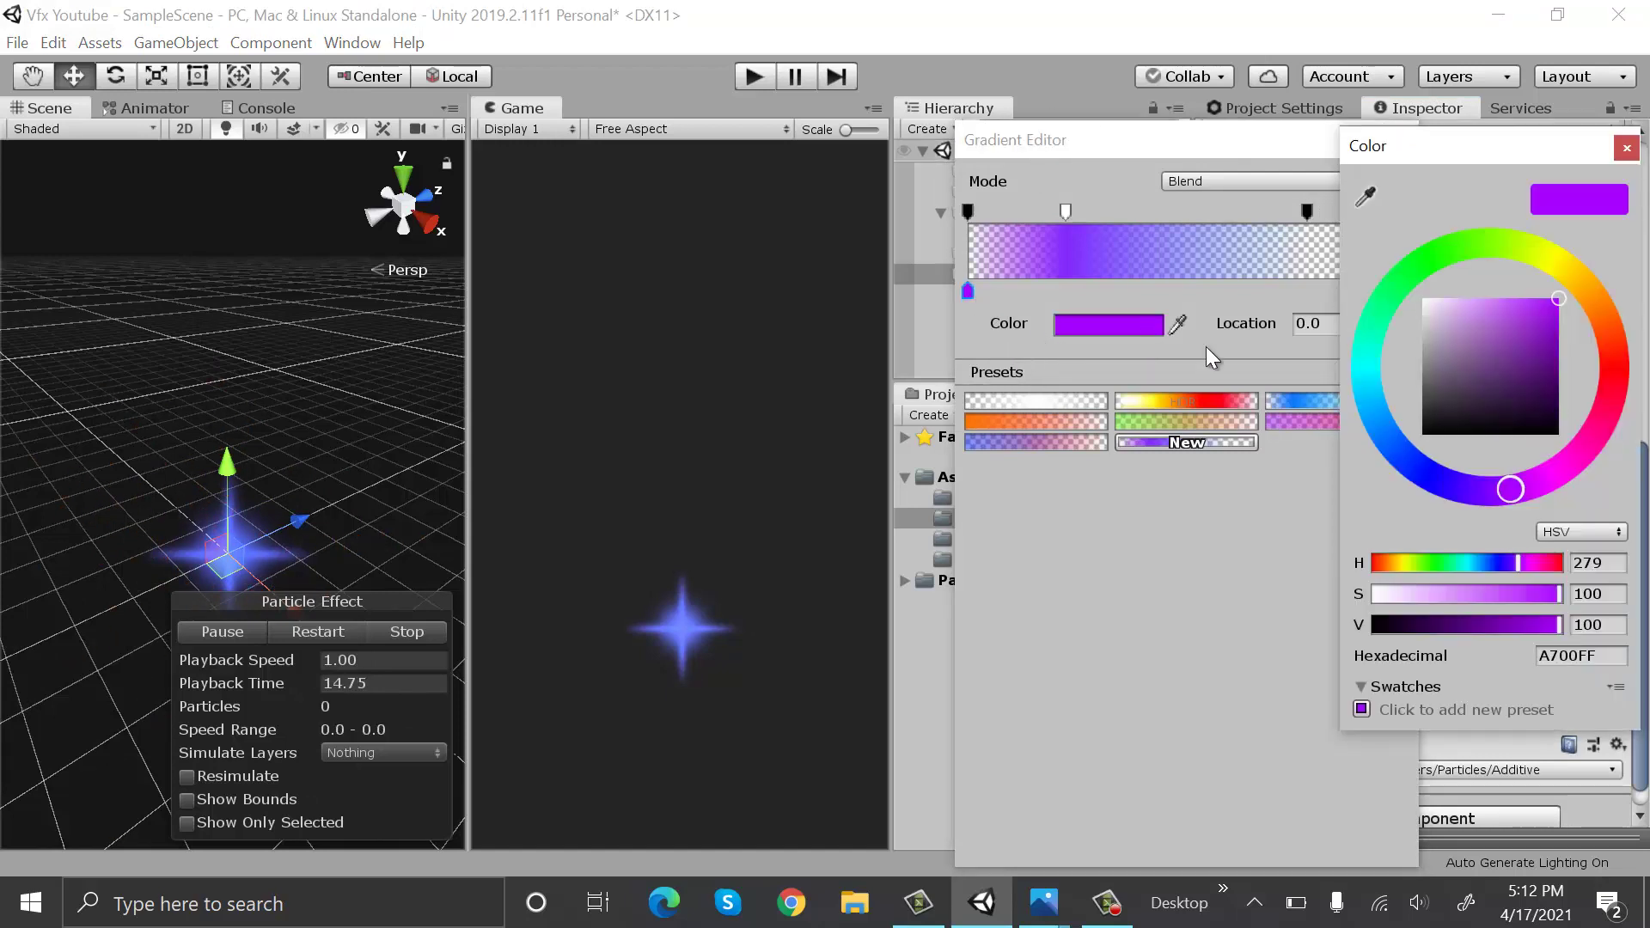
left_click(1496, 330)
left_click(1406, 291)
left_click(1109, 324)
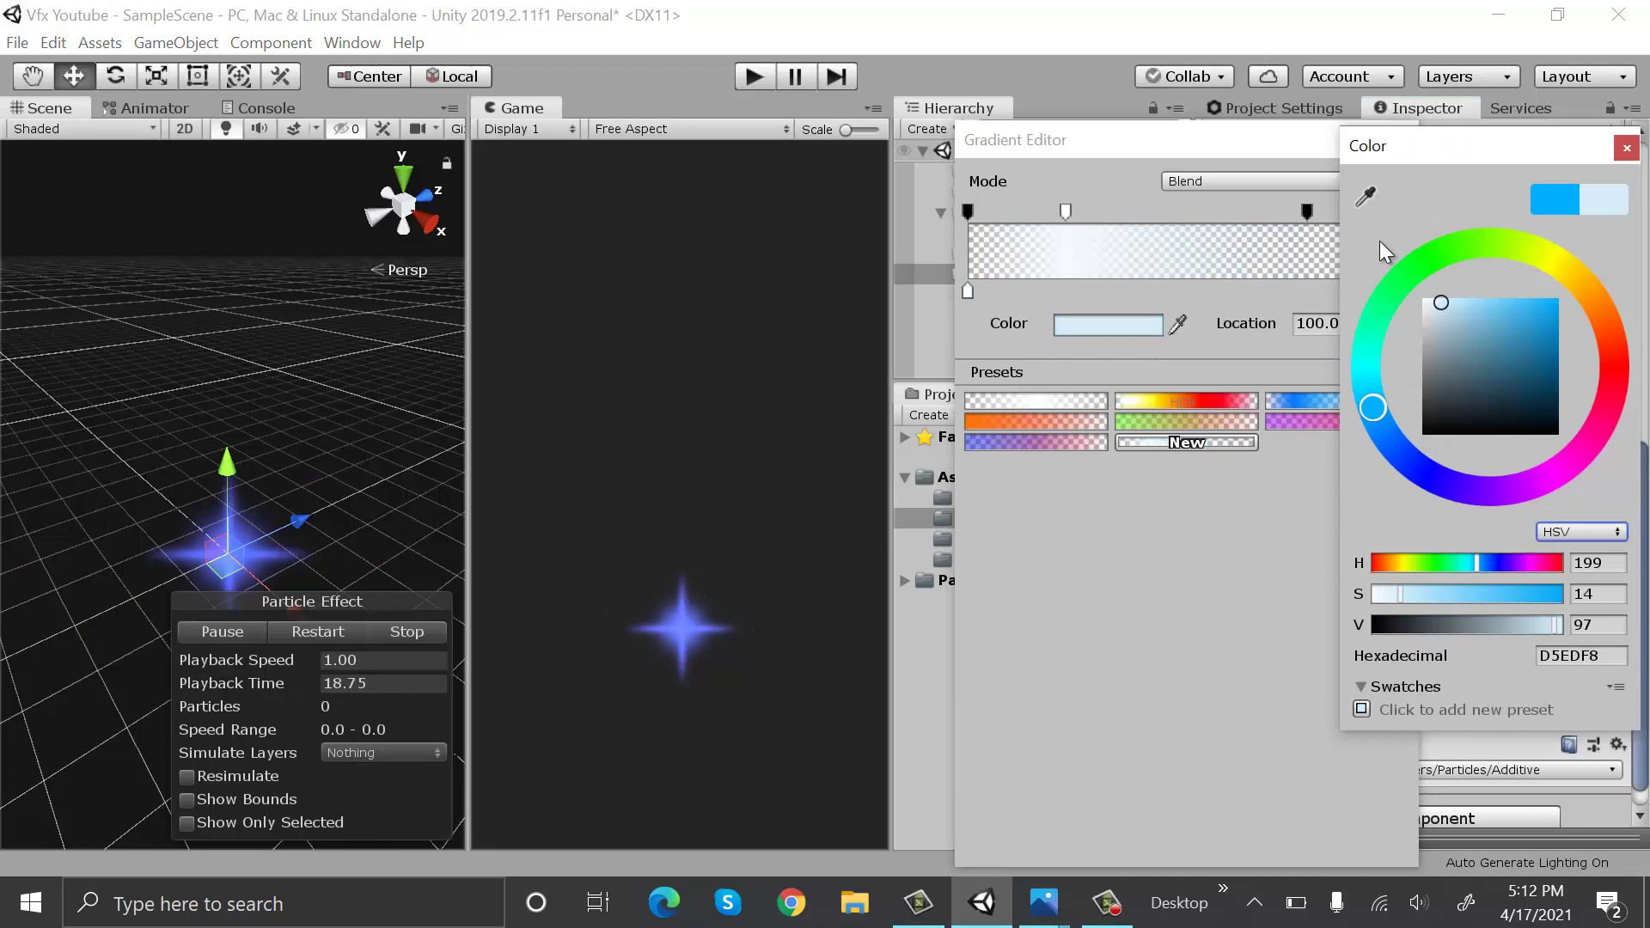
left_click(1461, 330)
left_click(1625, 147)
left_click(1406, 142)
Rename the duplicated particle system as Particles_2 and save the scene
left_click(1179, 275)
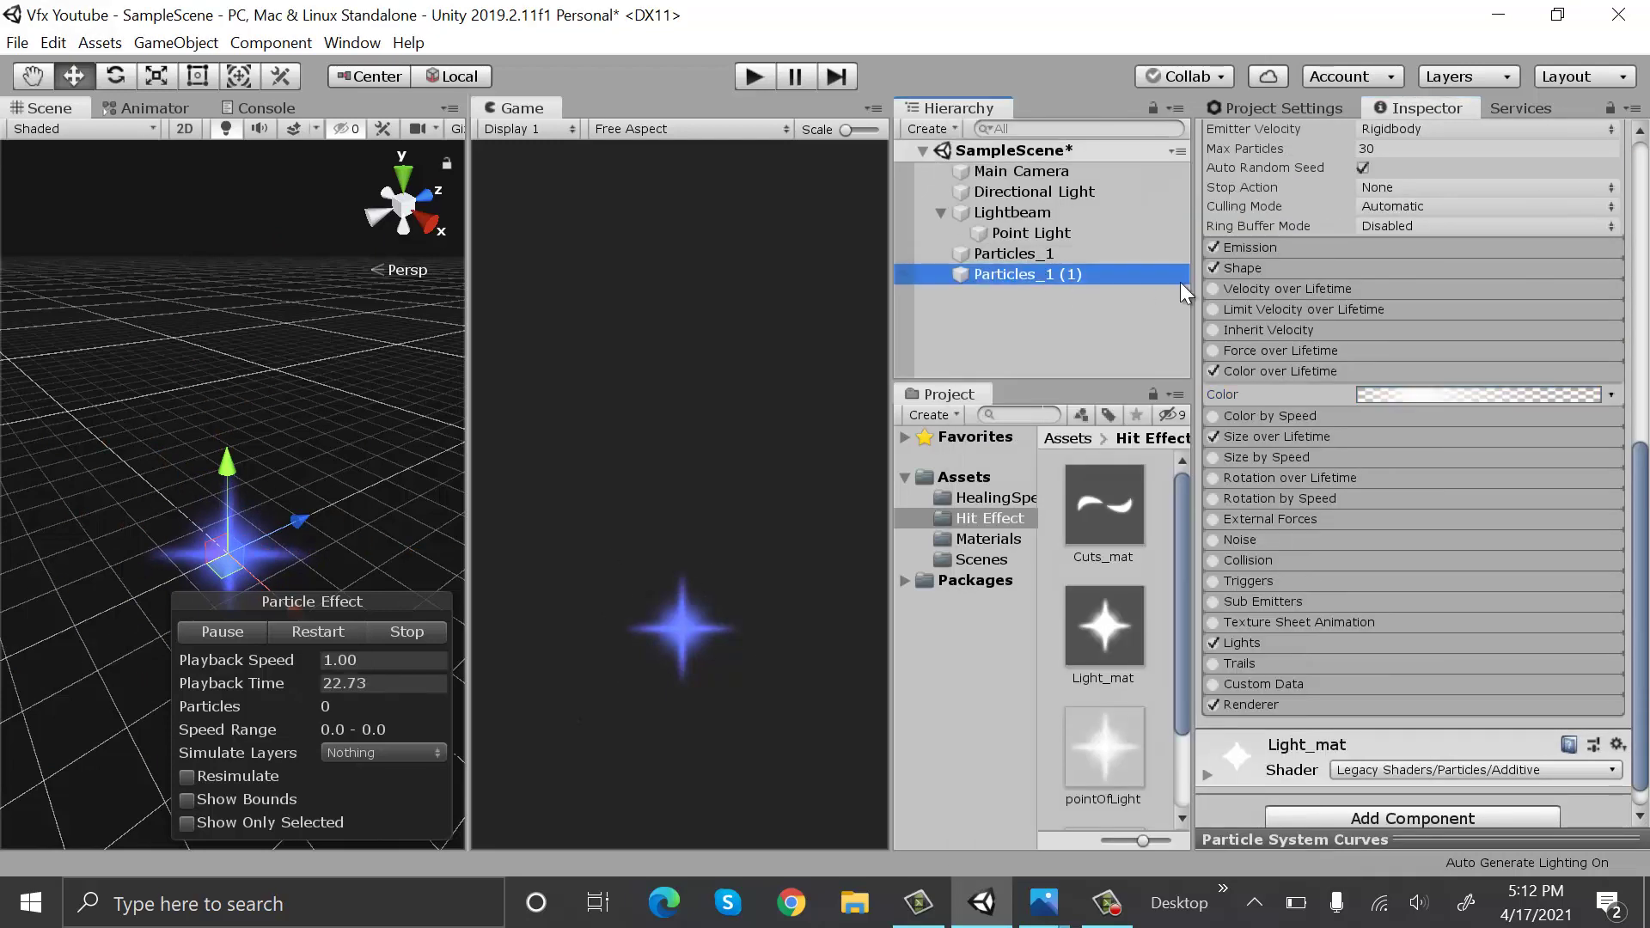
scroll(1399, 258, "up", 10)
left_click(1401, 139)
type("Particles_2")
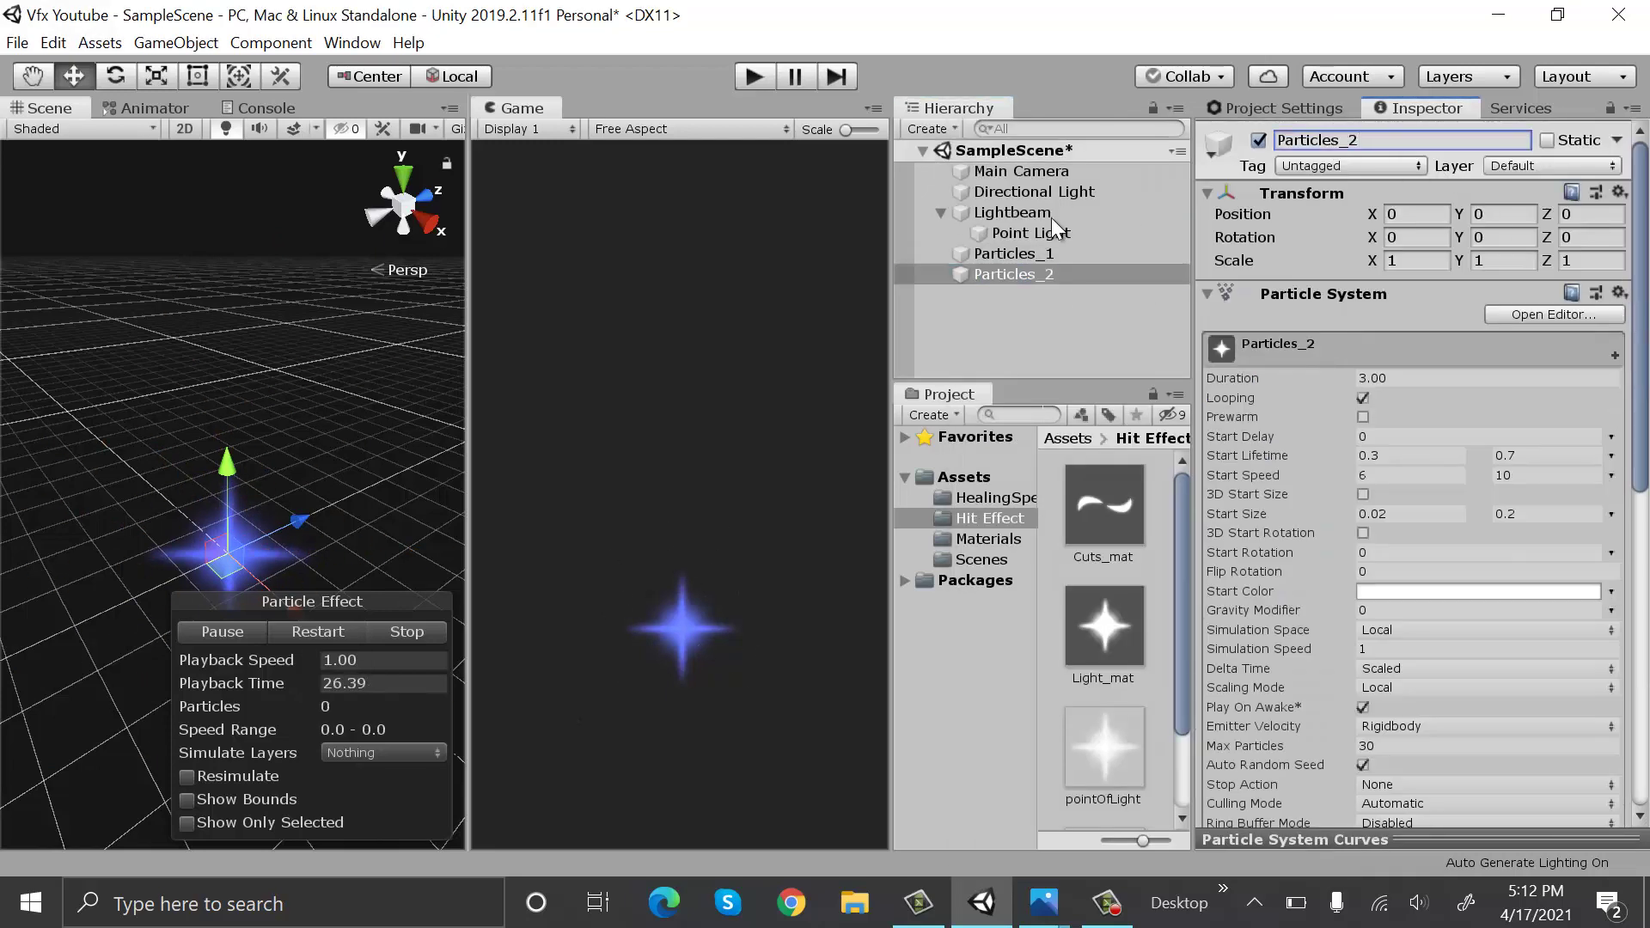
left_click(1076, 274)
key("ctrl+s")
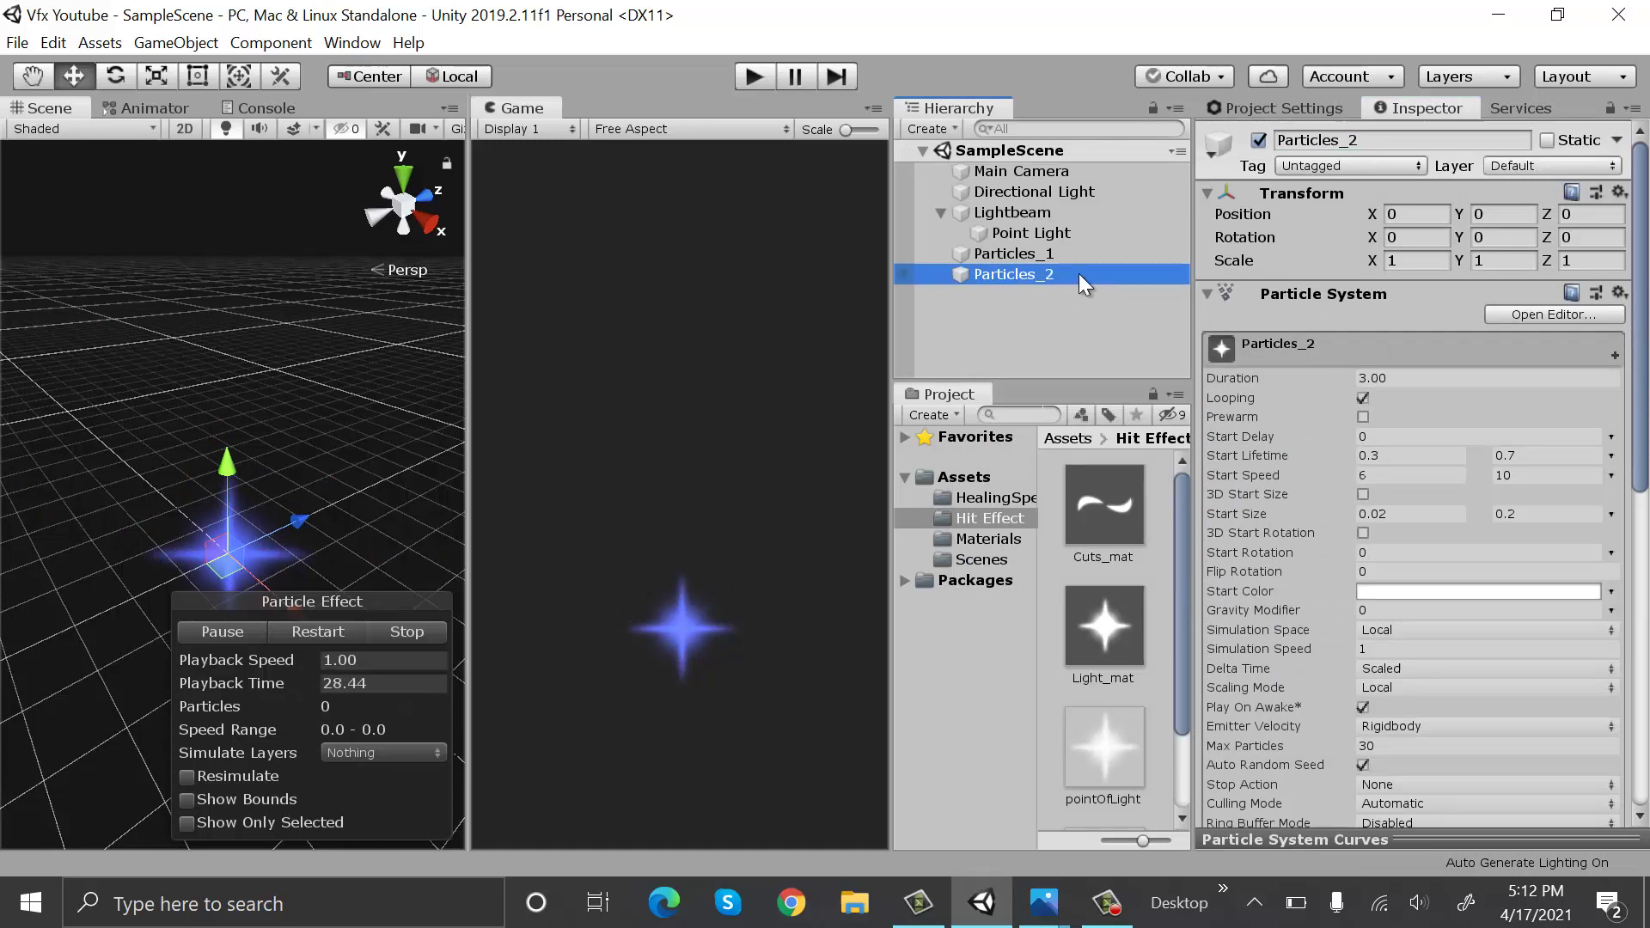
Duplicate Particles_2 and rename the copy as Particles_3
key("ctrl+d")
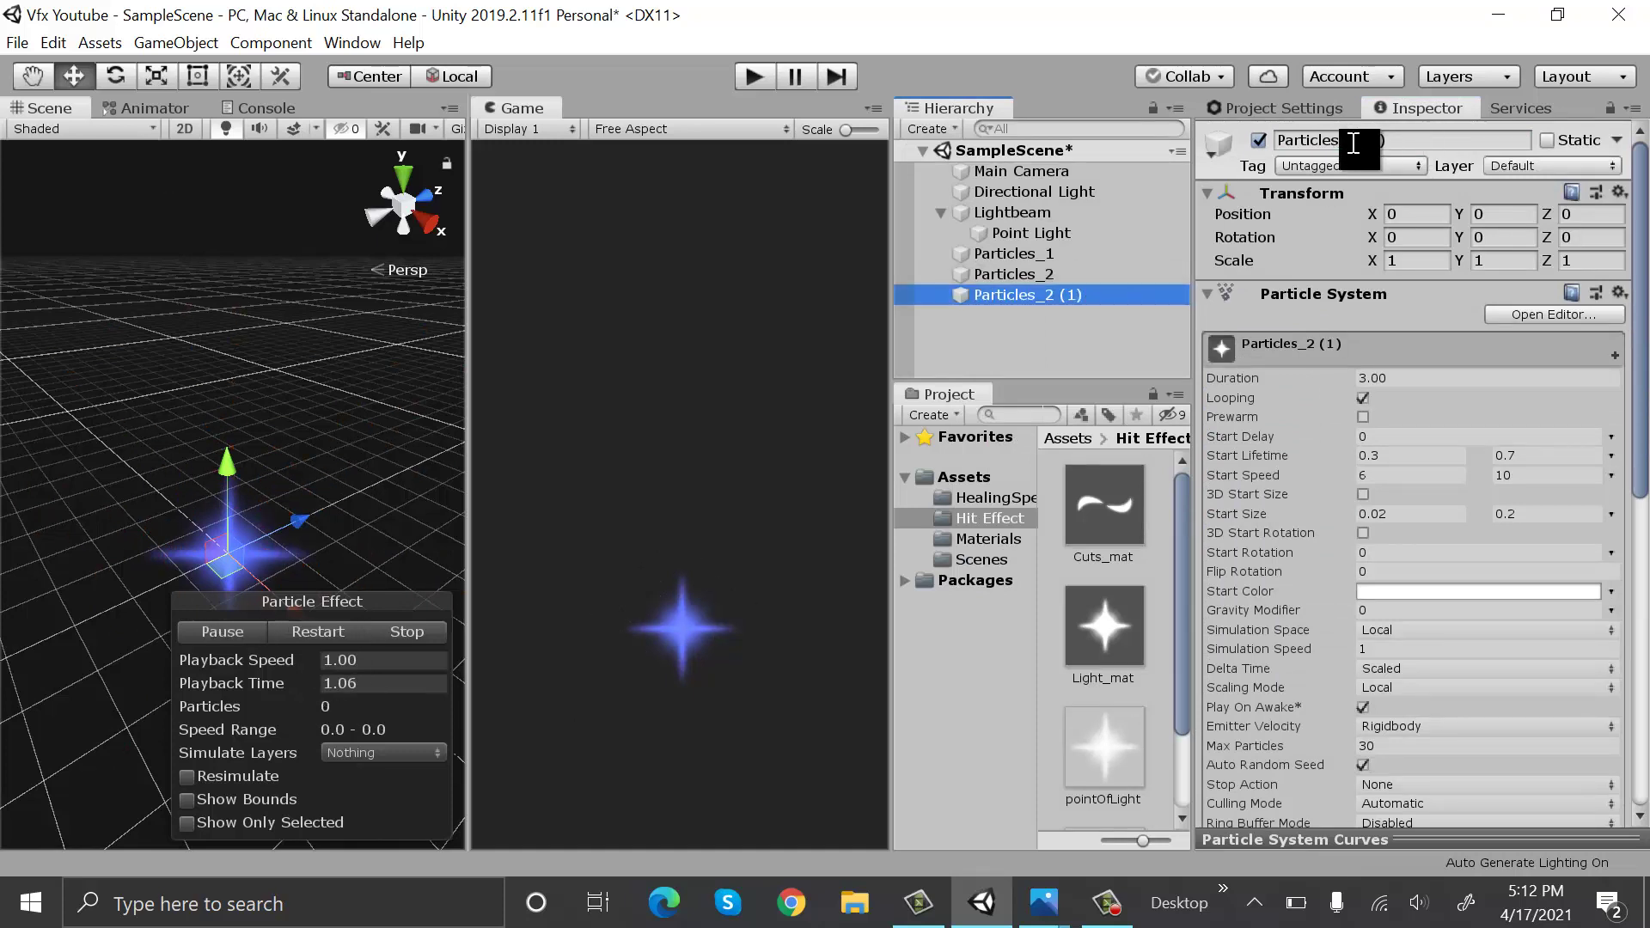
left_click_drag(1346, 140, 1415, 144)
type("3")
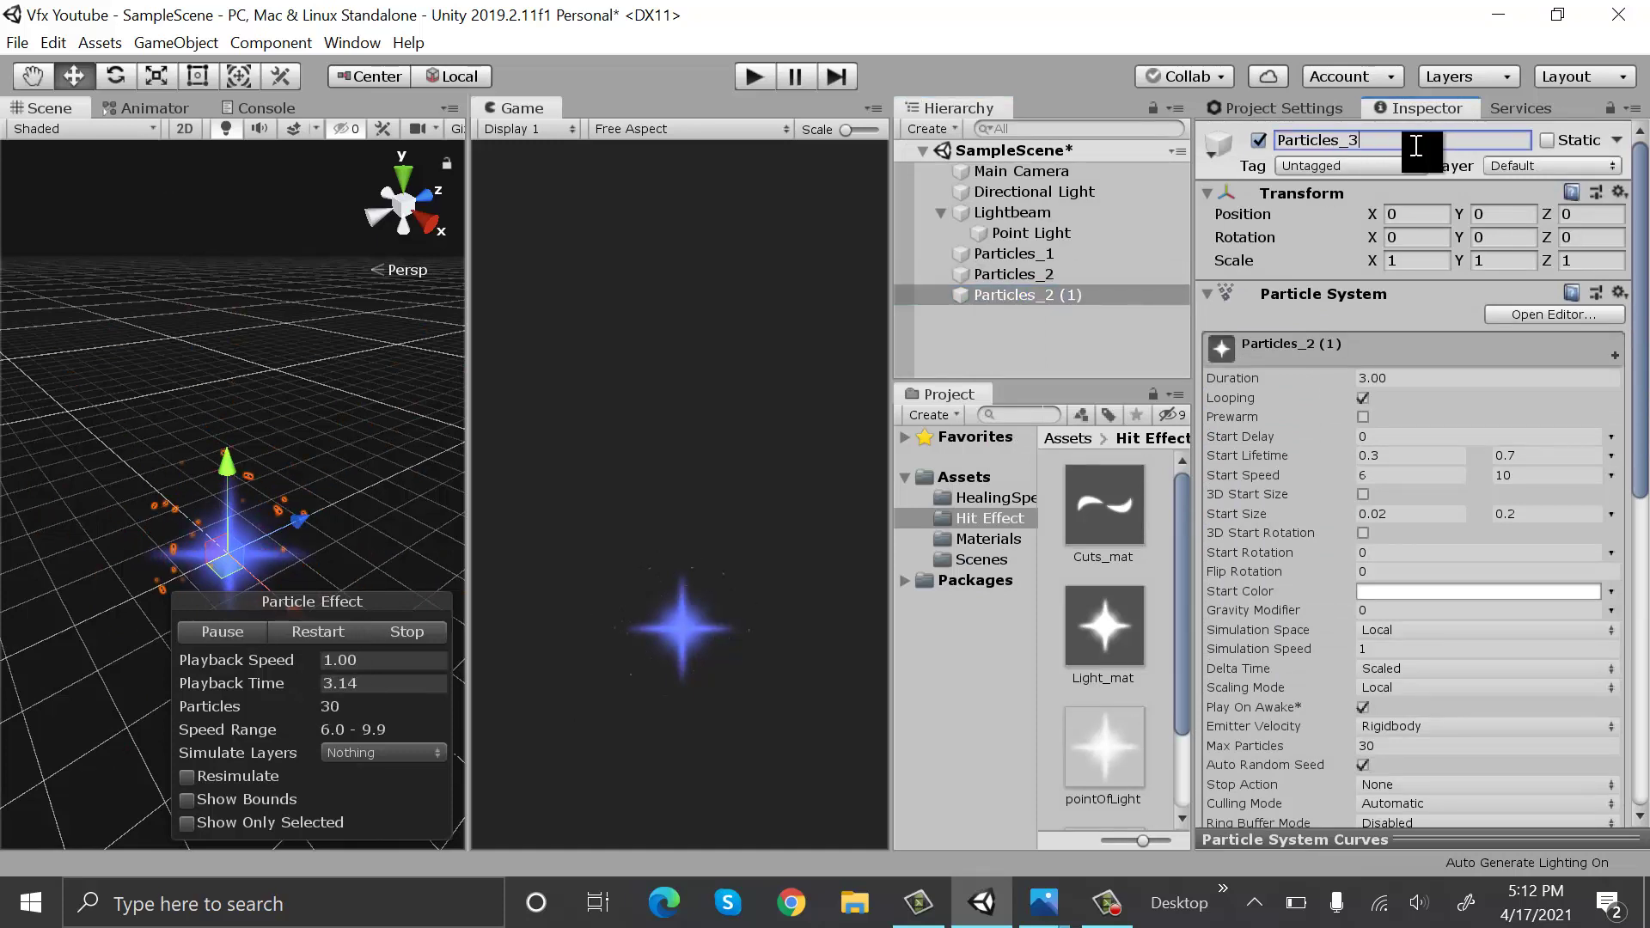
key("Return")
Set the starting color key of the Color over Lifetime gradient on Particles_3 to bright green
scroll(1451, 358, "down", 10)
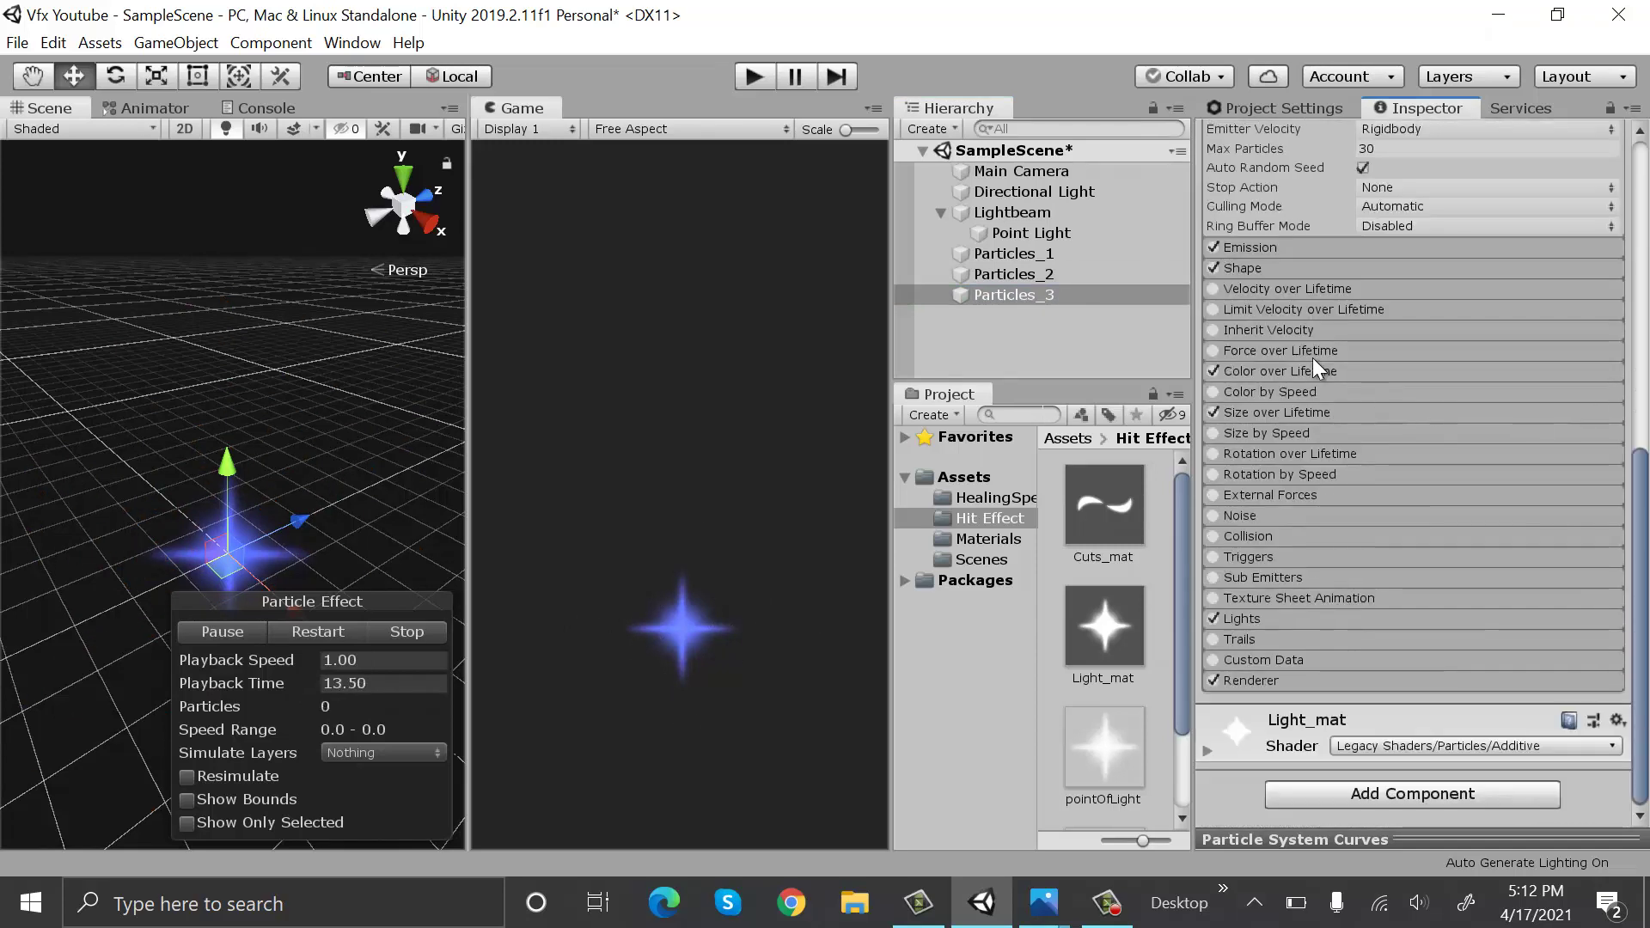
left_click(1323, 371)
left_click(1389, 400)
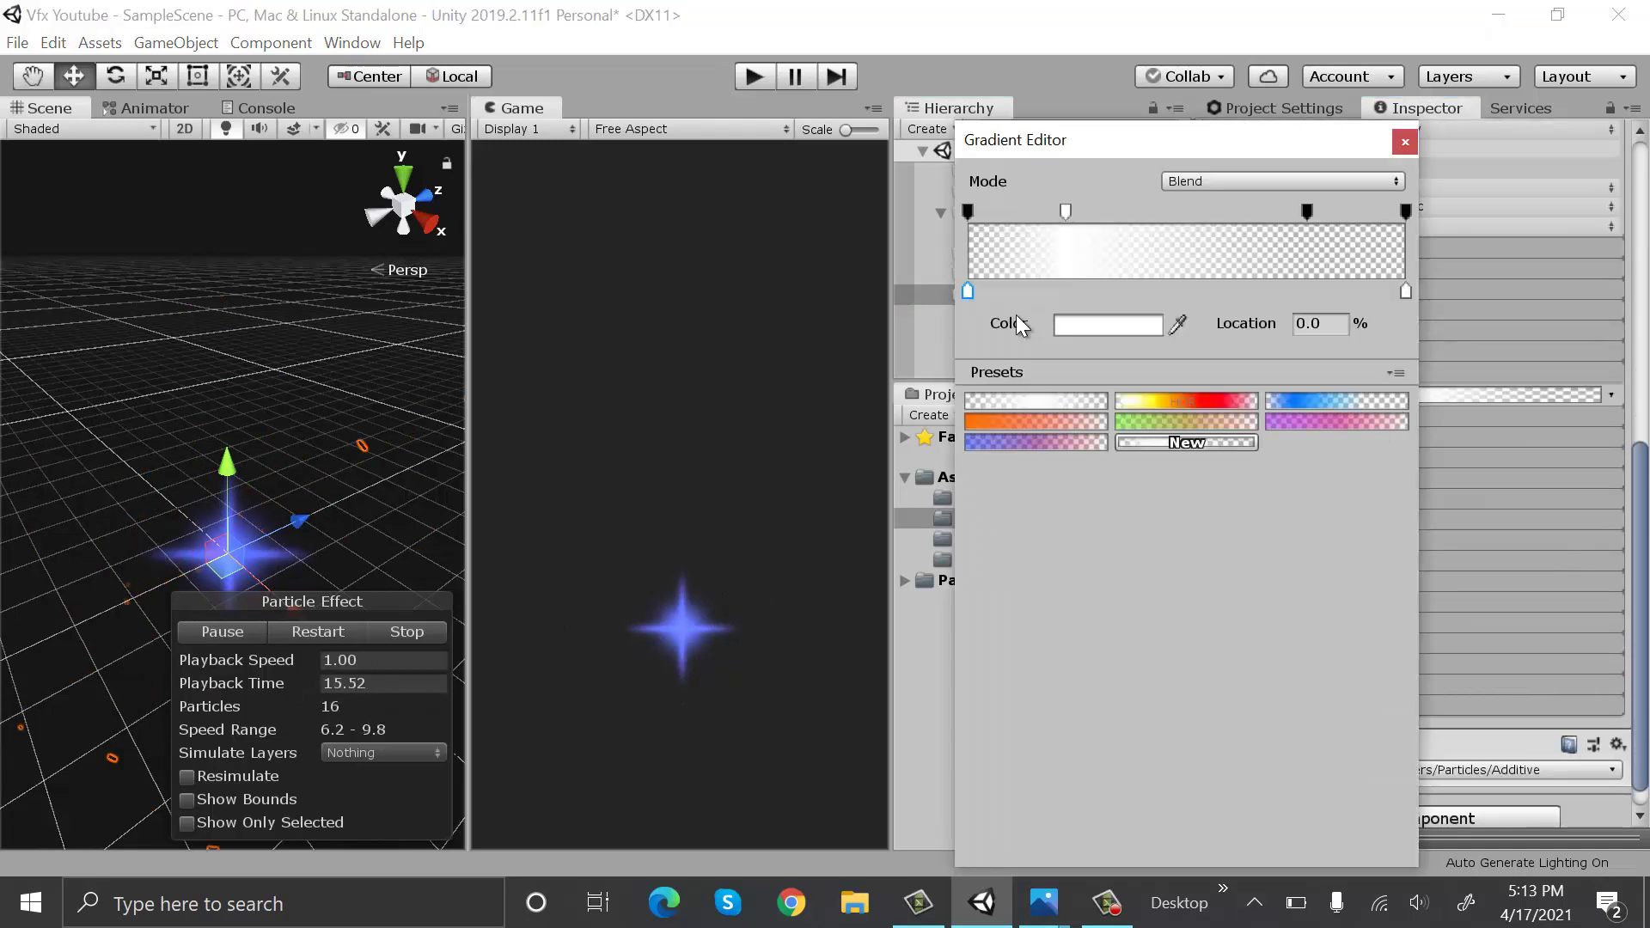
left_click(1128, 326)
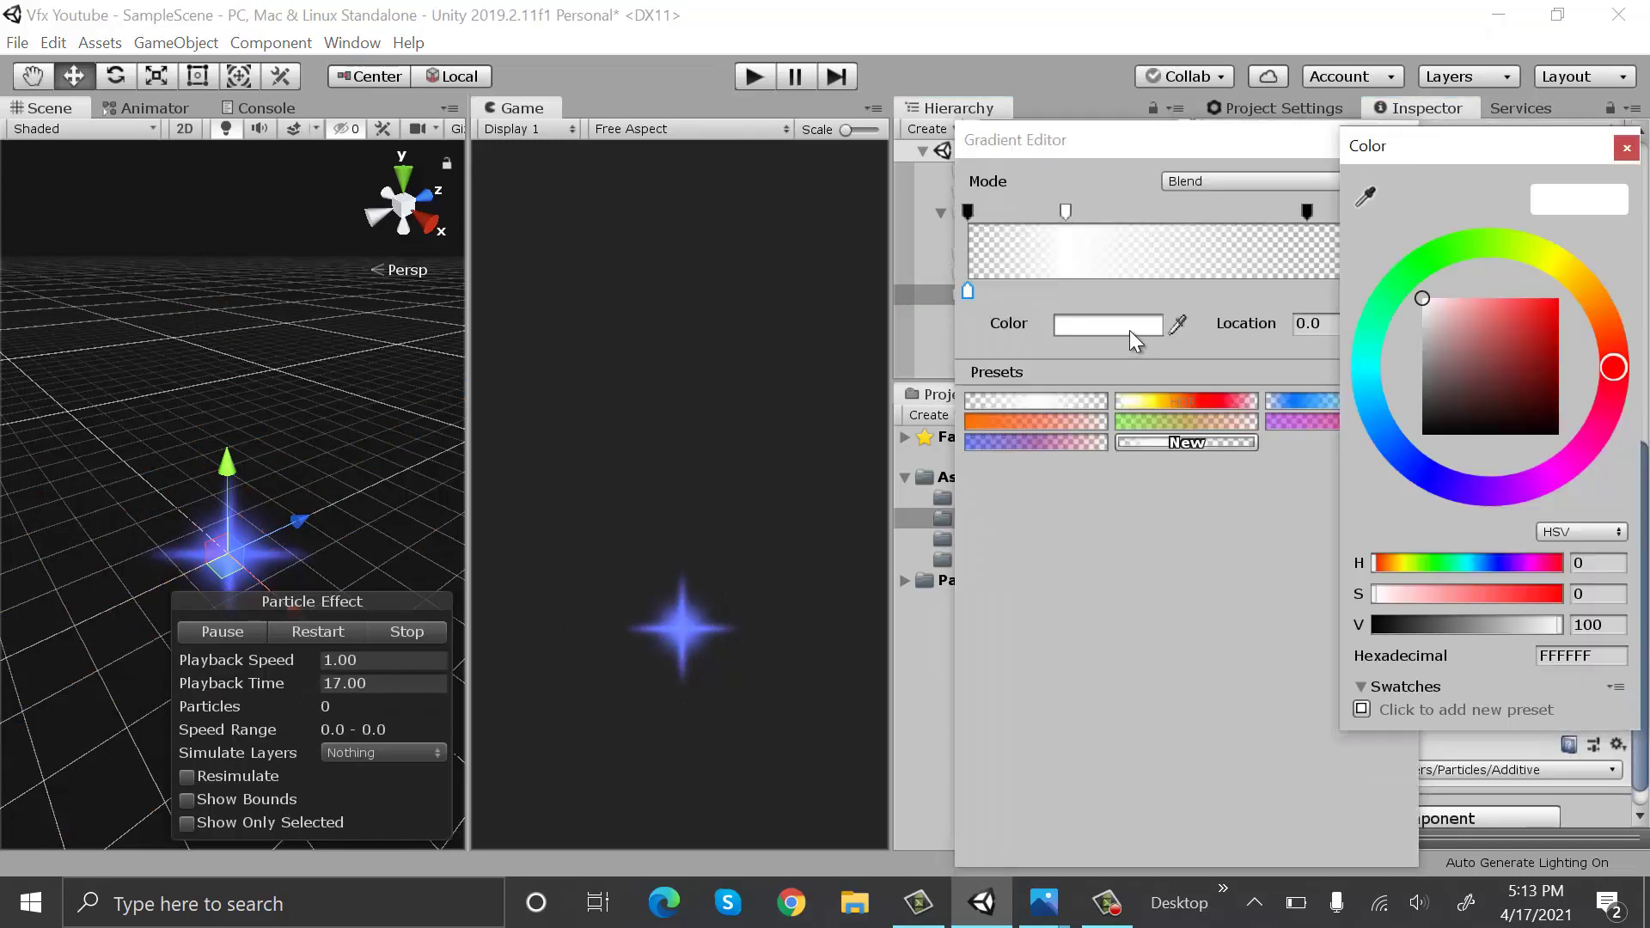
left_click(1451, 249)
left_click_drag(1503, 326, 1589, 230)
left_click(1627, 147)
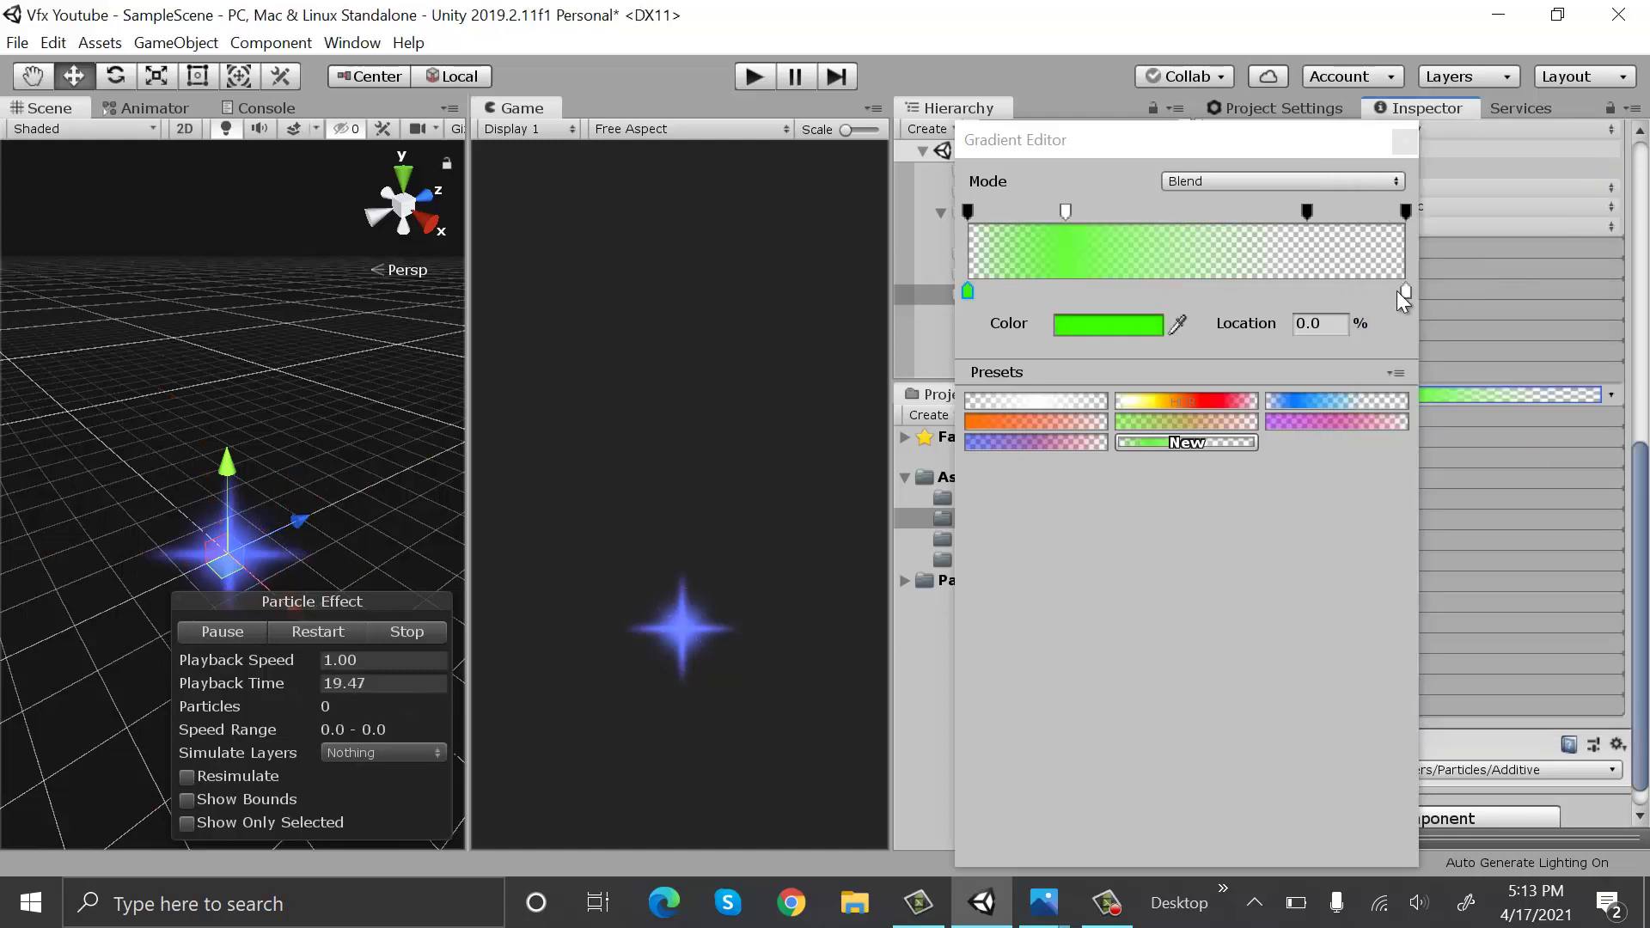
Set the ending color key of the Particles_3 Color over Lifetime gradient to bright green
left_click(1405, 292)
left_click(1120, 326)
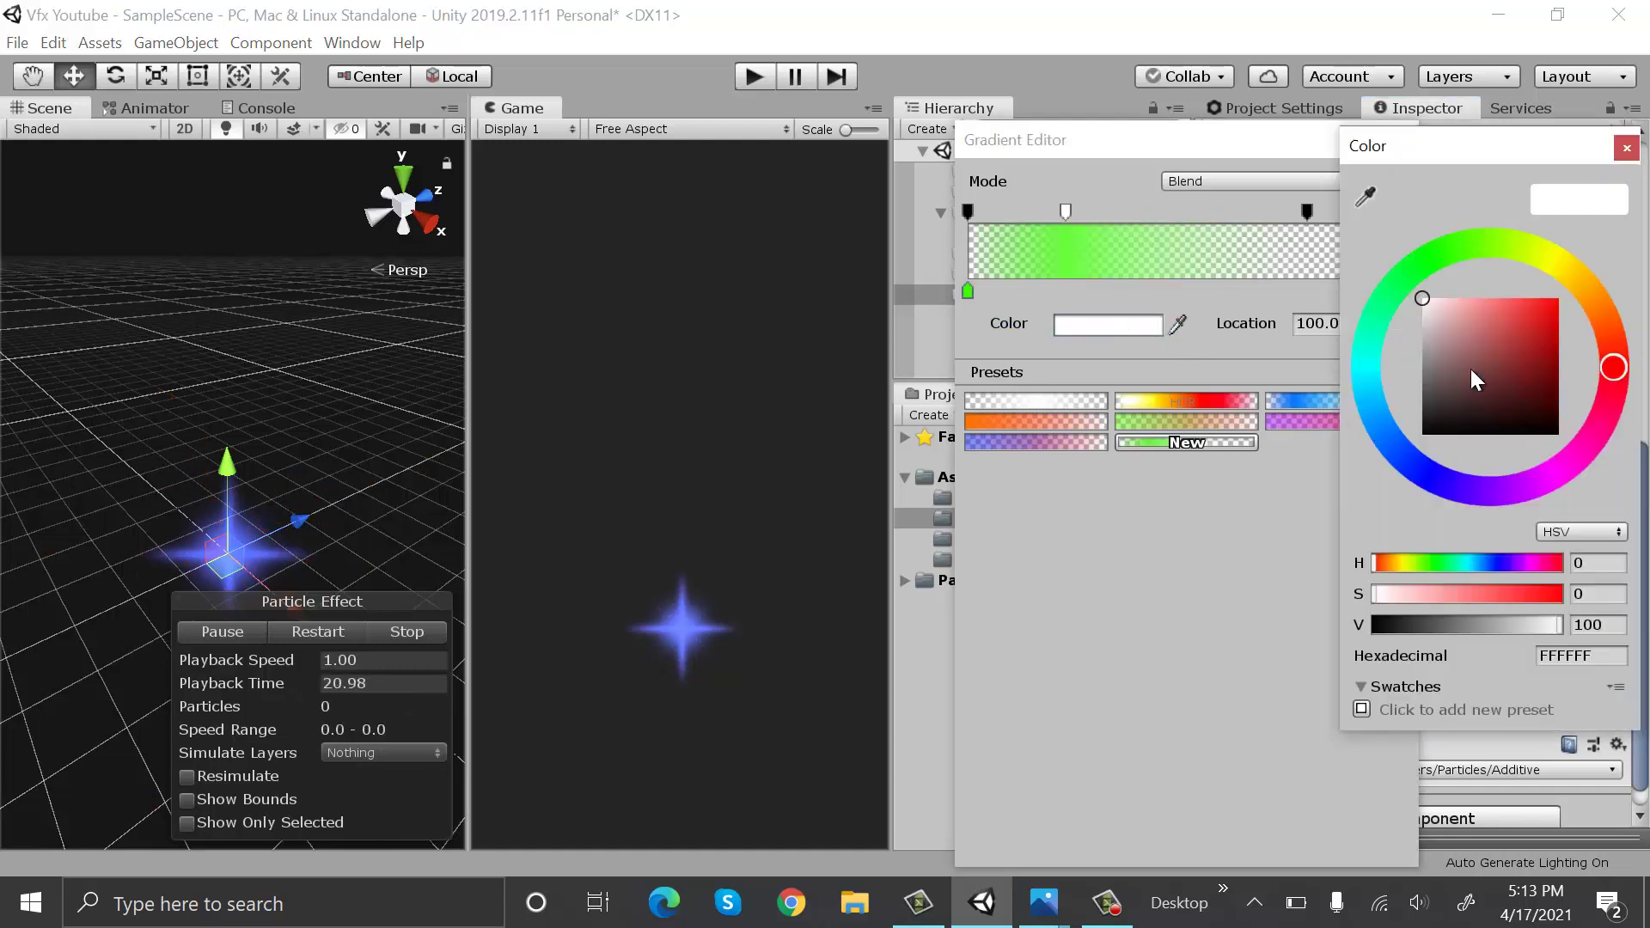
left_click(1451, 248)
left_click_drag(1518, 328, 1559, 299)
left_click(1627, 147)
Make Particles_1, Particles_2 and Particles_3 children of Lightbeam
left_click(1045, 251)
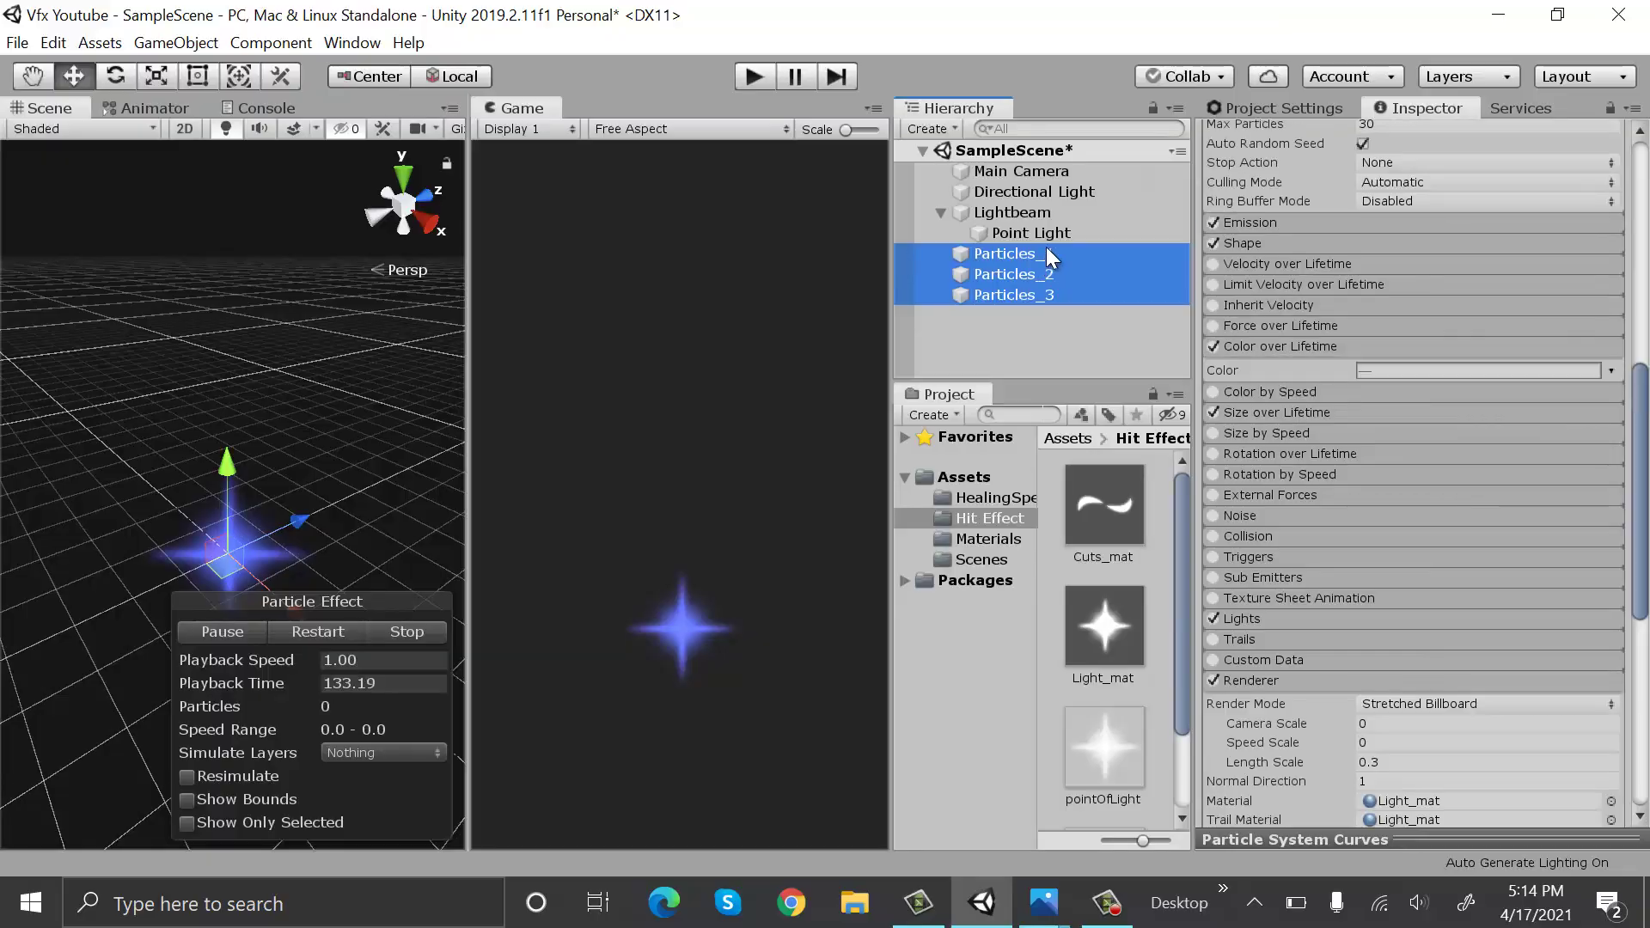
left_click_drag(1045, 245, 1067, 213)
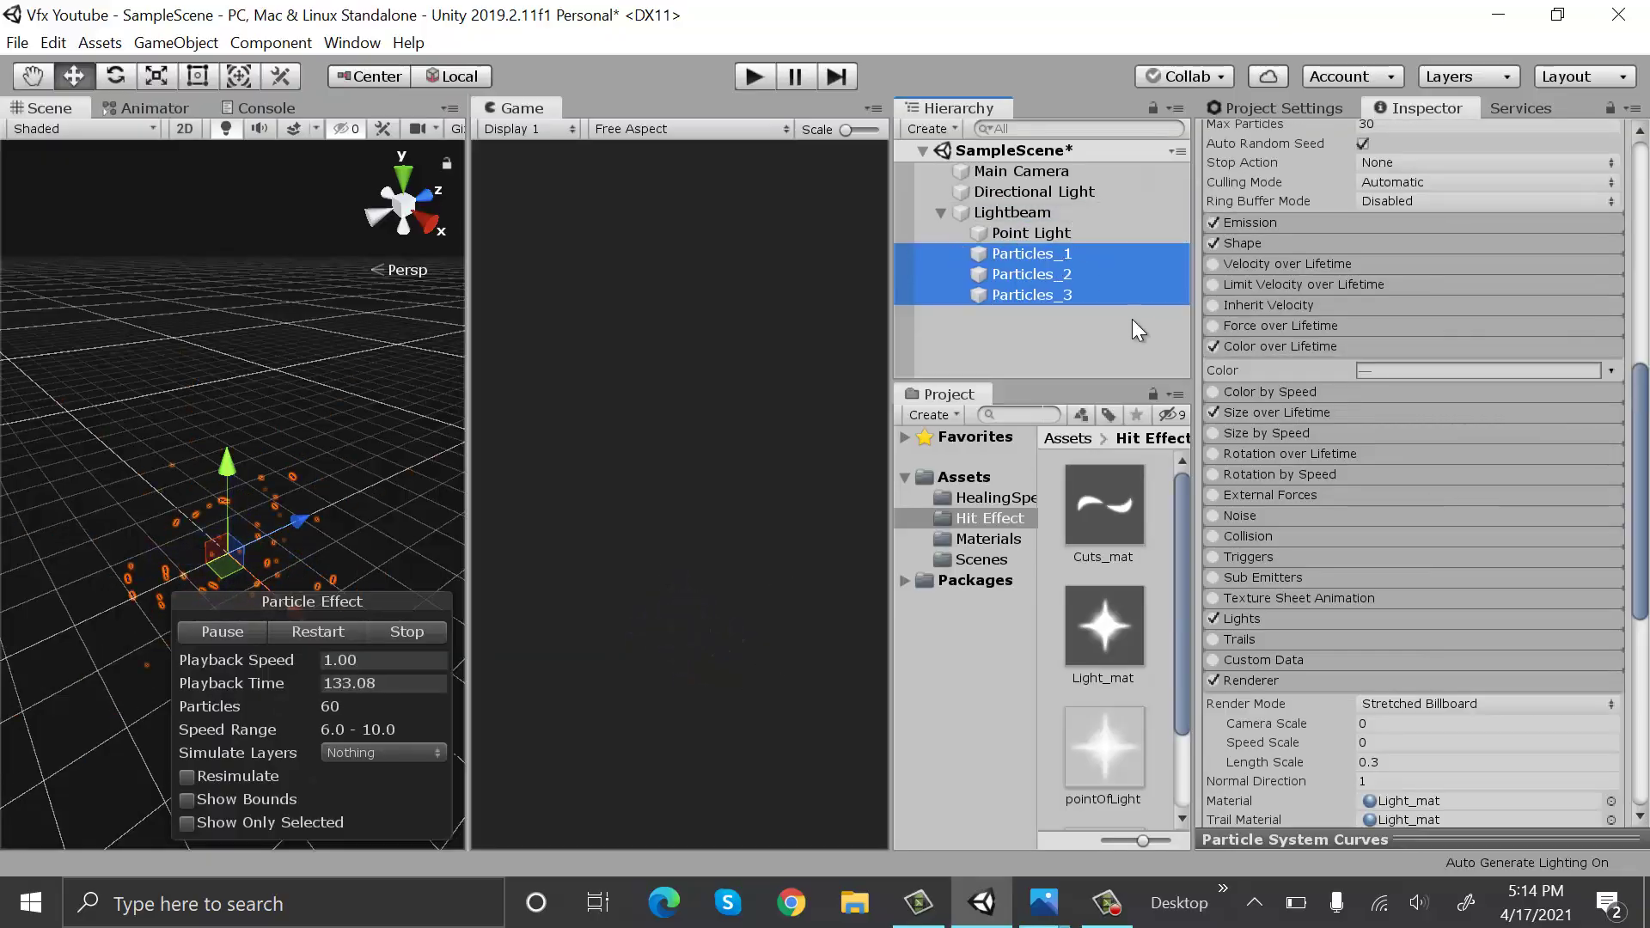
Duplicate Particles_2 inside Lightbeam and rename the copy as Hit
left_click(1109, 273)
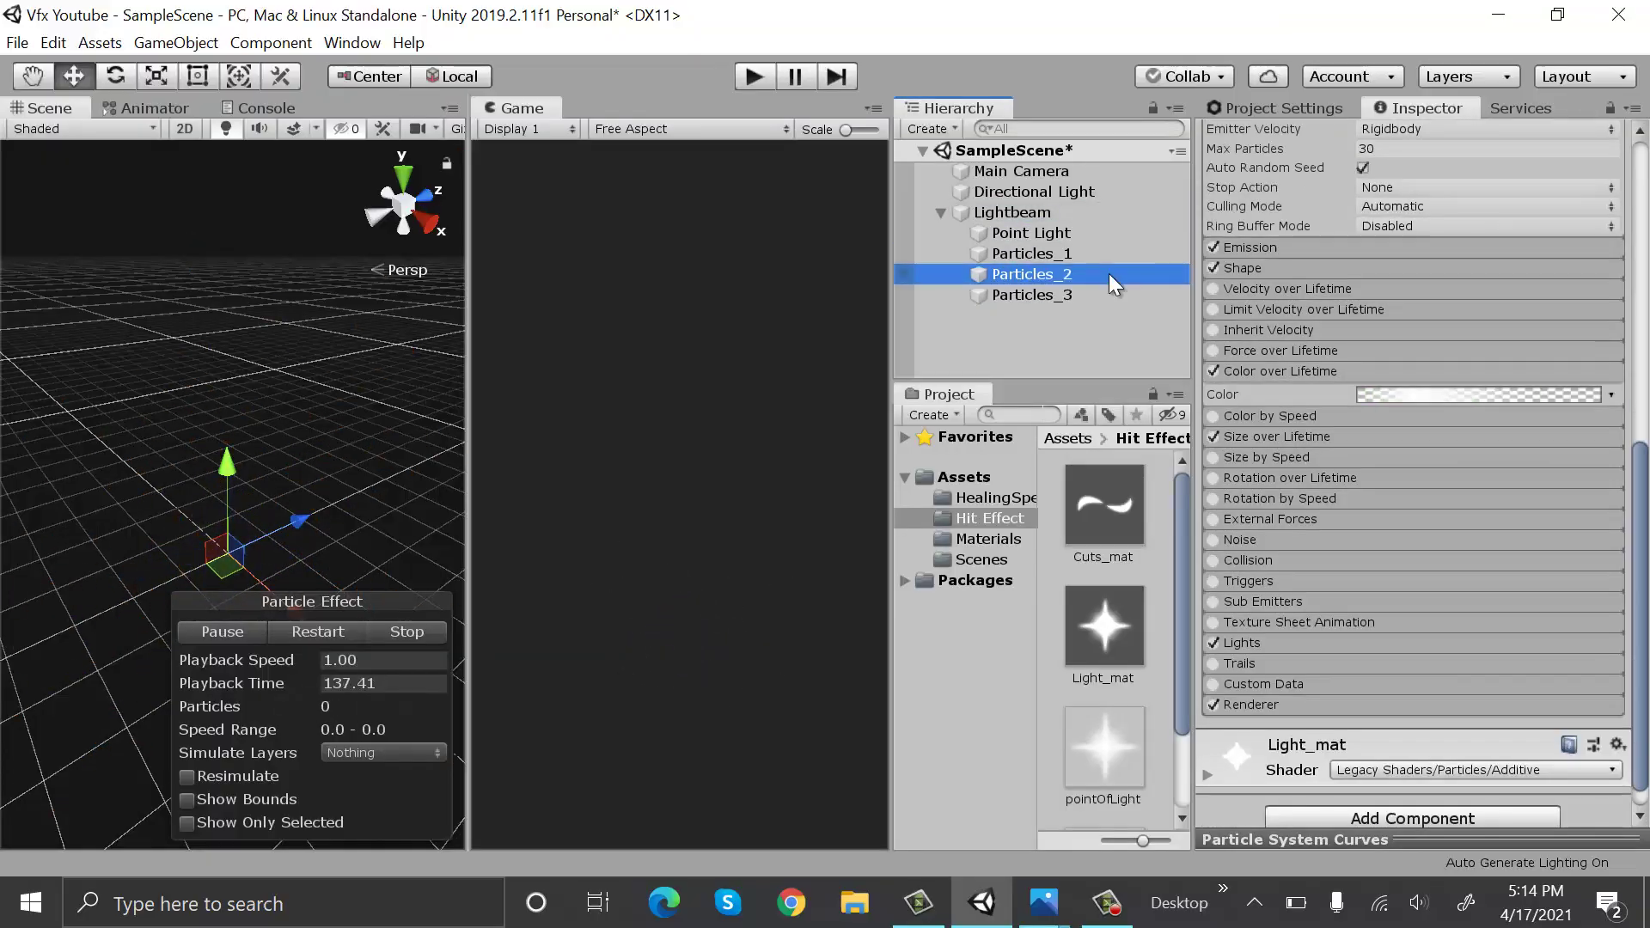
left_click_drag(203, 533, 176, 462, "alt")
scroll(1595, 291, "down", 10)
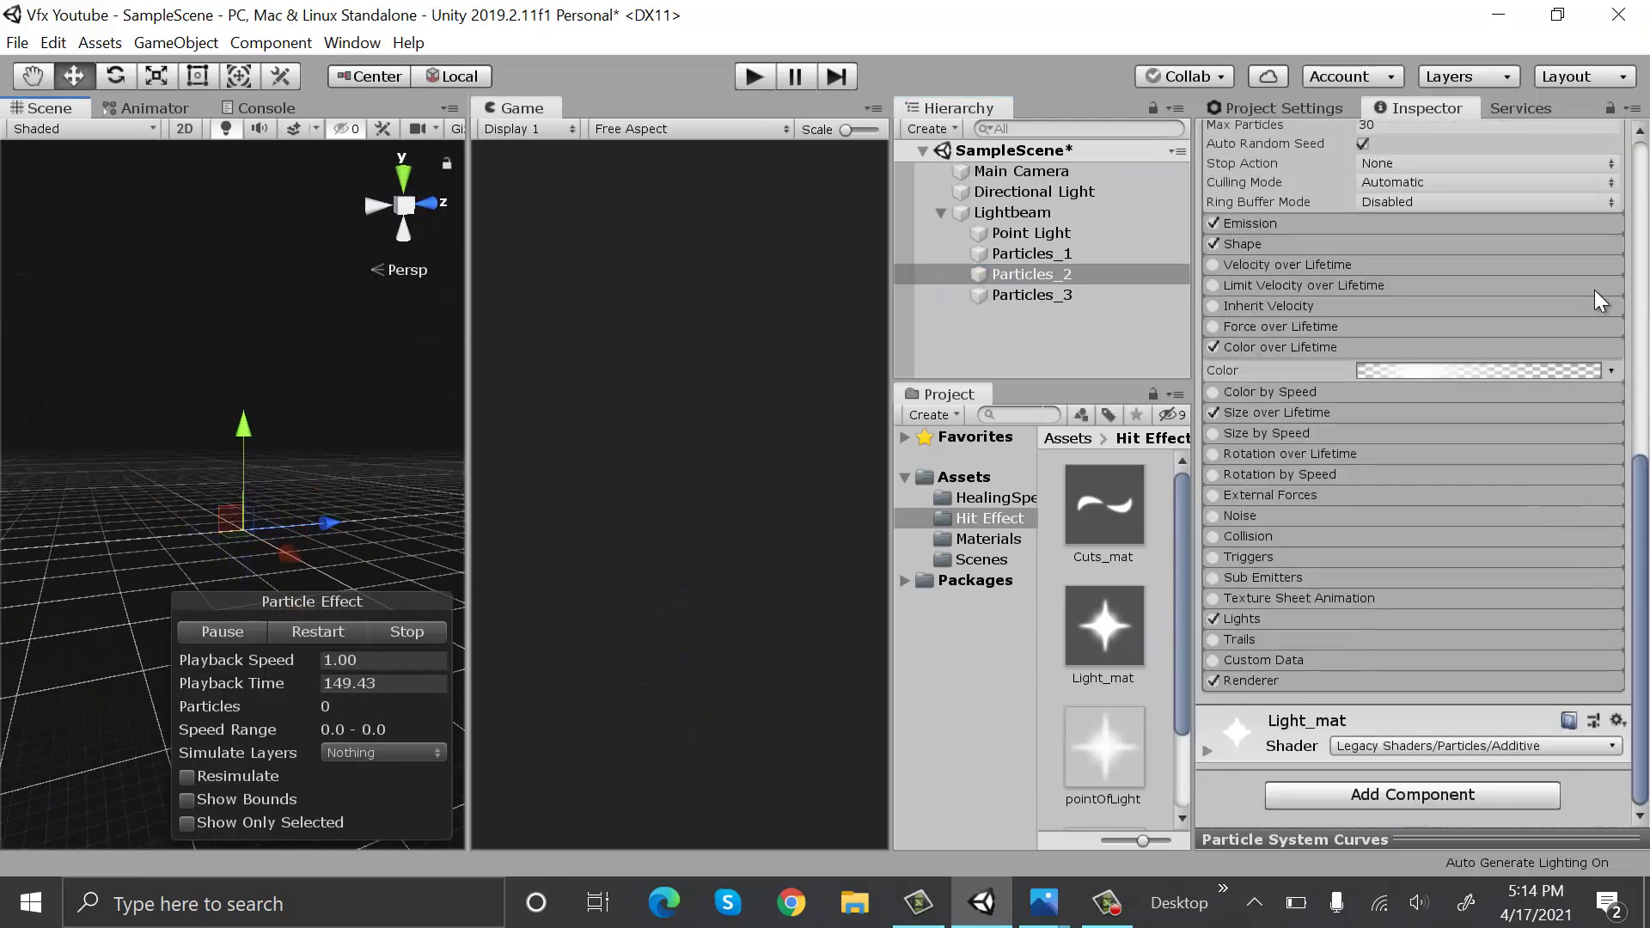
key("ctrl+d")
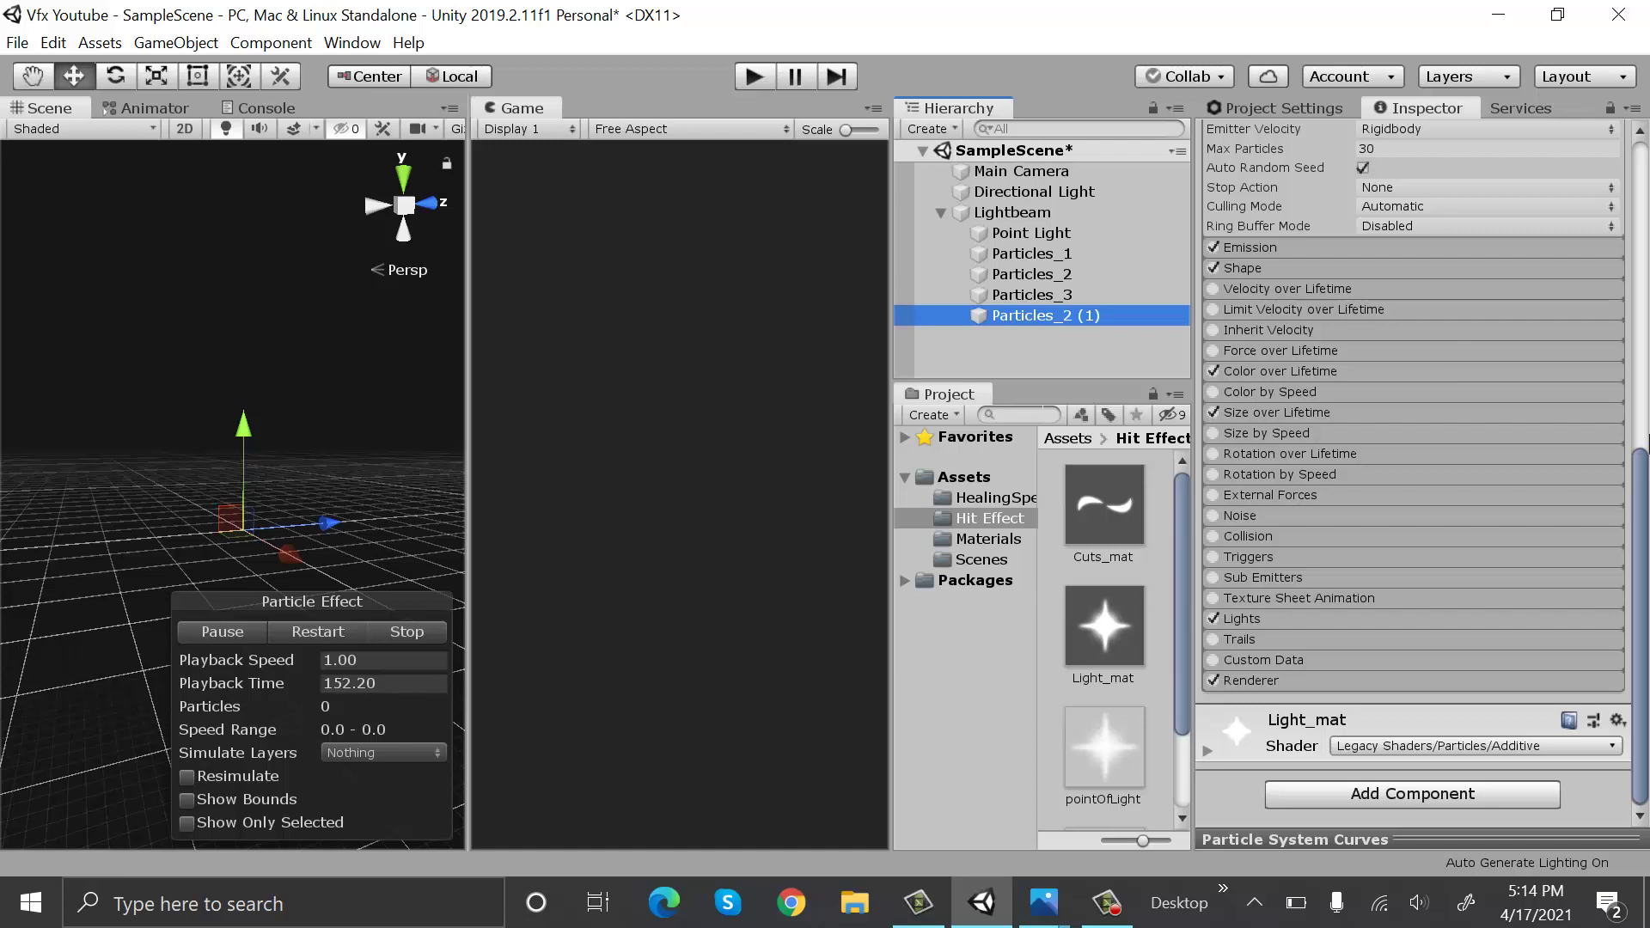
scroll(1493, 361, "up", 10)
left_click(1411, 139)
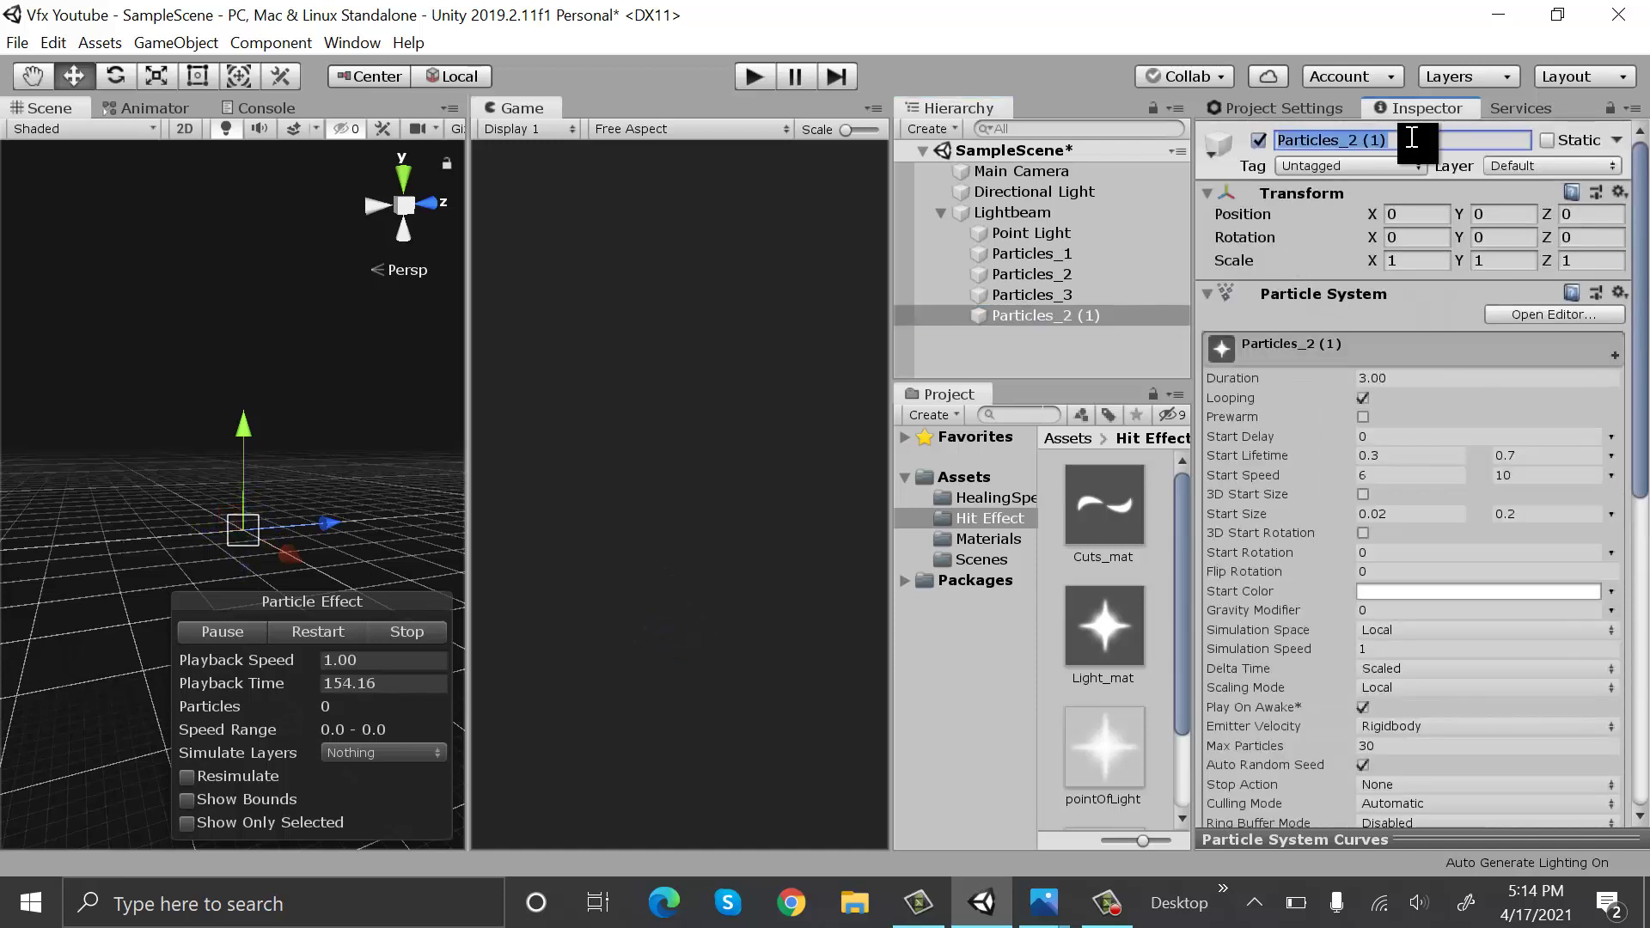
type("Hit")
key("Return")
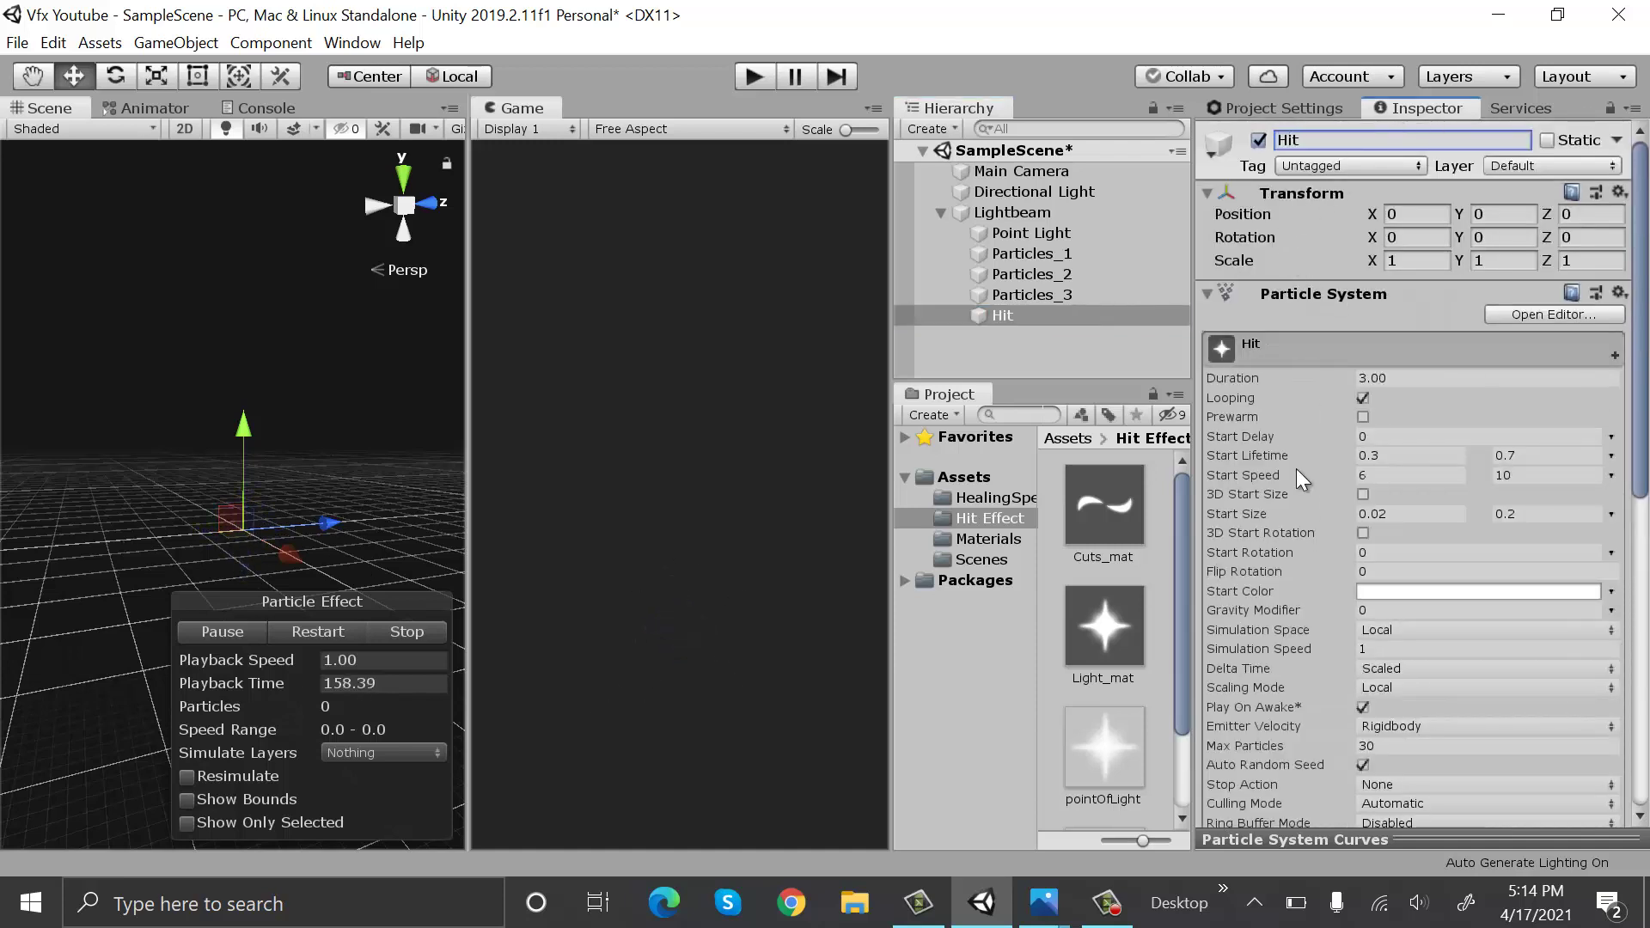
Set Hit's Start Speed to a constant 3 and its Start Size to a constant 0.2
left_click(1403, 474)
type("1")
left_click(1576, 476)
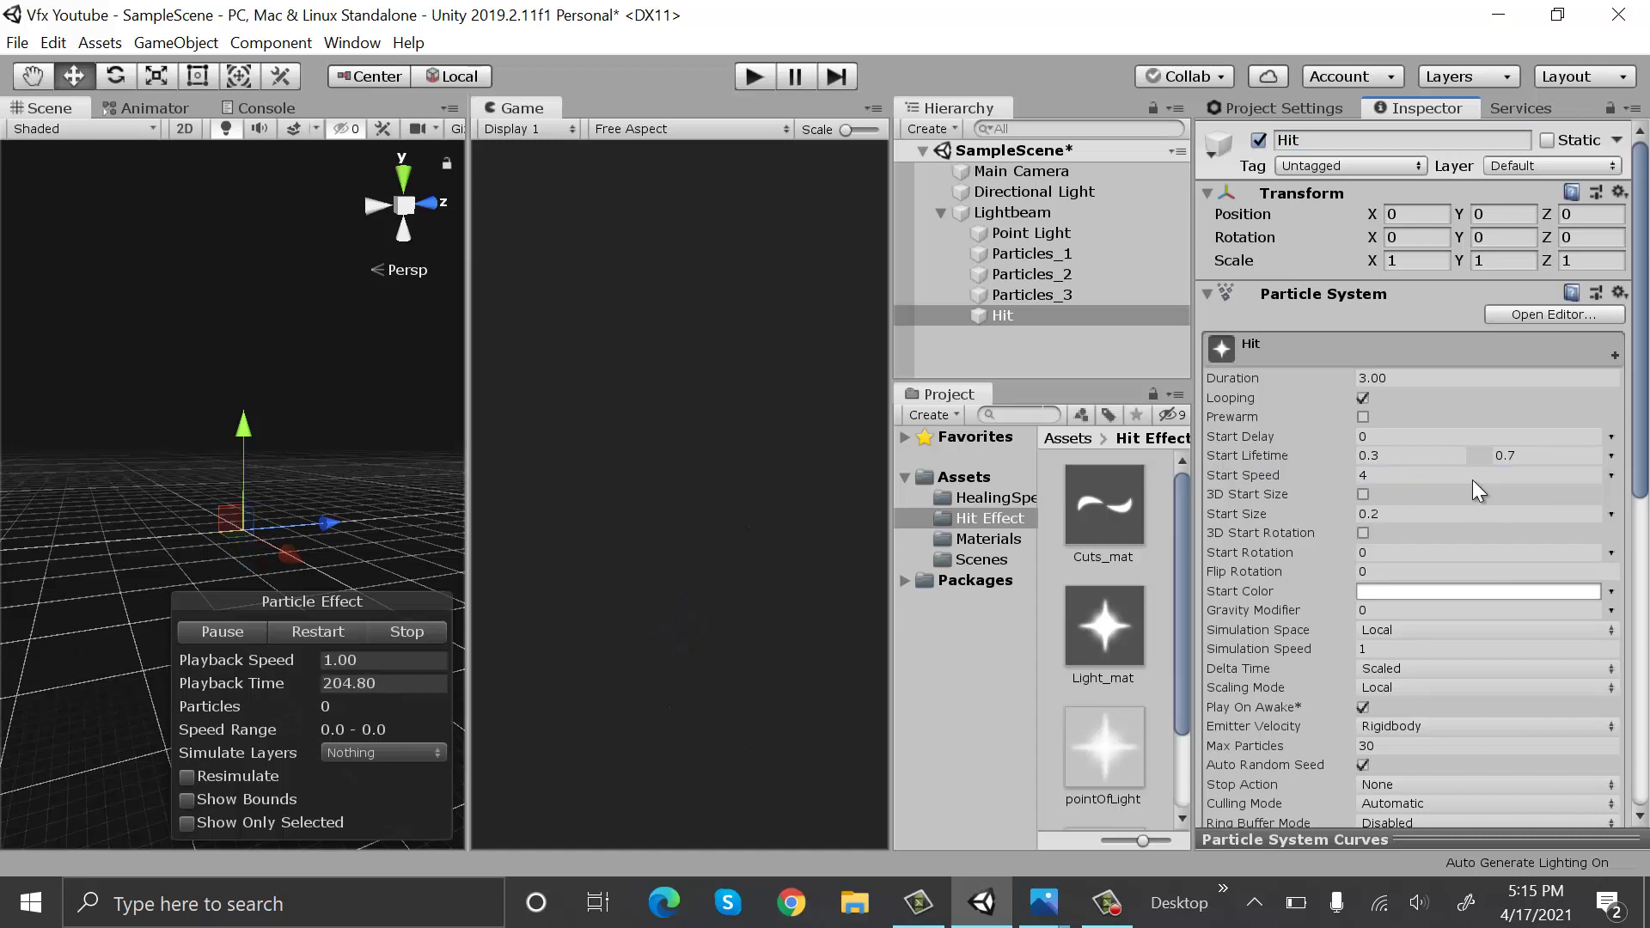
left_click(1484, 475)
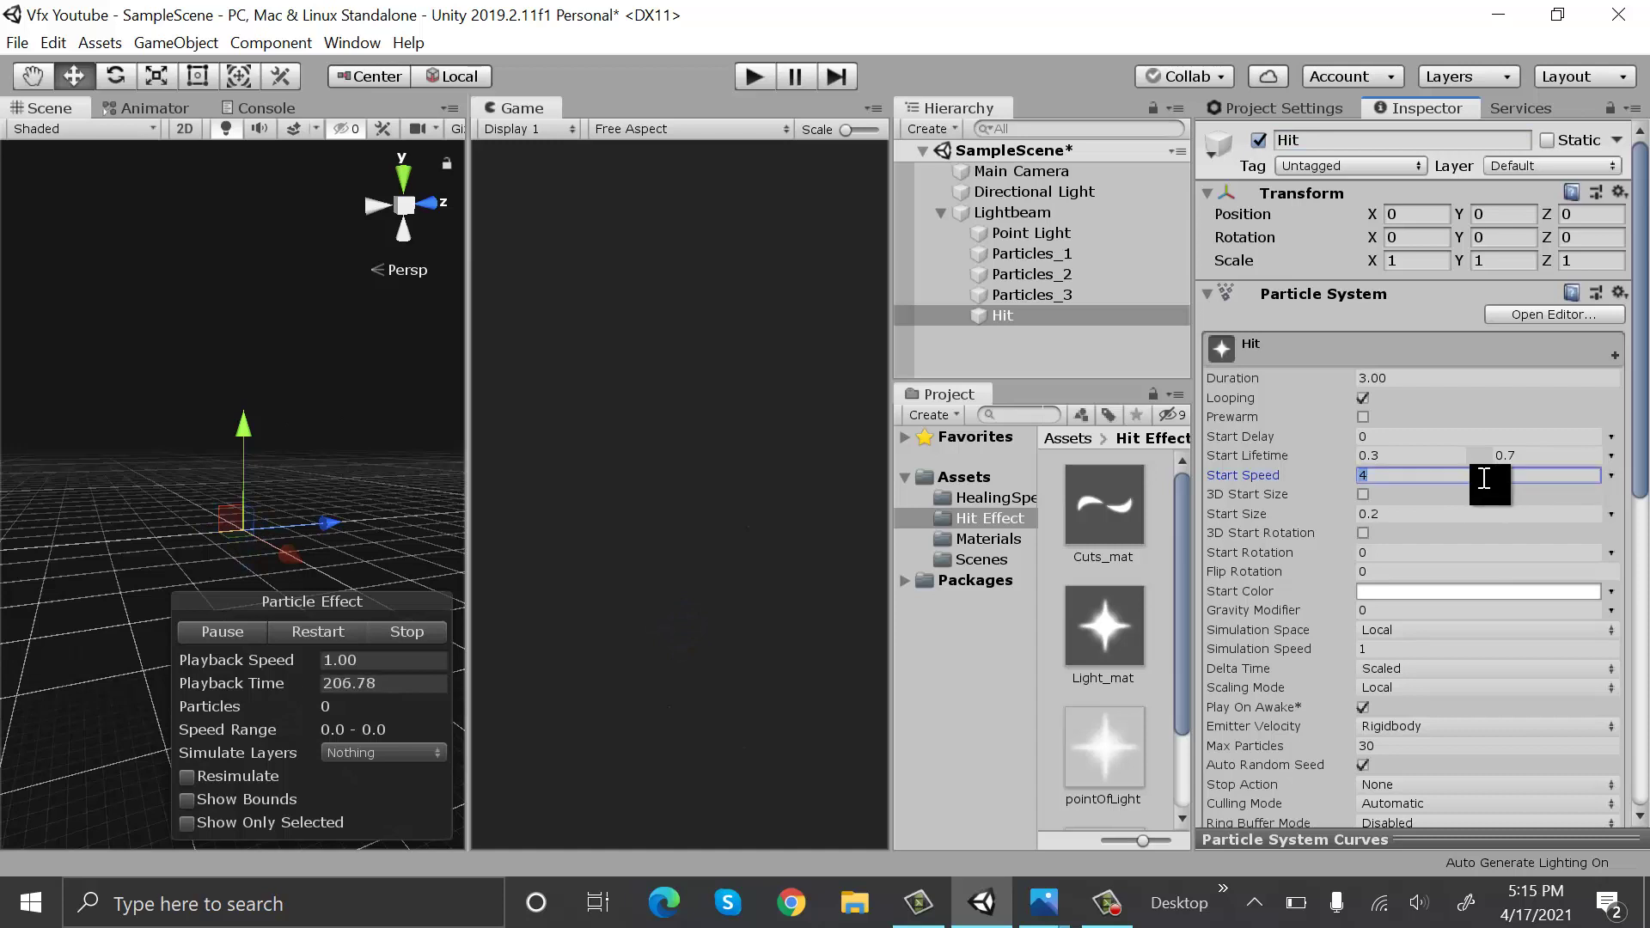
type("3")
Enable 3D Start Rotation on Hit and set both the X and Z rotation to 90
left_click(1363, 533)
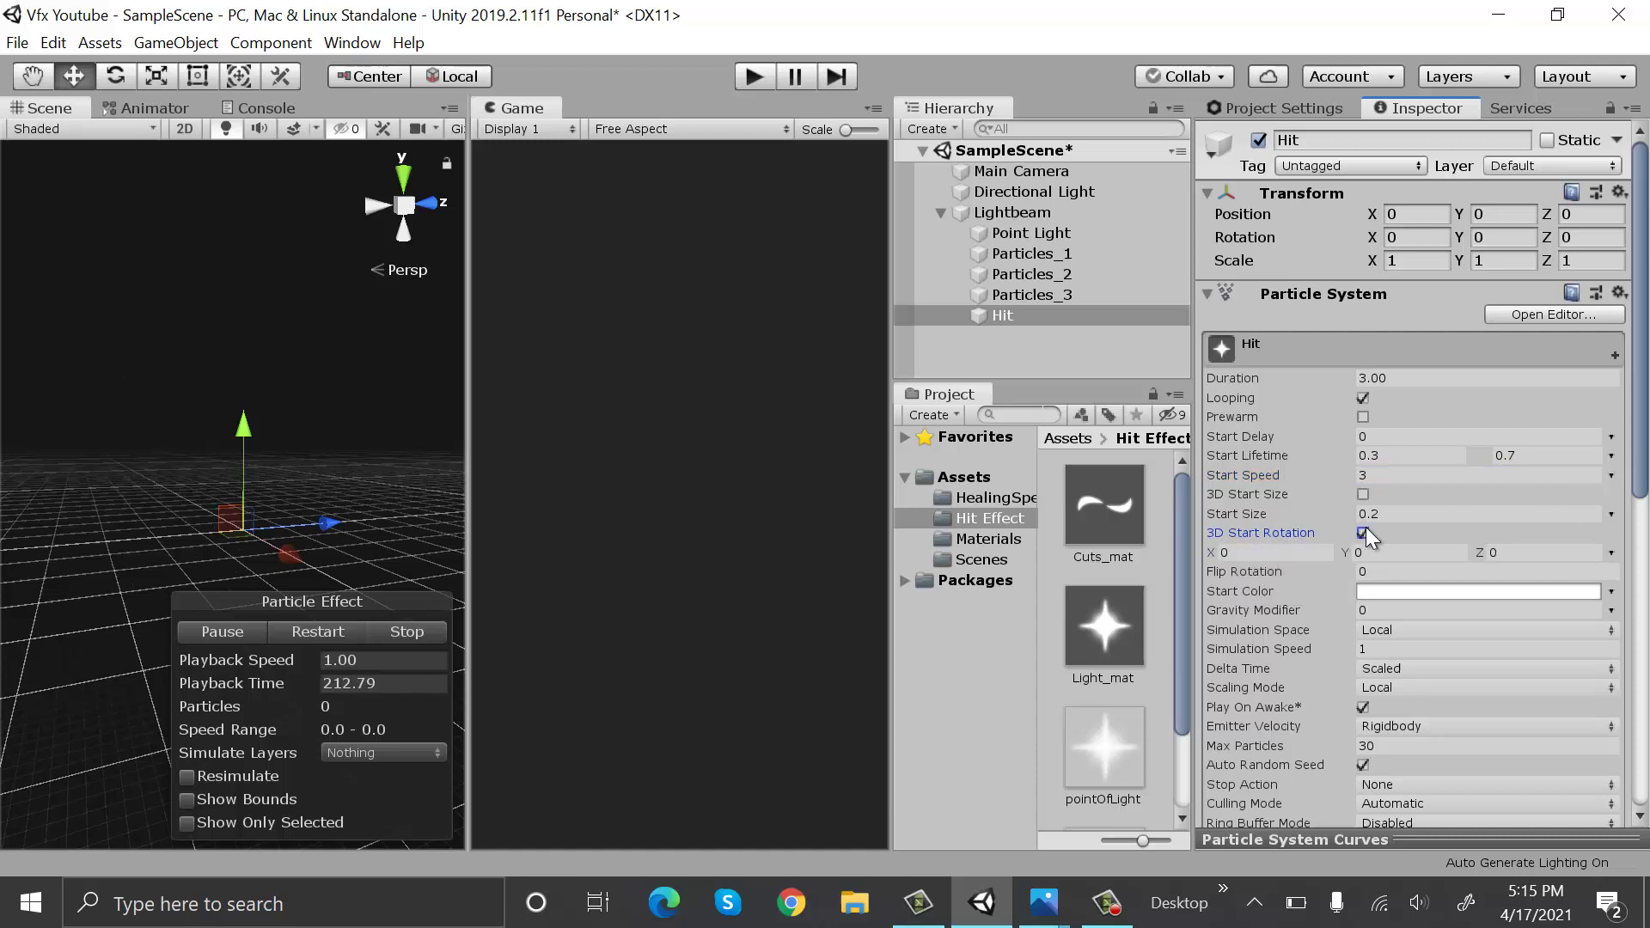
left_click(1319, 552)
left_click(1585, 554)
Switch Hit's Start Color to Random Between Two Colors and make the first color bright magenta pink
scroll(1528, 581, "down", 3)
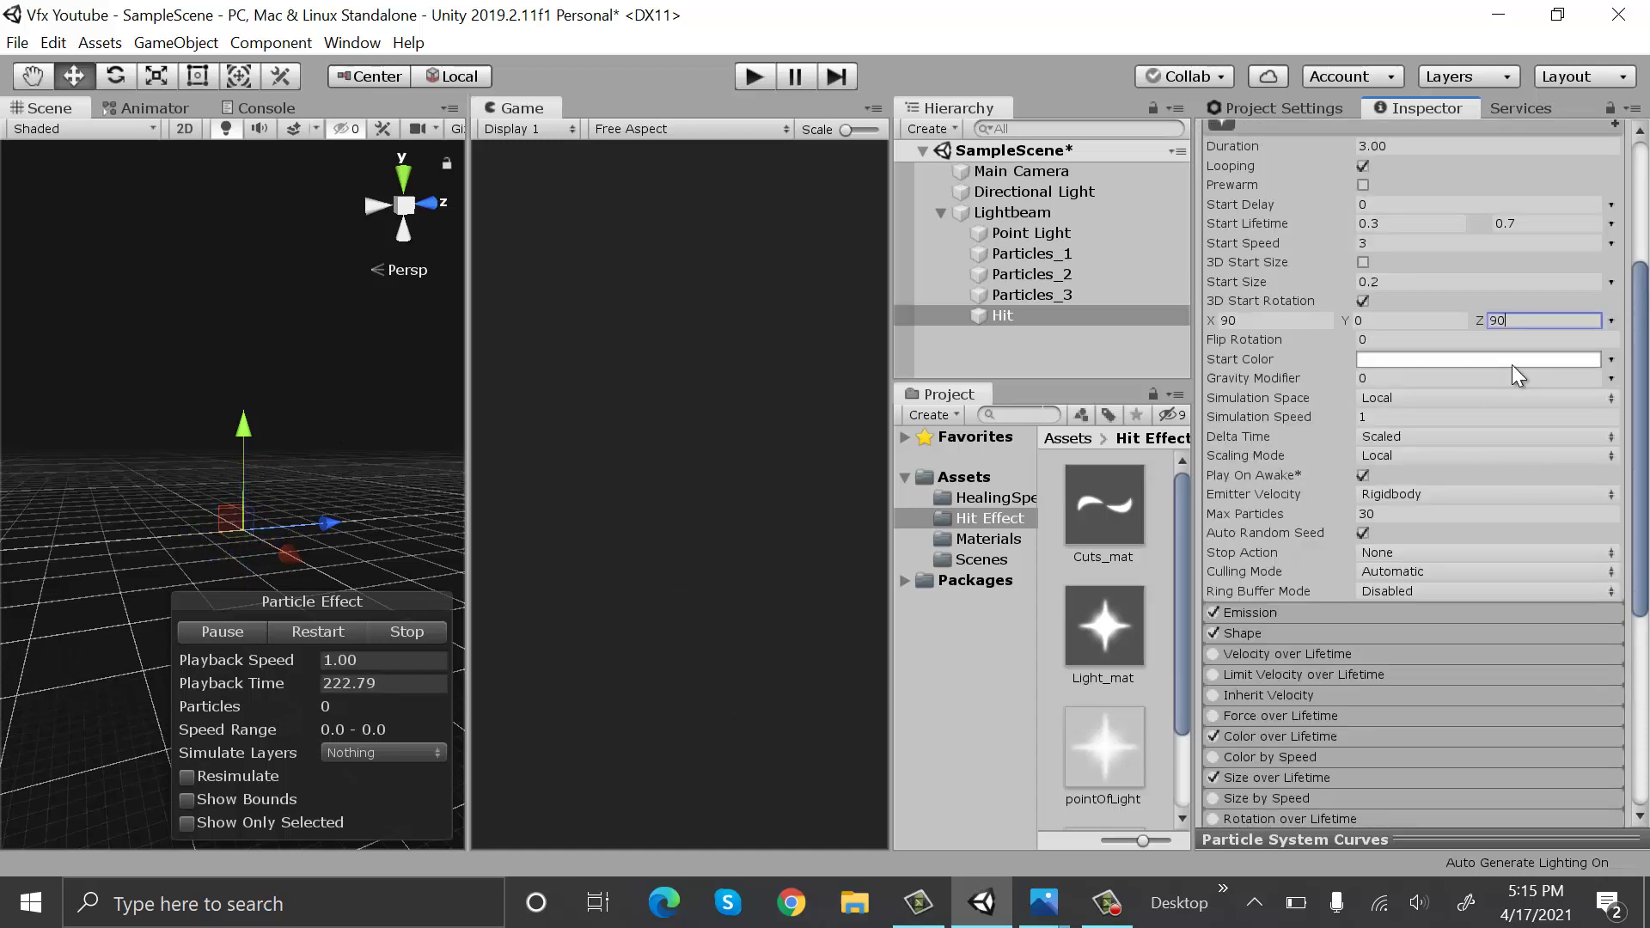
left_click(1613, 361)
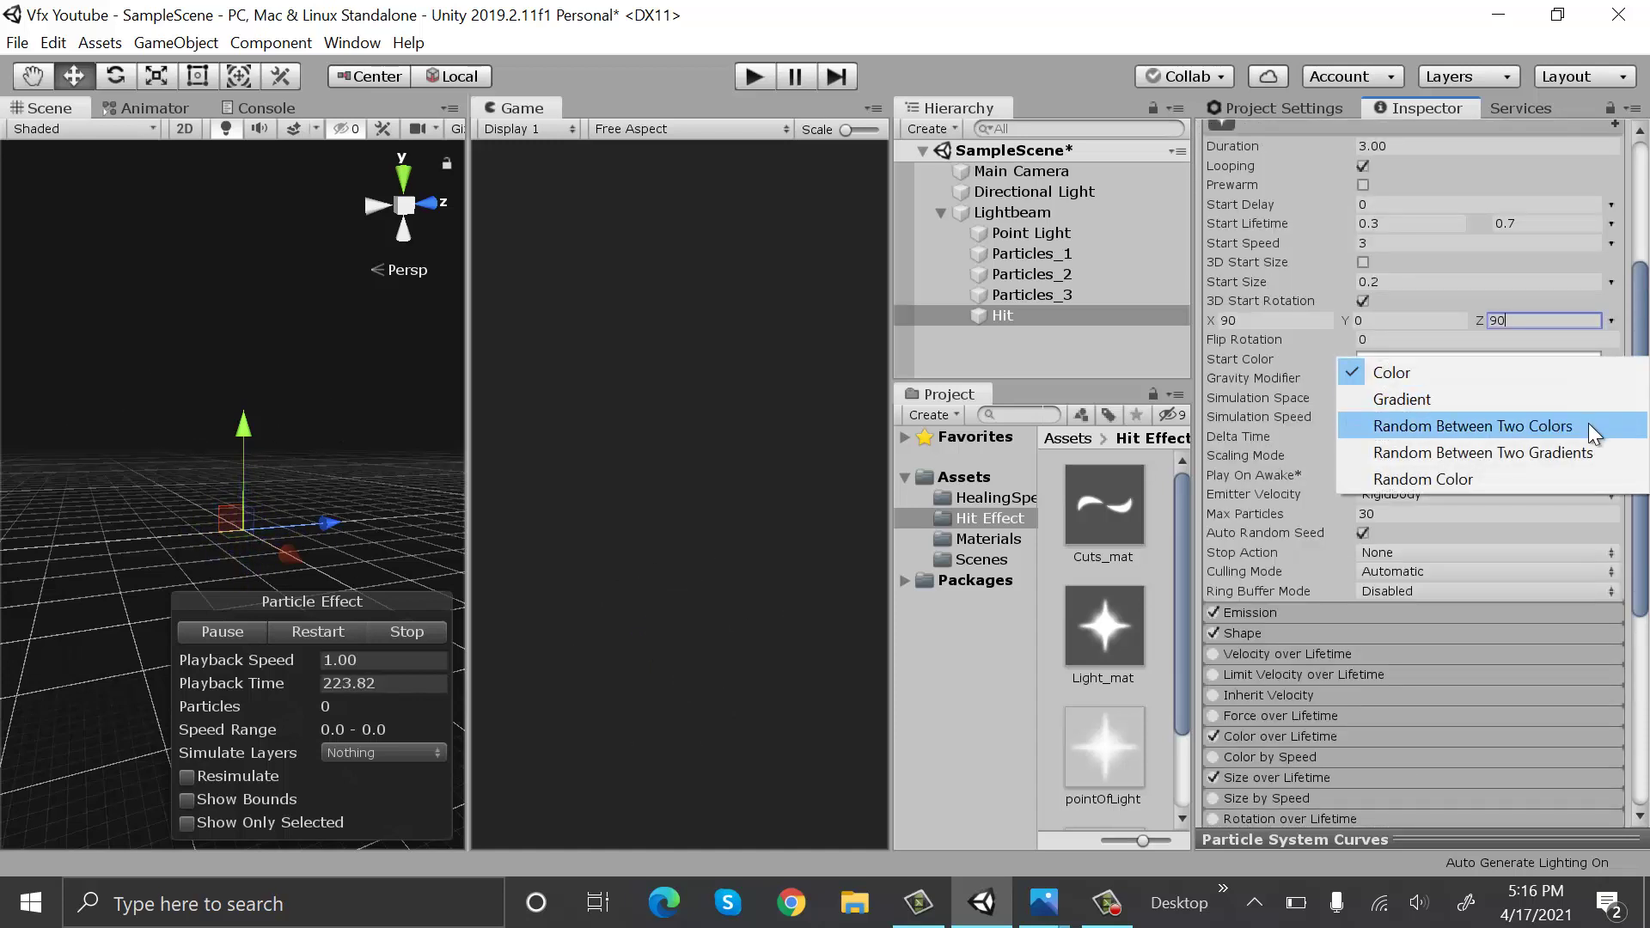
left_click(1588, 423)
left_click(1573, 357)
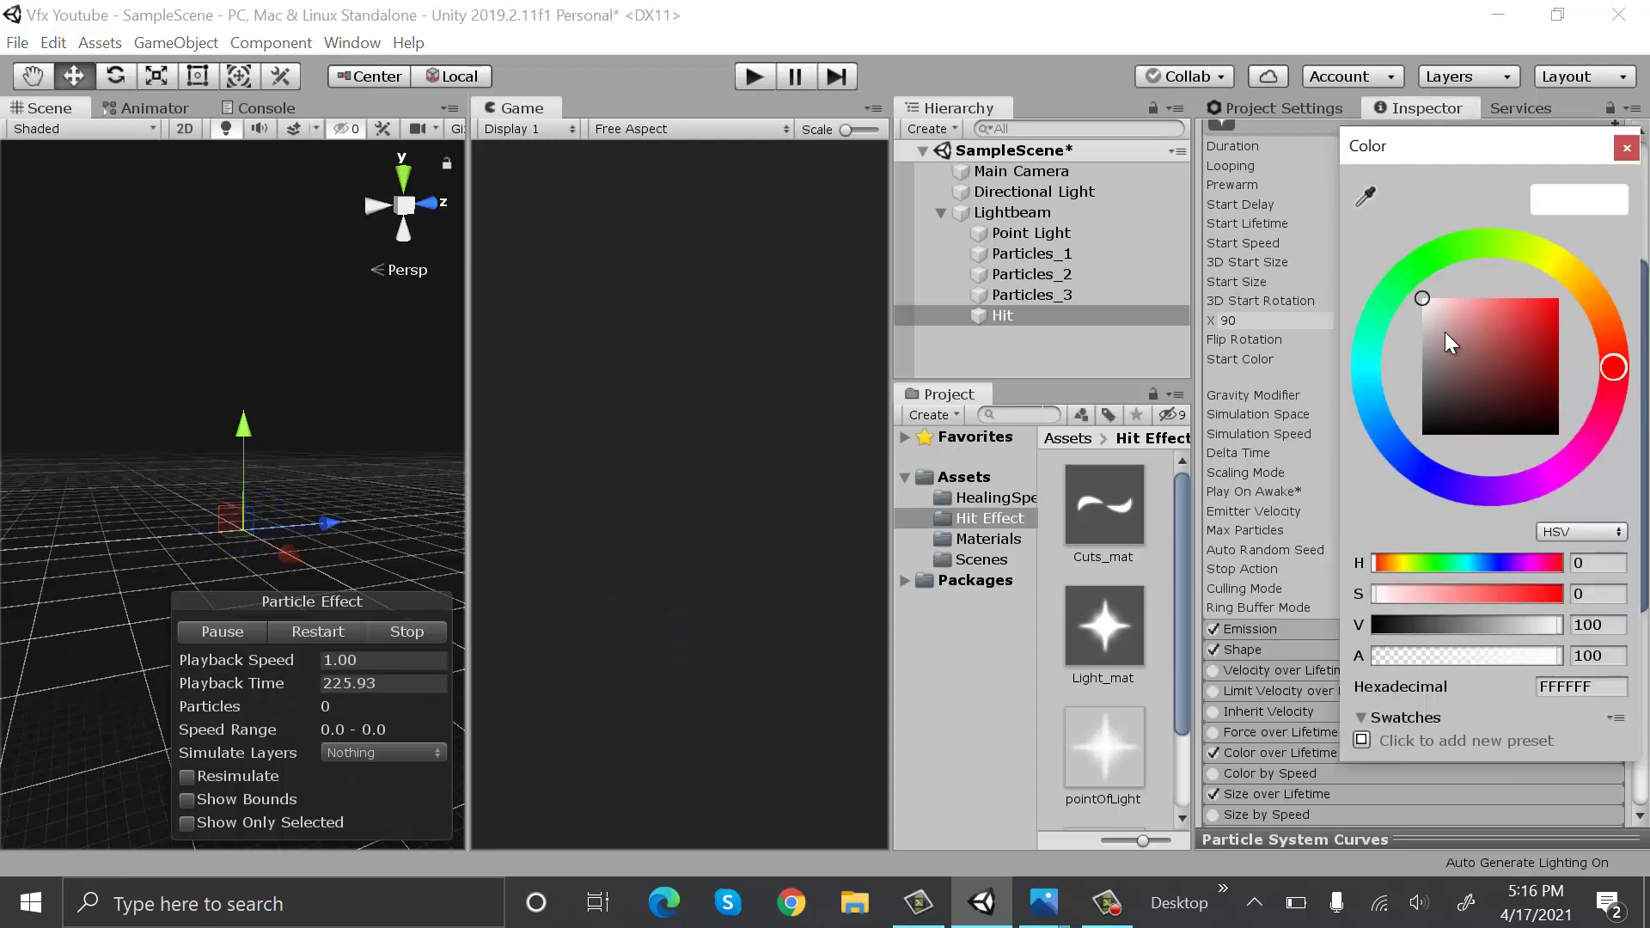
left_click(1506, 481)
left_click_drag(1518, 311, 1519, 277)
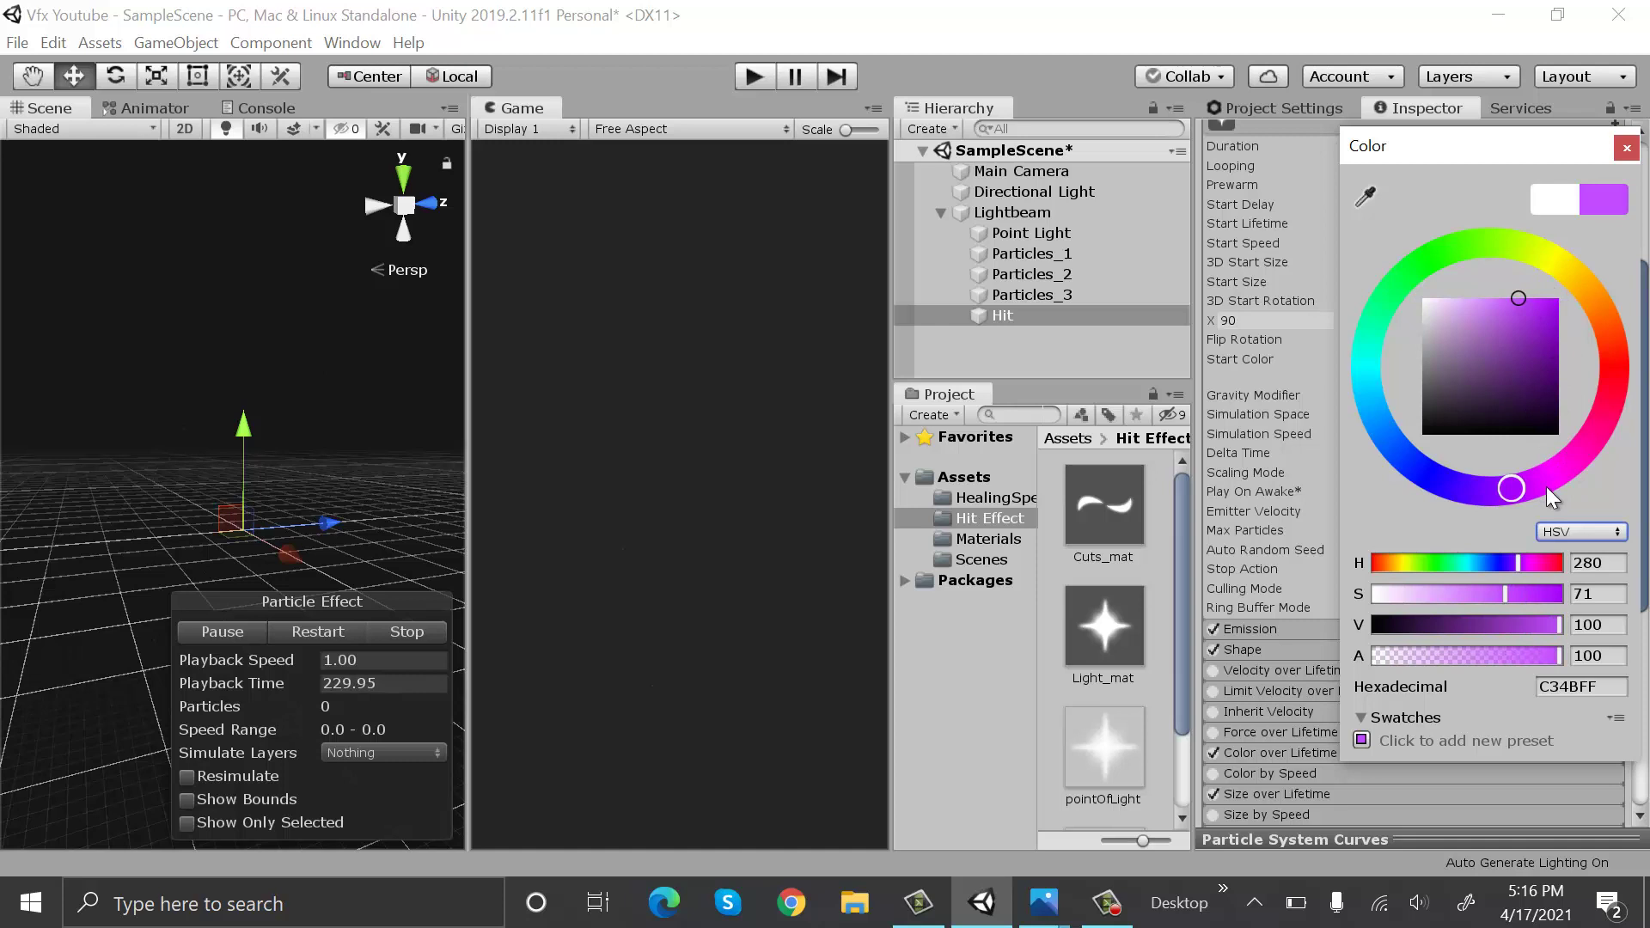
left_click_drag(1546, 486, 1613, 377)
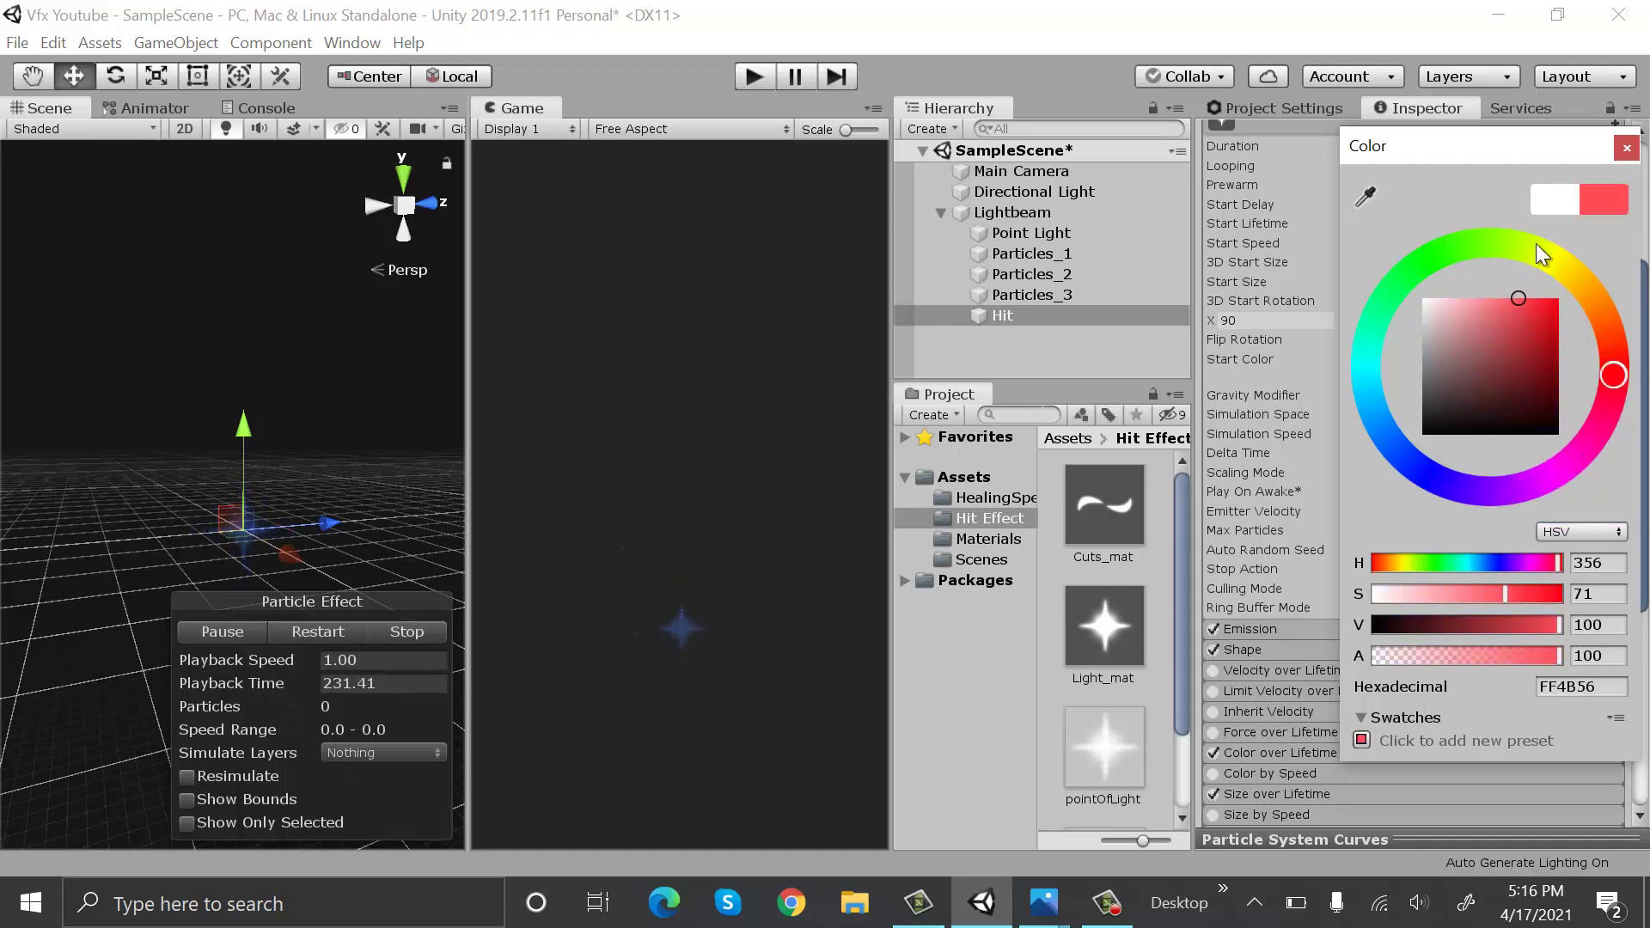
left_click(1554, 466)
left_click(1631, 146)
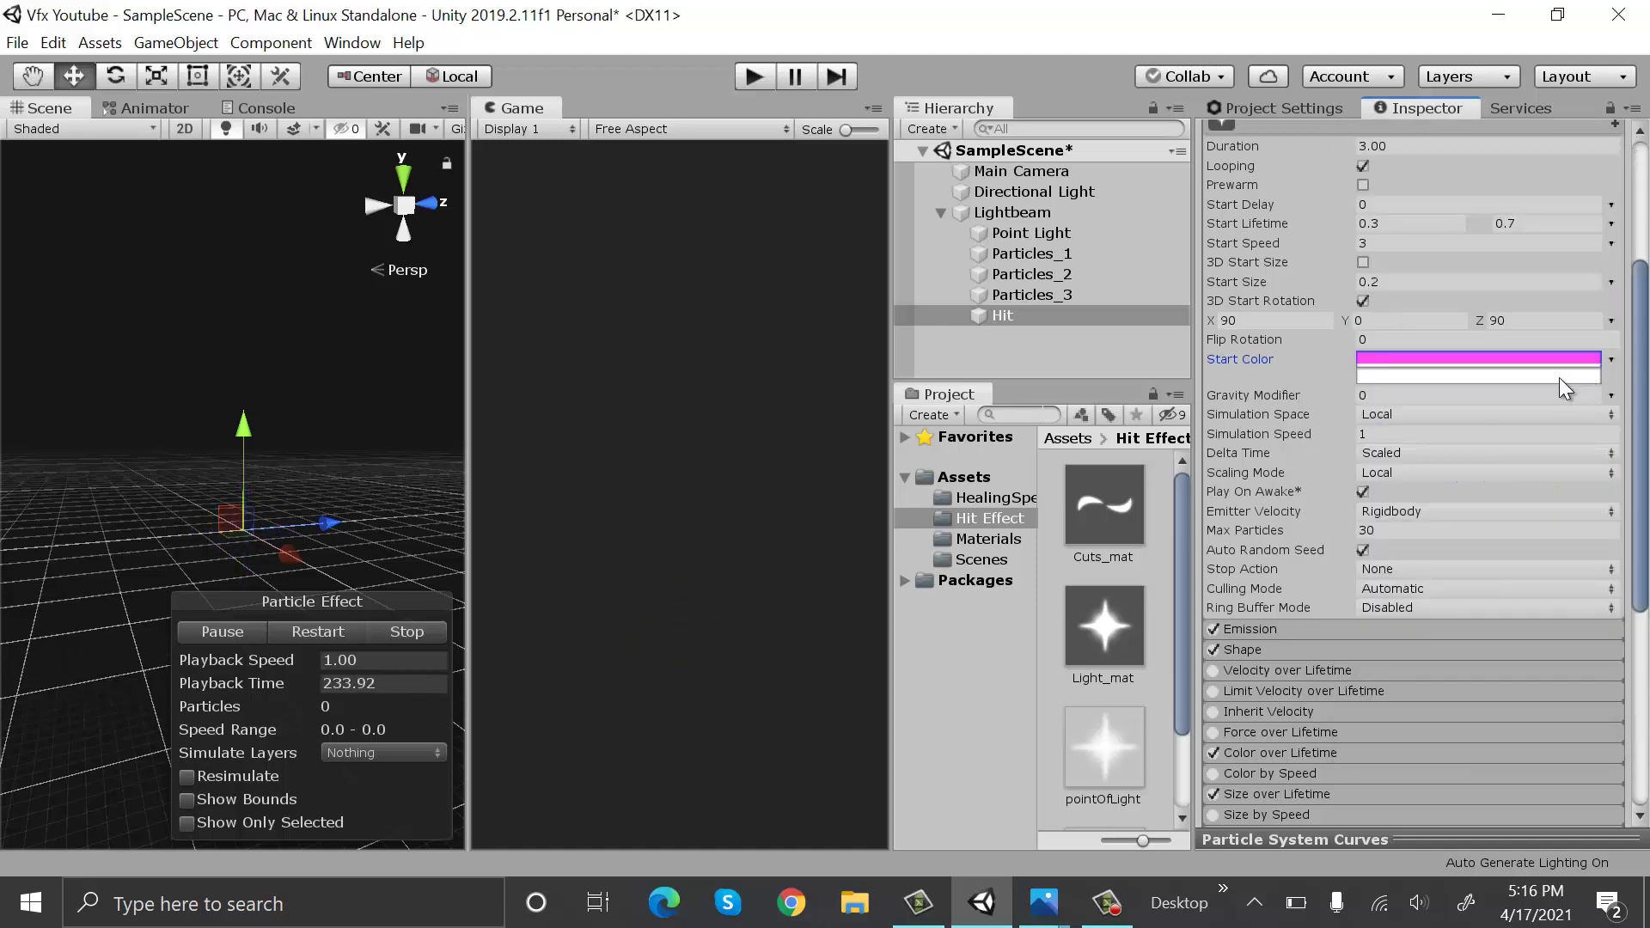
Set Hit's second start color to cyan (00D8FF) and its Max Particles to 15
left_click(1559, 378)
left_click(1368, 386)
left_click(1588, 289)
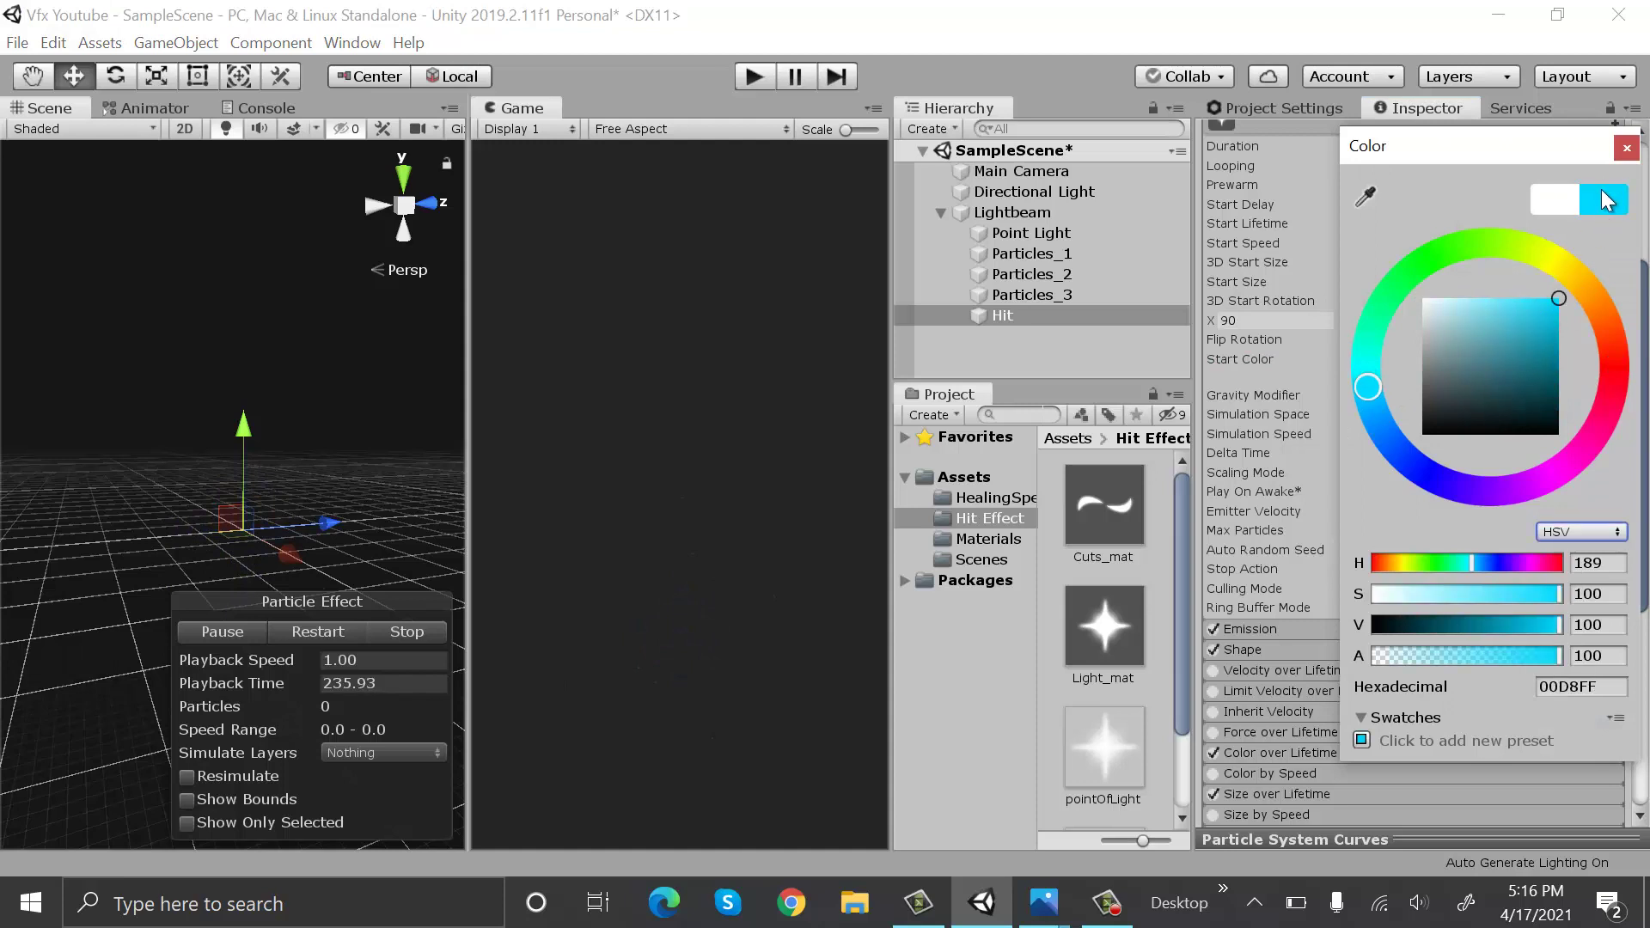
left_click(1627, 148)
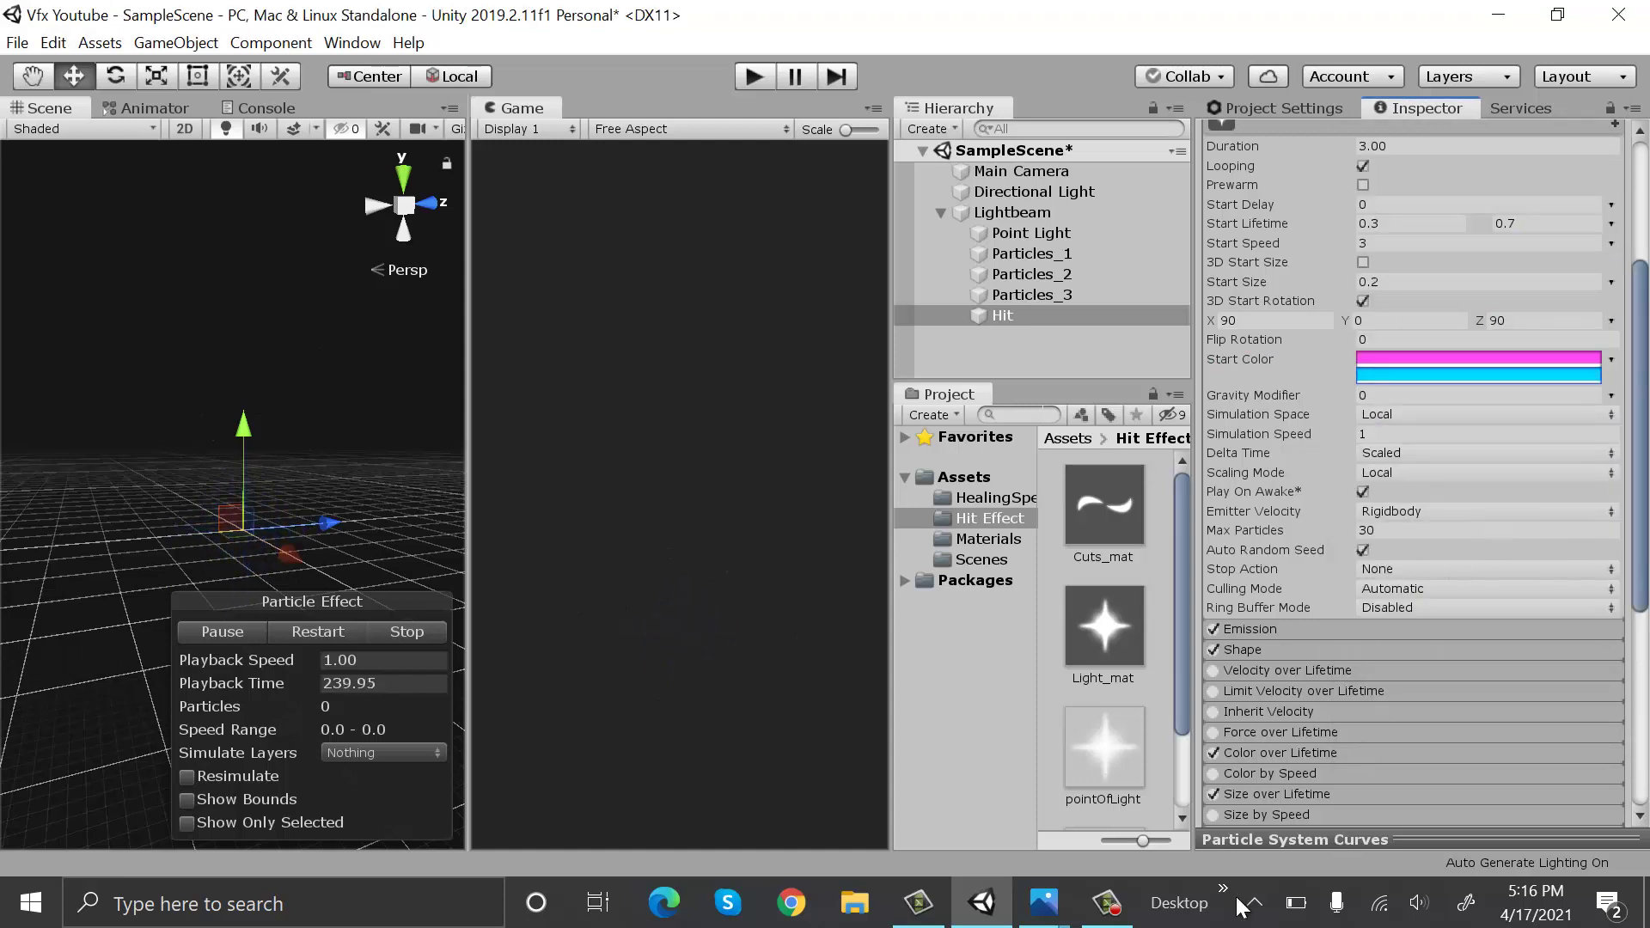
left_click(1412, 531)
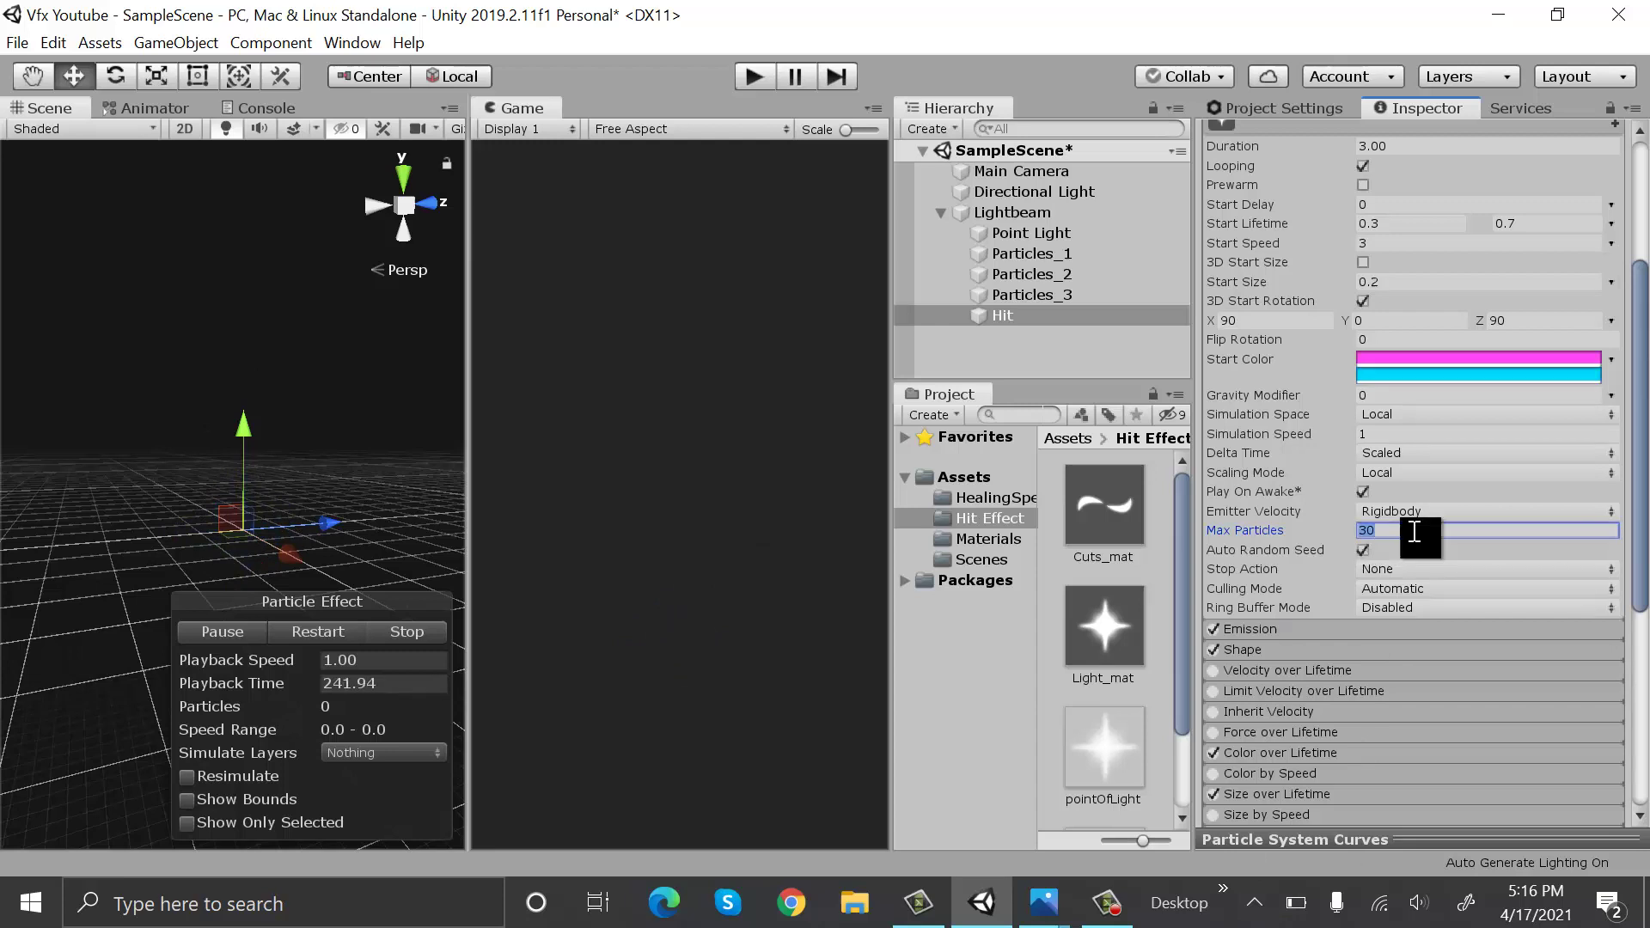
type("15")
Set the starting color key of Hit's Color over Lifetime gradient to cyan blue (00CEFF)
scroll(1584, 524, "down", 3)
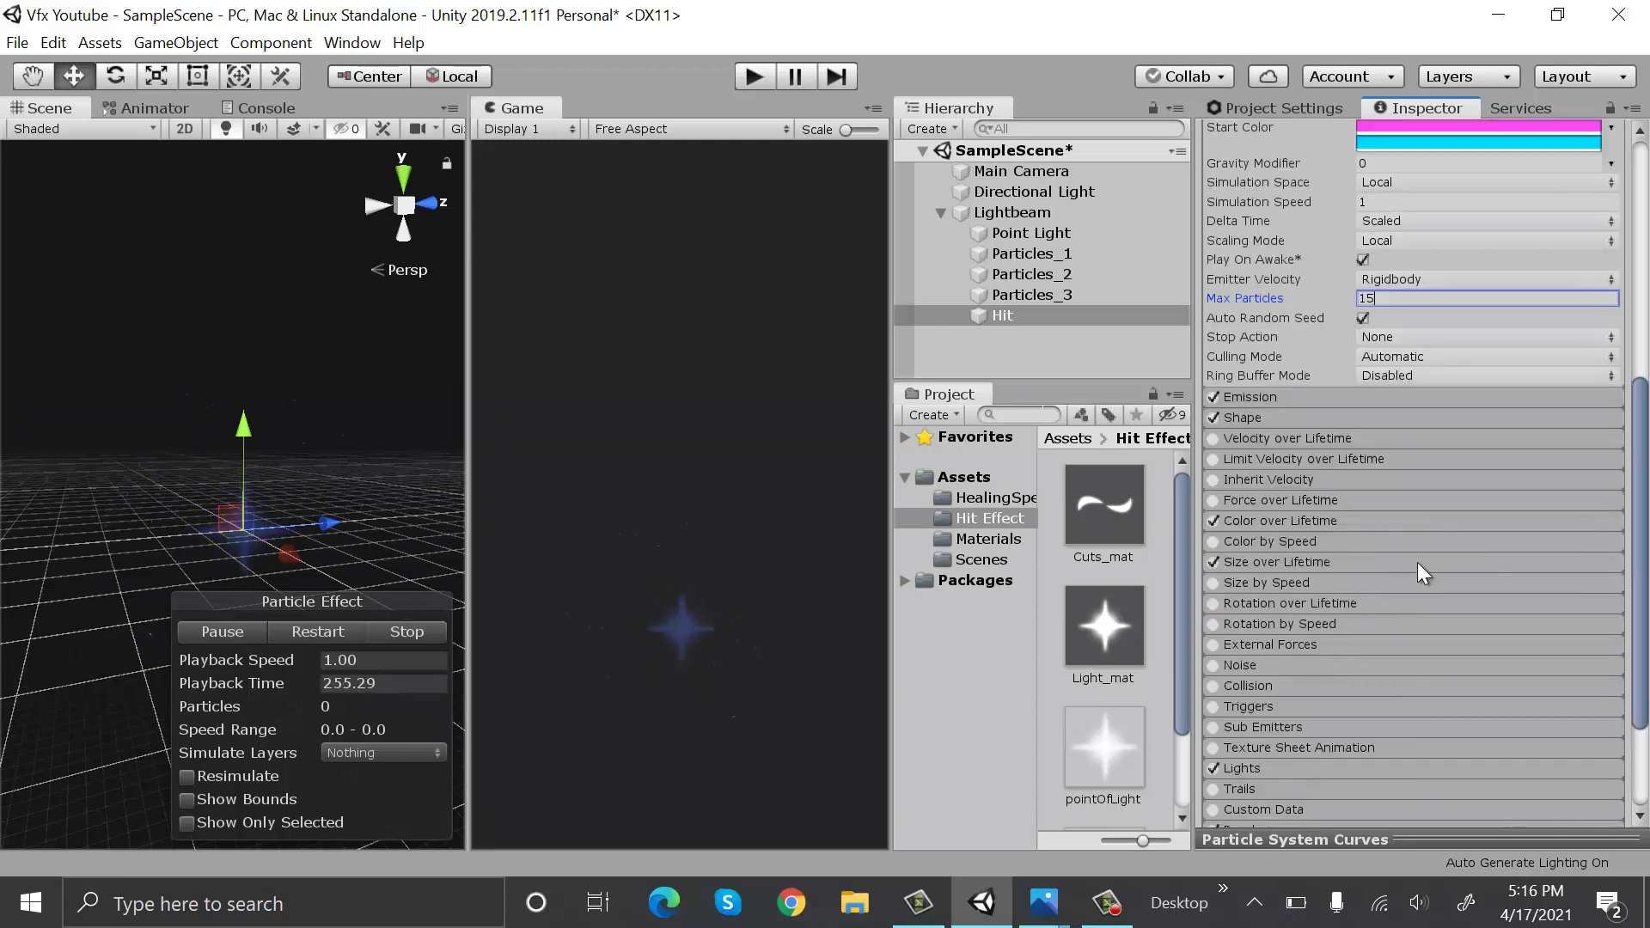
left_click(1327, 520)
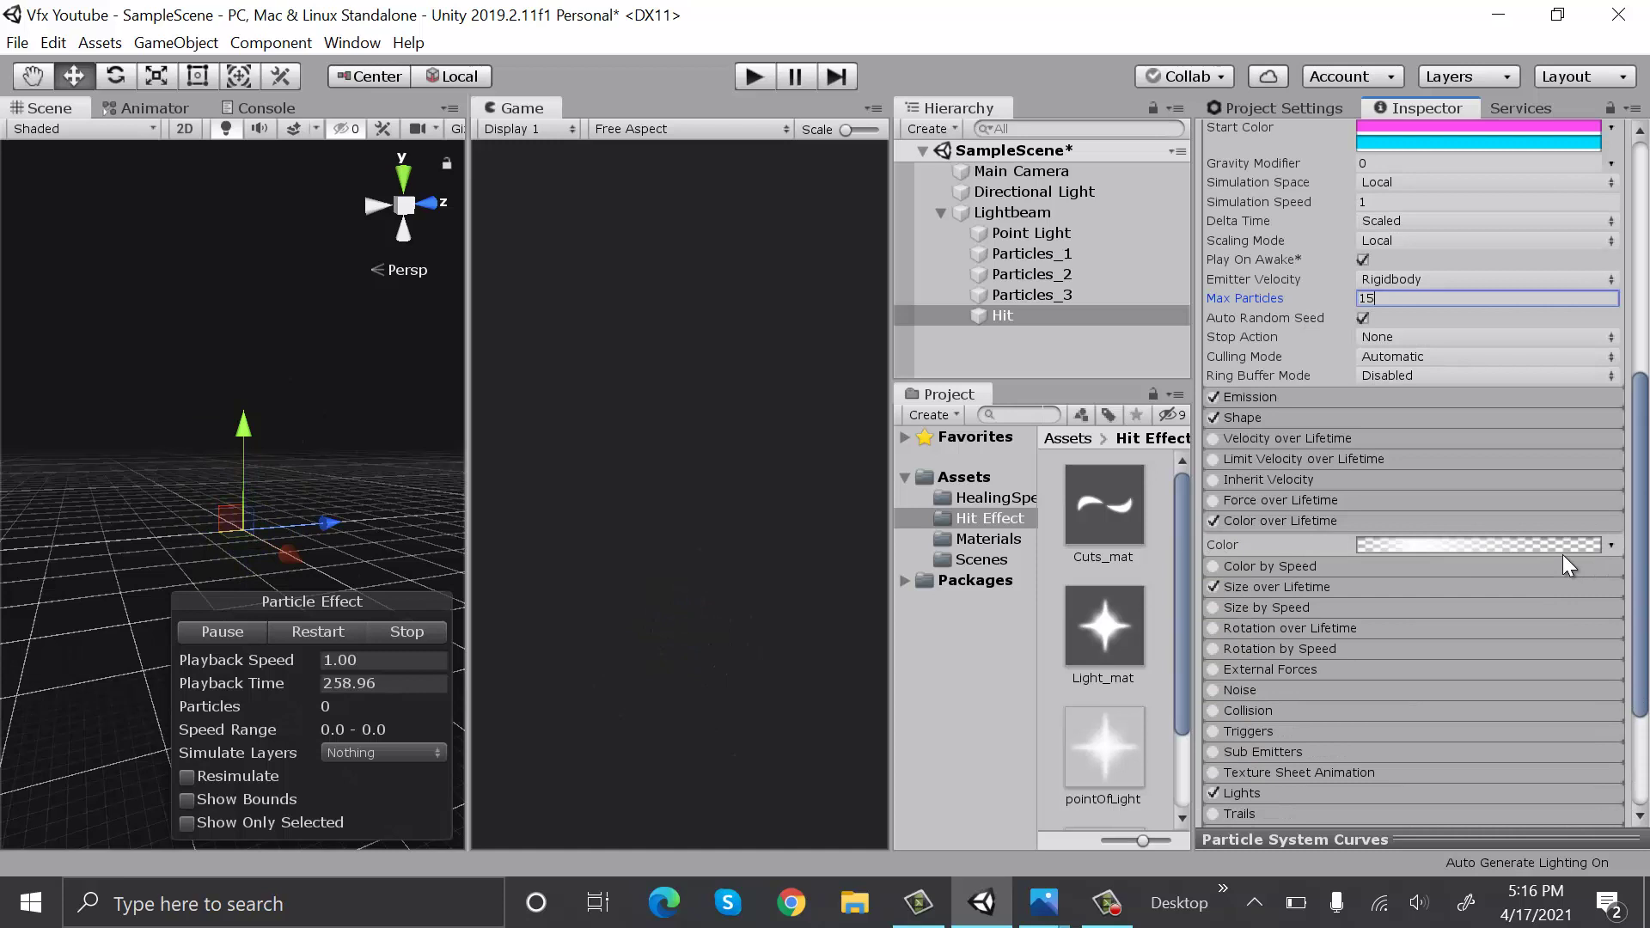
left_click(1562, 550)
left_click(1107, 325)
left_click(1370, 398)
left_click(1566, 294)
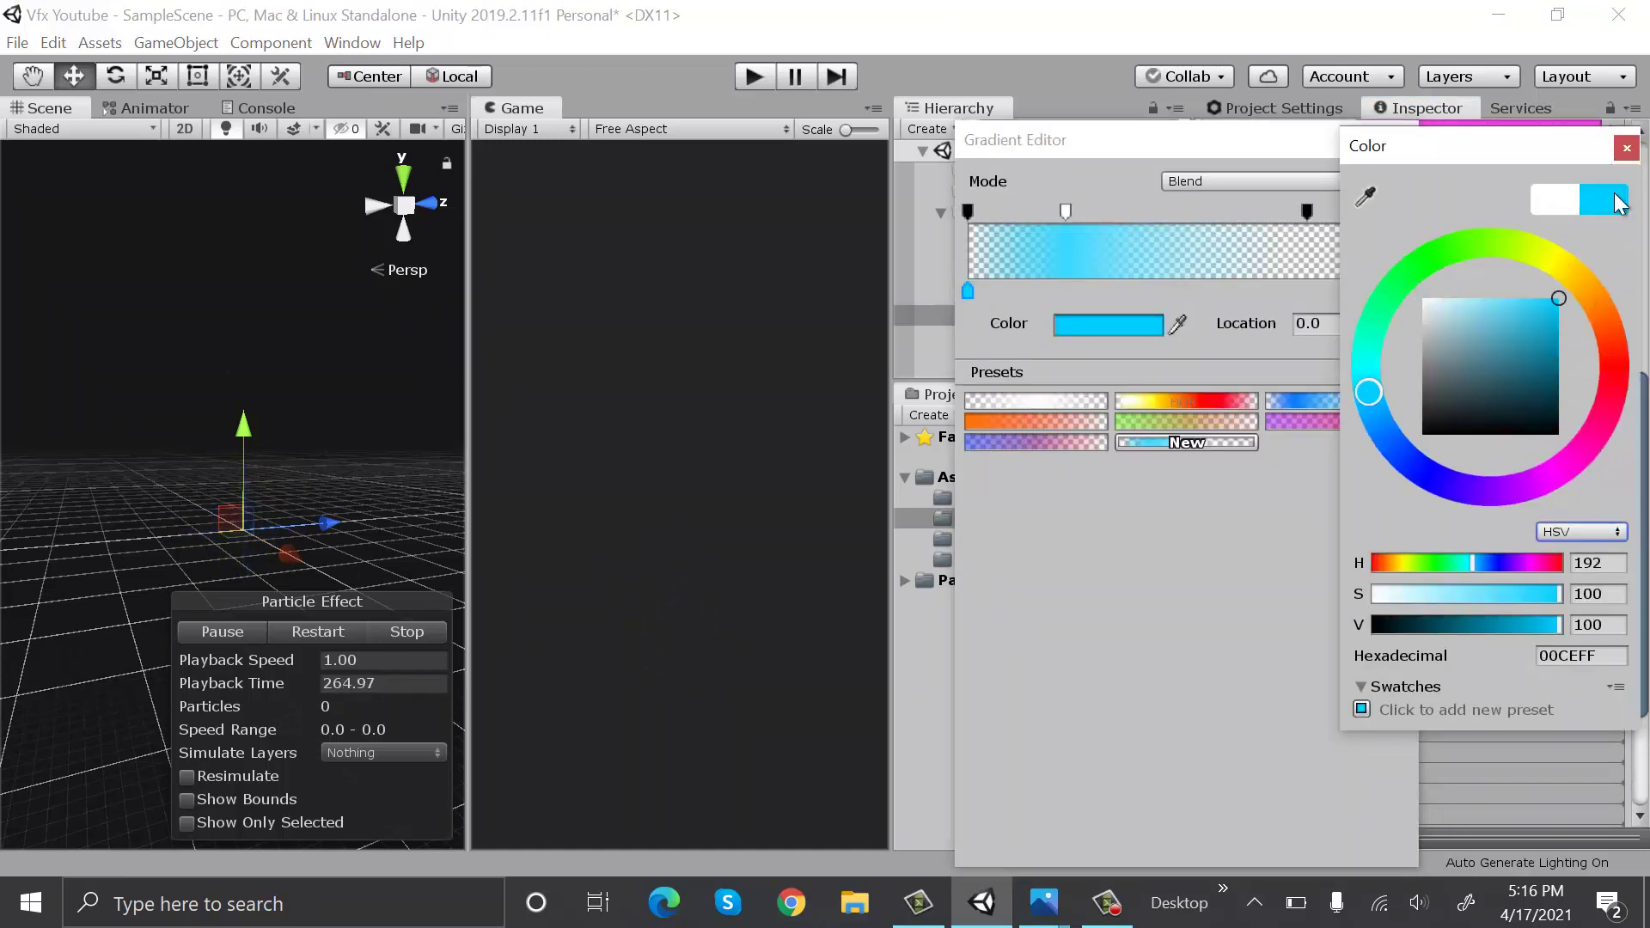
left_click(1627, 148)
Set the ending color key of Hit's Color over Lifetime gradient to orange (FF8800)
left_click(1406, 290)
left_click(1111, 330)
left_click(1591, 269)
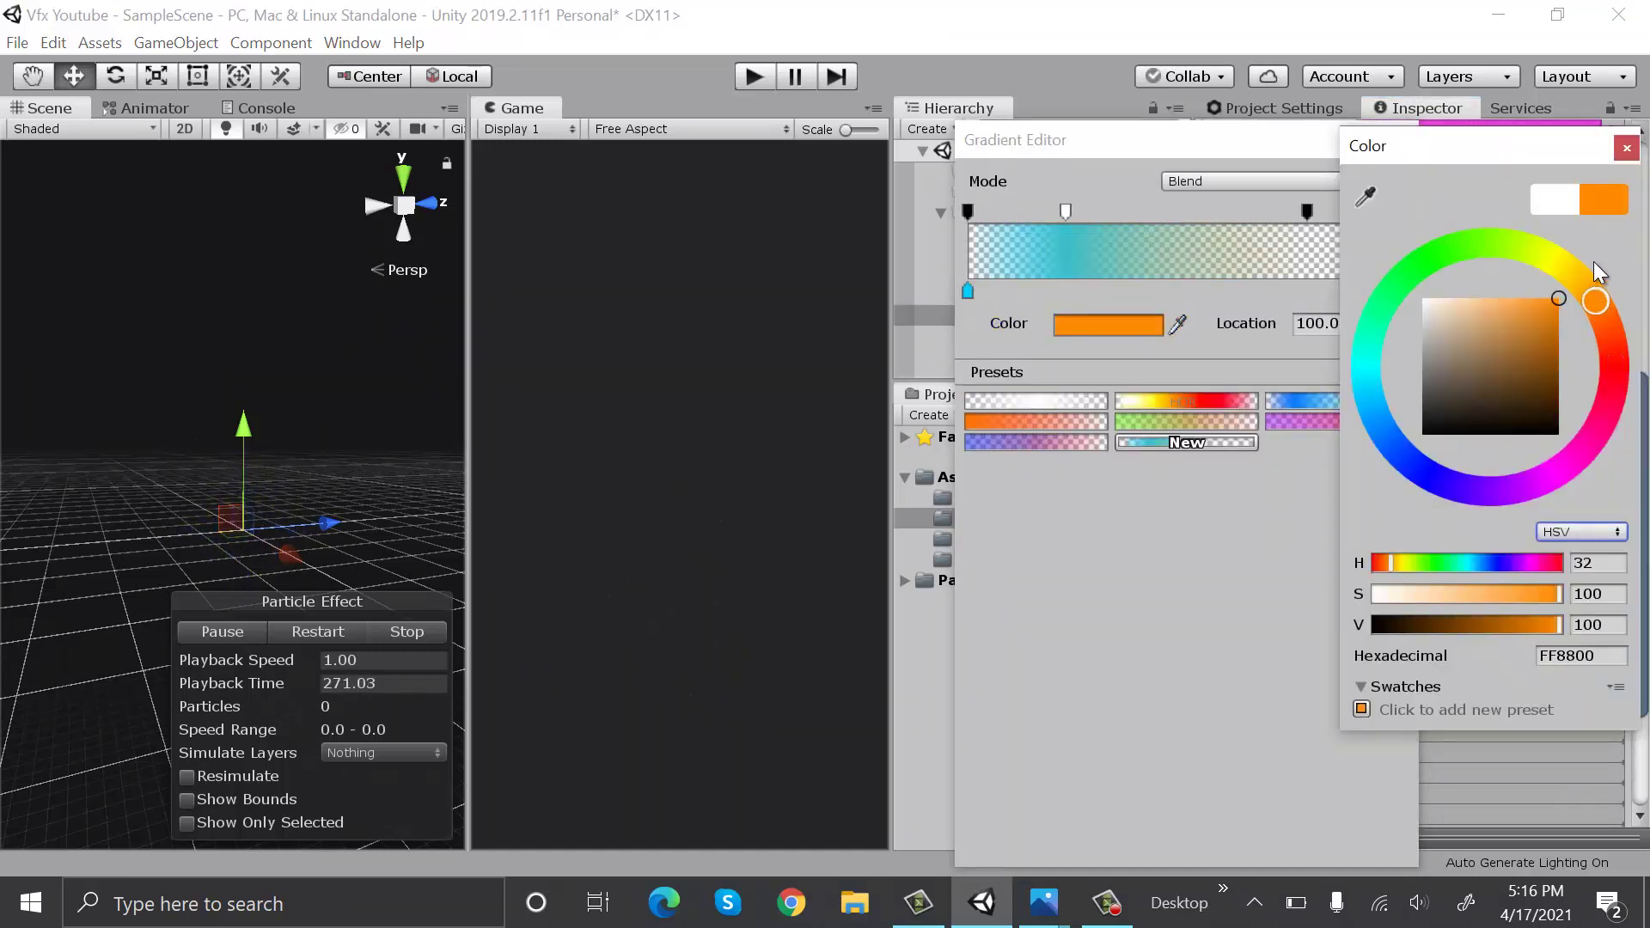
left_click(1627, 148)
Raise the alpha of the gradient's key at 77.4% to 210 and close the Color over Lifetime settings
left_click(1307, 211)
left_click_drag(1062, 323, 1123, 322)
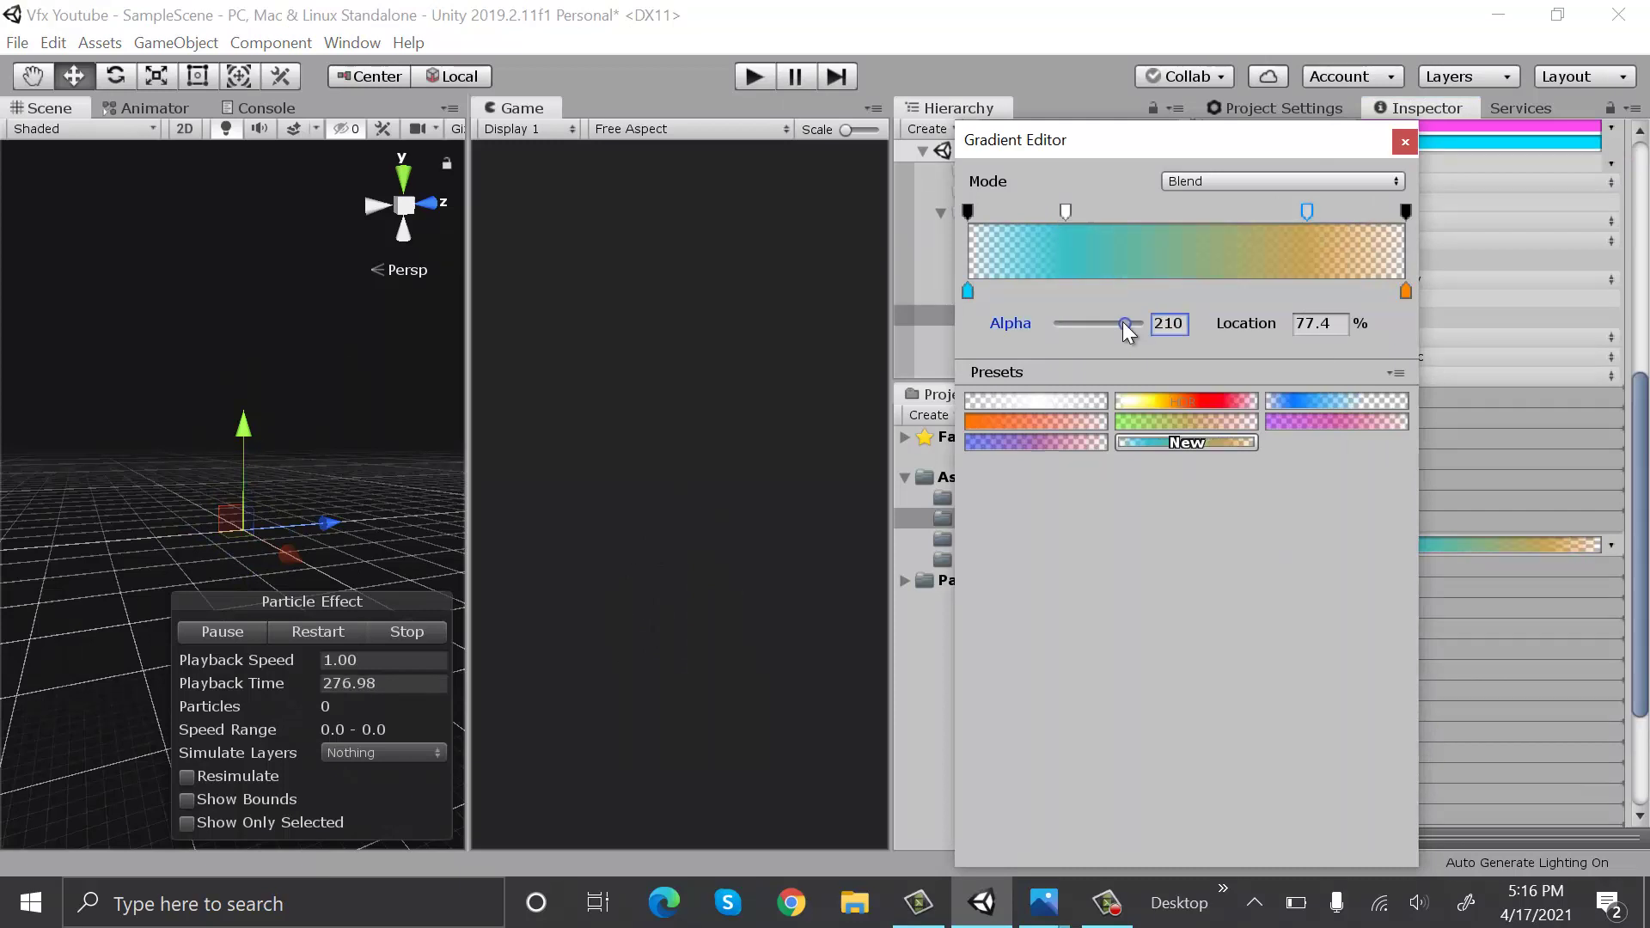
left_click(1403, 141)
left_click(1355, 518)
Reshape Hit's Size over Lifetime curve into a smooth arch by removing its plateau keys
scroll(1298, 437, "down", 4)
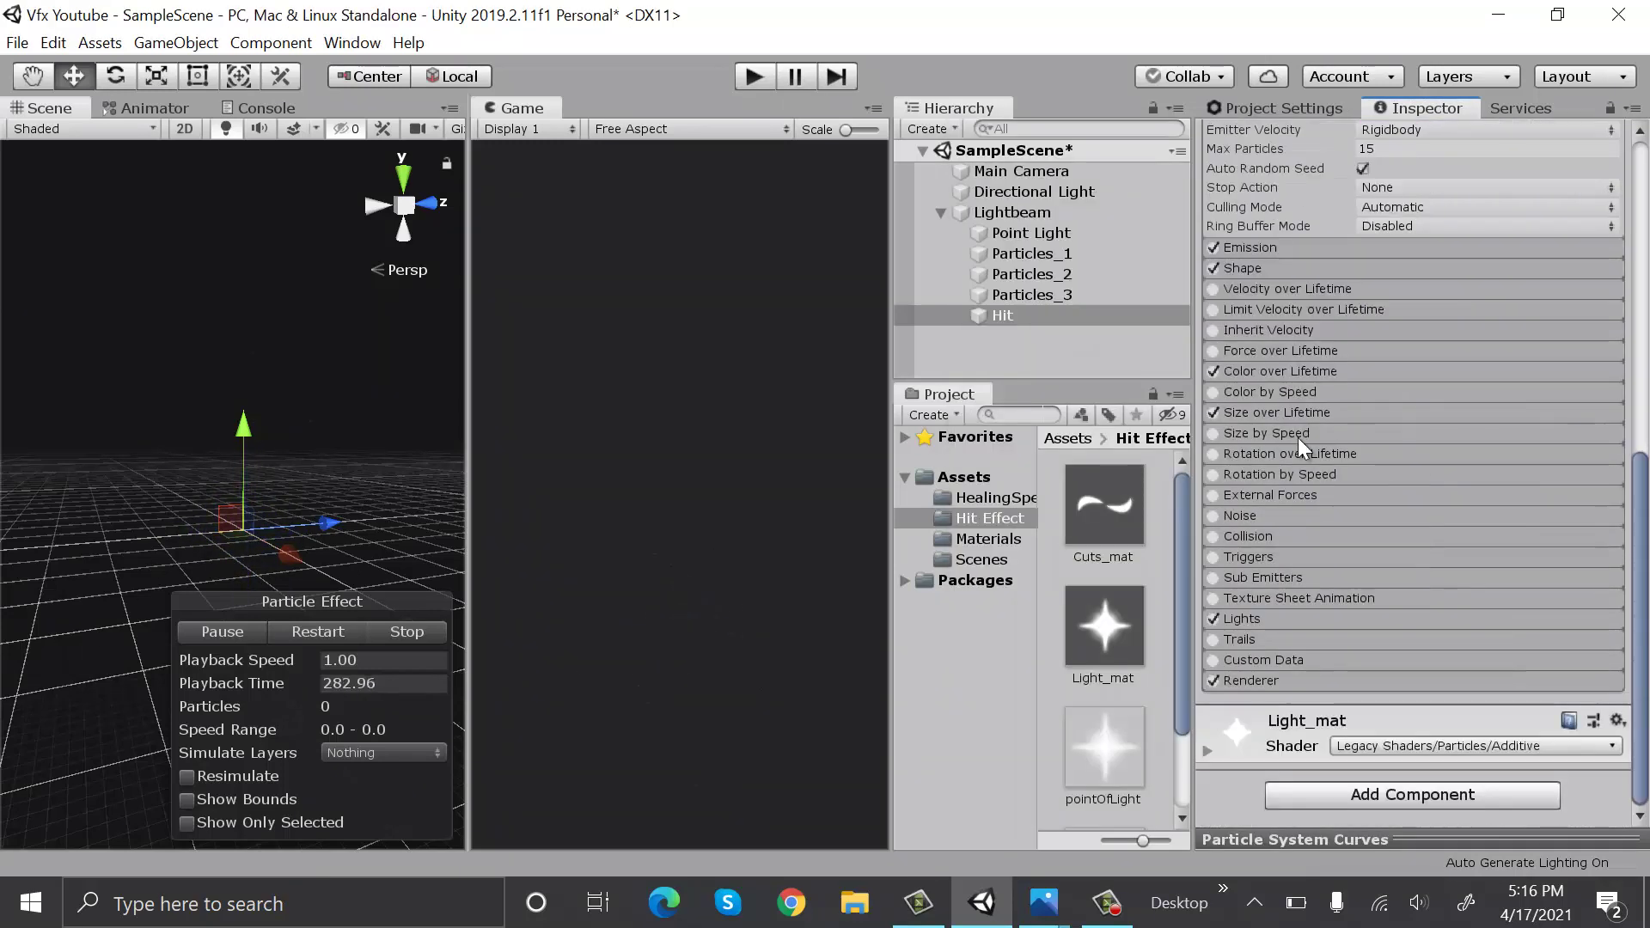
left_click(1315, 412)
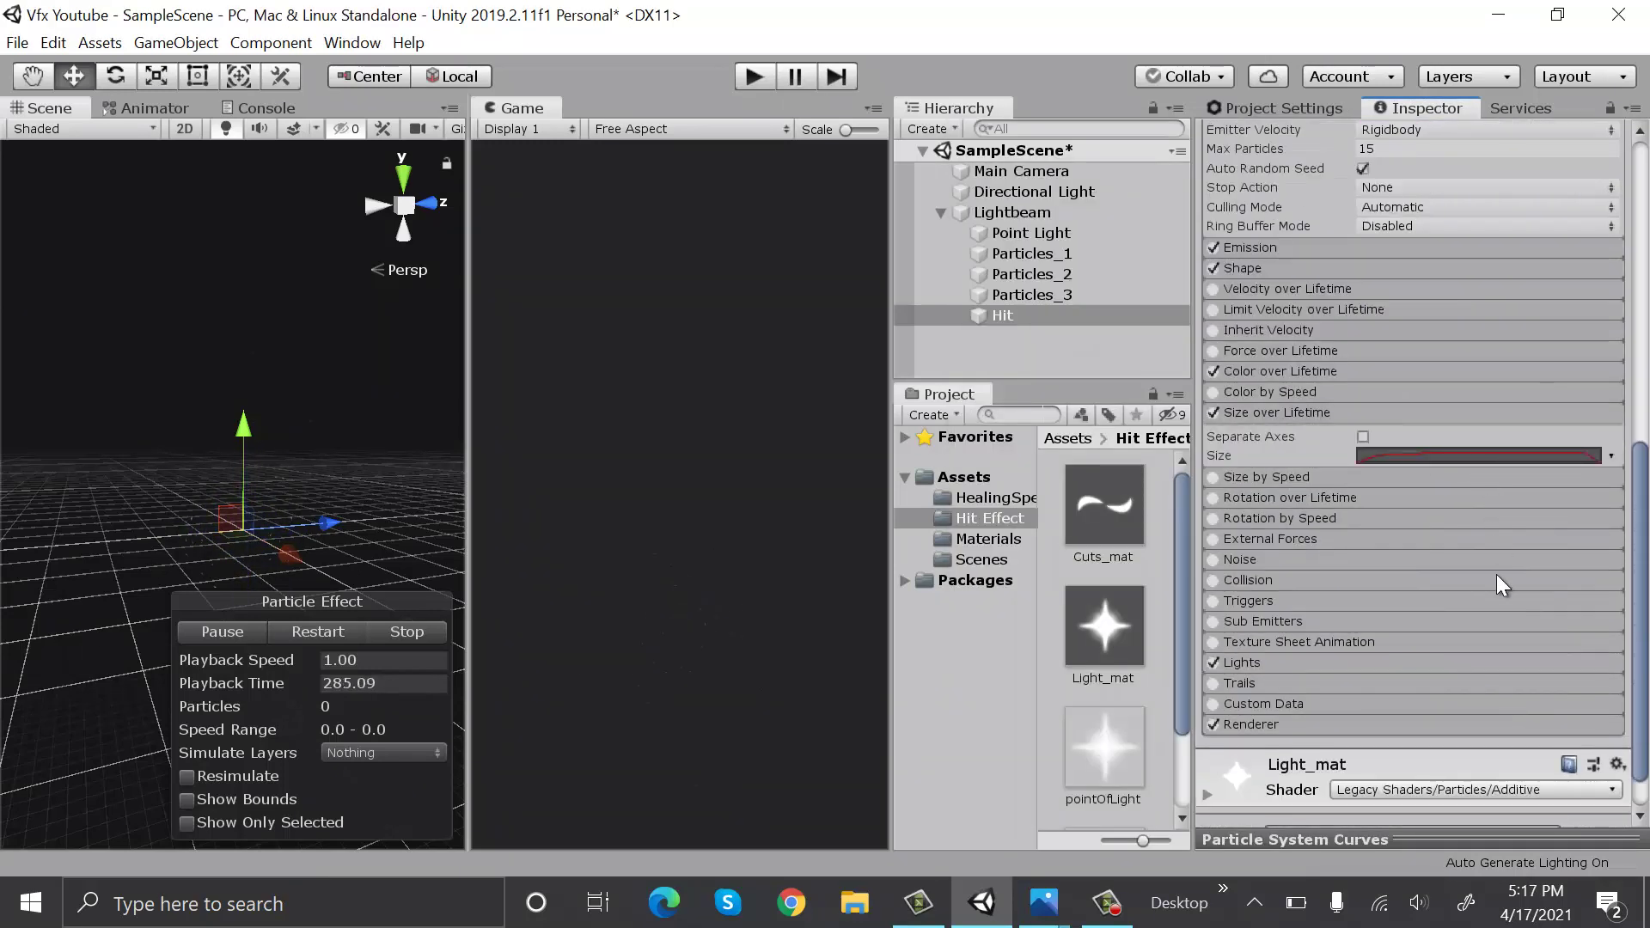
left_click_drag(1512, 834, 1511, 471)
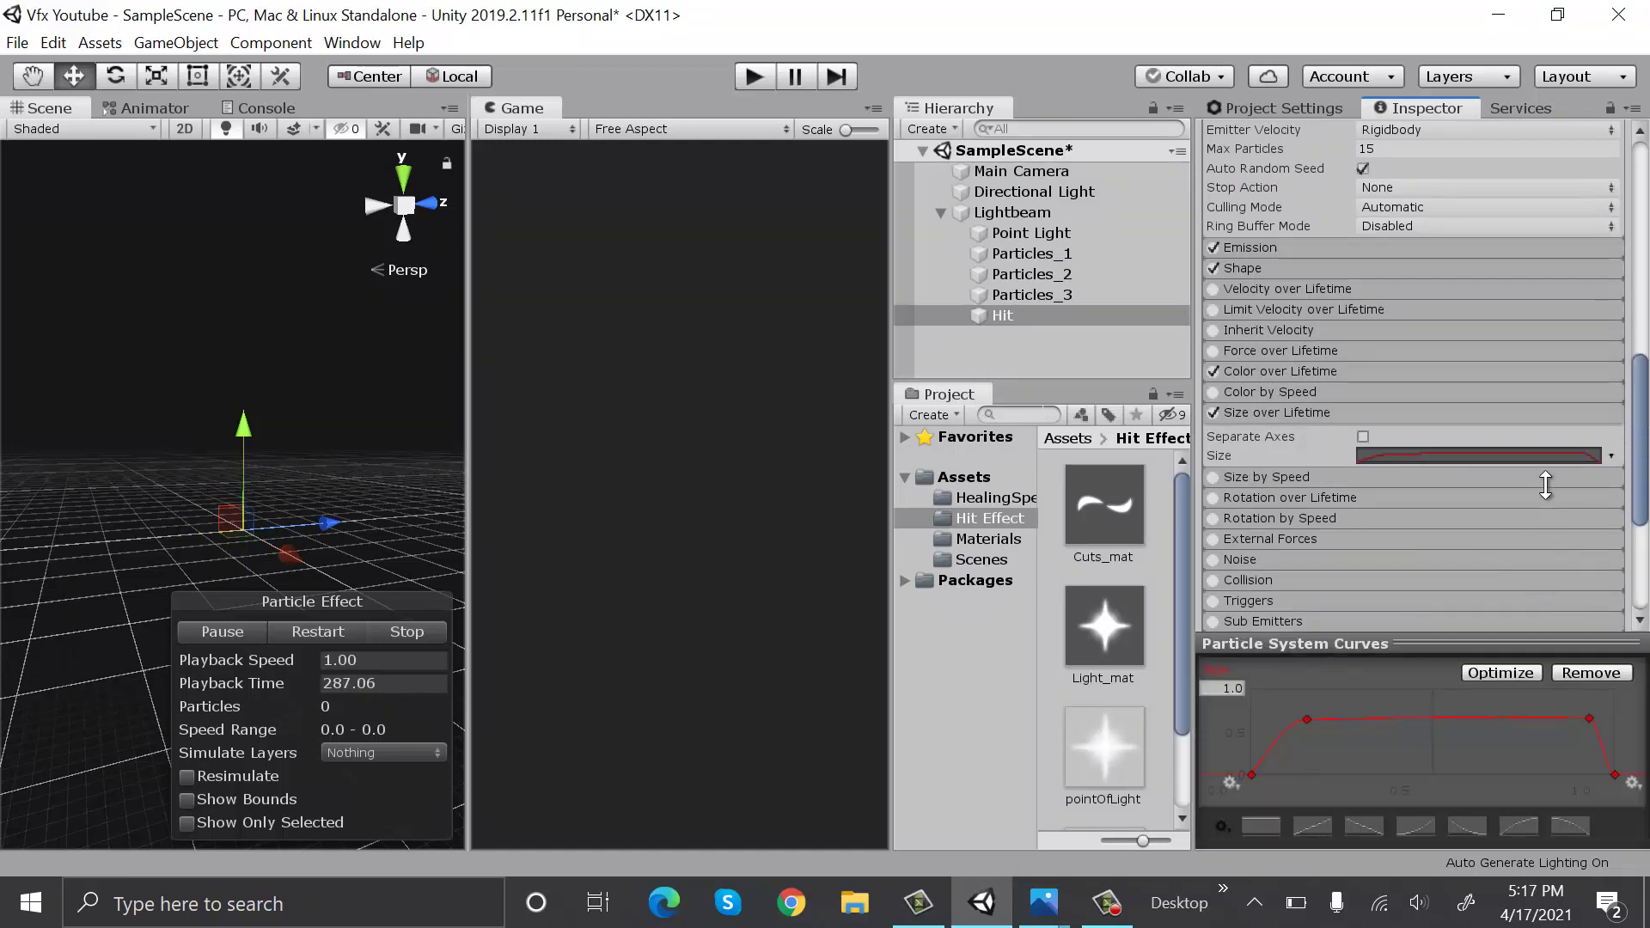
right_click(1305, 615)
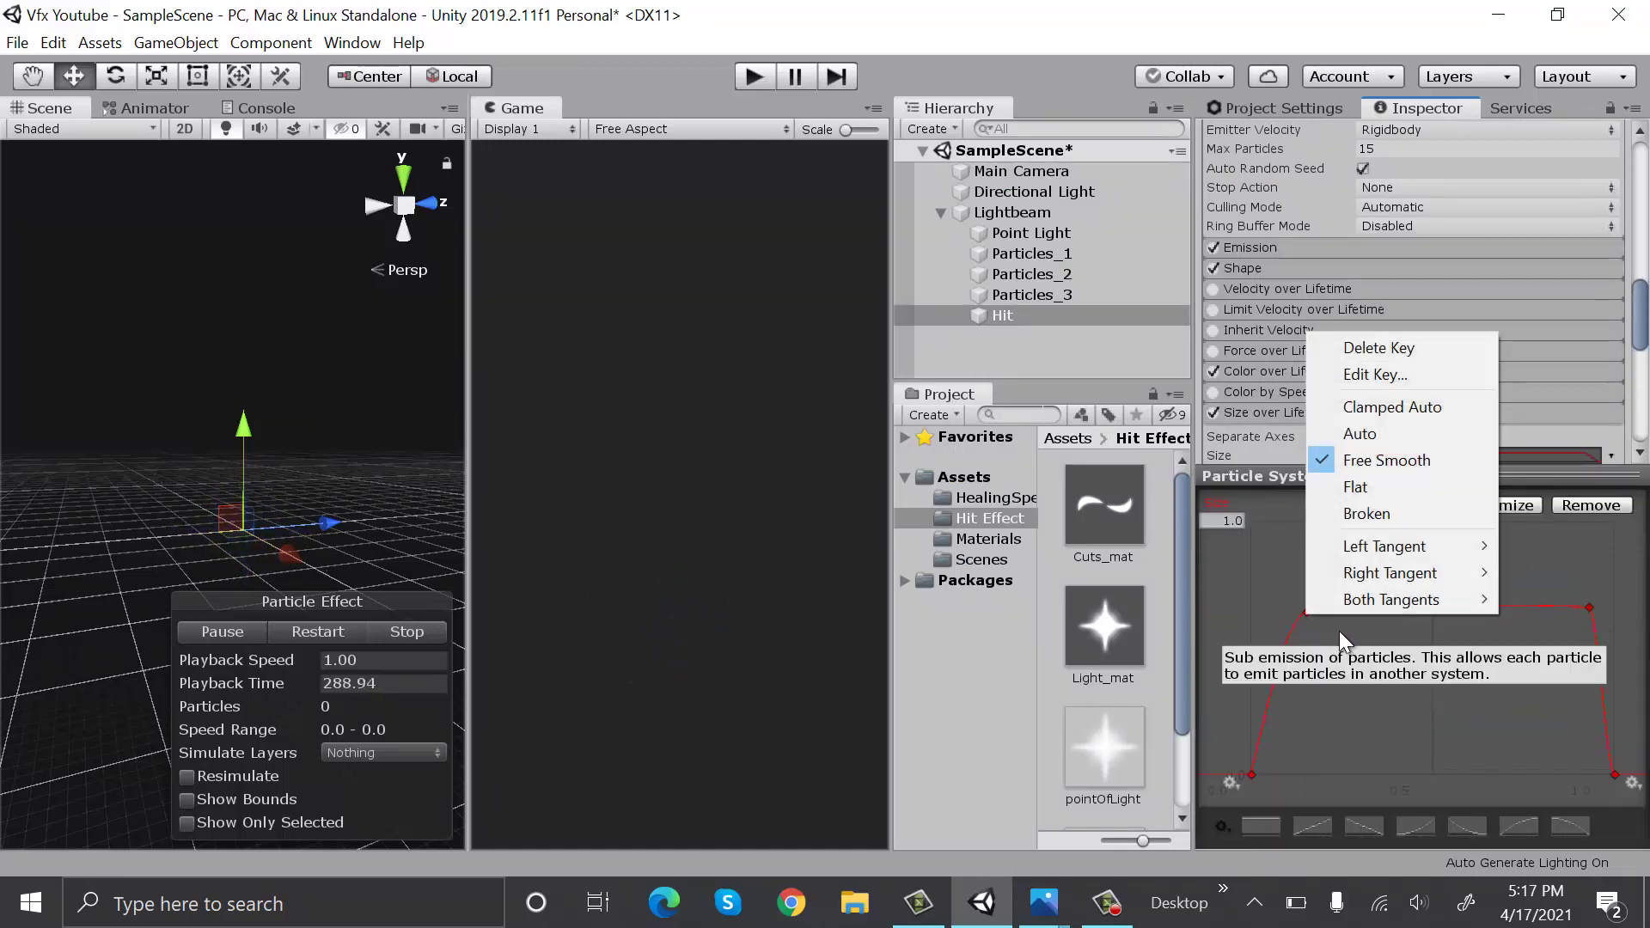
left_click(1384, 345)
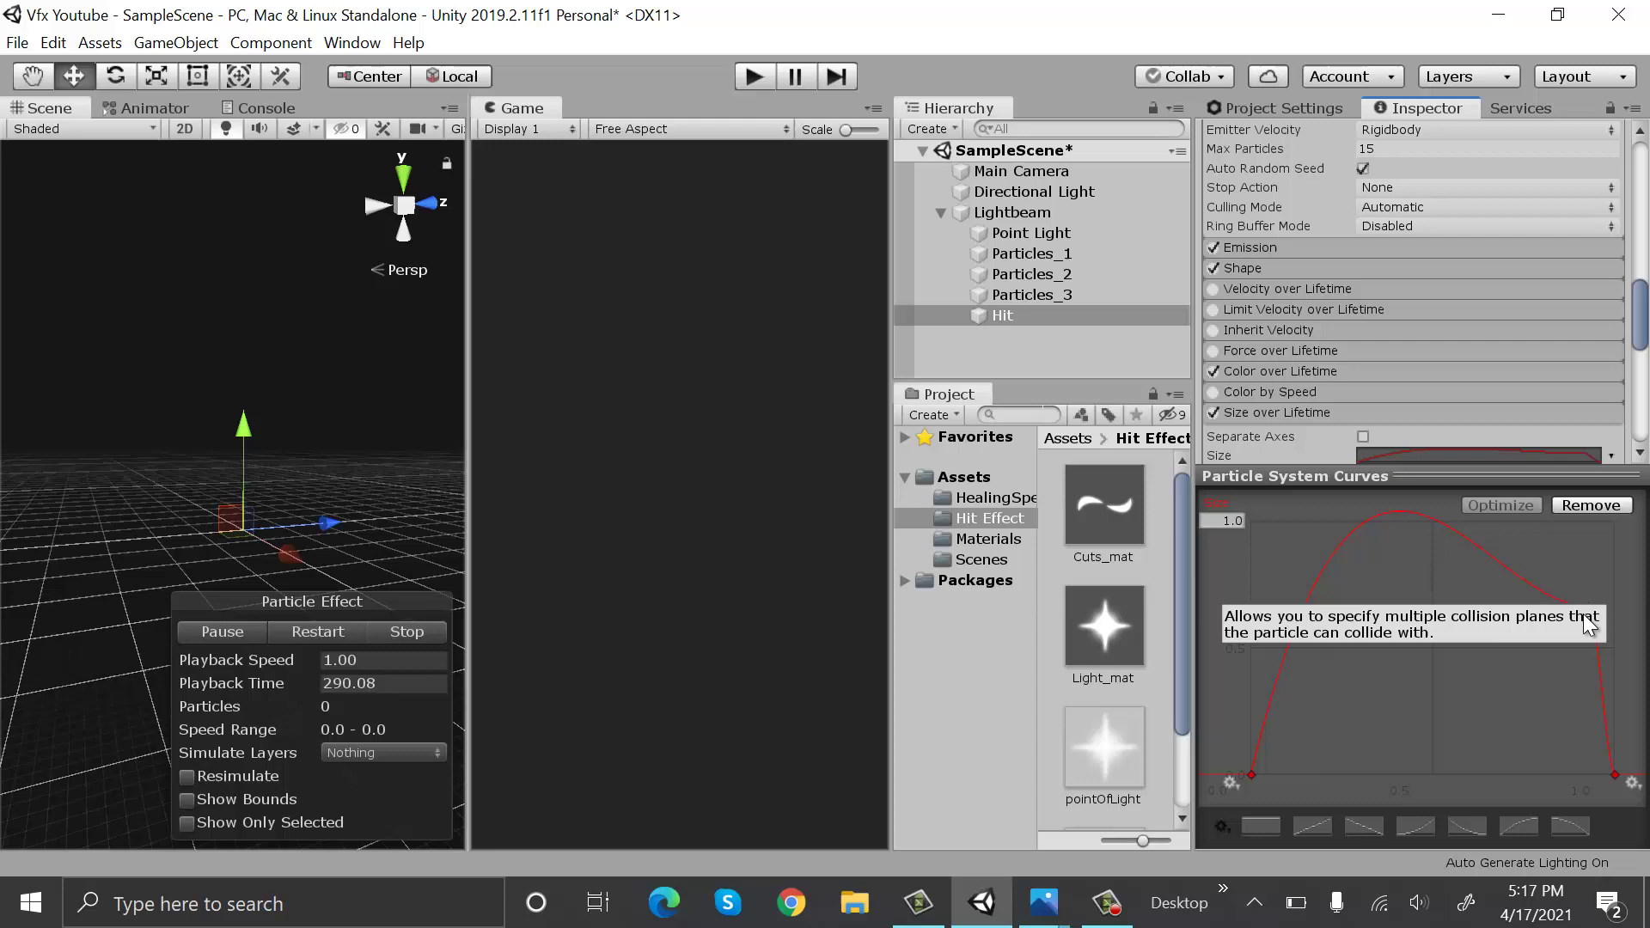
left_click_drag(1589, 607, 1485, 889)
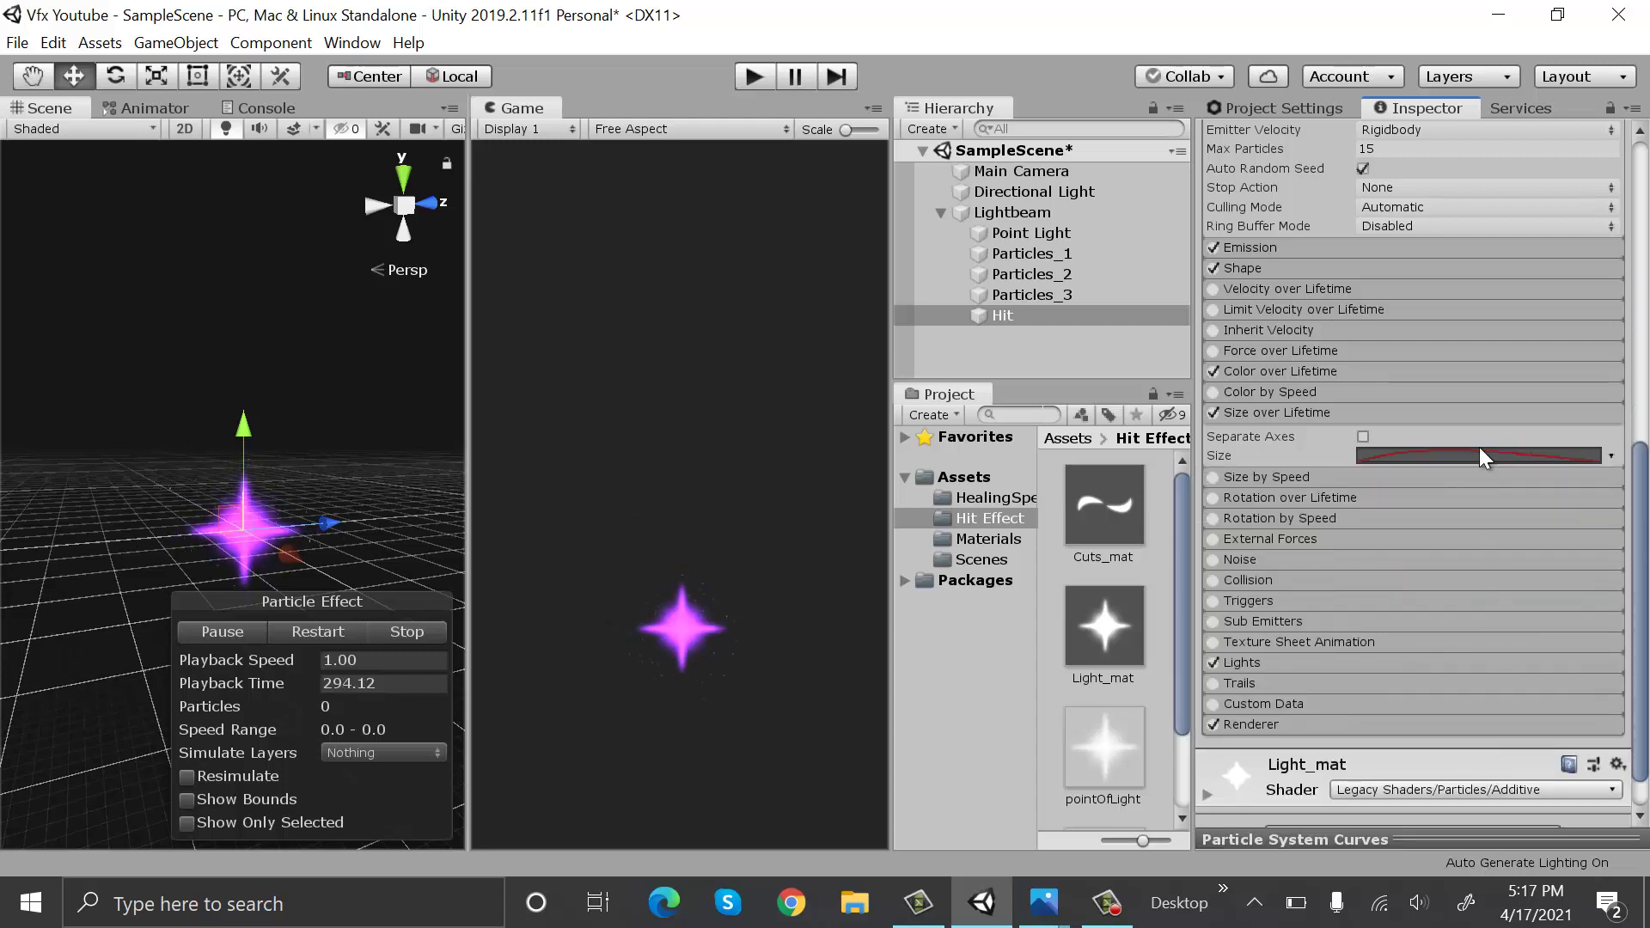
left_click(1492, 411)
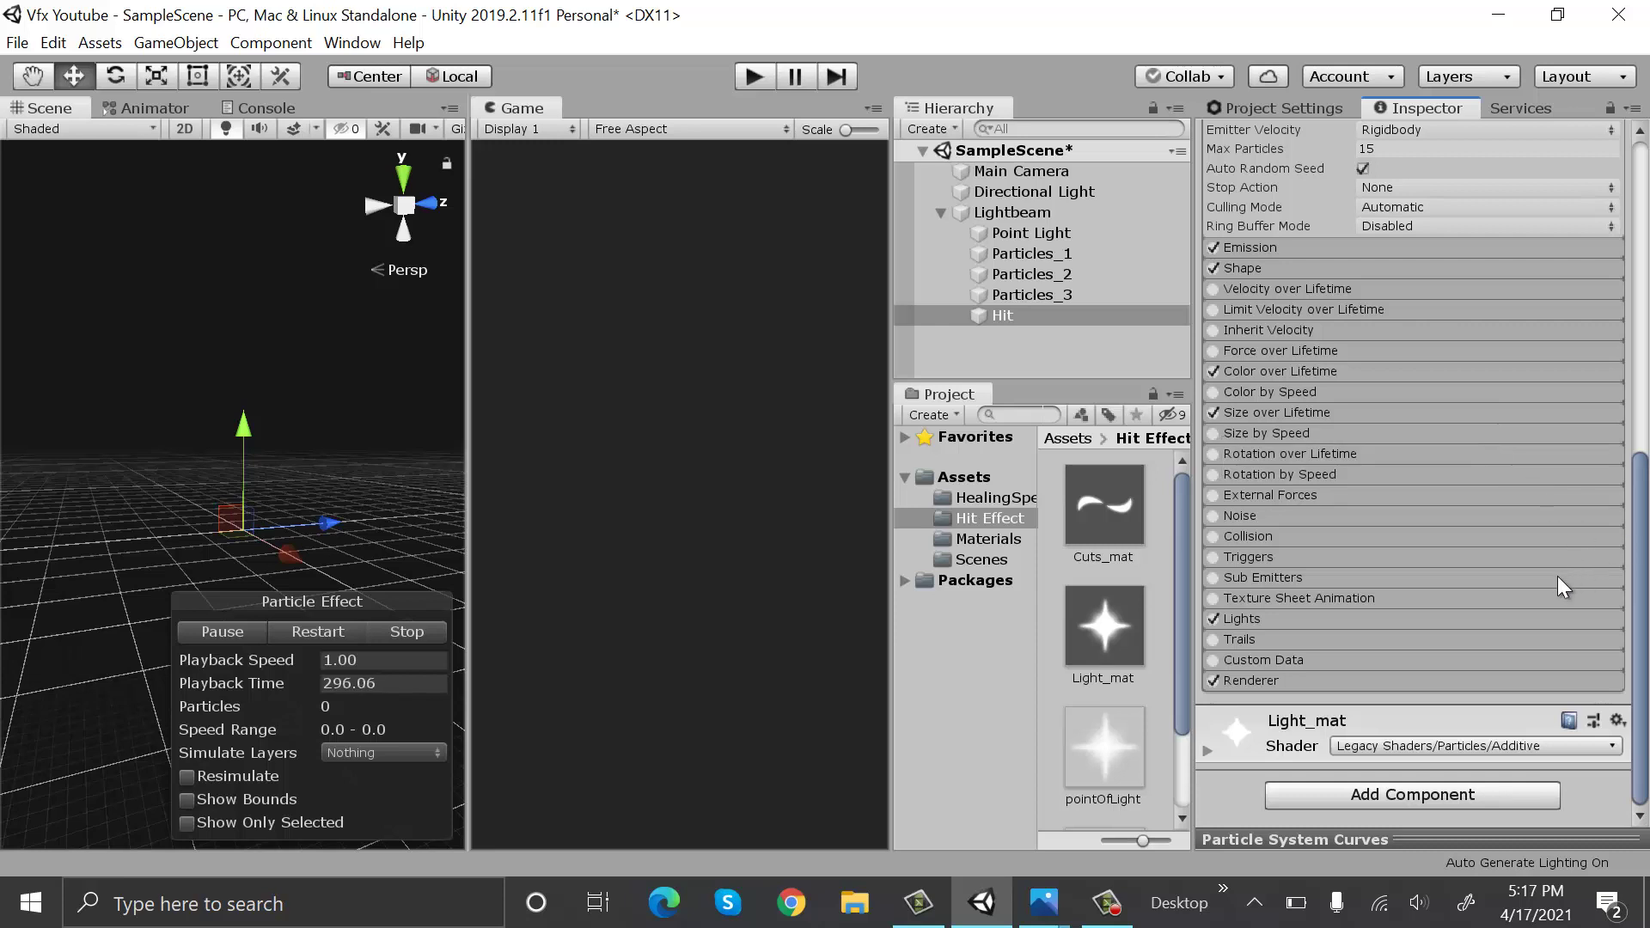
Set Hit's Render Mode to Billboard, assign the Cuts_mat material to it and replay the effect
left_click(1378, 684)
scroll(1465, 550, "down", 10)
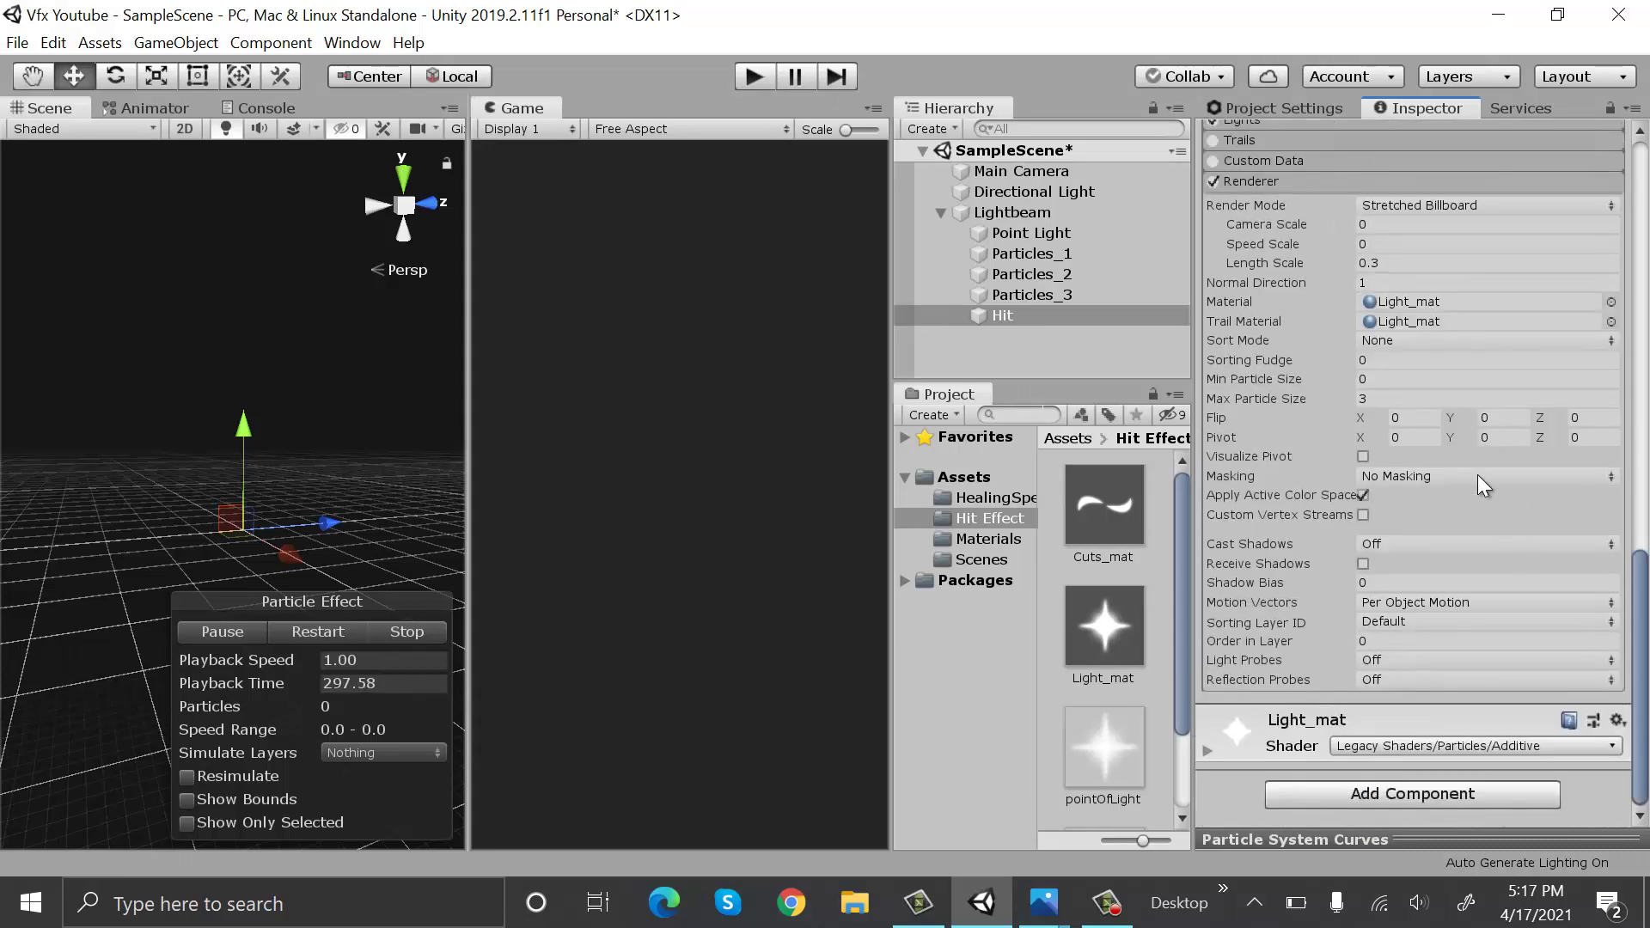
left_click(1487, 213)
left_click(1468, 225)
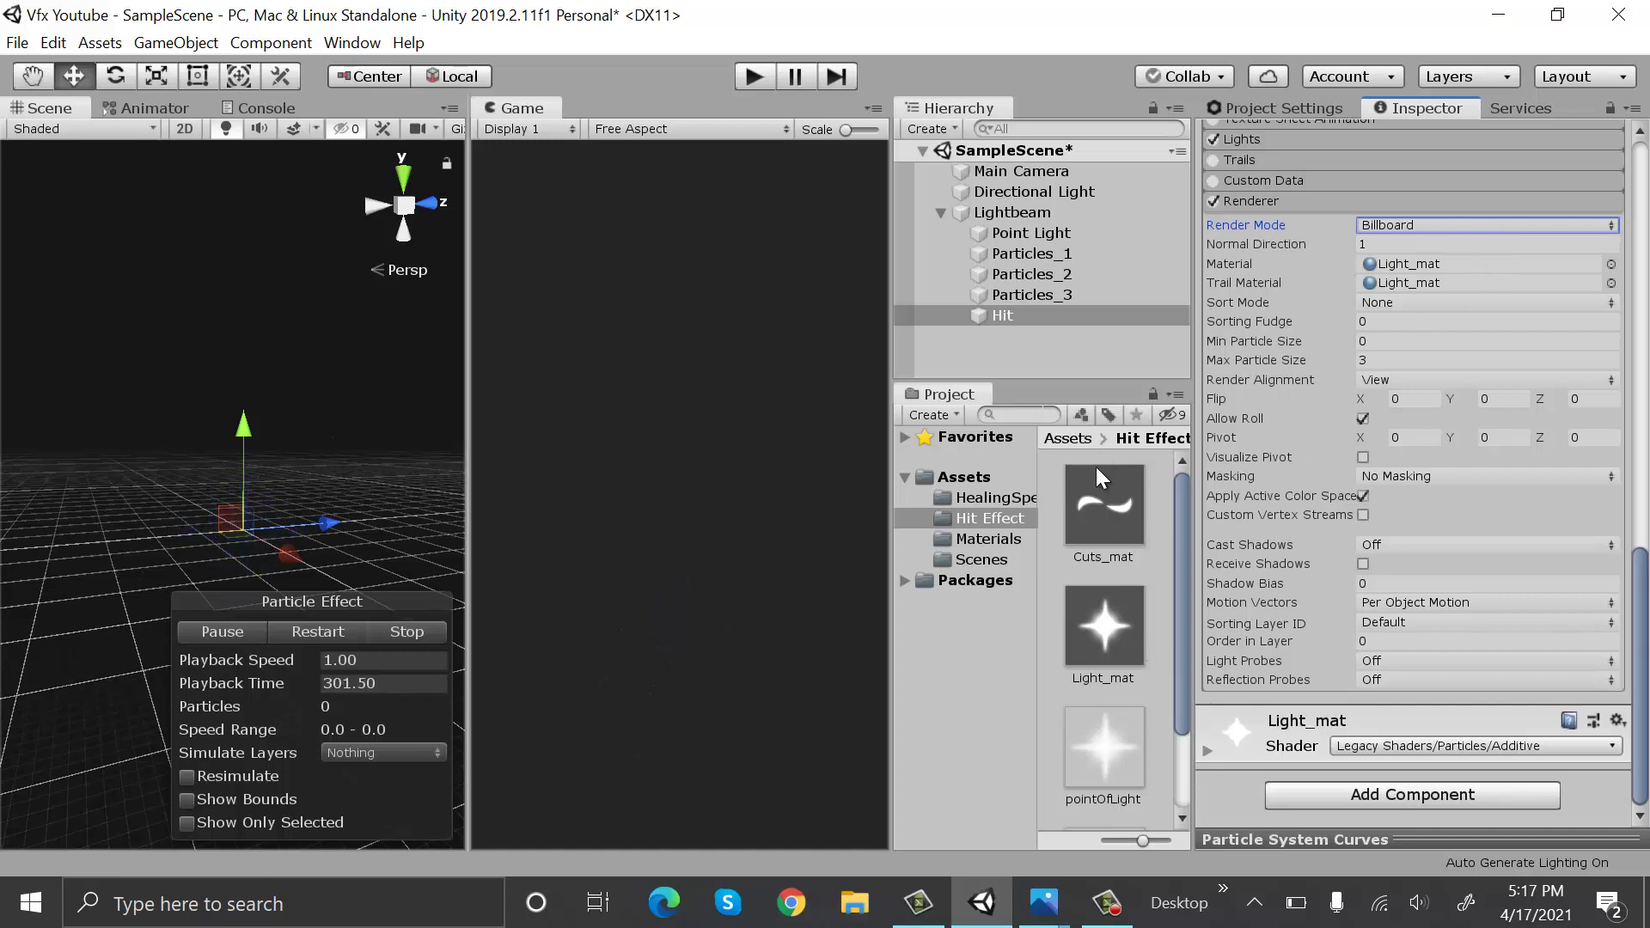
left_click_drag(1106, 512, 1095, 313)
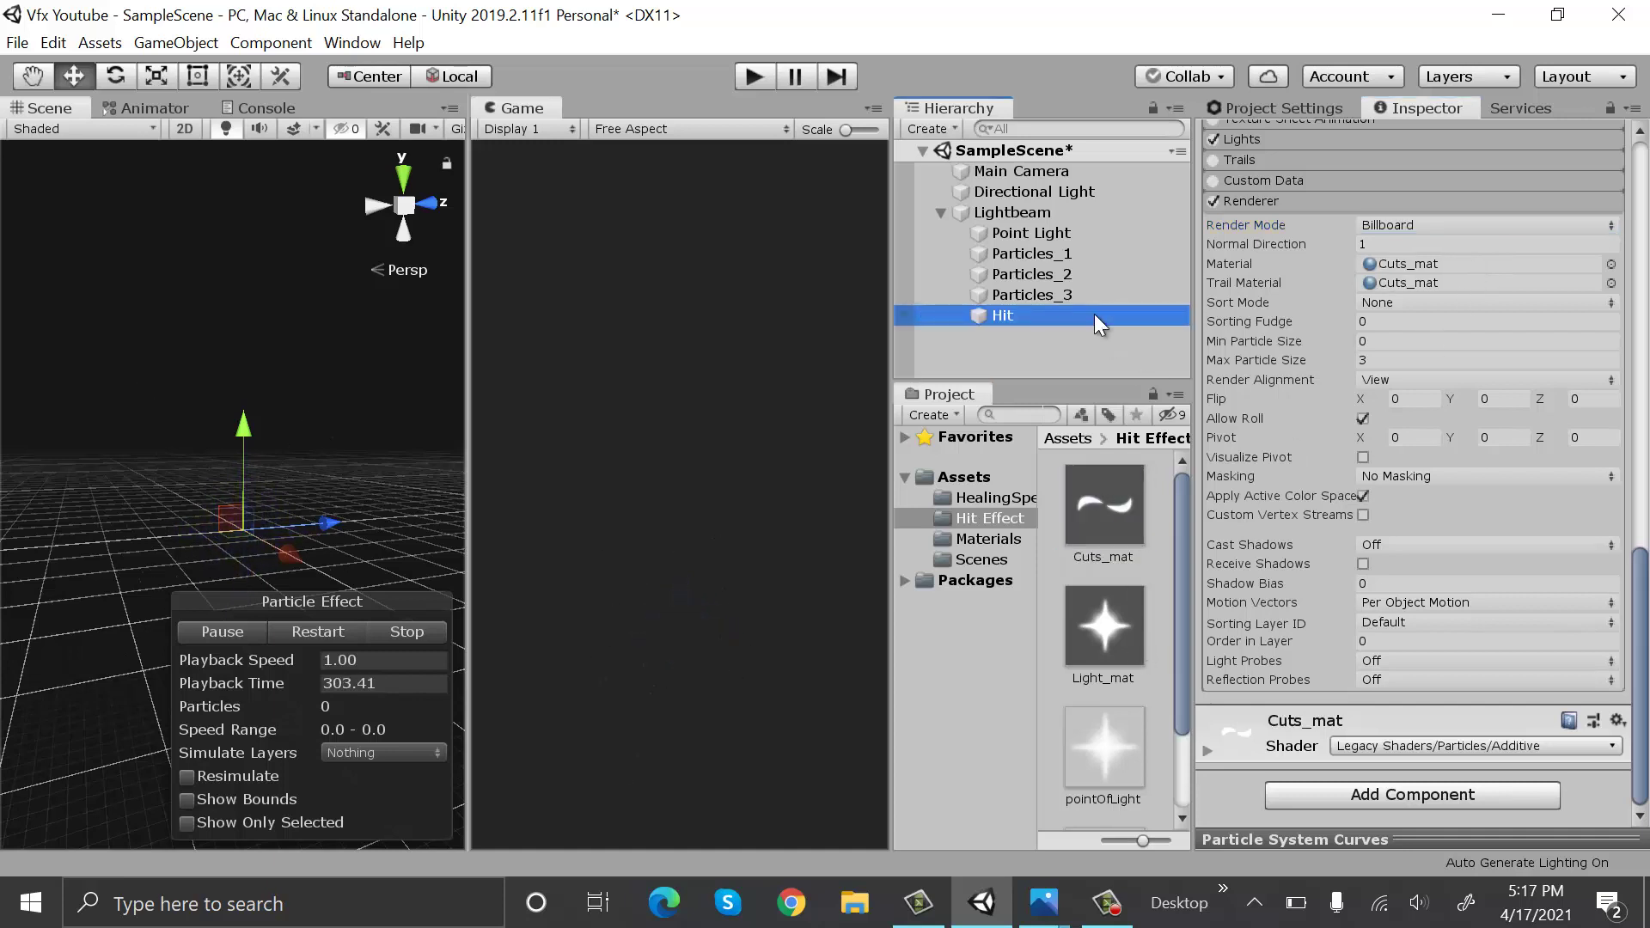
left_click(340, 626)
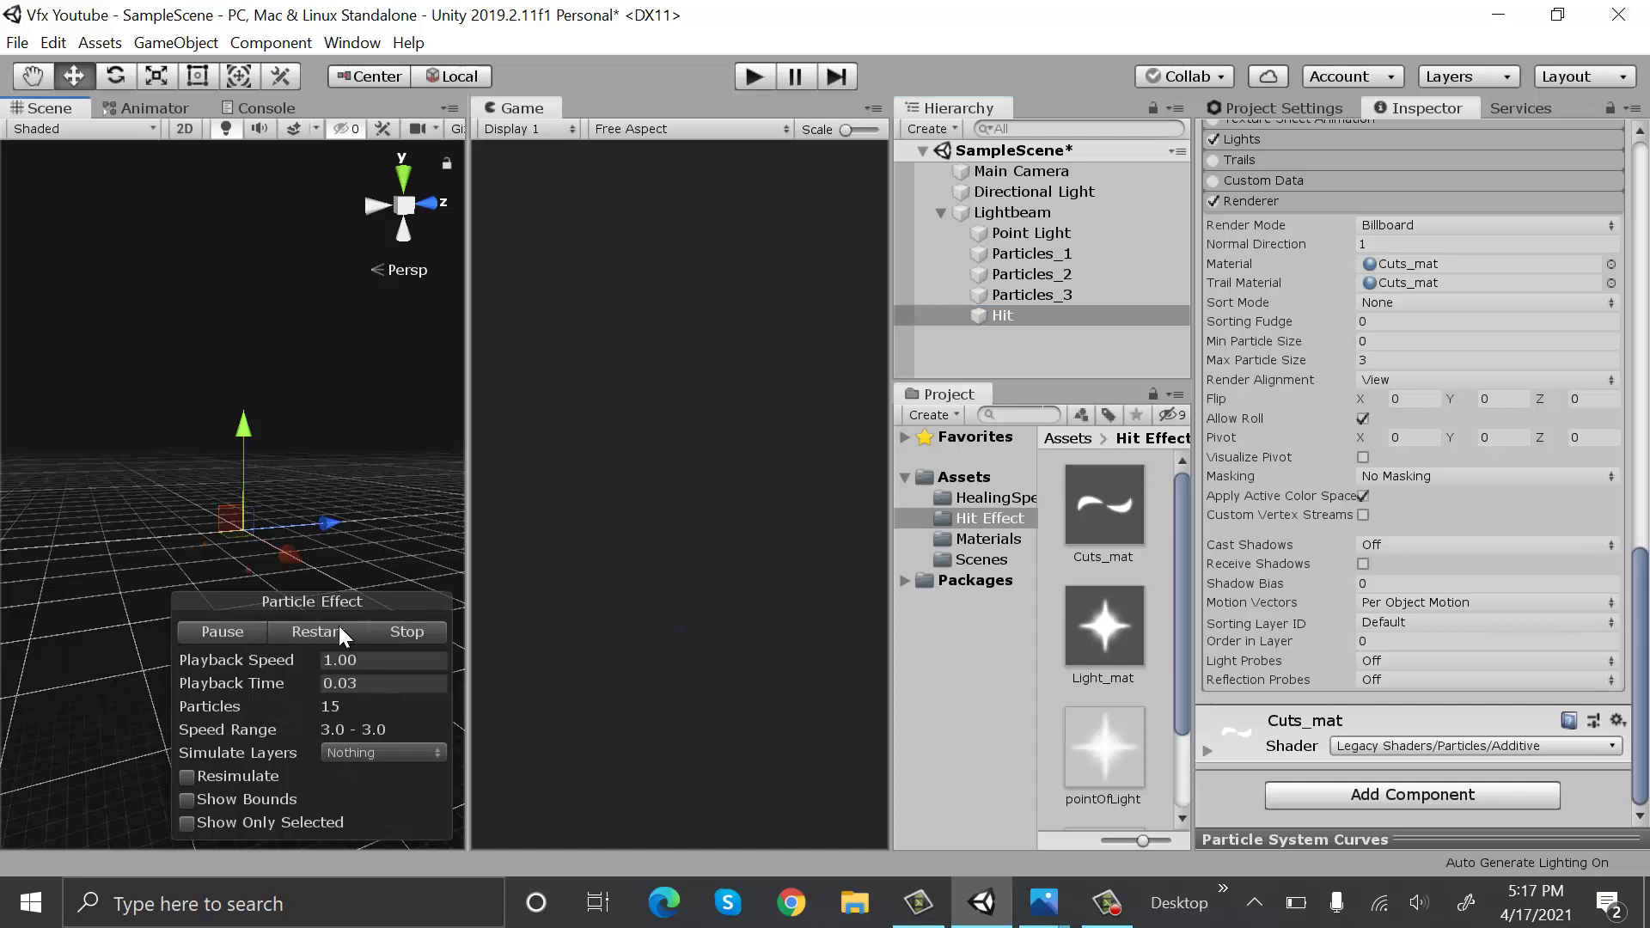
left_click(341, 629)
Set Hit's Start Size to 3 and replay the particle effect
scroll(1536, 622, "up", 15)
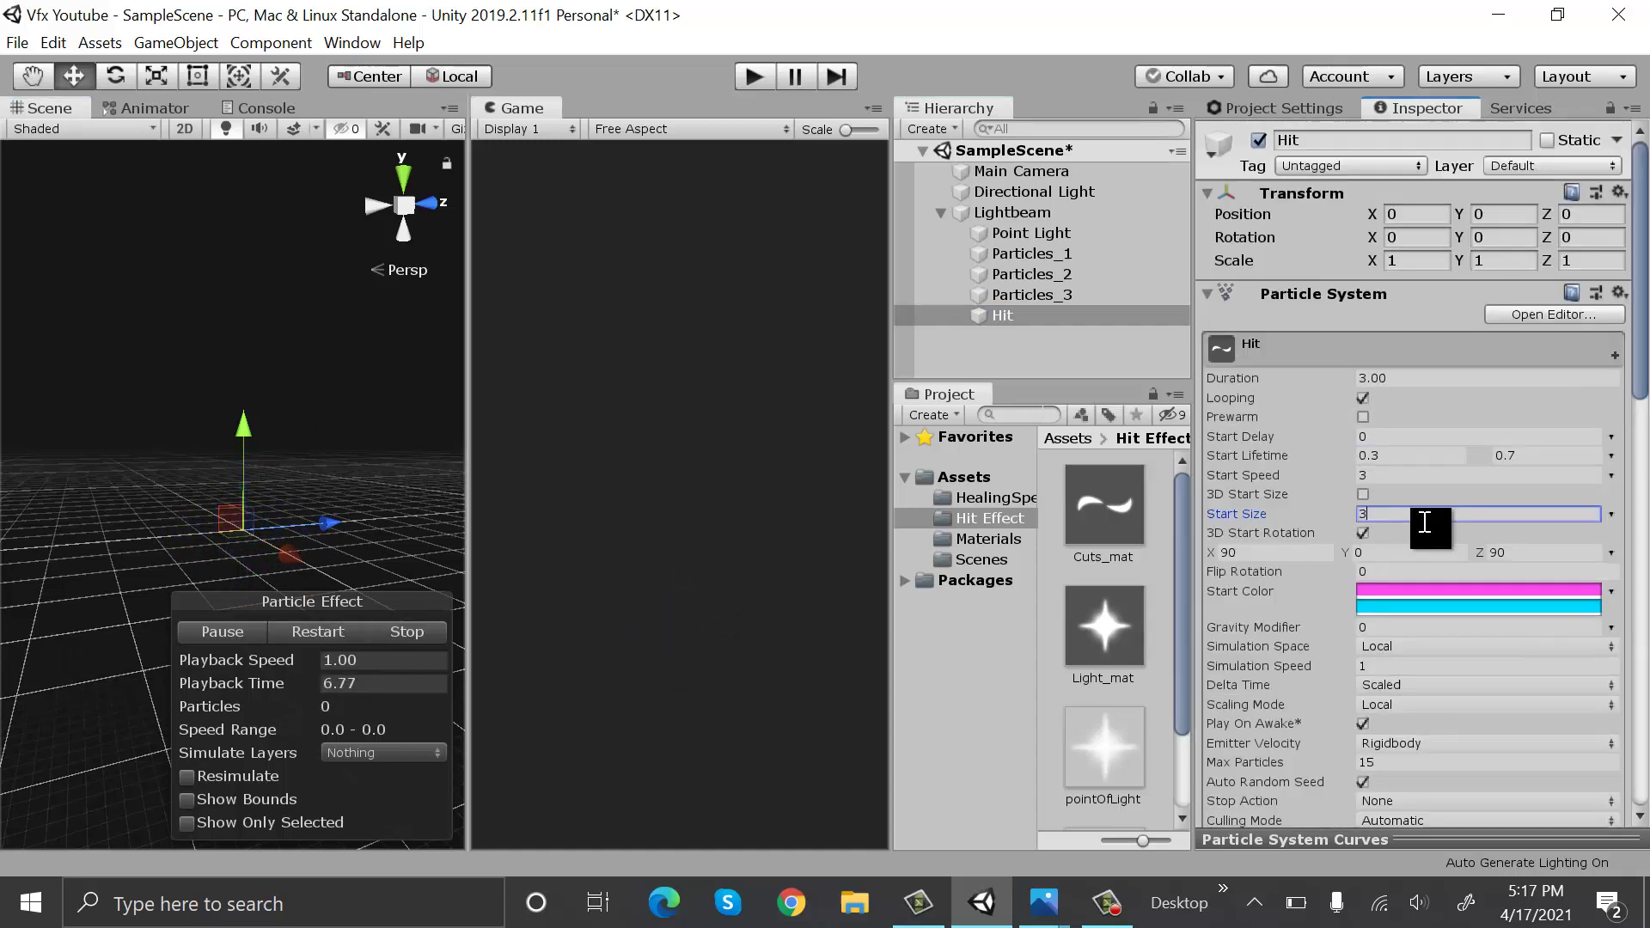
left_click(1391, 513)
type("3")
left_click(328, 631)
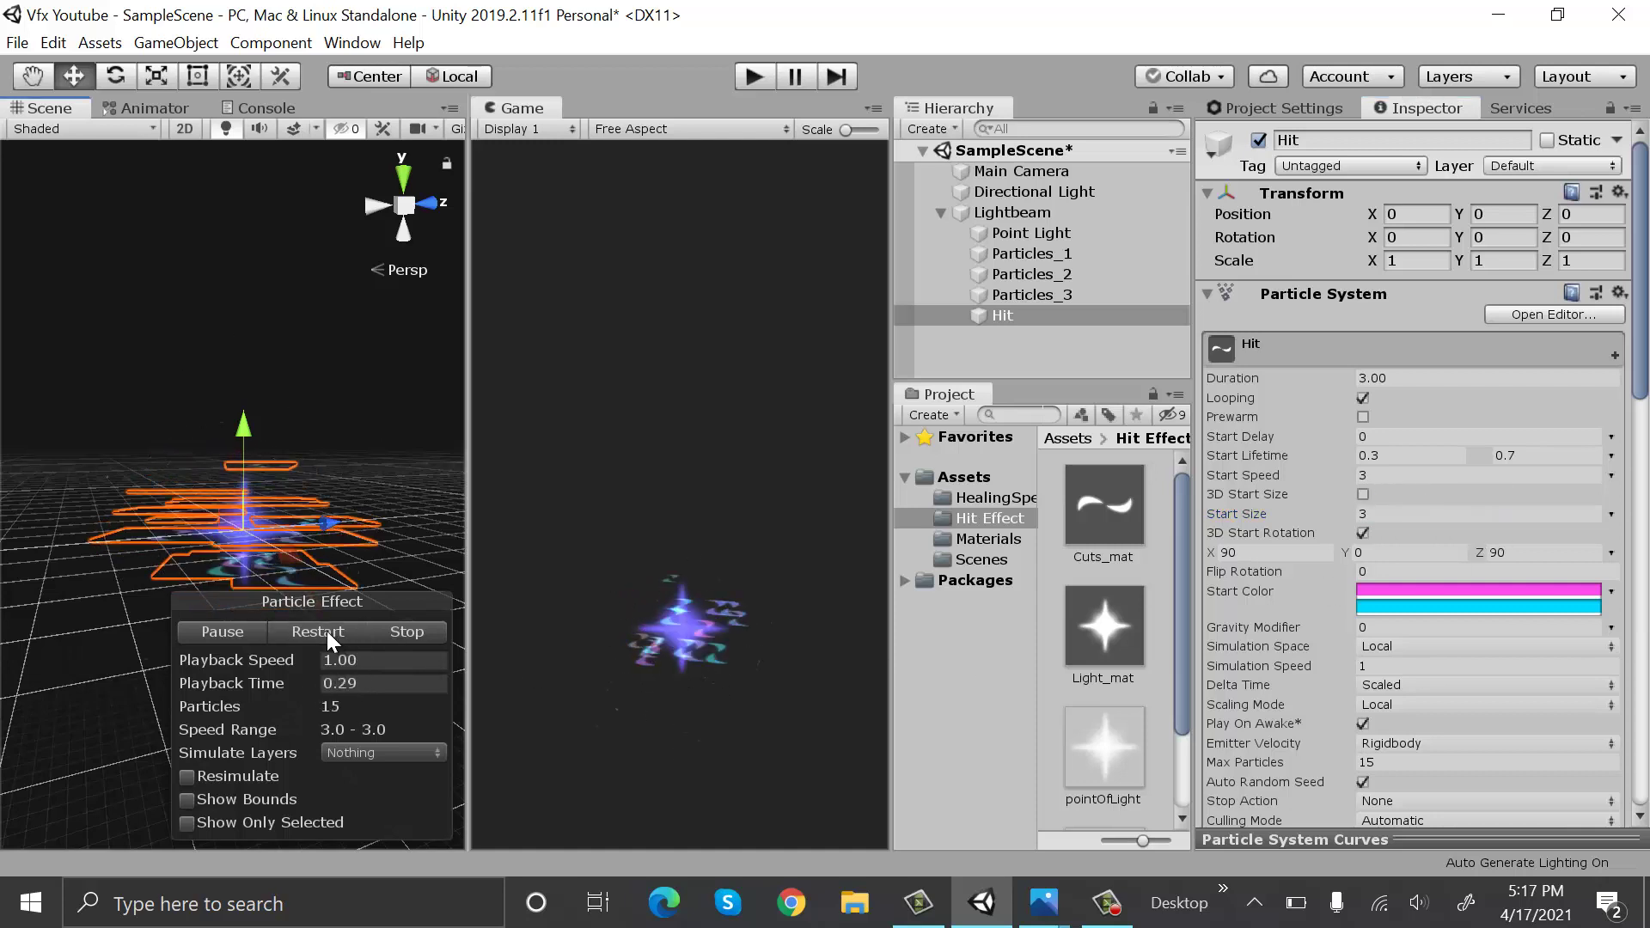
Make Hit's Start Speed random between the constants 1 and 4 and replay the particle effect
left_click(1444, 455)
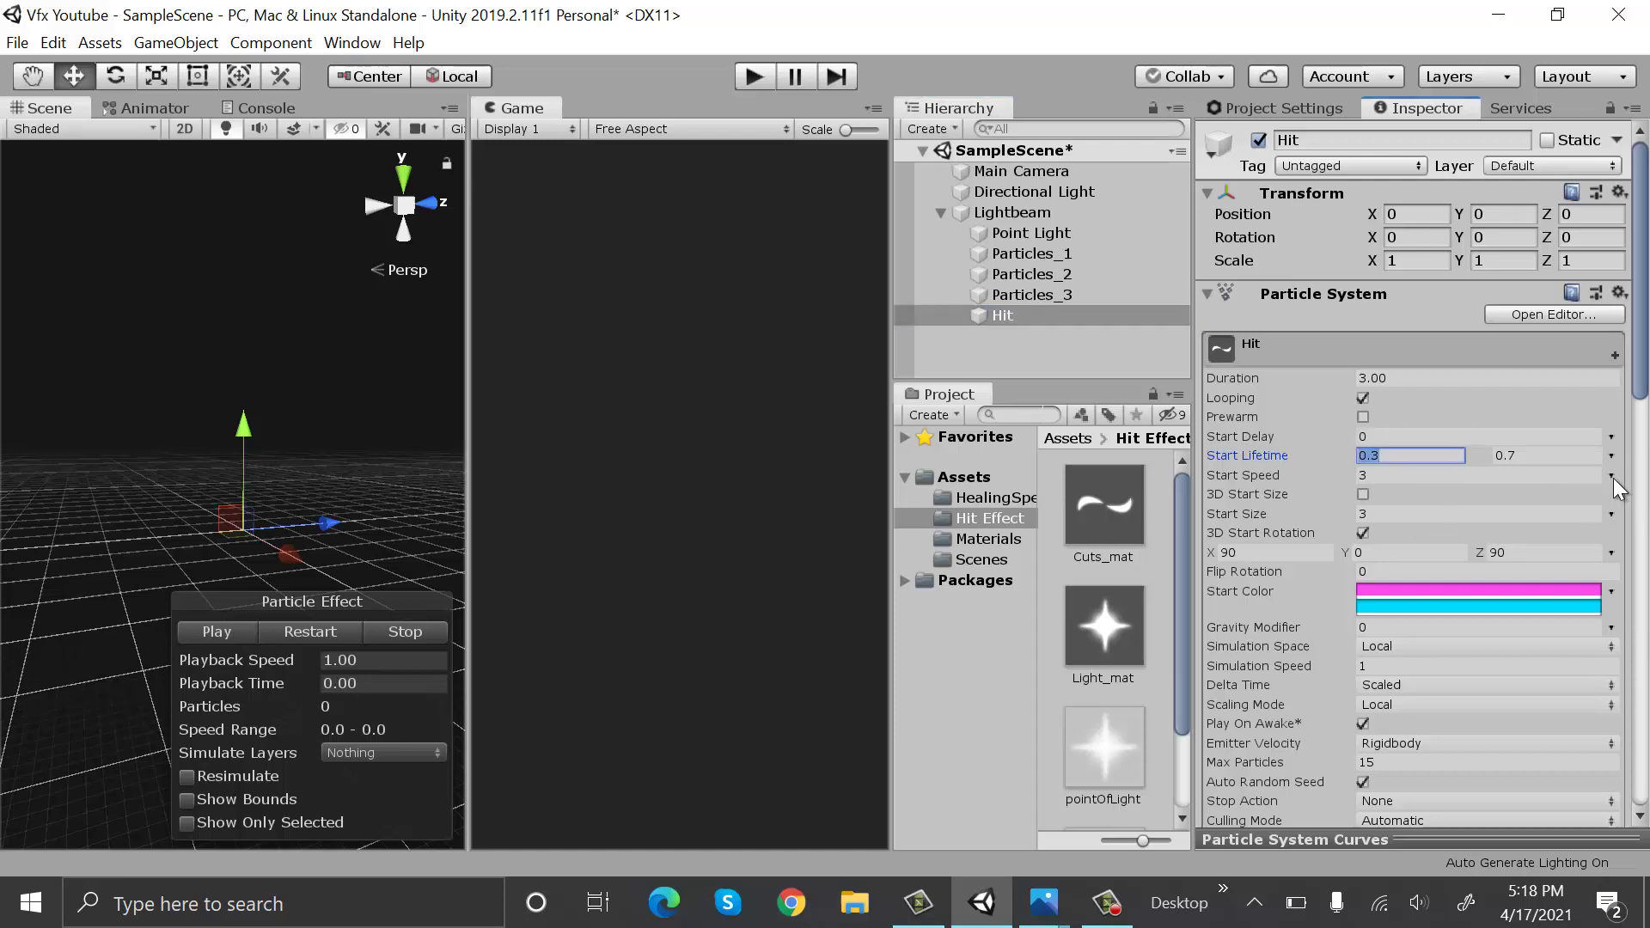
left_click(1612, 475)
left_click(1587, 554)
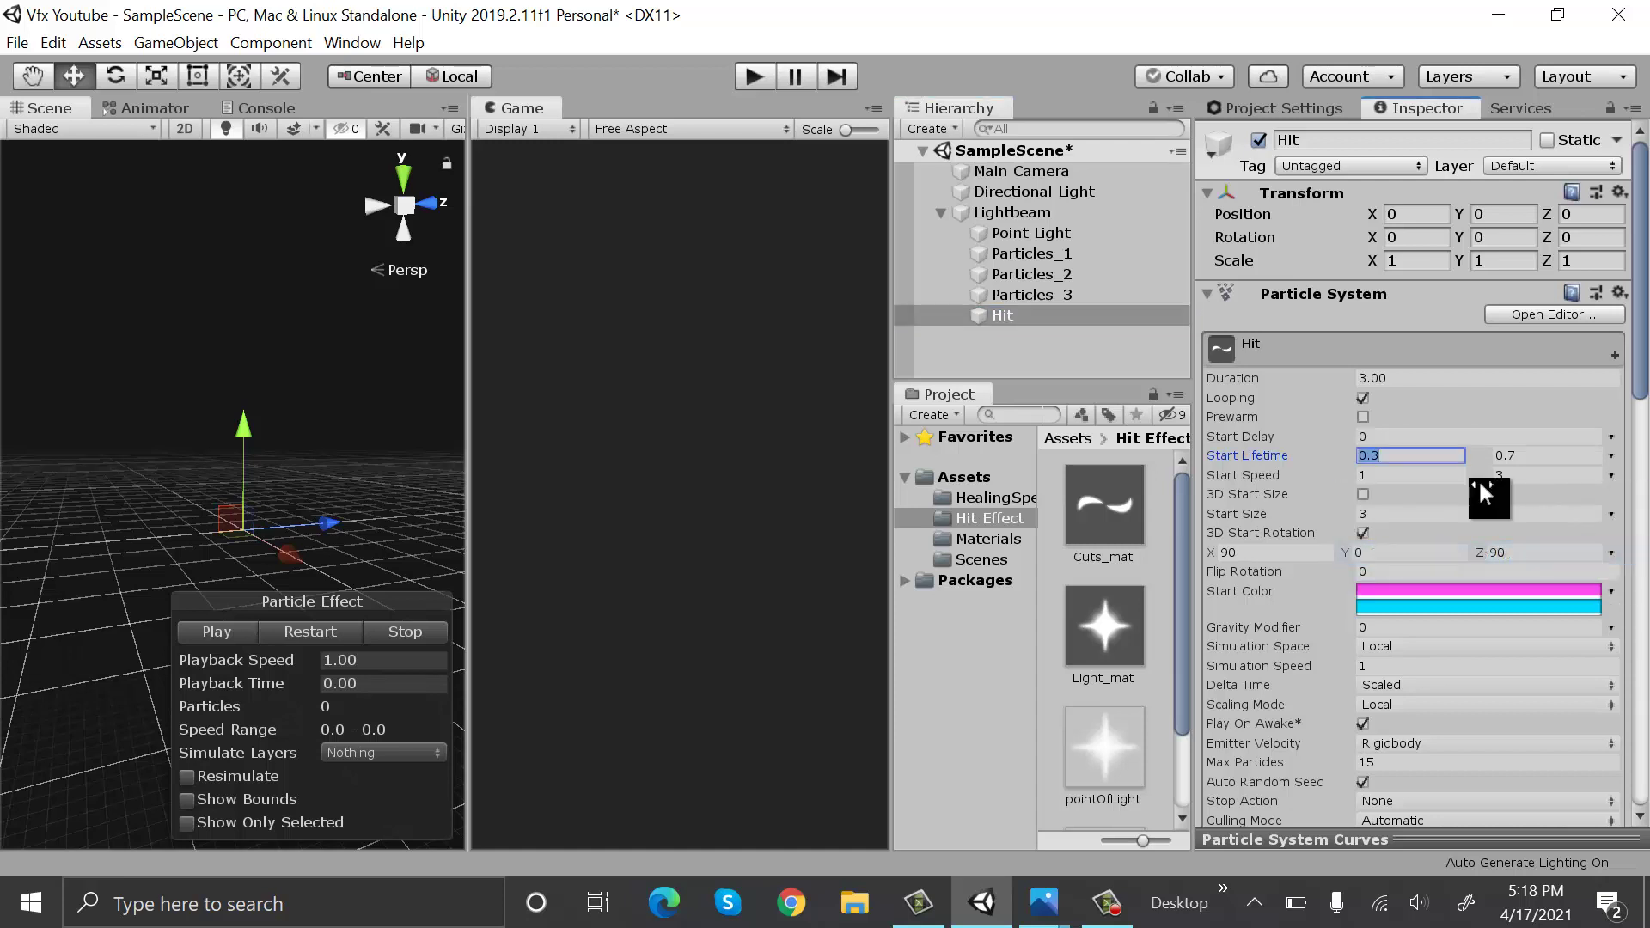
left_click(1551, 478)
type("4")
left_click(347, 636)
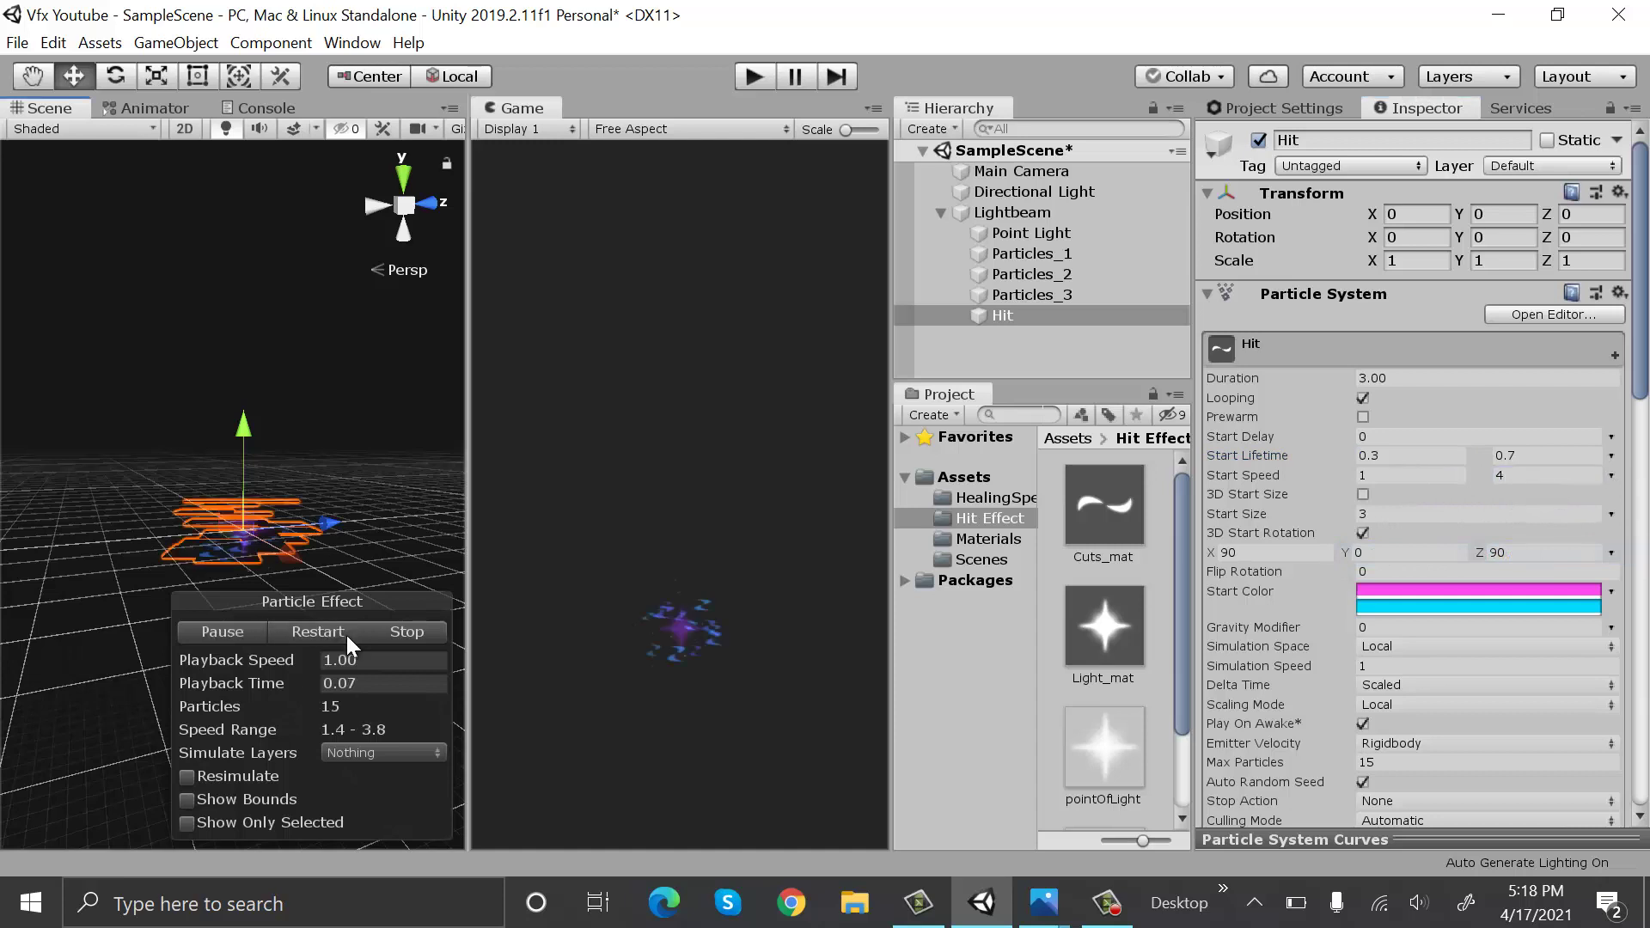
left_click(348, 636)
left_click(347, 636)
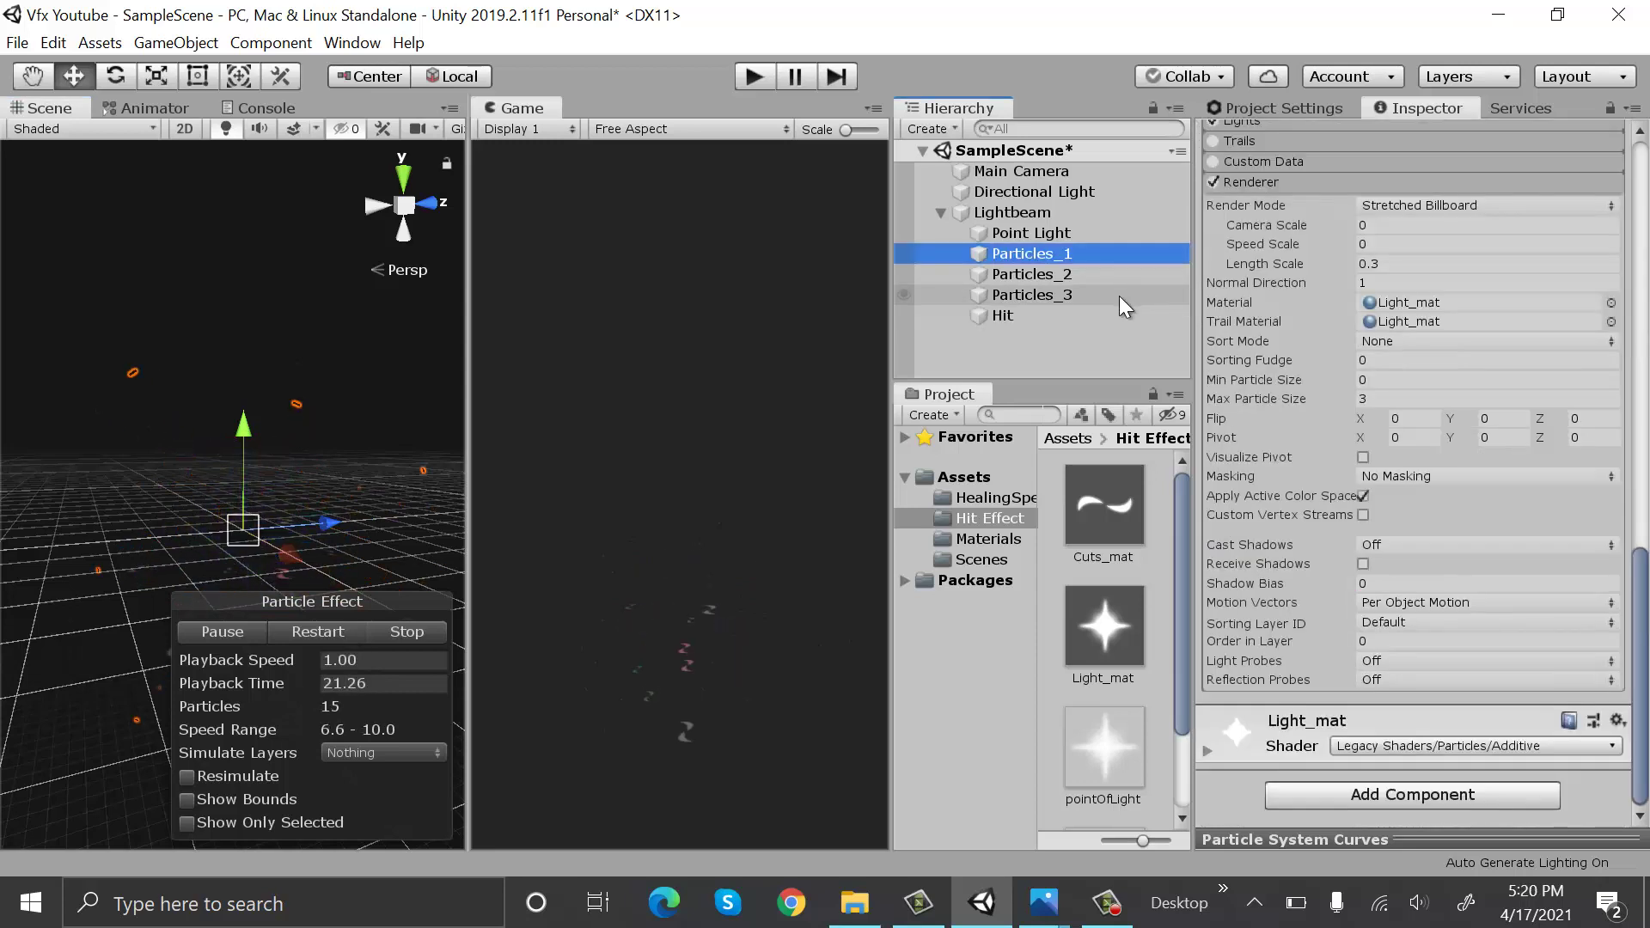
Set the Renderer Length Scale to 10 for Particles_1, Particles_2 and Particles_3 together
left_click(1119, 296, "shift")
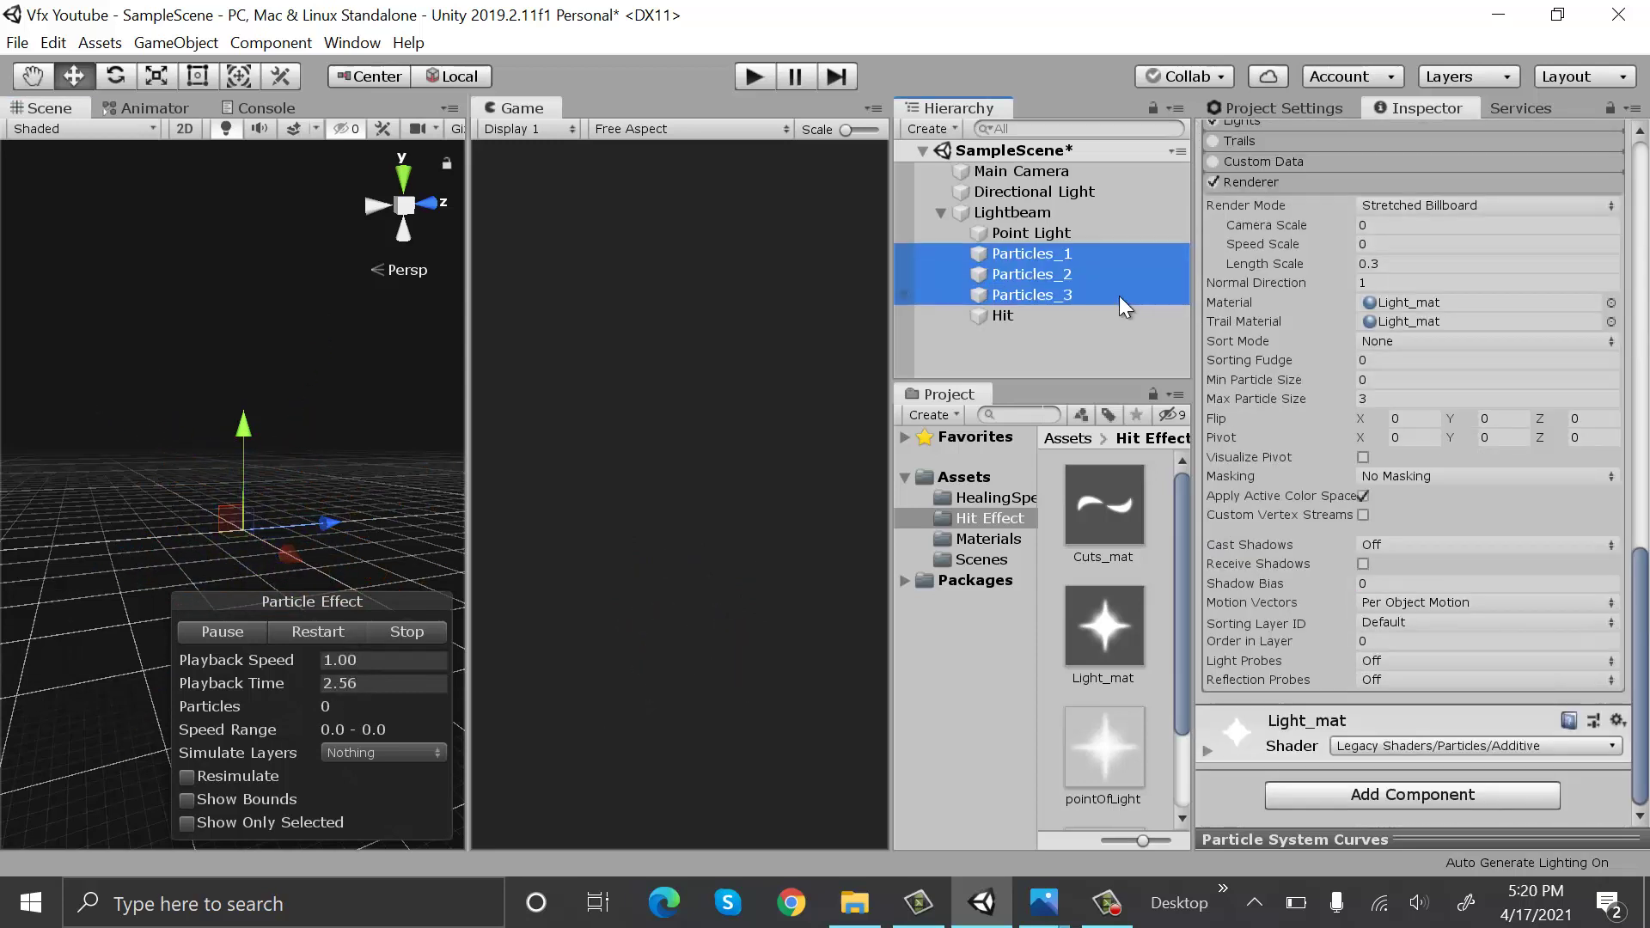
left_click(1437, 263)
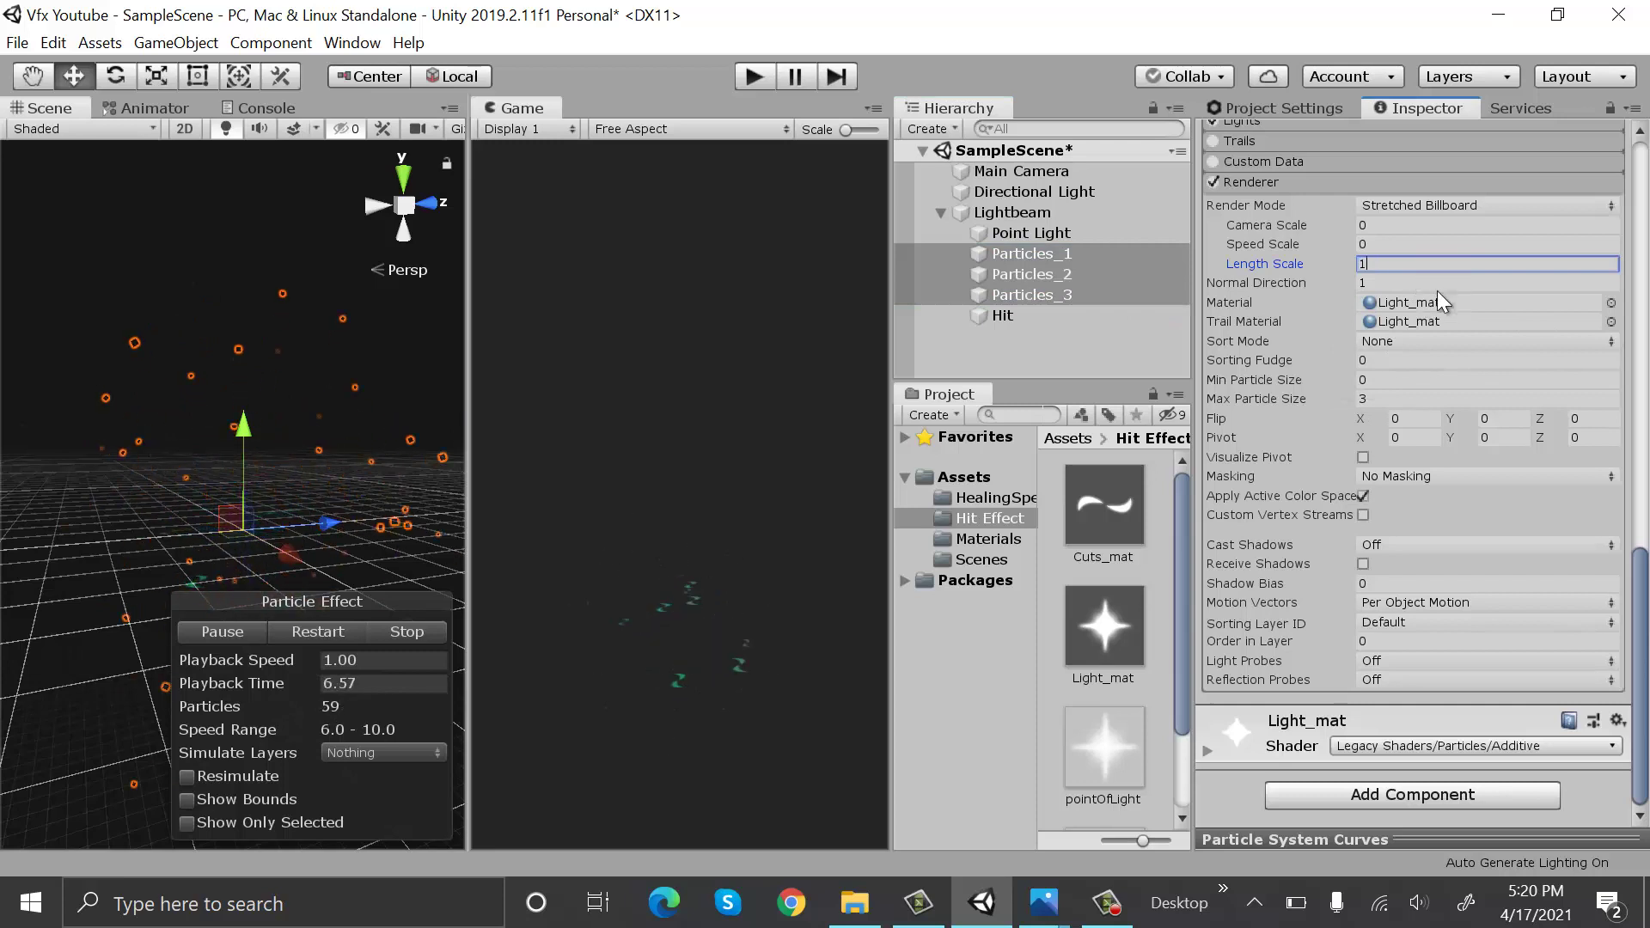
type("1")
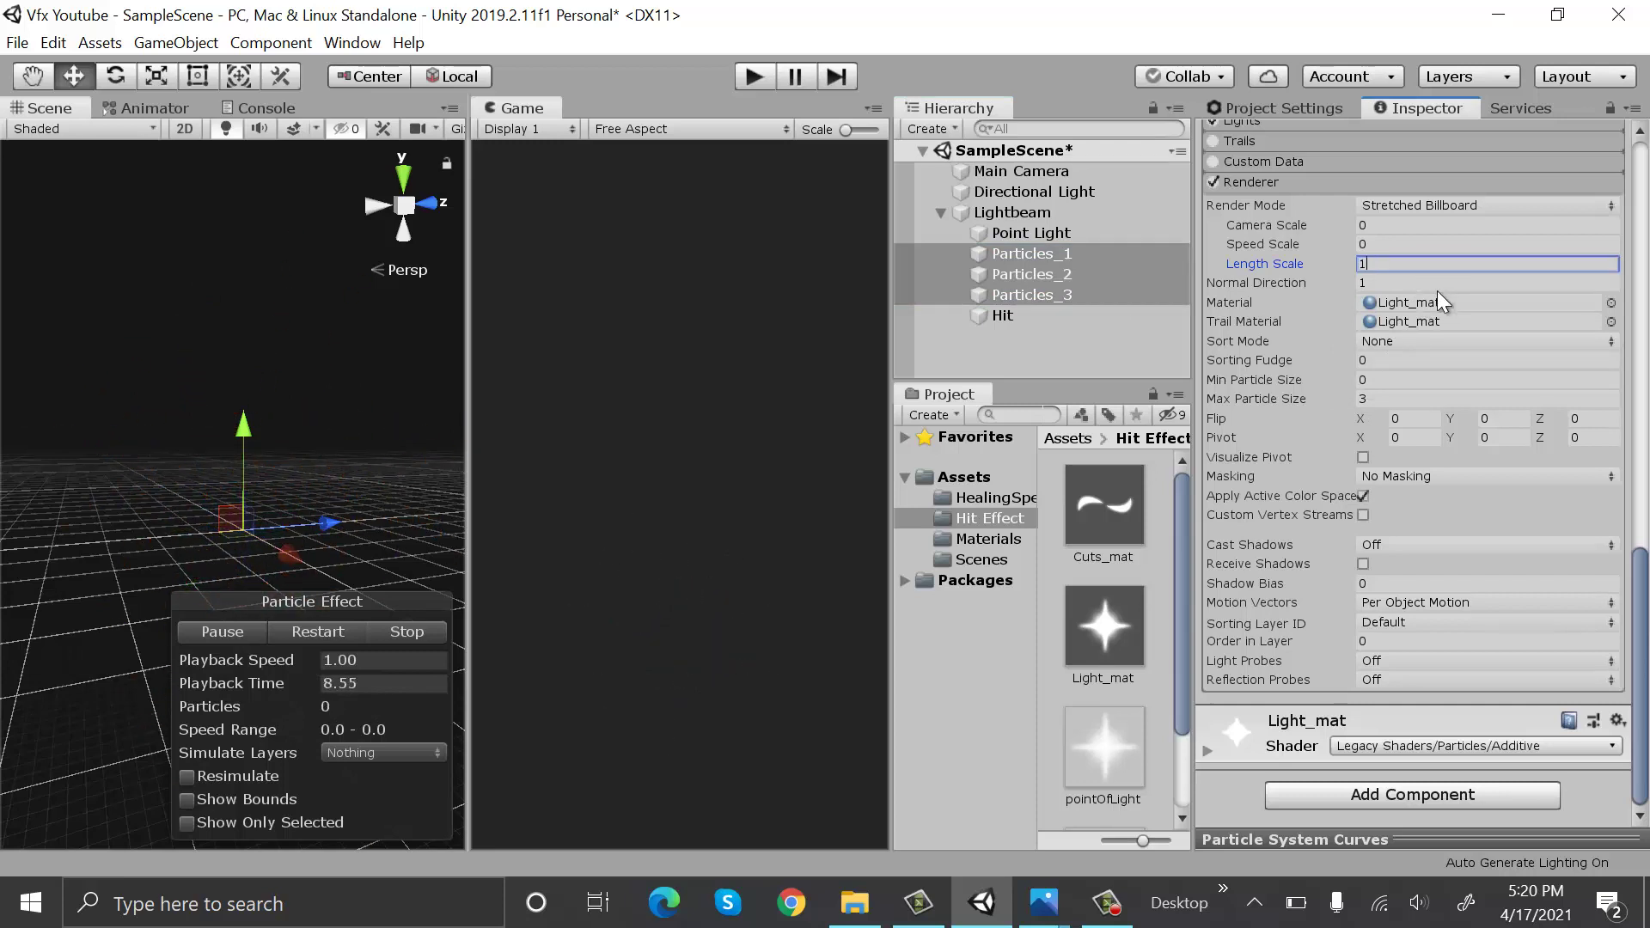
type("0")
Set the Speed Scale of the three selected particle systems to 0.3 and replay the effect several times
left_click(1436, 244)
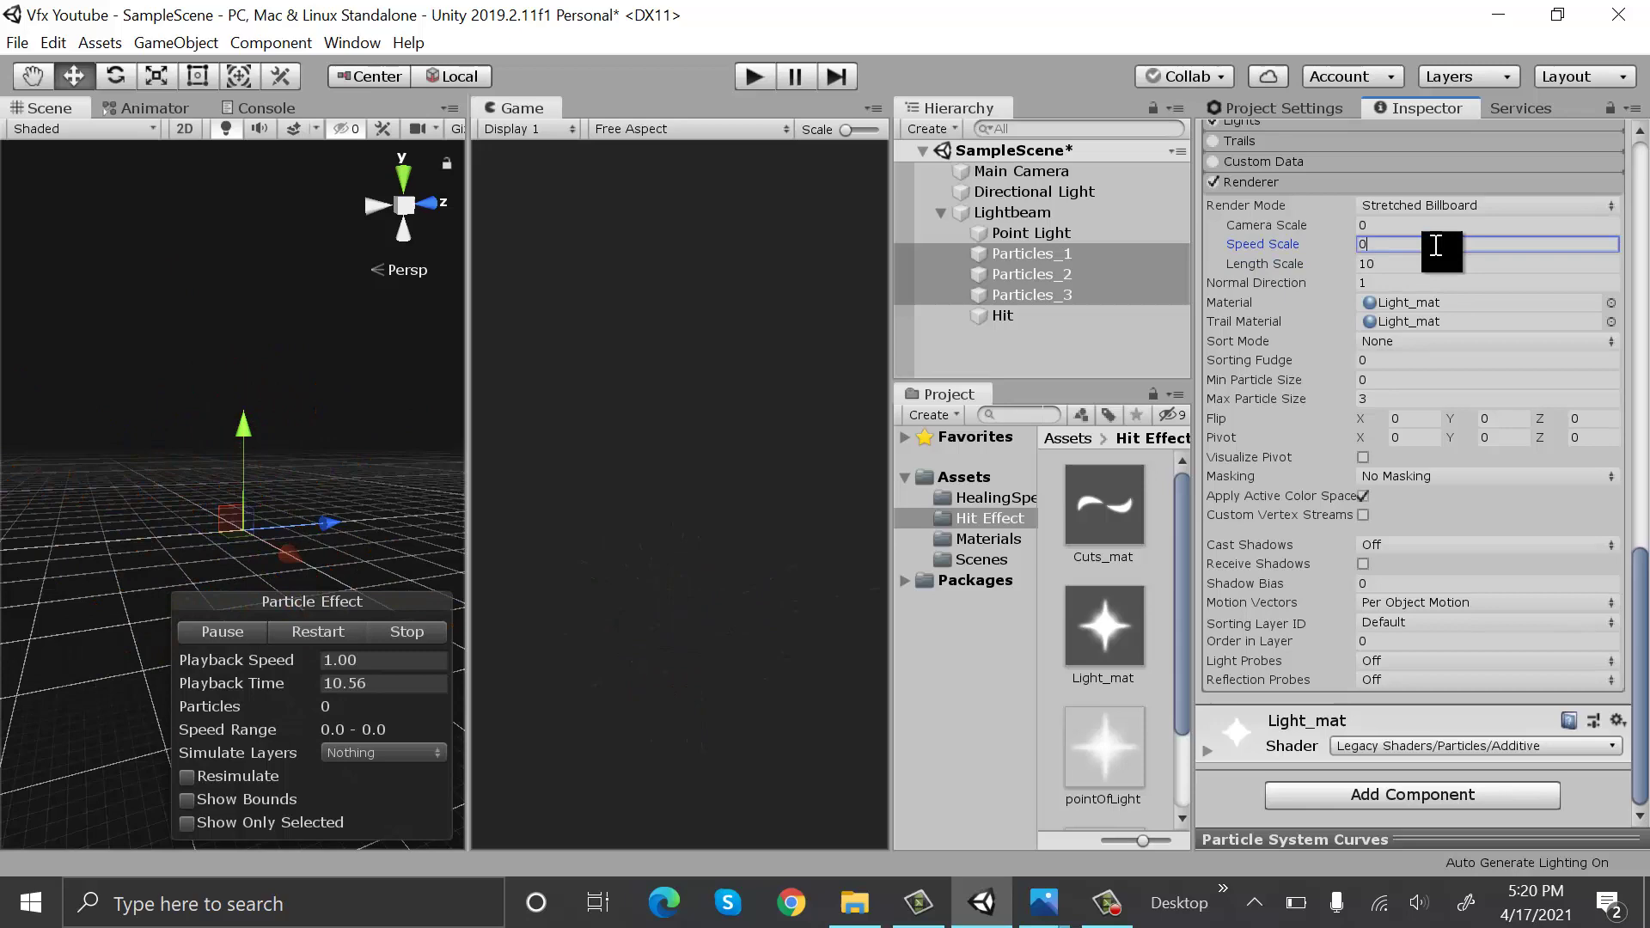
type(".3")
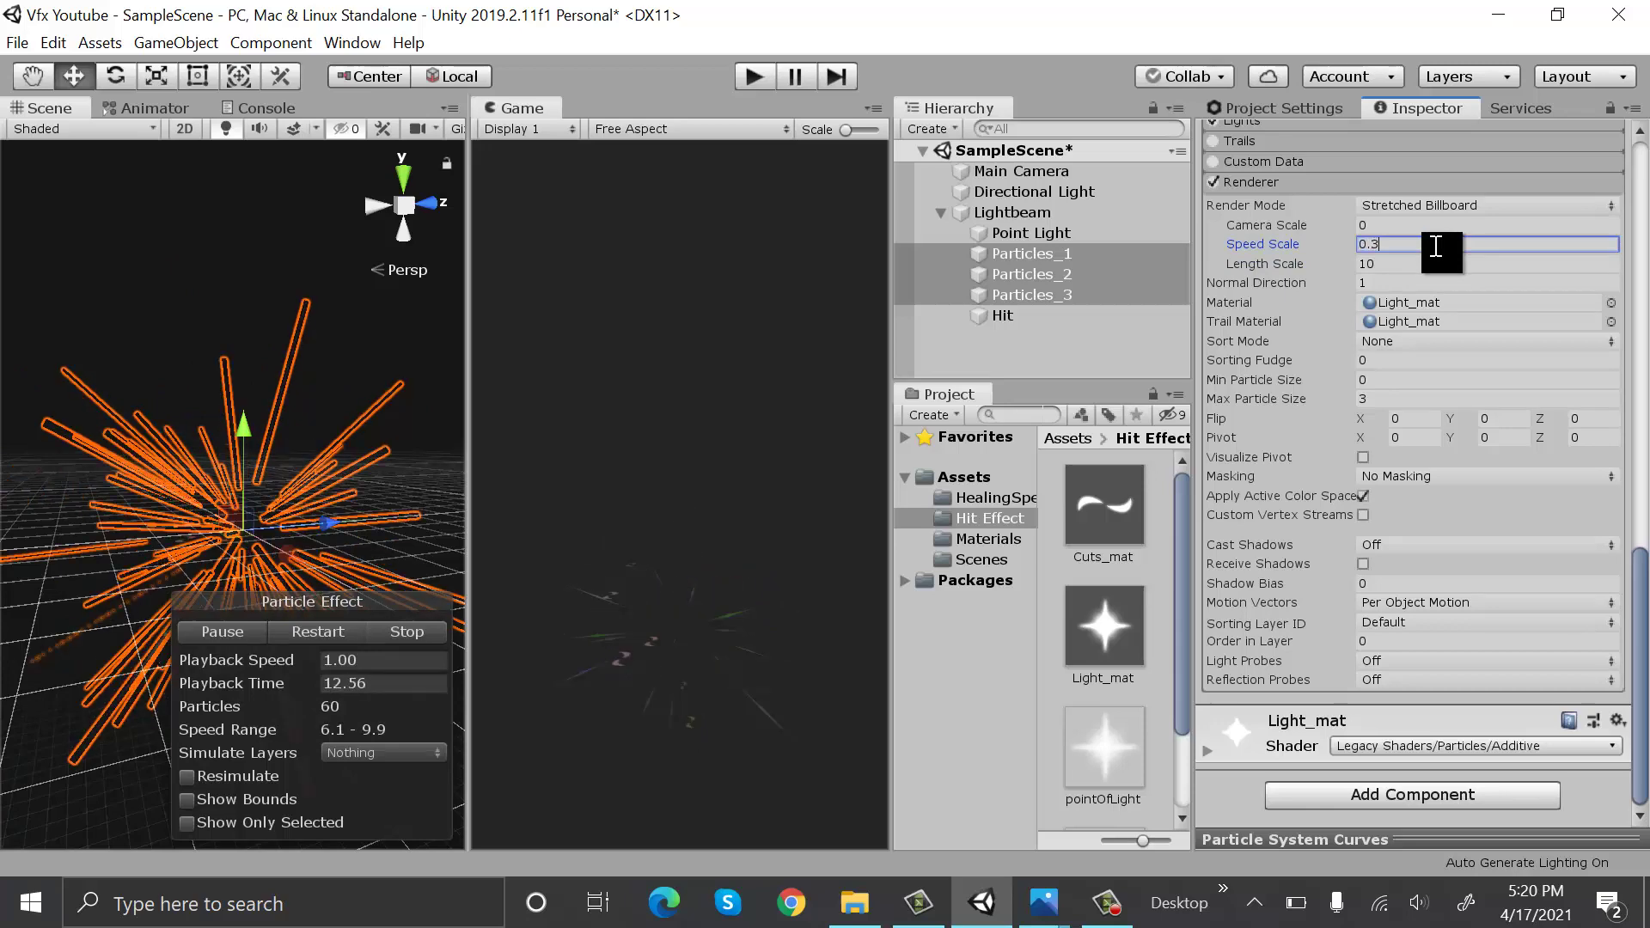
left_click(315, 634)
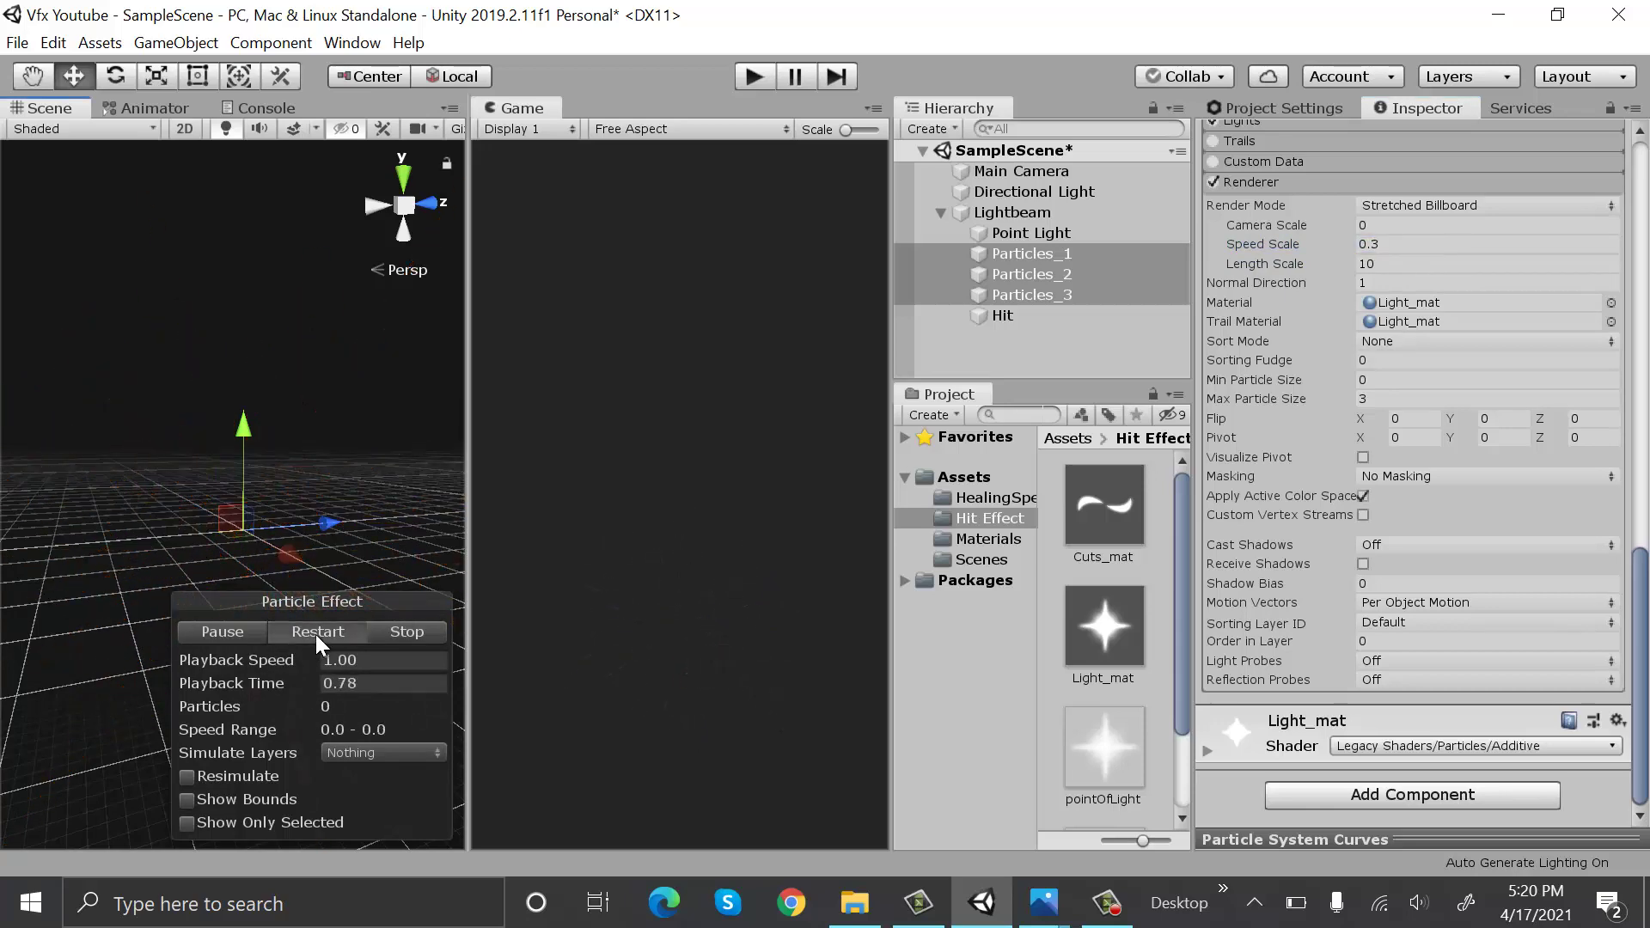
left_click(316, 634)
left_click(317, 634)
left_click(316, 634)
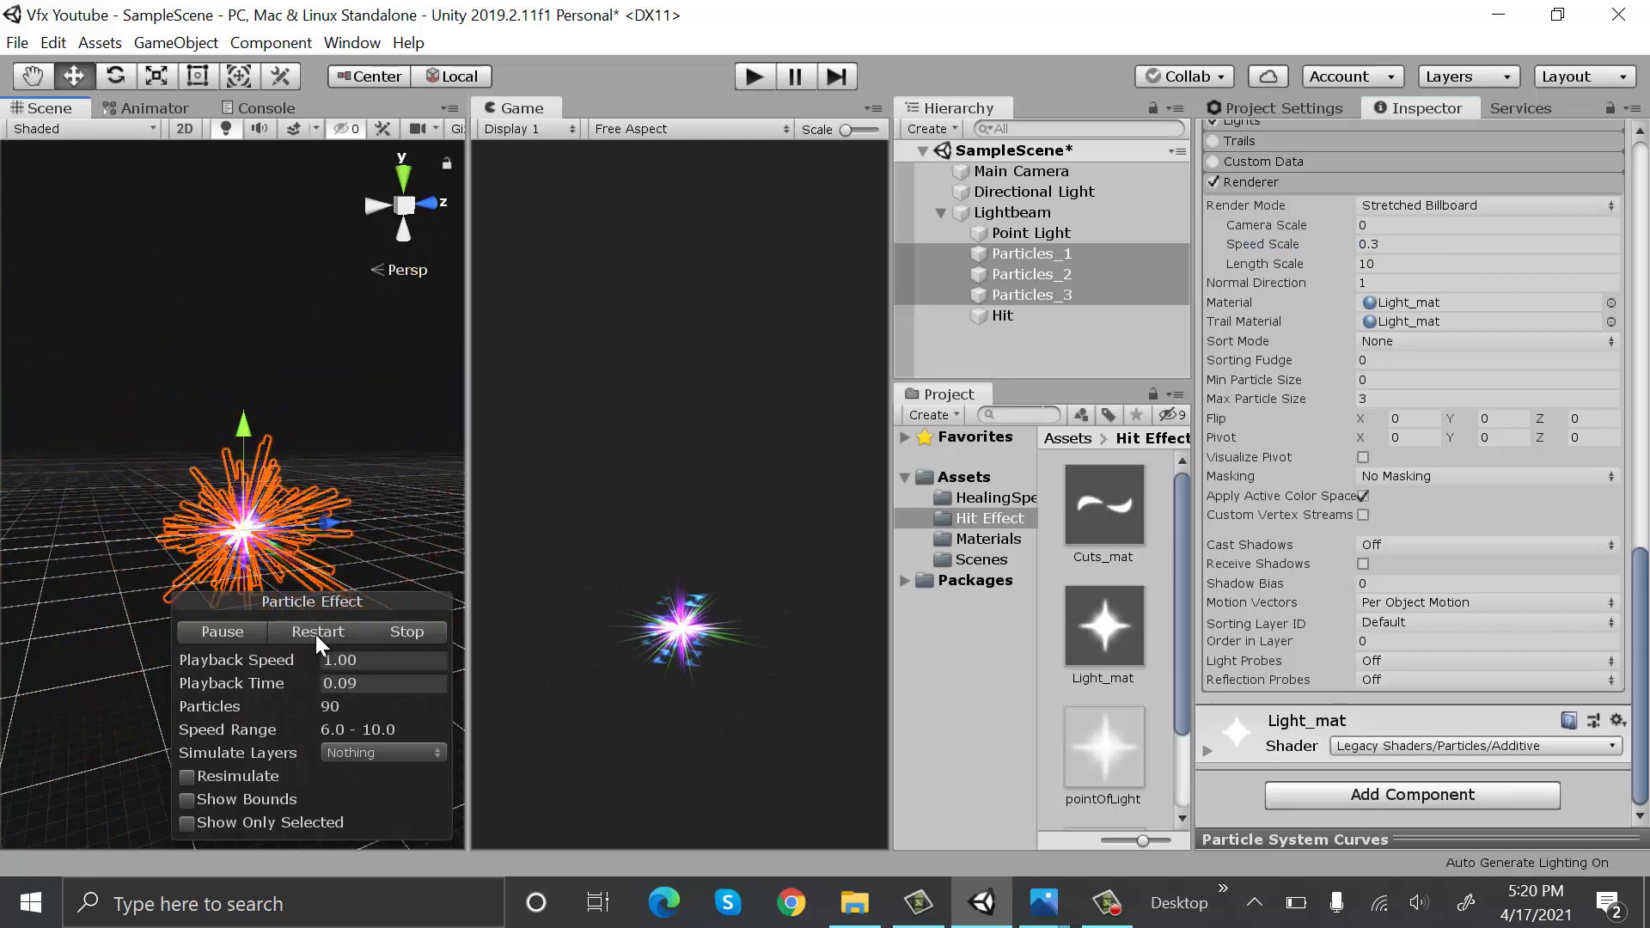
Collapse the Lightbeam hierarchy, replay the complete Lightbeam effect and run the scene in Play mode
left_click(942, 214)
left_click(1049, 220)
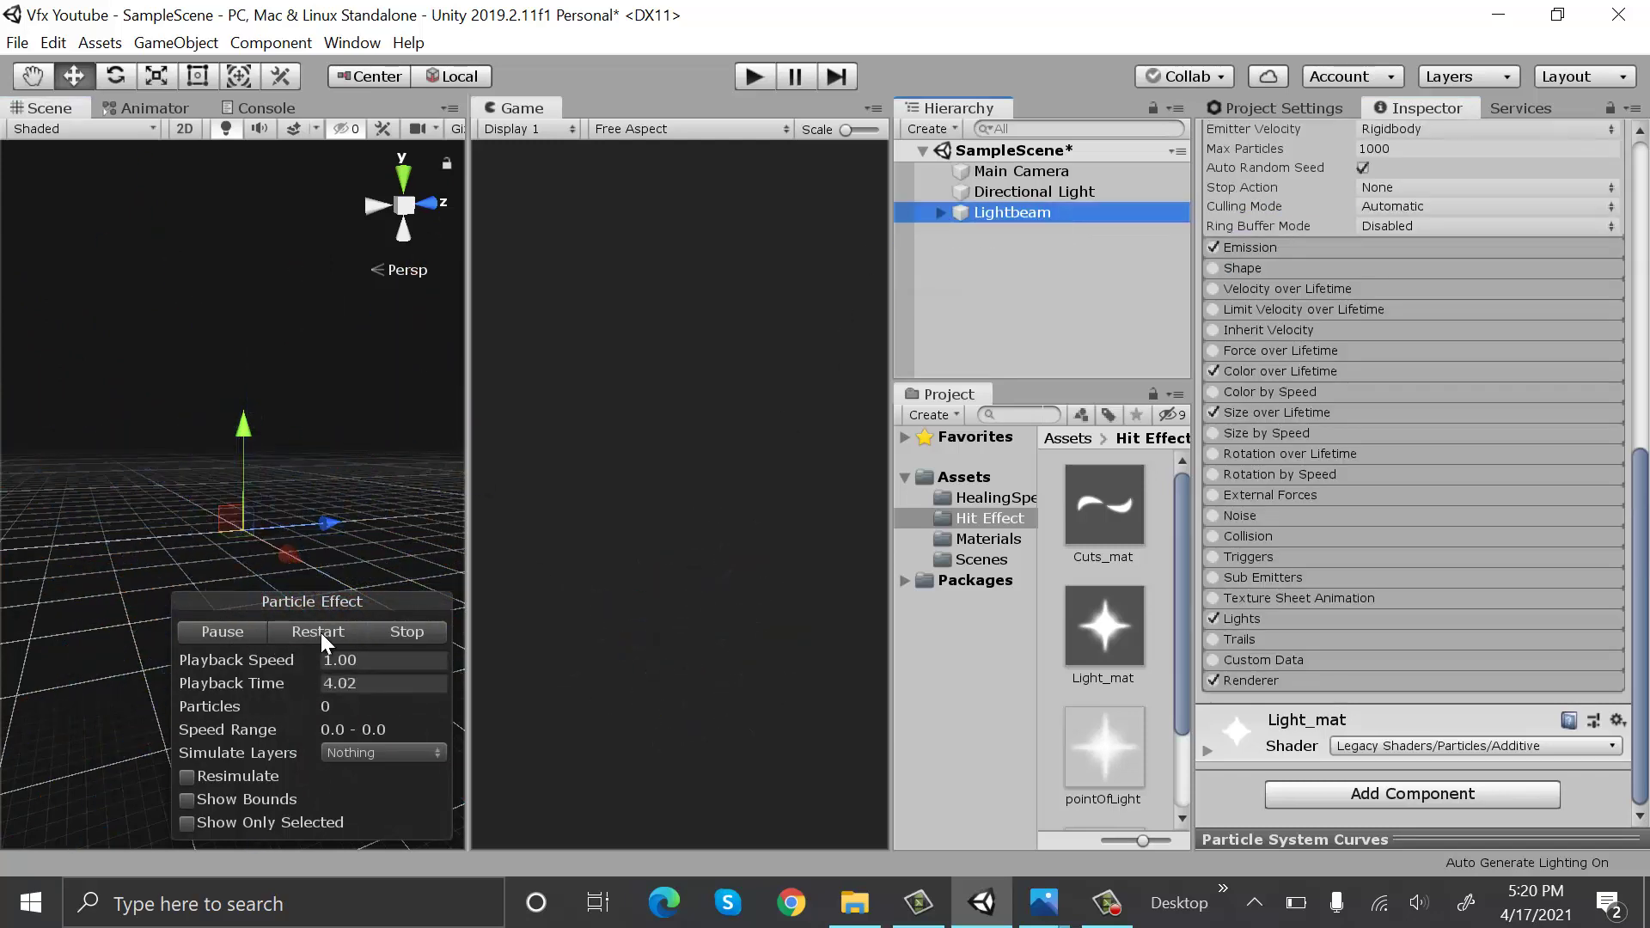
left_click(323, 633)
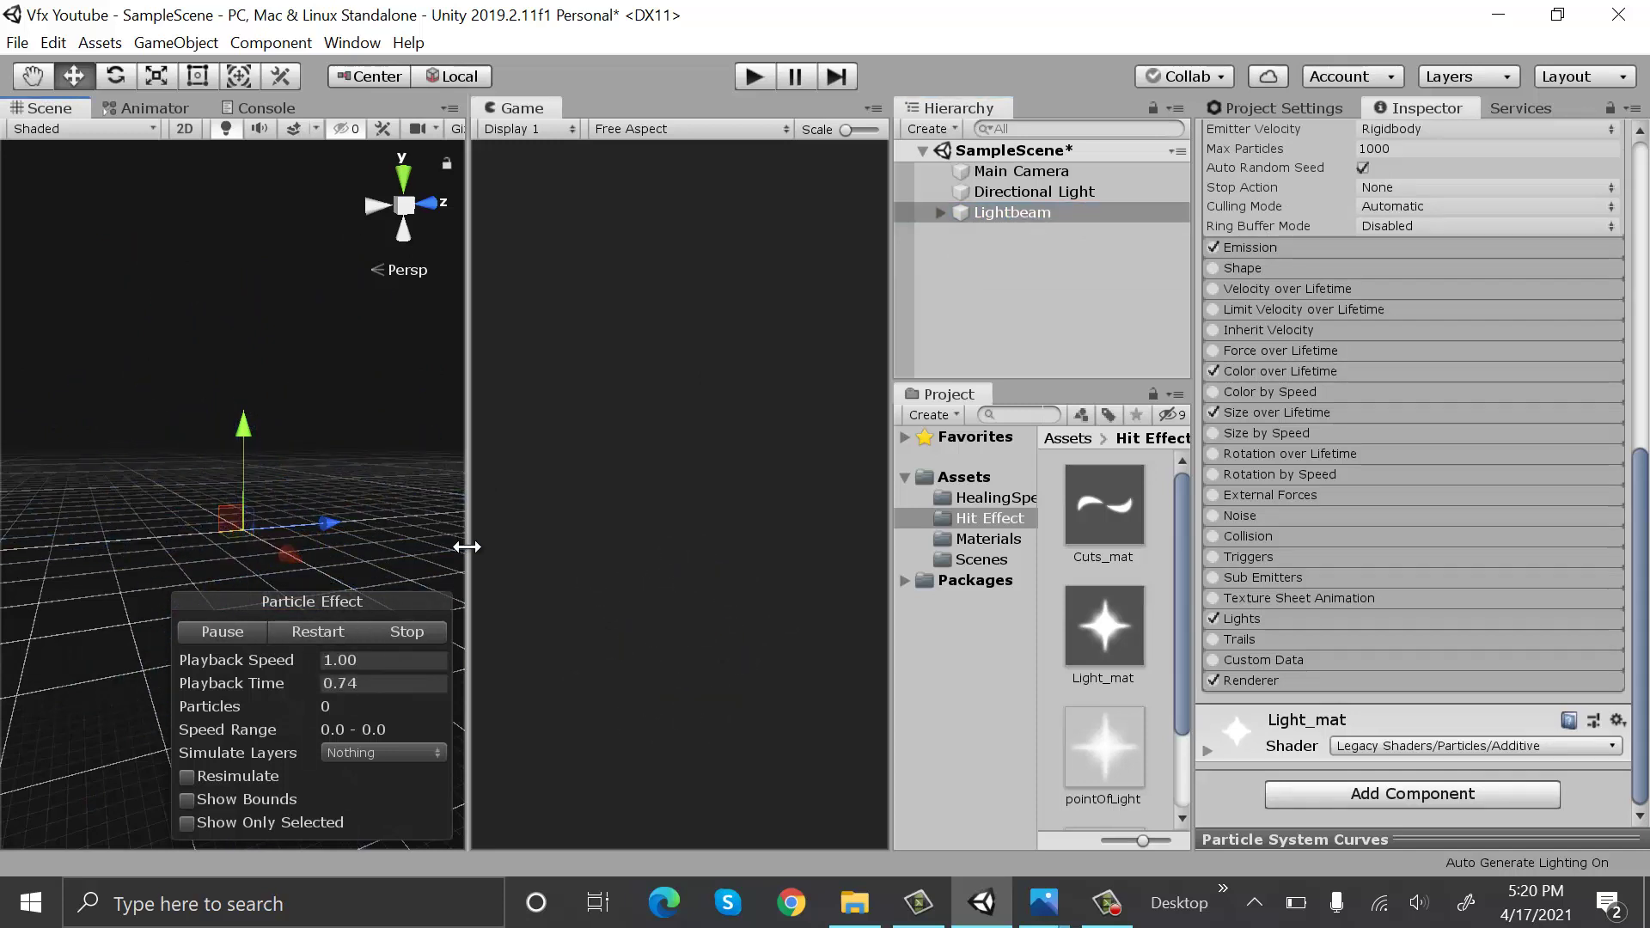
key("ctrl+p")
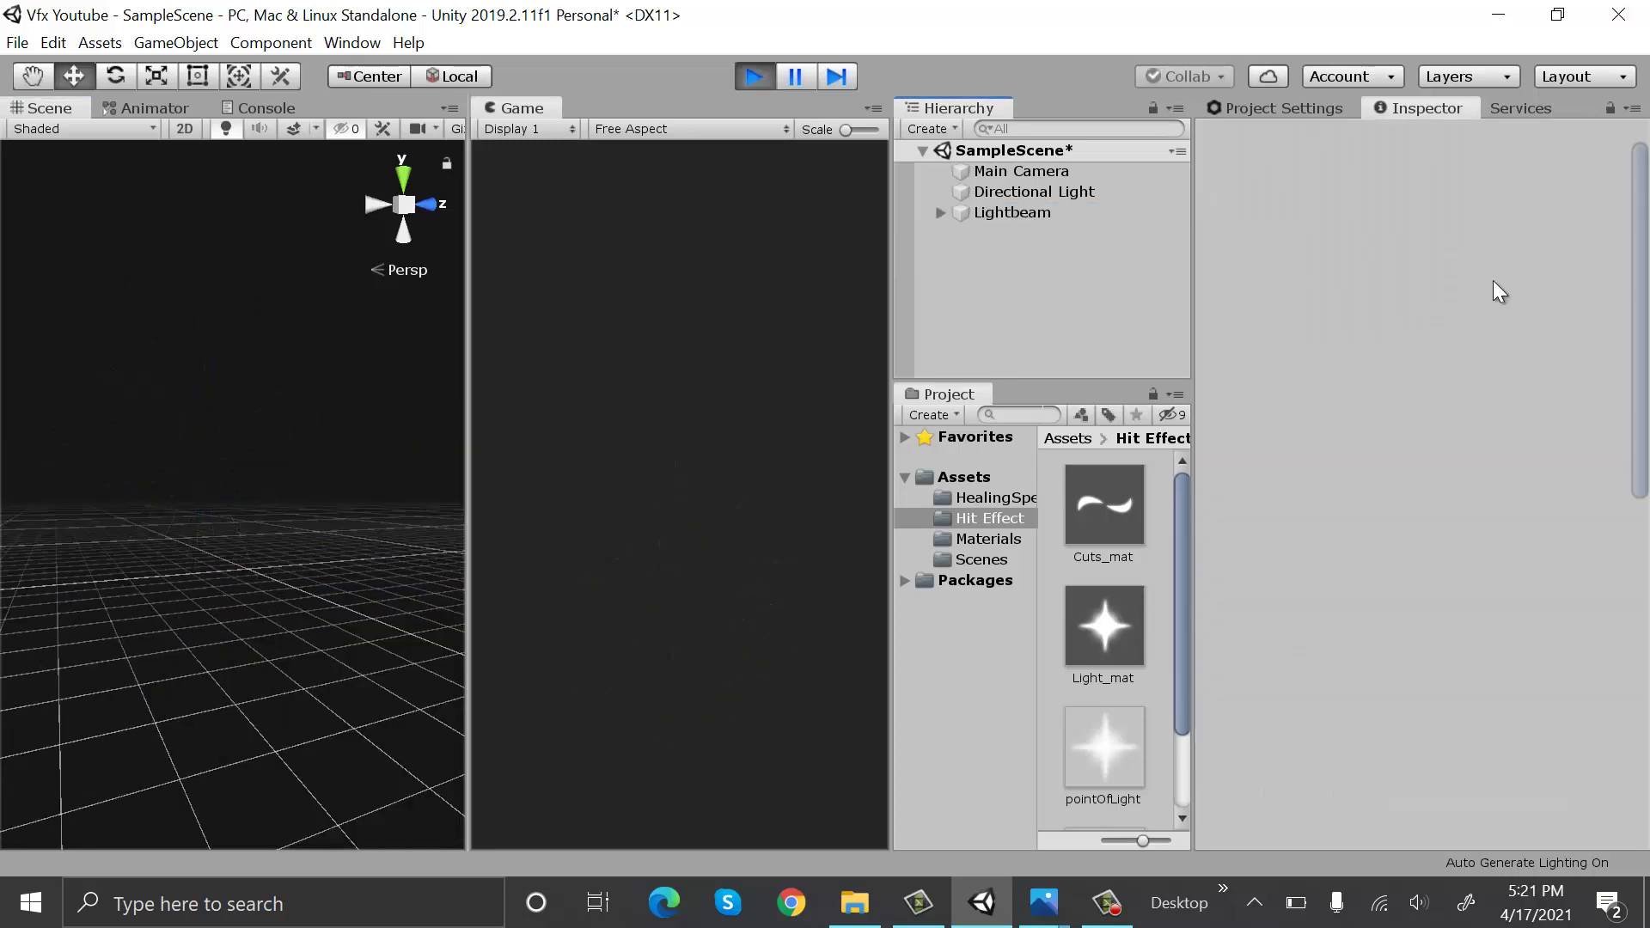